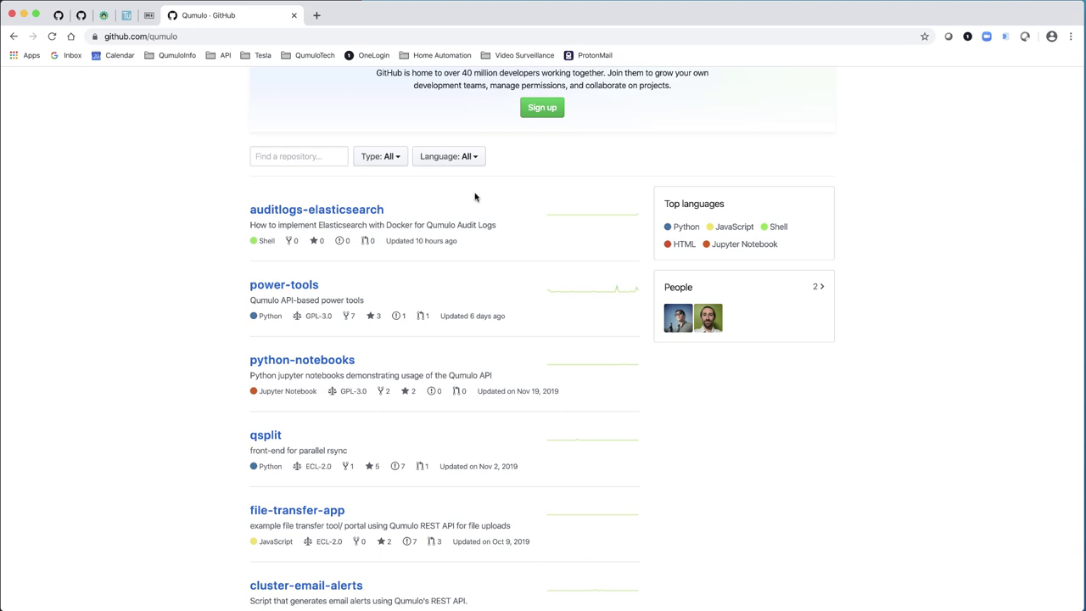
Open Qumulo's auditlogs-elasticsearch repository and look over its file list and the start of the README
{"action": "left_click", "coordinate": [353, 211]}
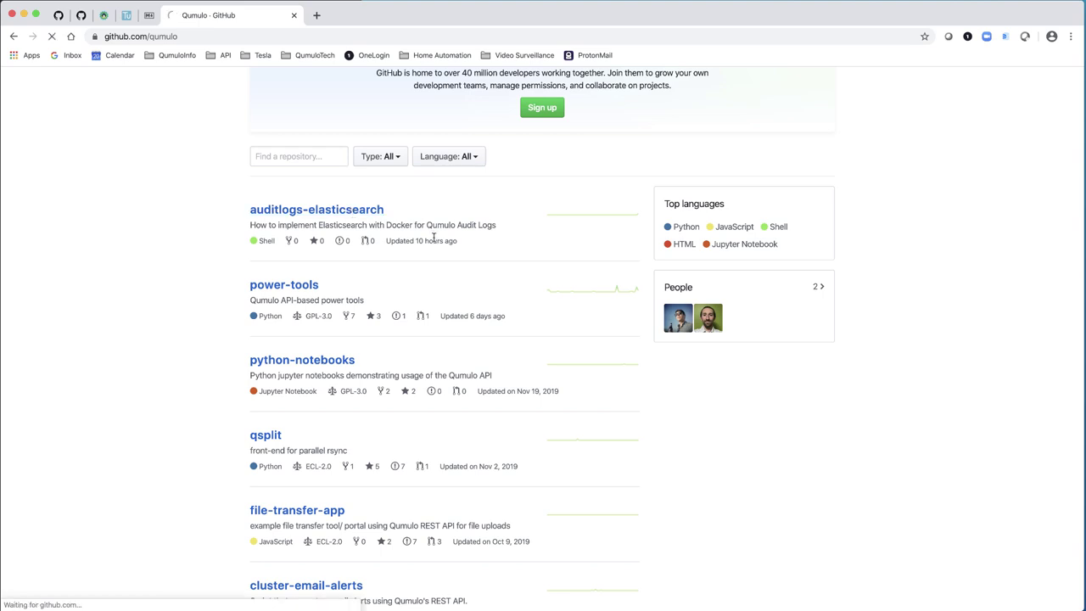
{"action": "scroll", "coordinate": [433, 259], "scroll_direction": "down", "scroll_amount": 3}
{"action": "scroll", "coordinate": [434, 258], "scroll_direction": "down", "scroll_amount": 3}
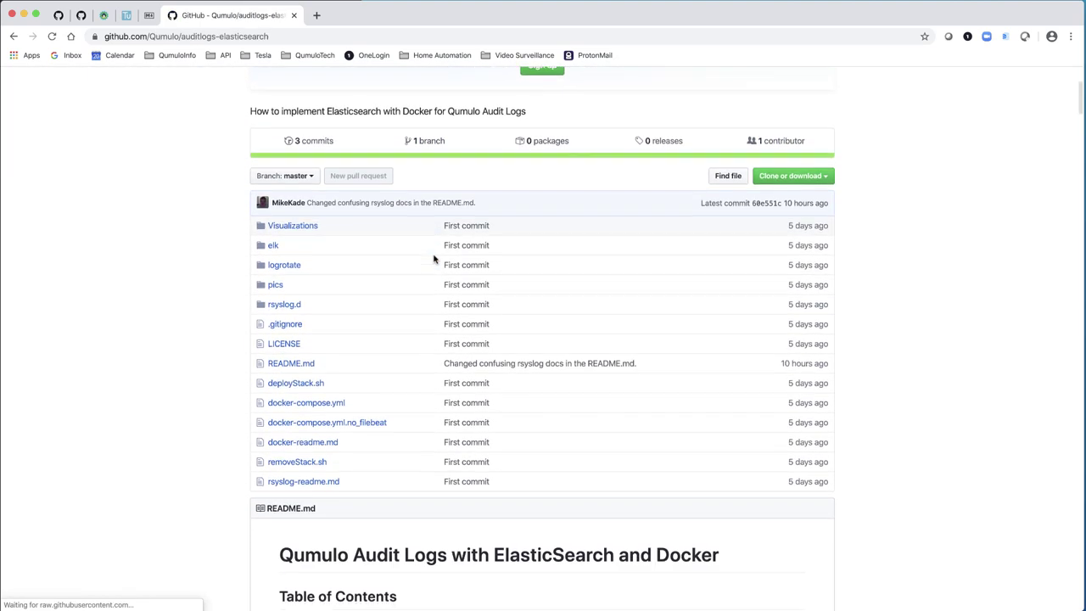
{"action": "scroll", "coordinate": [434, 258], "scroll_direction": "down", "scroll_amount": 5}
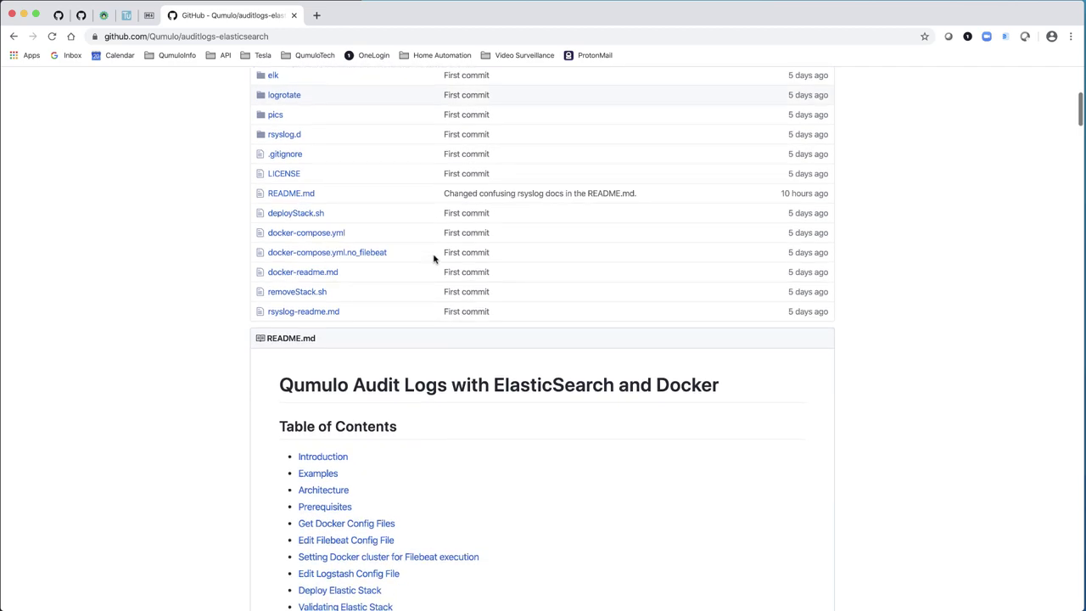
{"action": "scroll", "coordinate": [433, 259], "scroll_direction": "up", "scroll_amount": 2}
{"action": "scroll", "coordinate": [434, 259], "scroll_direction": "up", "scroll_amount": 5}
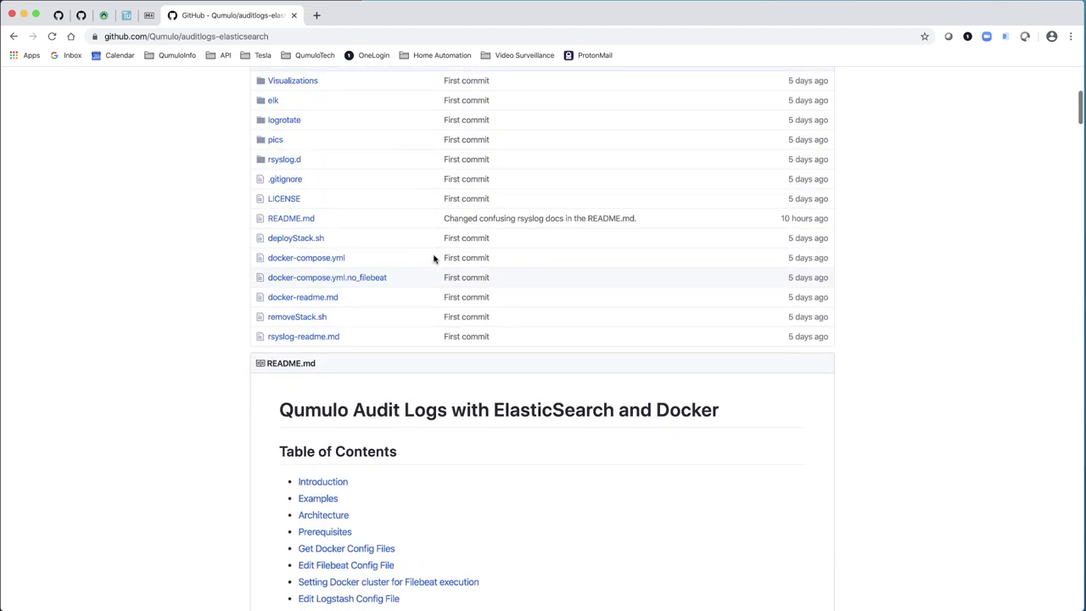
{"action": "scroll", "coordinate": [434, 259], "scroll_direction": "up", "scroll_amount": 3}
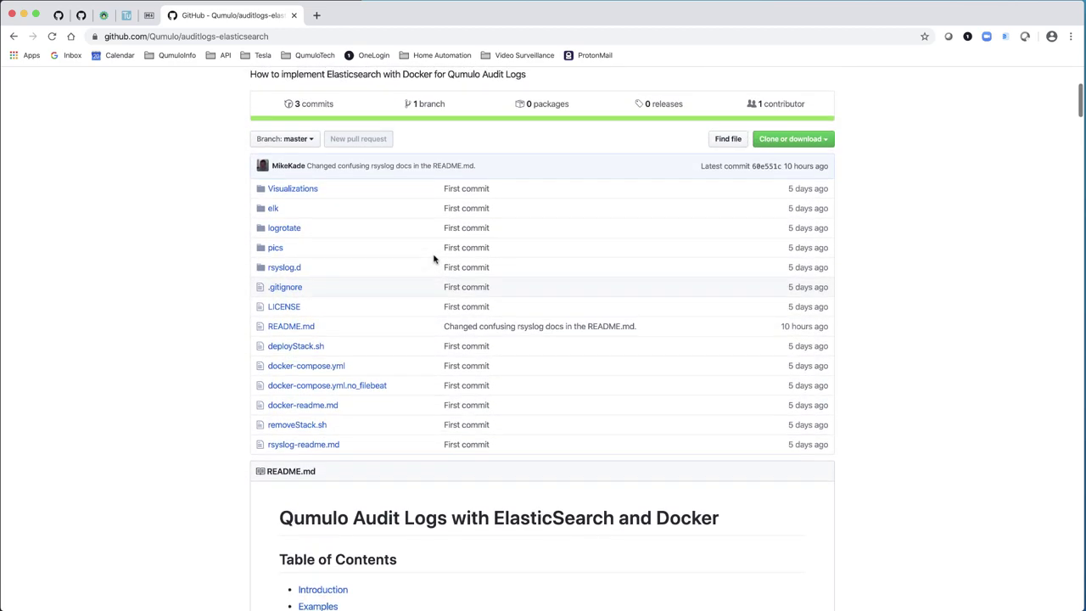
{"action": "scroll", "coordinate": [433, 259], "scroll_direction": "up", "scroll_amount": 1}
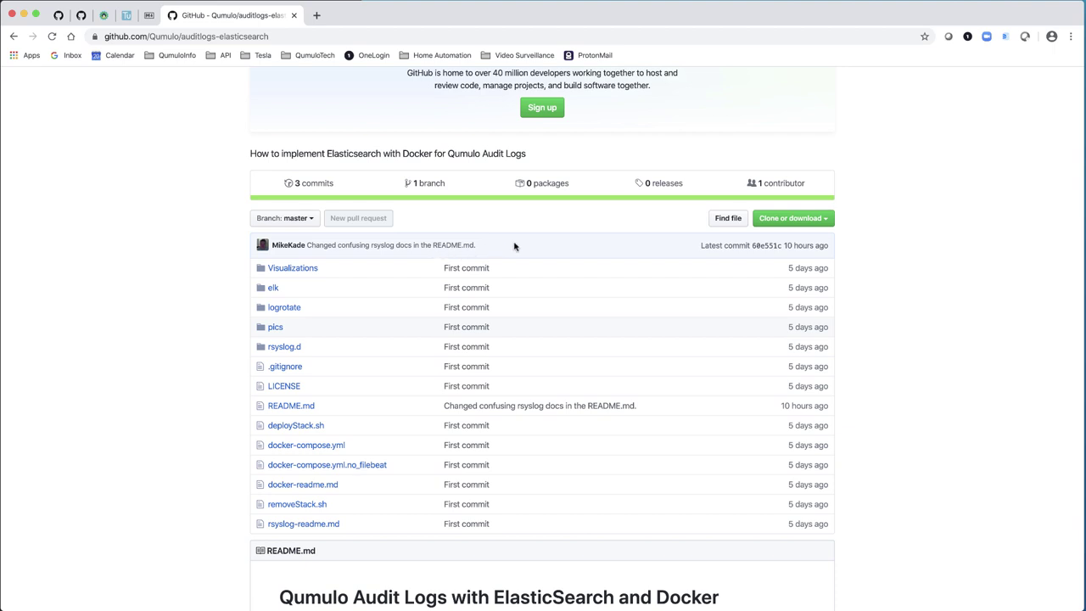
{"action": "left_click", "coordinate": [800, 220]}
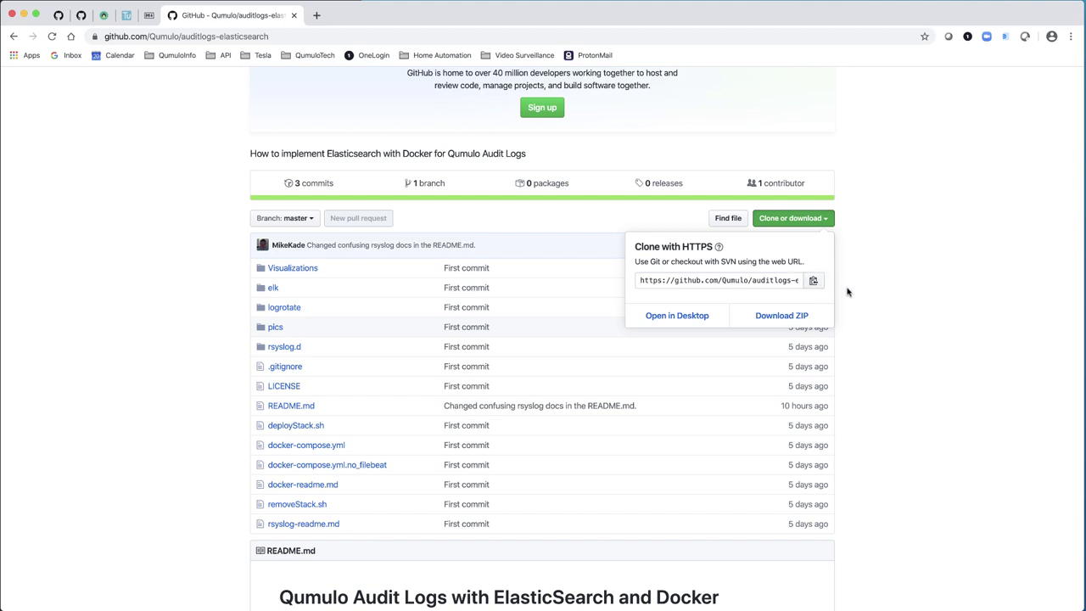
{"action": "key", "text": "super+Tab"}
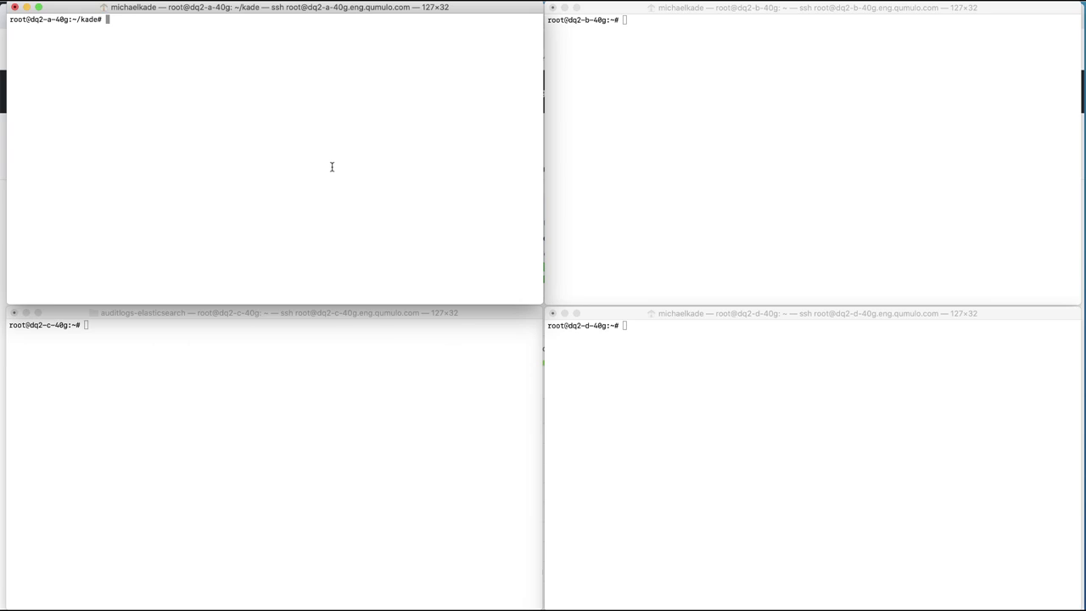
{"action": "type", "text": "git clone"}
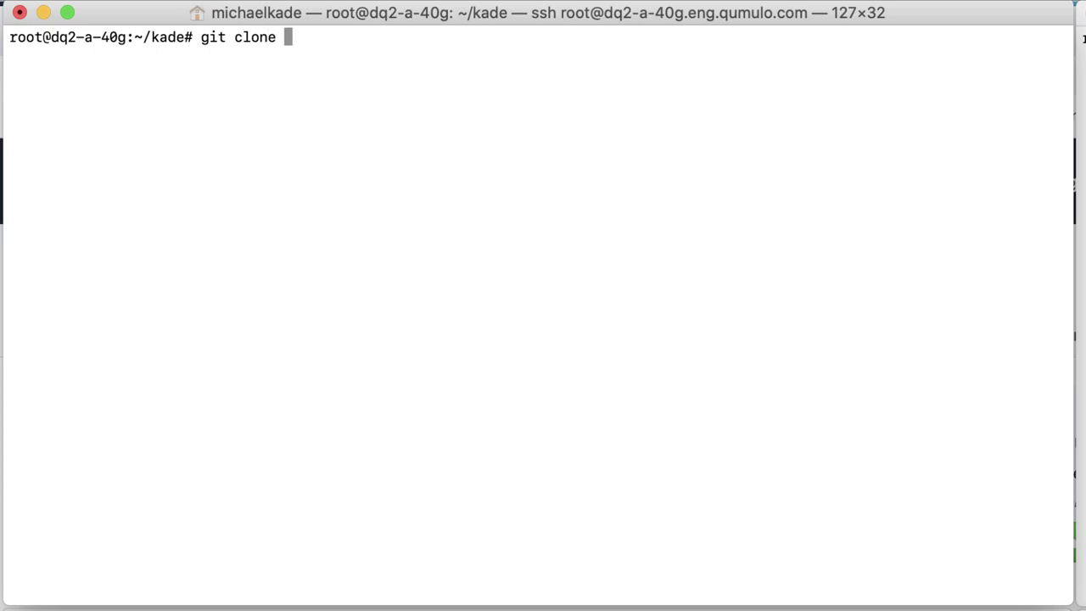
{"action": "type", "text": "https://github.com/Qumulo/auditlogs-elasticsearch.git"}
{"action": "key", "text": "Return"}
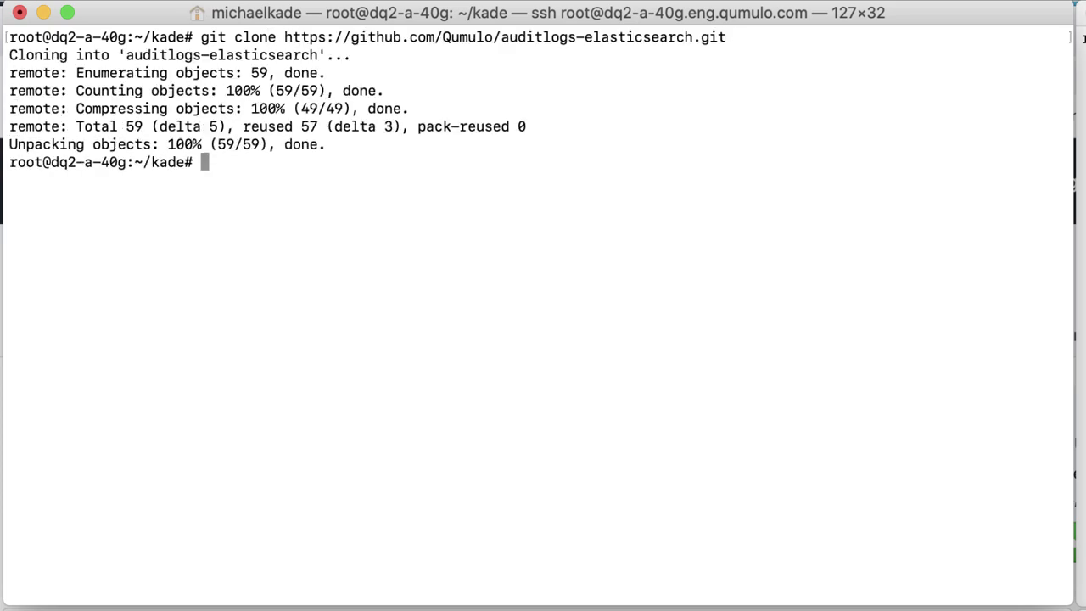
Change into the cloned auditlogs-elasticsearch directory and list its contents
{"action": "type", "text": "cd aud"}
{"action": "key", "text": "Tab"}
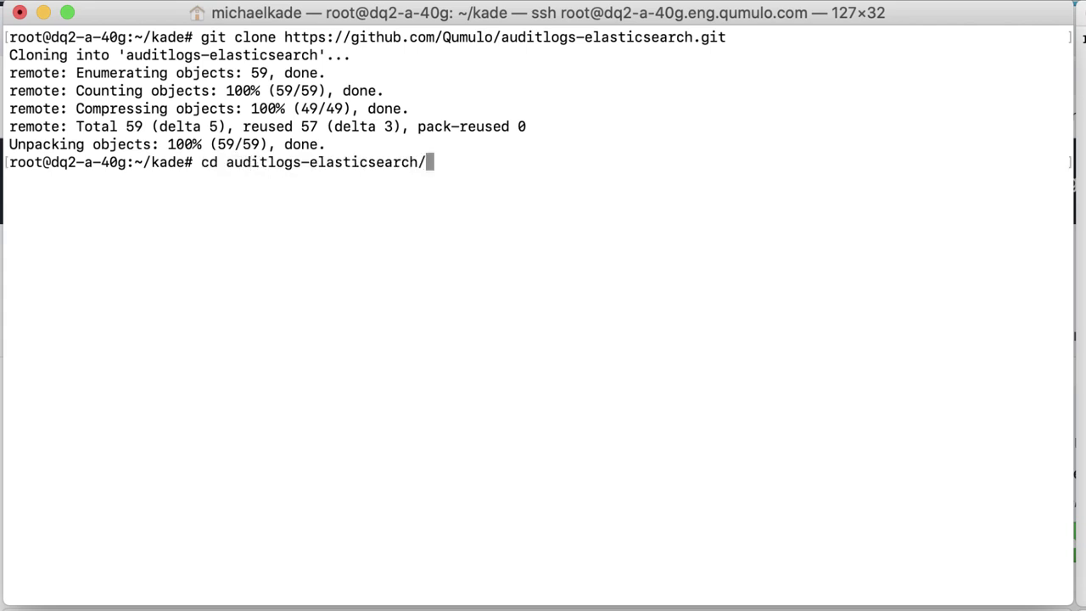
{"action": "key", "text": "Return"}
{"action": "type", "text": "ls"}
{"action": "key", "text": "Return"}
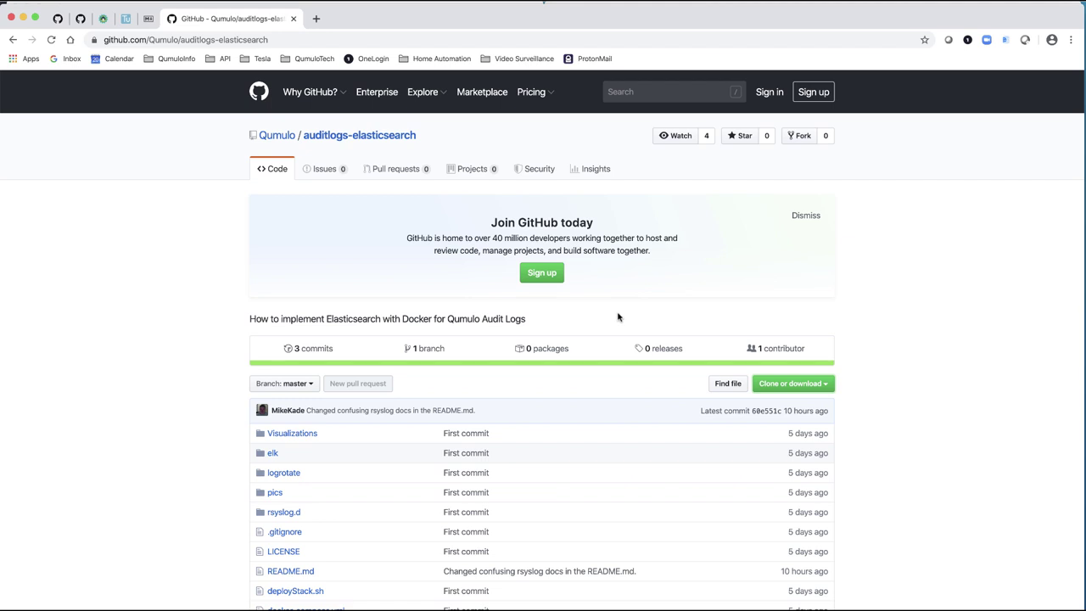
Read through the repository's README in the browser, from the table of contents and introduction onward
{"action": "scroll", "coordinate": [617, 317], "scroll_direction": "down", "scroll_amount": 2}
{"action": "scroll", "coordinate": [617, 317], "scroll_direction": "down", "scroll_amount": 2}
{"action": "scroll", "coordinate": [618, 317], "scroll_direction": "down", "scroll_amount": 8}
{"action": "scroll", "coordinate": [618, 318], "scroll_direction": "down", "scroll_amount": 4}
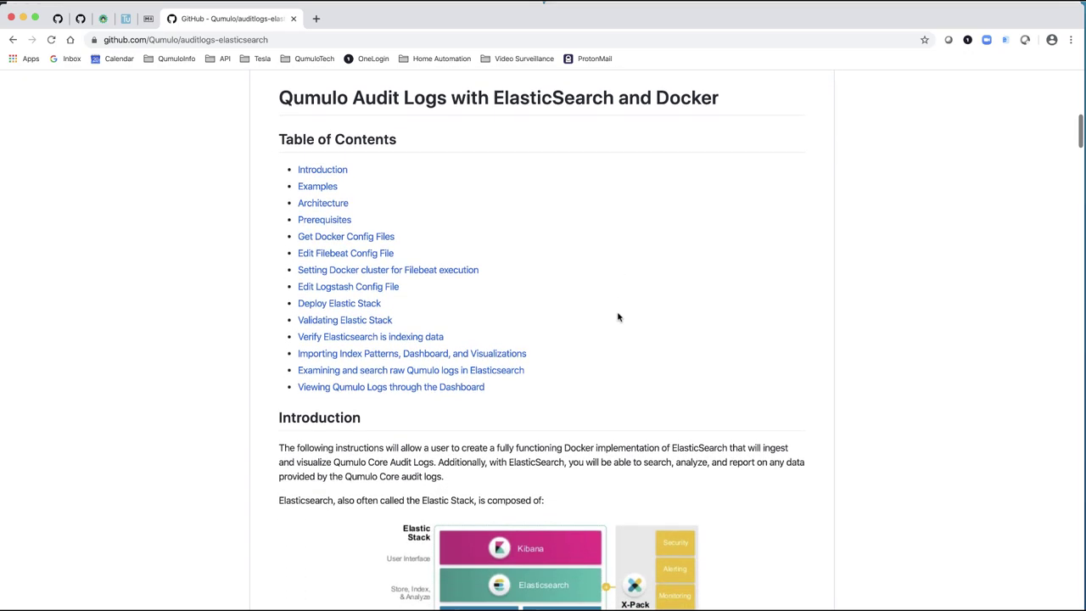
{"action": "scroll", "coordinate": [618, 317], "scroll_direction": "down", "scroll_amount": 7}
{"action": "scroll", "coordinate": [618, 317], "scroll_direction": "down", "scroll_amount": 18}
{"action": "scroll", "coordinate": [618, 317], "scroll_direction": "down", "scroll_amount": 7}
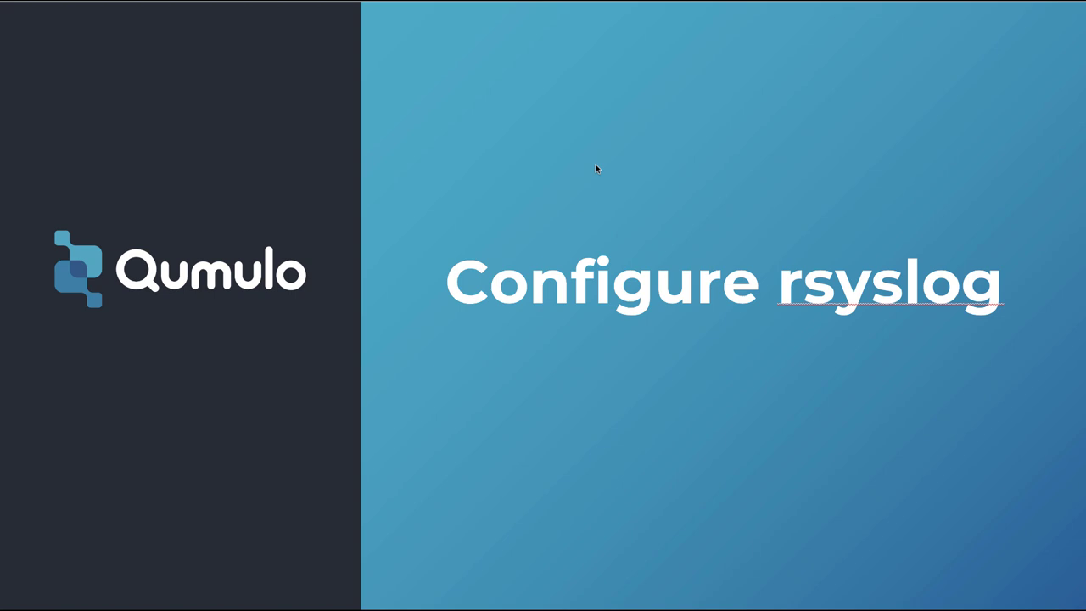
{"action": "left_click", "coordinate": [608, 168]}
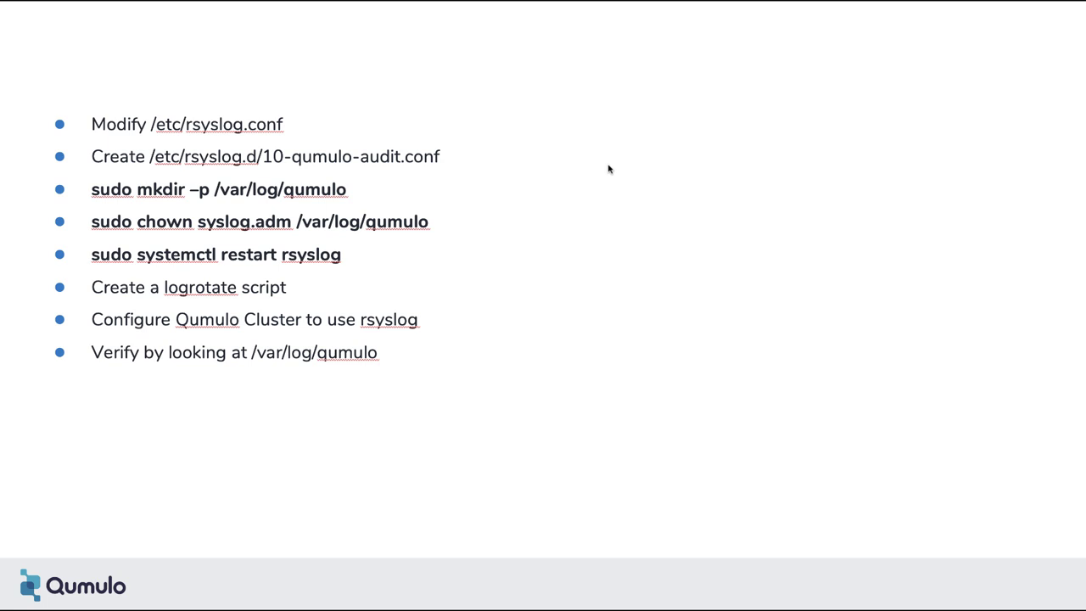
Switch to the terminal and open /etc/rsyslog.conf in emacs
{"action": "key", "text": "super+Tab"}
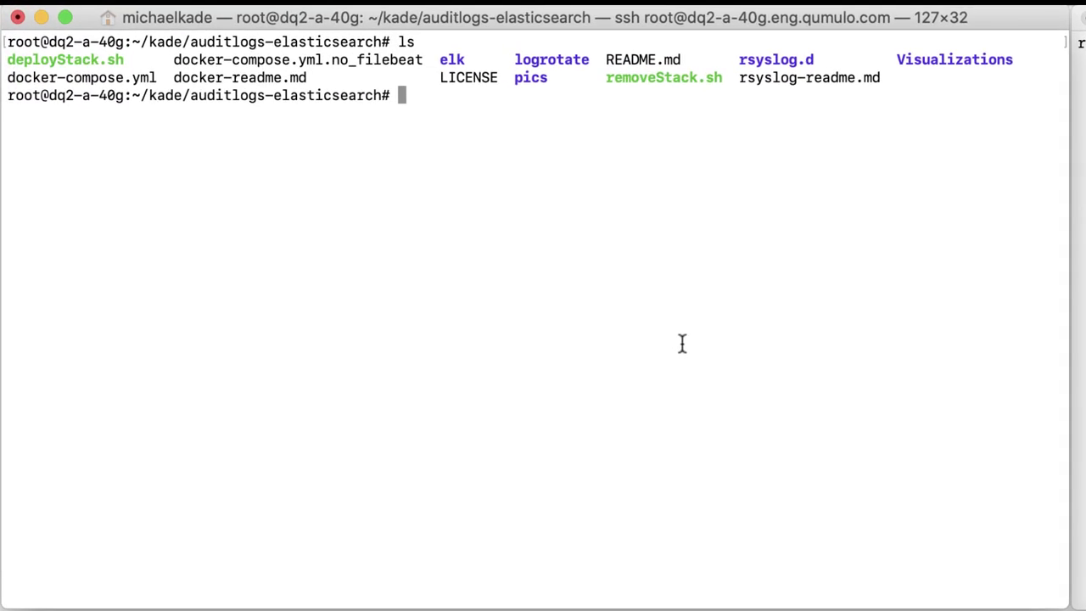
{"action": "type", "text": "ema"}
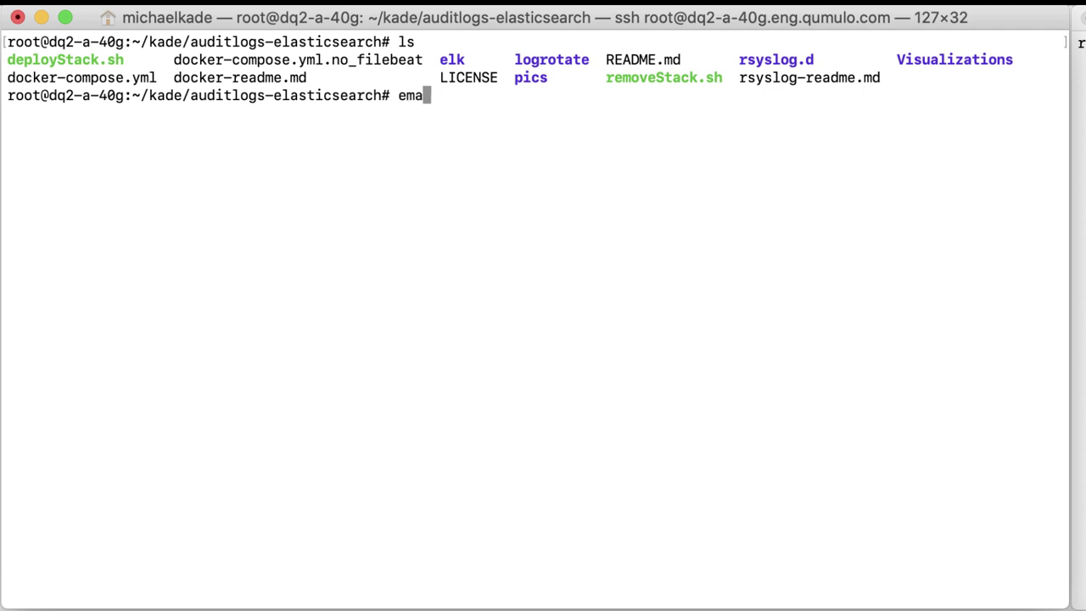
{"action": "type", "text": "cs /etc/"}
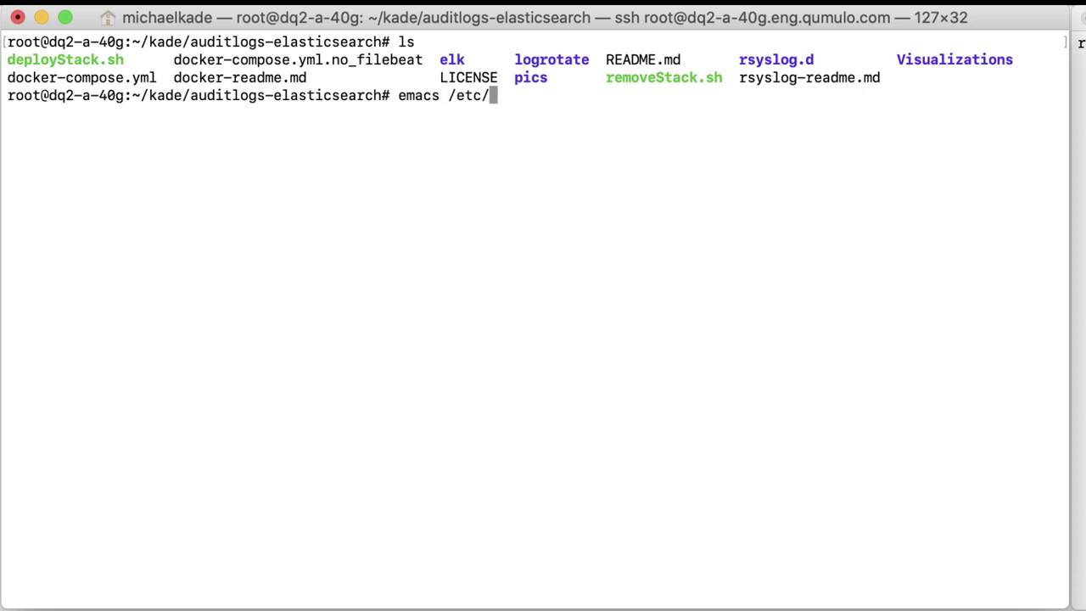
{"action": "type", "text": "rsysl"}
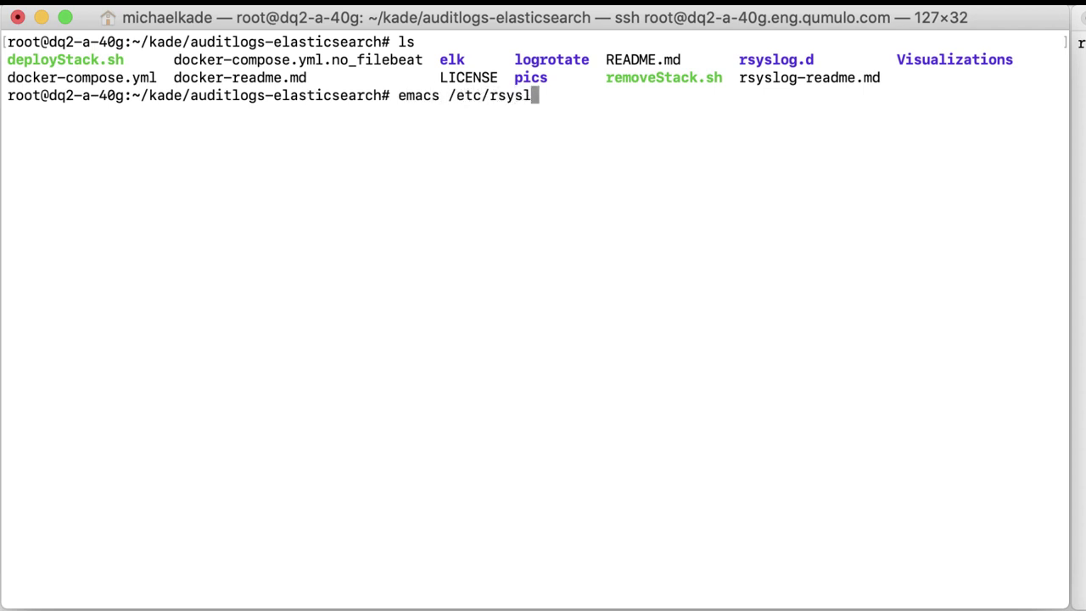
{"action": "type", "text": "og.conf"}
{"action": "key", "text": "Return"}
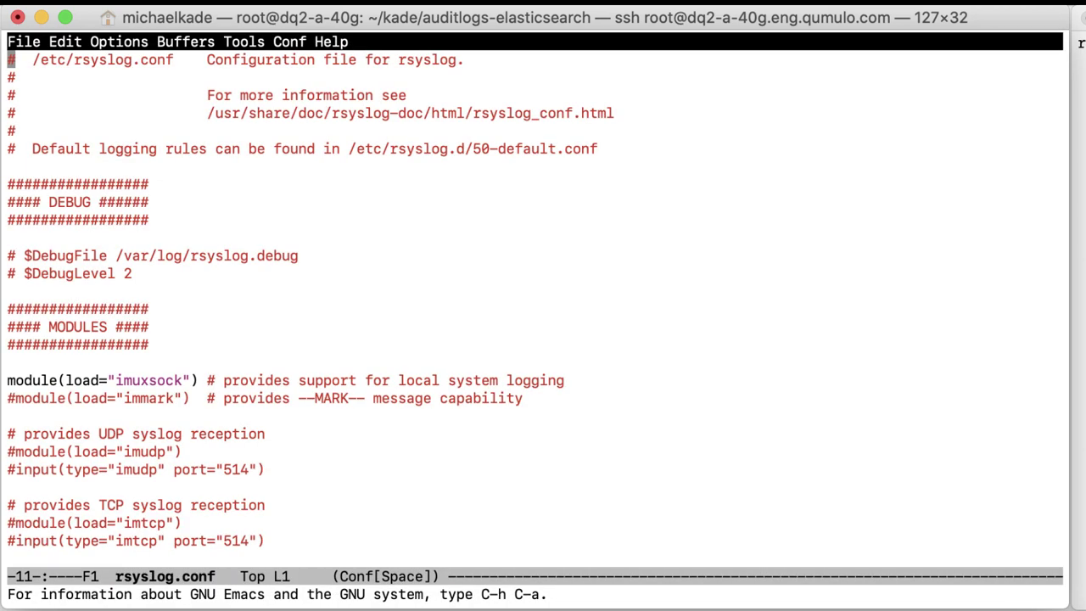
Enable TCP syslog reception by uncommenting the imtcp module line and the imtcp input line for port 514
{"action": "key", "text": "Down"}
{"action": "key", "text": "Down"}
{"action": "key", "text": "Down"}
{"action": "key", "text": "Down"}
{"action": "key", "text": "Down"}
{"action": "key", "text": "Down"}
{"action": "key", "text": "Down"}
{"action": "key", "text": "Down"}
{"action": "key", "text": "Down"}
{"action": "key", "text": "Down"}
{"action": "key", "text": "Down"}
{"action": "key", "text": "Down"}
{"action": "key", "text": "Down"}
{"action": "key", "text": "Down"}
{"action": "key", "text": "Down"}
{"action": "key", "text": "Down"}
{"action": "key", "text": "Down"}
{"action": "key", "text": "Down"}
{"action": "key", "text": "Down"}
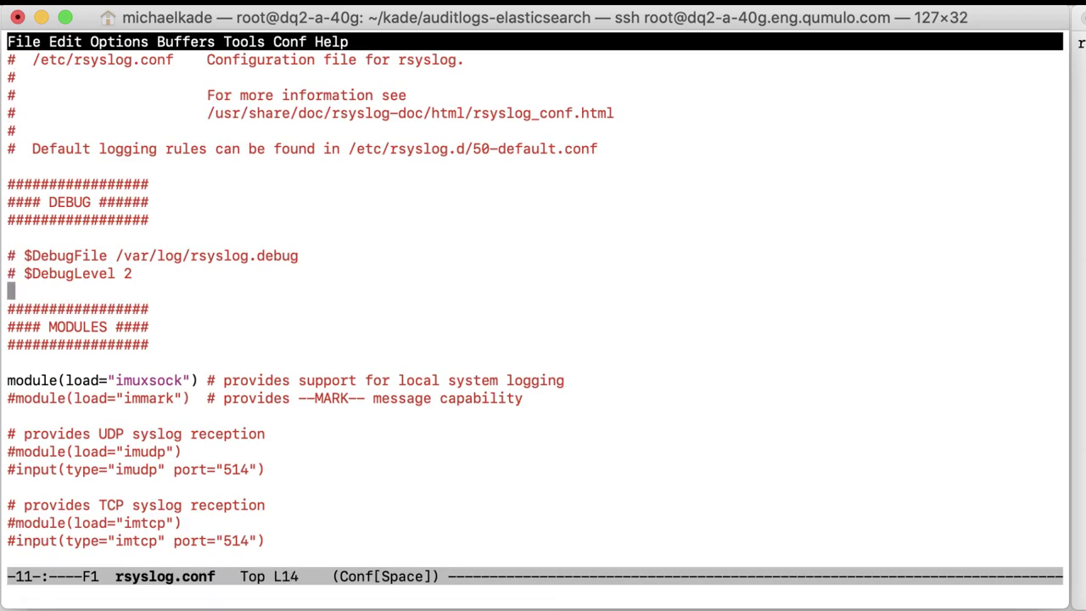
{"action": "key", "text": "Down"}
{"action": "key", "text": "Down"}
{"action": "key", "text": "Down"}
{"action": "key", "text": "Down"}
{"action": "key", "text": "Down"}
{"action": "key", "text": "Down"}
{"action": "key", "text": "Down"}
{"action": "key", "text": "Down"}
{"action": "key", "text": "Down"}
{"action": "key", "text": "Down"}
{"action": "key", "text": "Up"}
{"action": "key", "text": "Up"}
{"action": "key", "text": "Up"}
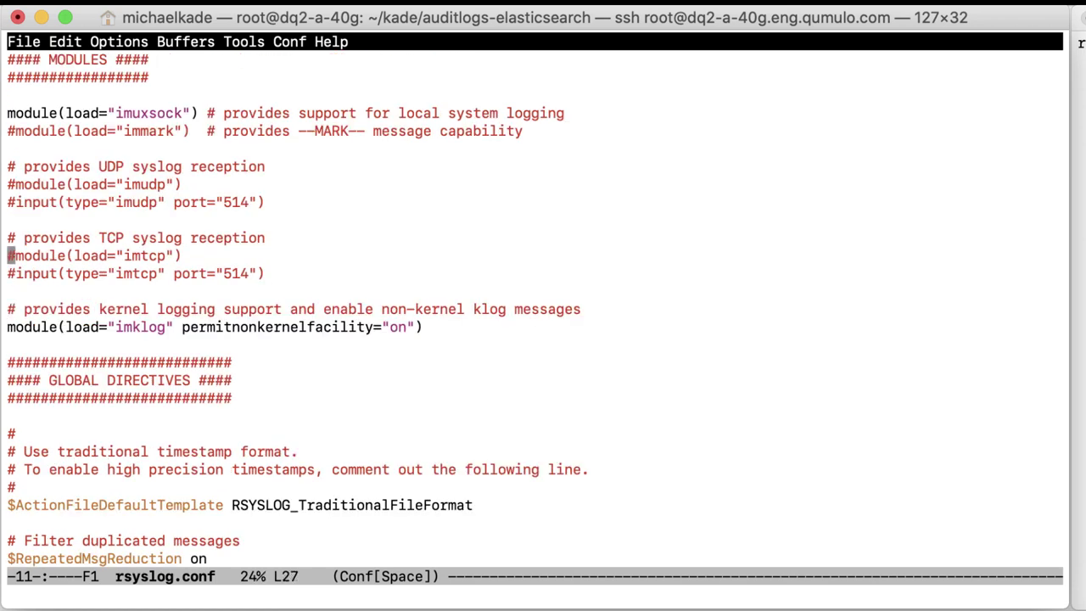
{"action": "key", "text": "Delete"}
{"action": "key", "text": "Down"}
{"action": "key", "text": "Delete"}
Write the edited rsyslog.conf over the existing file in /etc and exit emacs
{"action": "key", "text": "ctrl+x"}
{"action": "key", "text": "ctrl+w"}
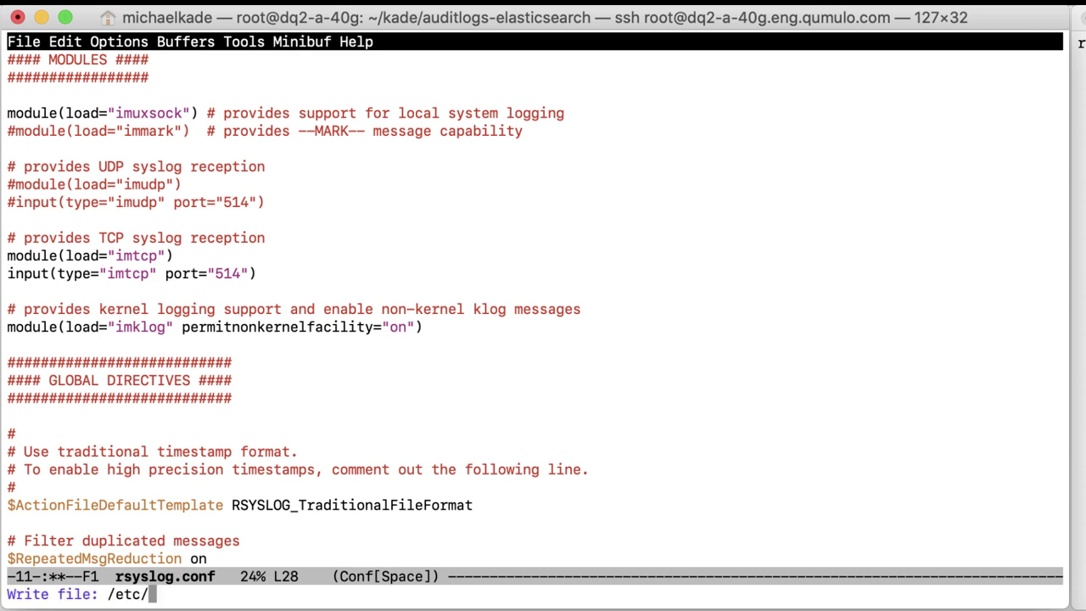
{"action": "key", "text": "Return"}
{"action": "key", "text": "y"}
{"action": "key", "text": "ctrl+x"}
{"action": "key", "text": "ctrl+c"}
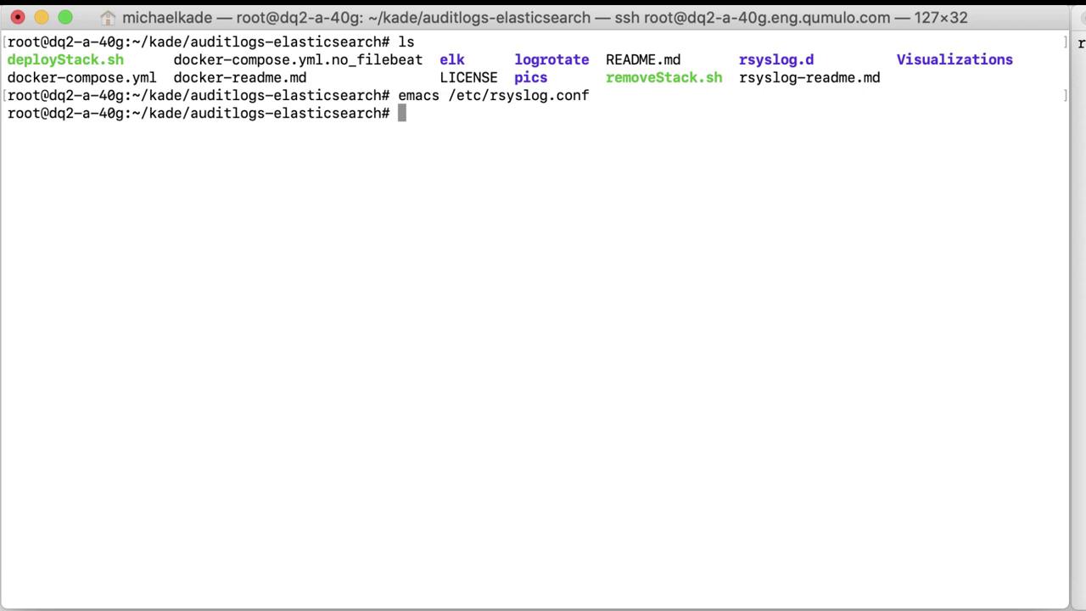
Change to the repository's rsyslog.d directory and list its files
{"action": "type", "text": "cd rsyslog.d/"}
{"action": "key", "text": "Return"}
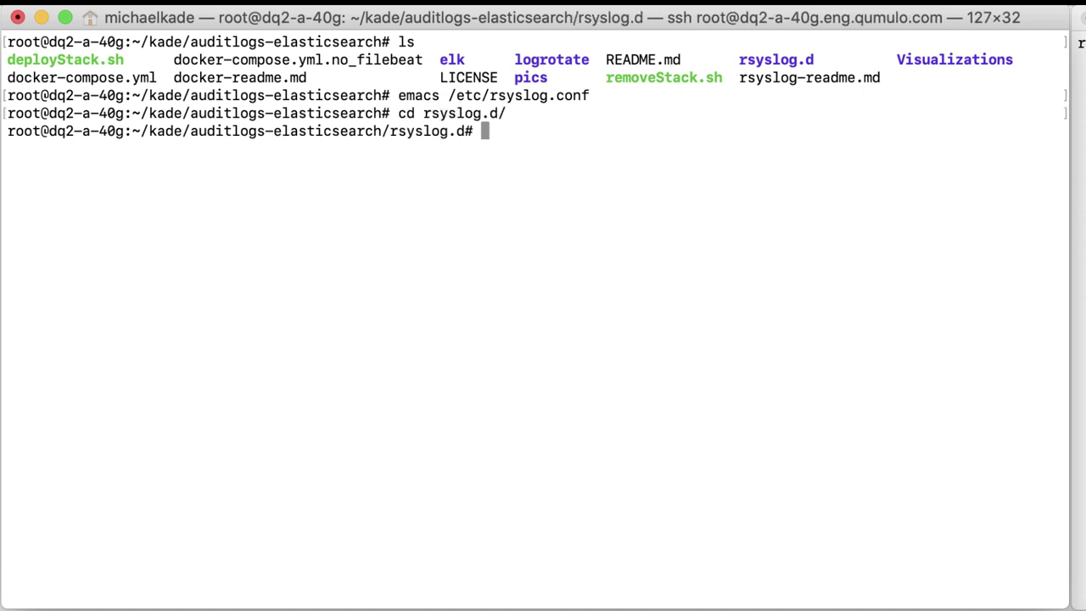
{"action": "type", "text": "ls"}
{"action": "key", "text": "Return"}
Copy 10-qumulo-audit.conf into /etc/rsyslog.d
{"action": "type", "text": "cp 10"}
{"action": "key", "text": "Tab"}
{"action": "type", "text": "/etc/rsysl"}
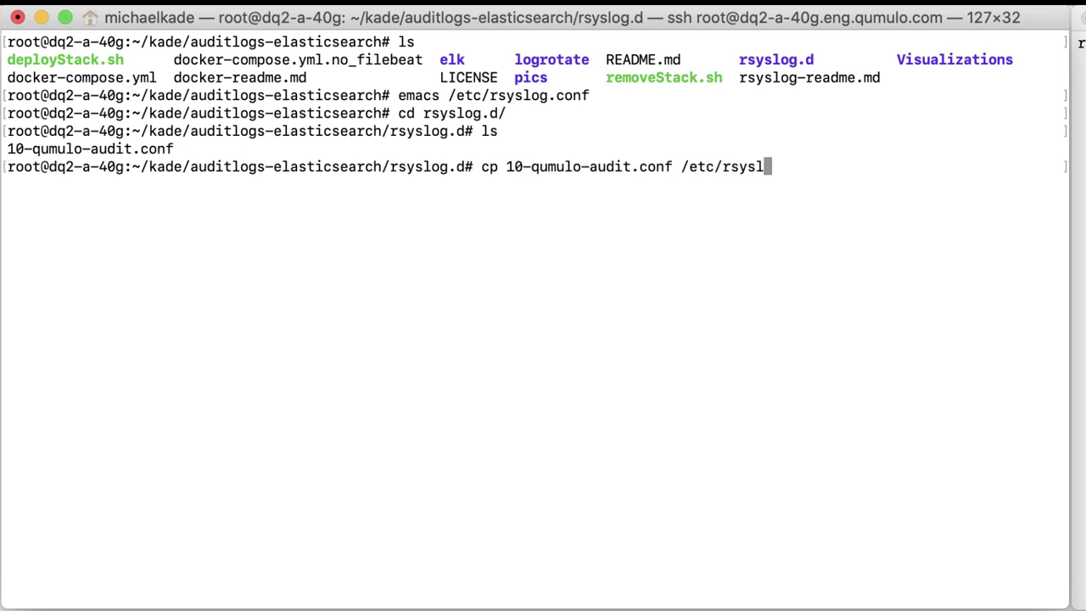
{"action": "type", "text": "og.d"}
{"action": "key", "text": "Return"}
Change to /etc/rsyslog.d and list its files, including the long format with details
{"action": "type", "text": "cd /et"}
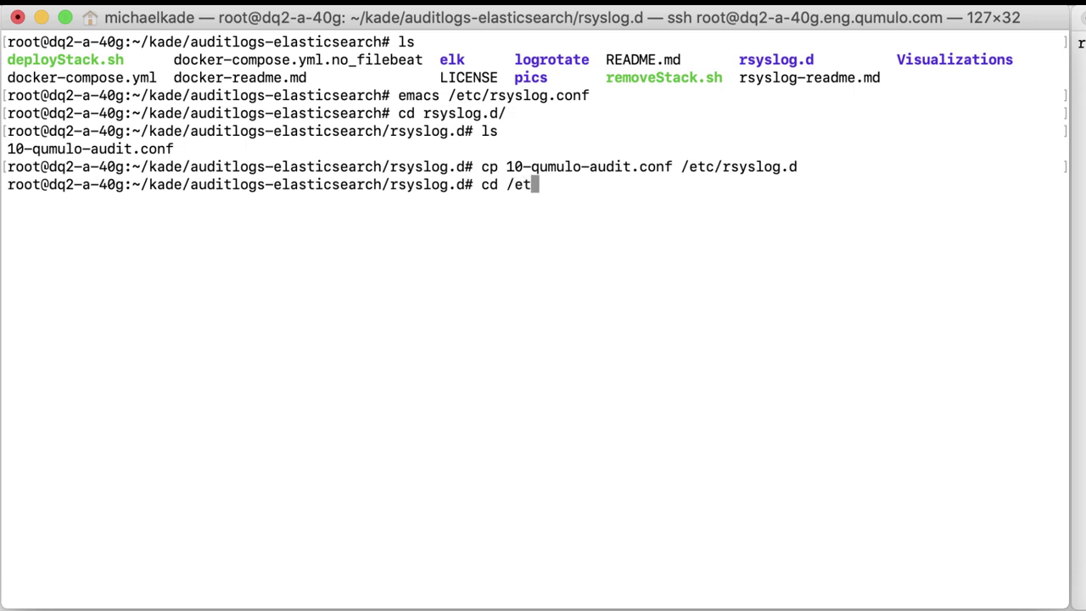
{"action": "type", "text": "c/rsyslog.d/"}
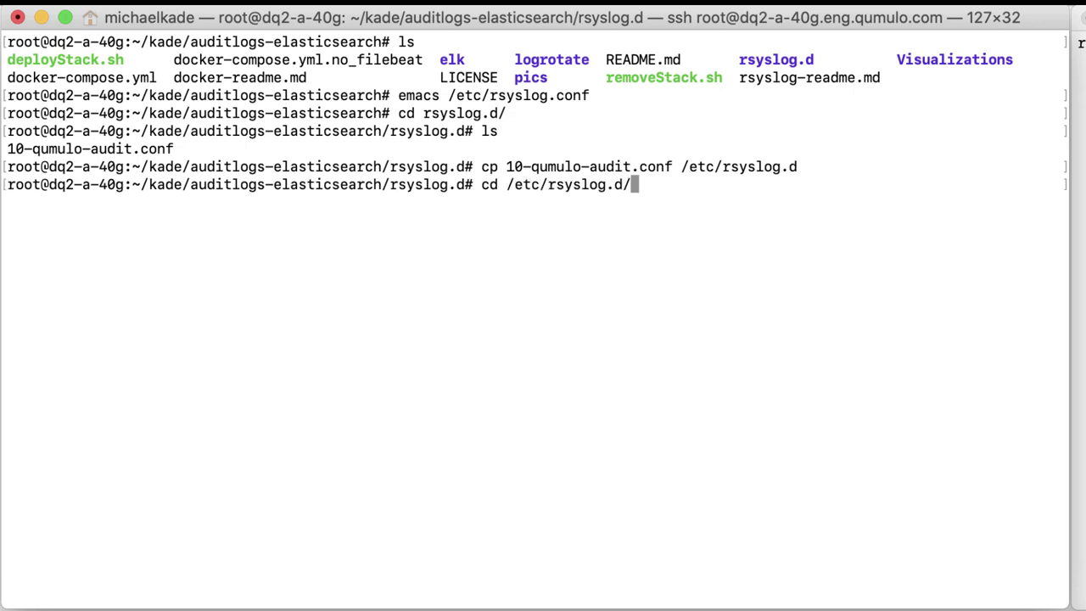
{"action": "key", "text": "Return"}
{"action": "type", "text": "ls"}
{"action": "key", "text": "Return"}
{"action": "type", "text": "ls -l"}
{"action": "key", "text": "Return"}
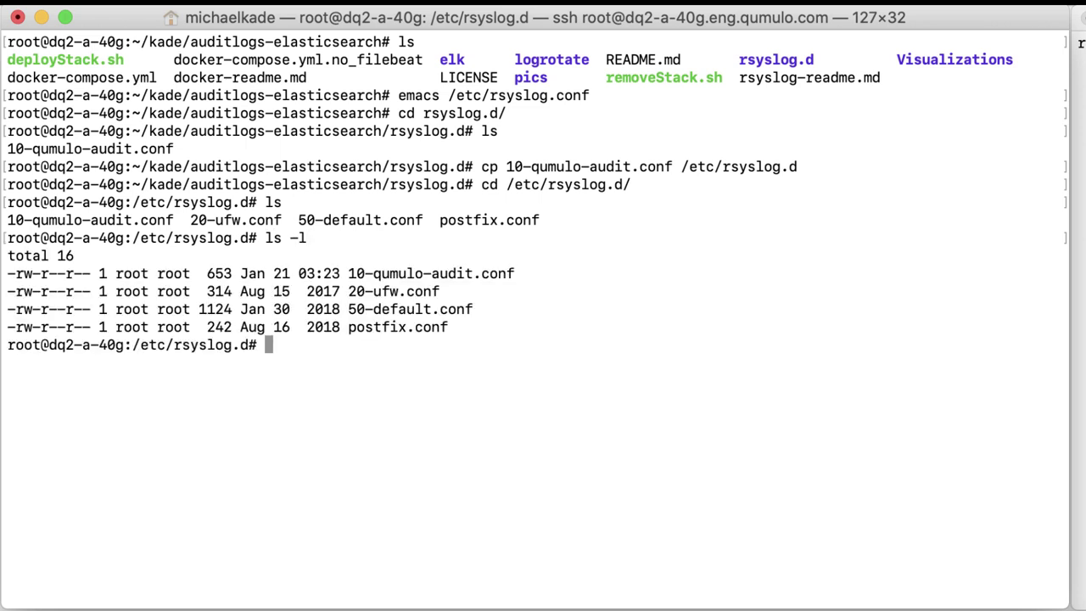
Display 10-qumulo-audit.conf with more and examine its log directory path and the QumuloAuditFormat template
{"action": "type", "text": "more 10-qumulo-audit.conf"}
{"action": "key", "text": "Return"}
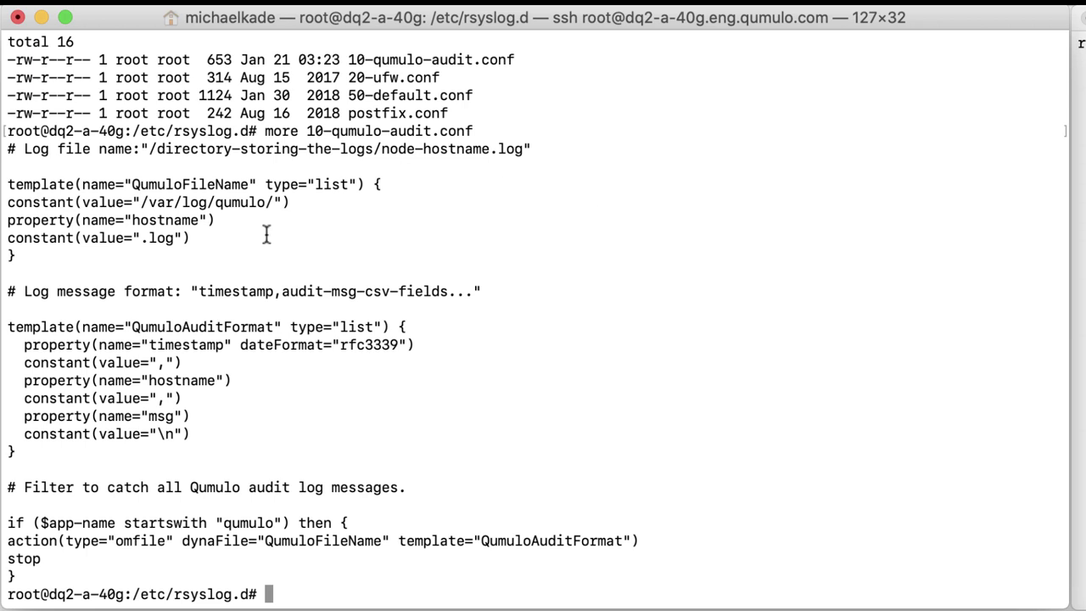
{"action": "left_click_drag", "start_coordinate": [142, 203], "coordinate": [274, 207]}
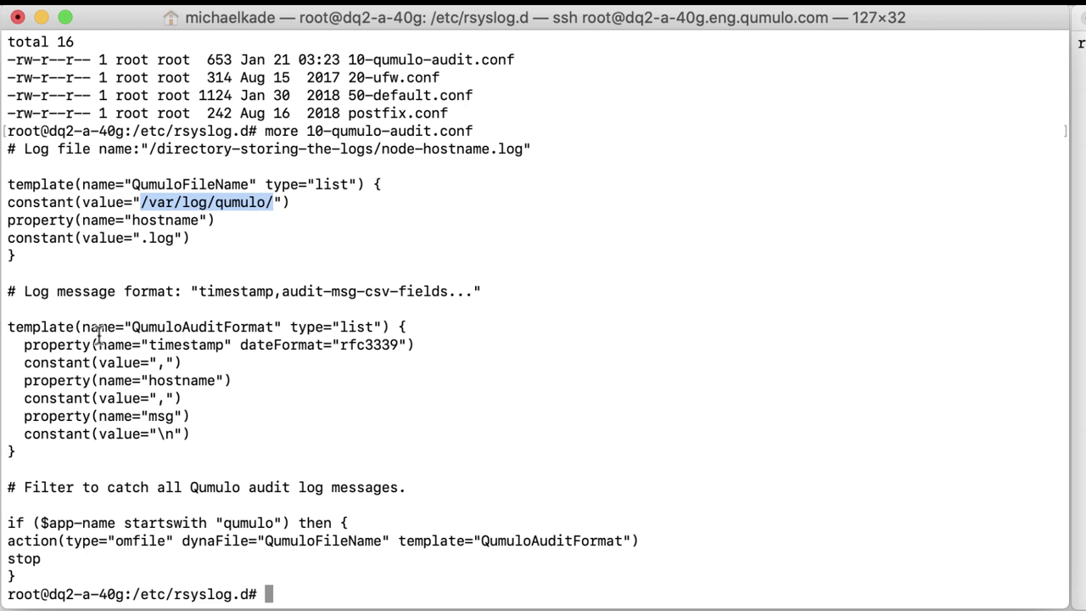
{"action": "left_click_drag", "start_coordinate": [6, 327], "coordinate": [195, 435]}
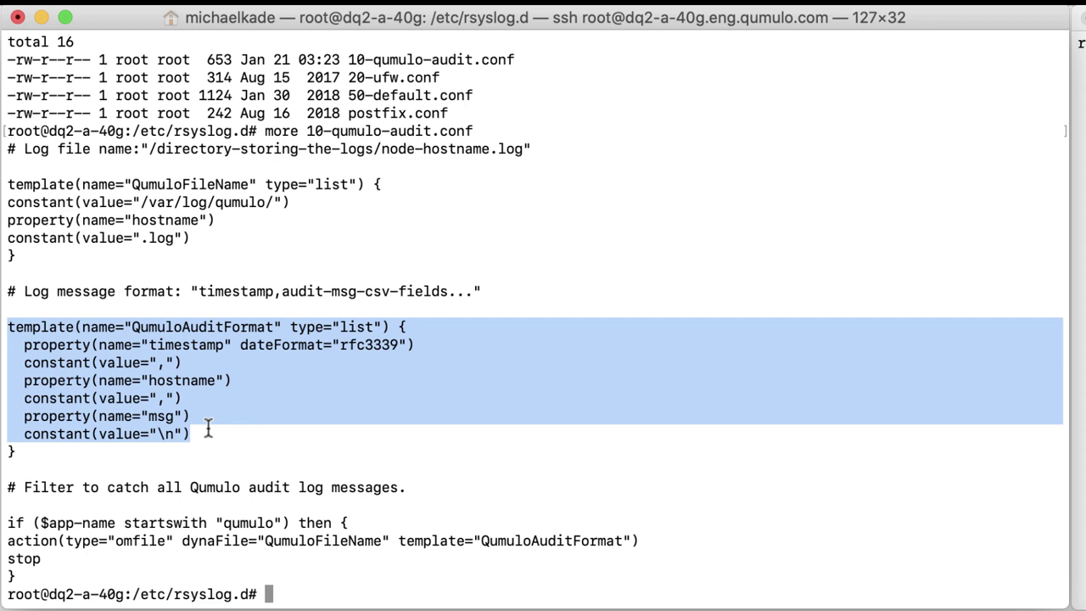
{"action": "left_click", "coordinate": [208, 431]}
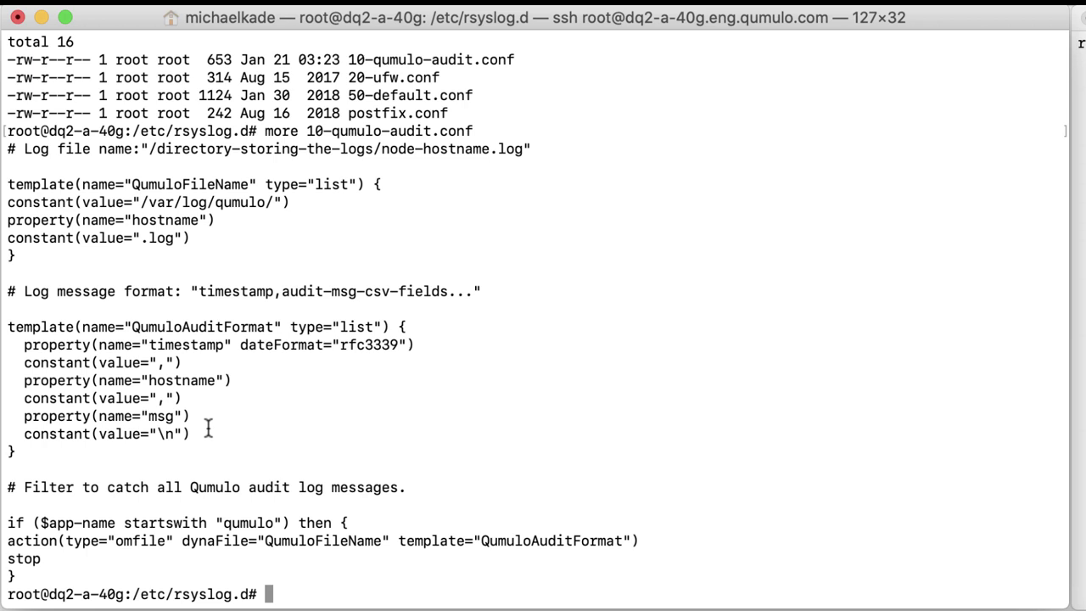
Create the log directory /var/log/qumulo, including any missing parent directories
{"action": "type", "text": "mkdir -p /var"}
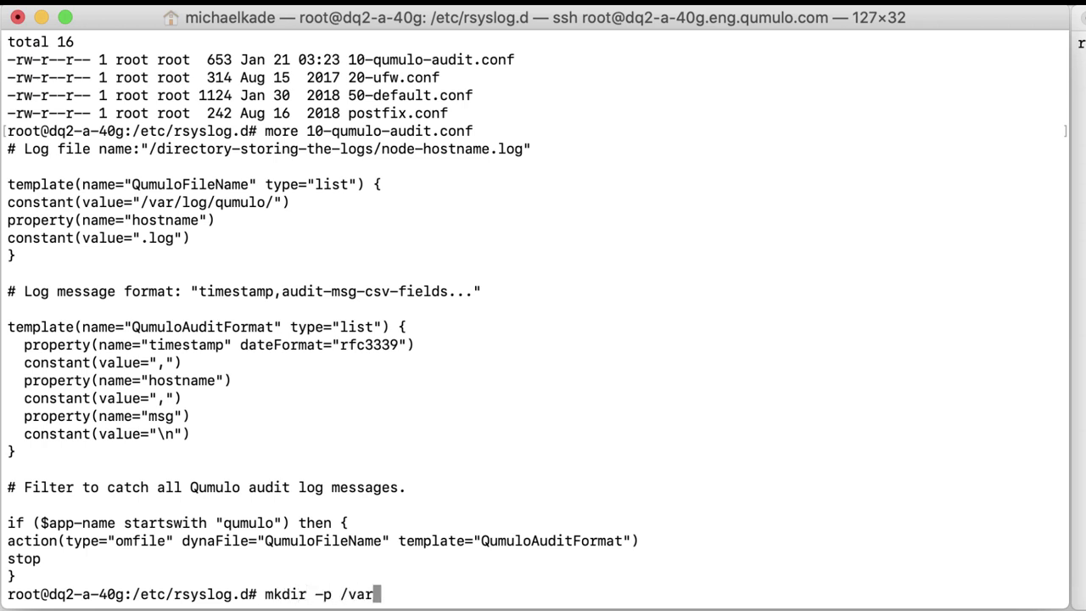
{"action": "type", "text": "/log/qumulo"}
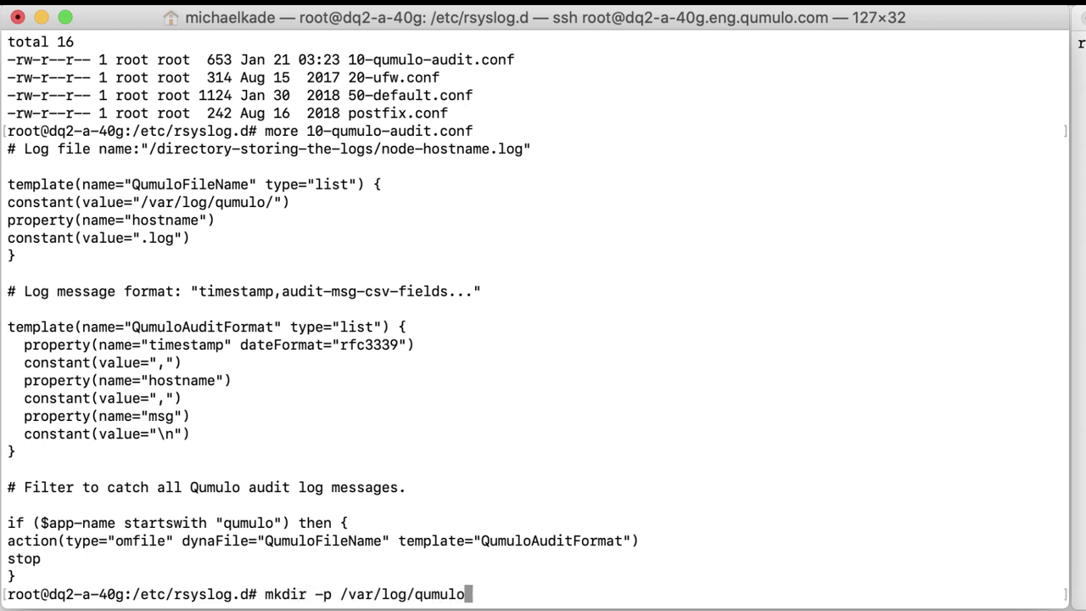
{"action": "key", "text": "Return"}
Change to /var/log, list its contents with details, and check the owner and group of the qumulo directory
{"action": "type", "text": "cd /var/log"}
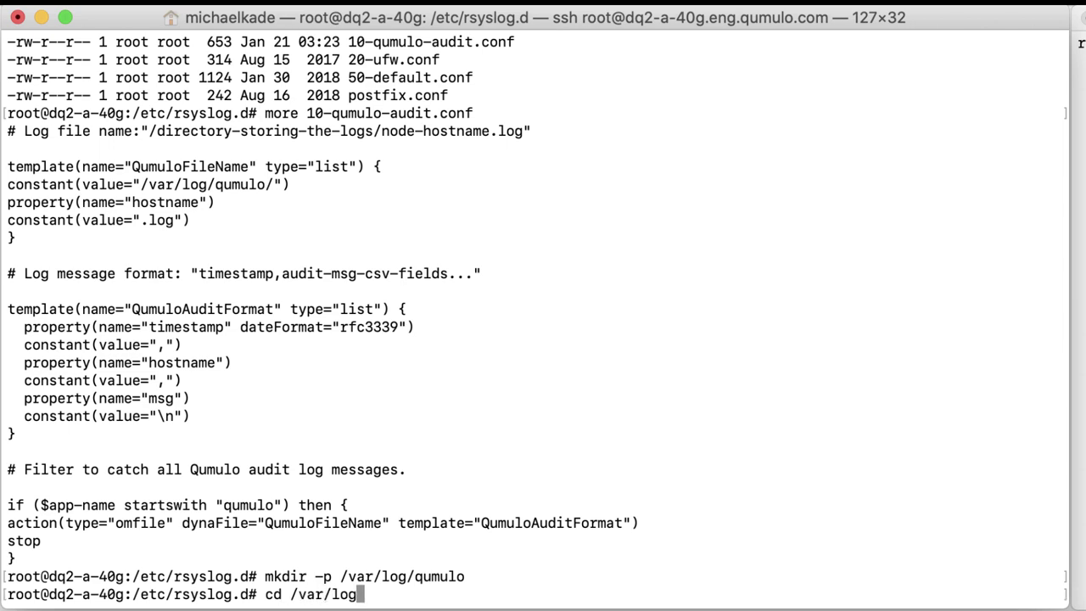
{"action": "key", "text": "Return"}
{"action": "type", "text": "ls"}
{"action": "key", "text": "Return"}
{"action": "type", "text": "ls -l"}
{"action": "key", "text": "Return"}
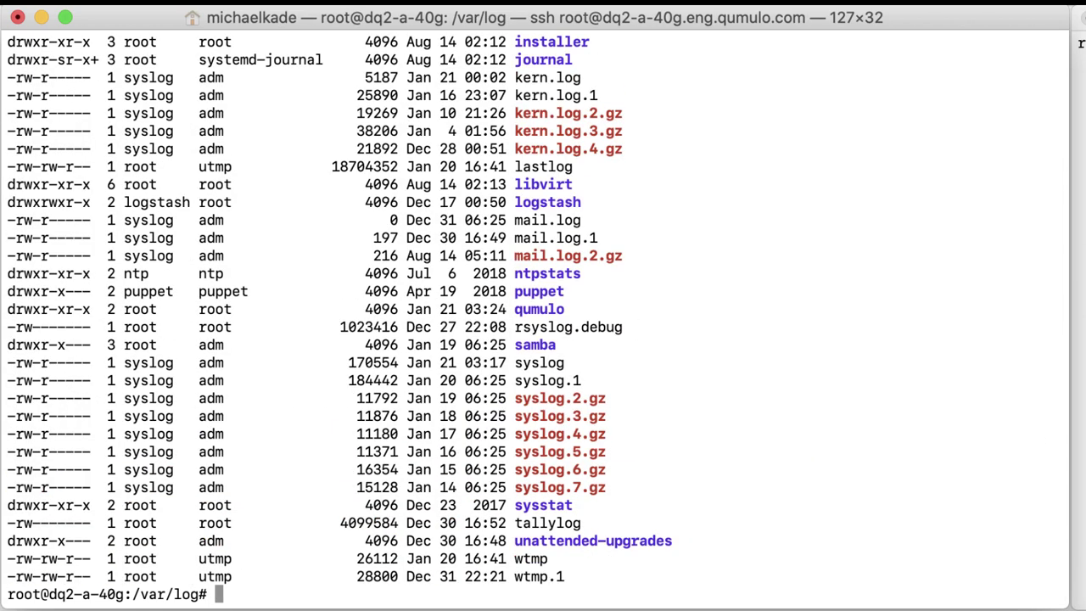
{"action": "left_click_drag", "start_coordinate": [129, 311], "coordinate": [586, 311]}
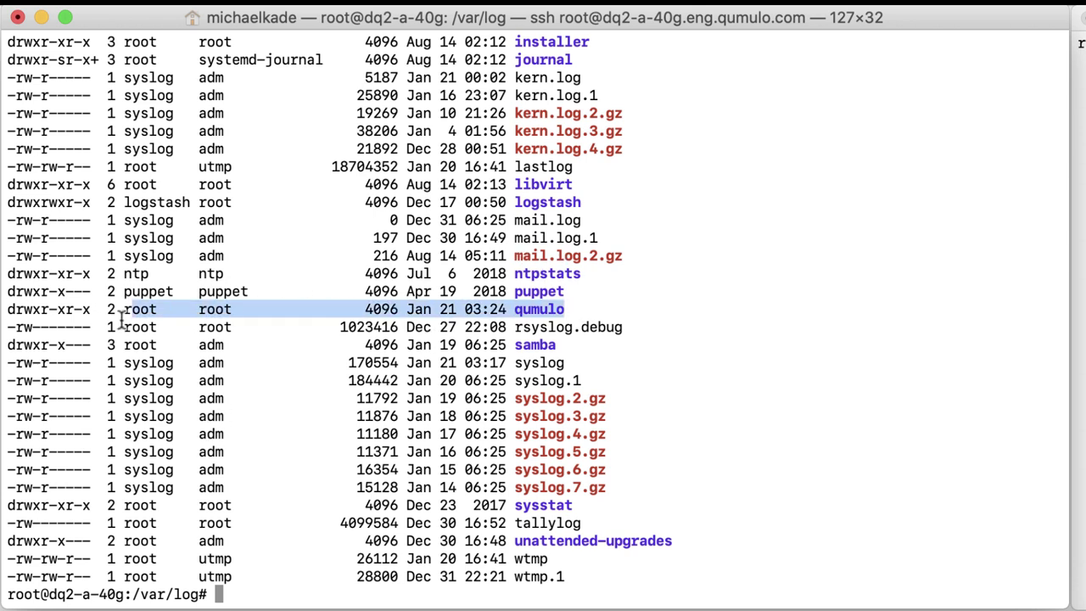
{"action": "left_click", "coordinate": [220, 312]}
Change the owner and group of the qumulo directory to syslog.adm with chown
{"action": "type", "text": "chown sysa"}
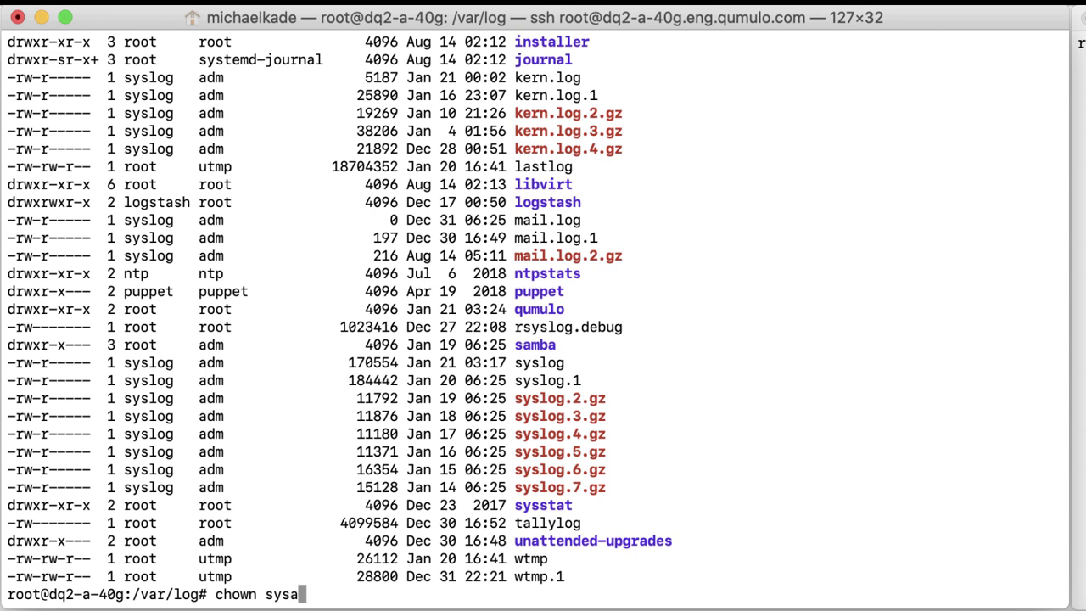
{"action": "key", "text": "BackSpace"}
{"action": "type", "text": "log.adm"}
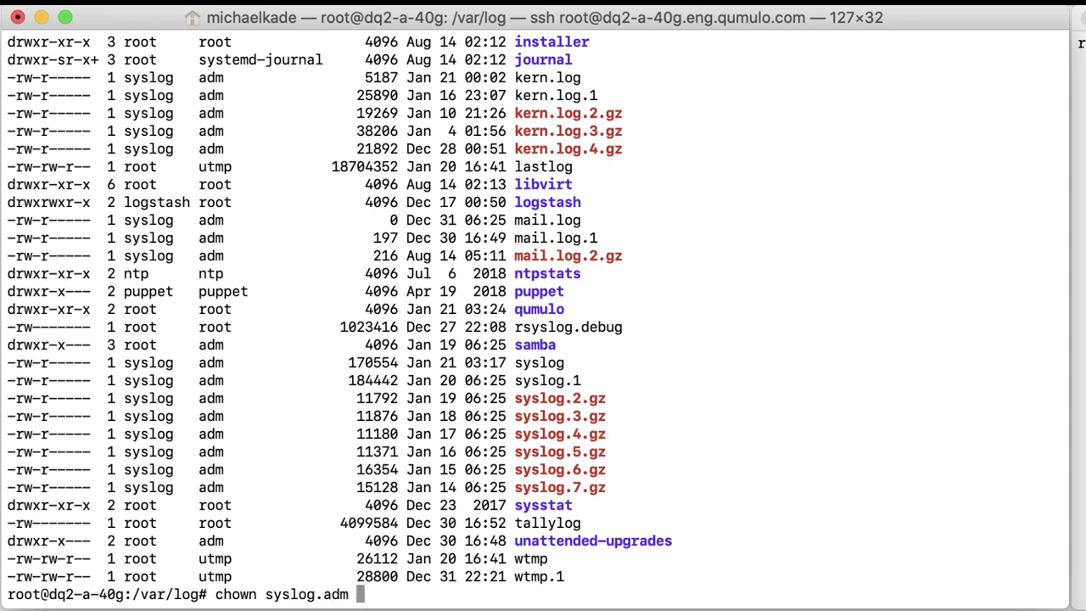
{"action": "type", "text": " /var/"}
{"action": "key", "text": "BackSpace"}
{"action": "key", "text": "BackSpace"}
{"action": "key", "text": "BackSpace"}
{"action": "key", "text": "BackSpace"}
{"action": "key", "text": "BackSpace"}
{"action": "type", "text": "qumulo"}
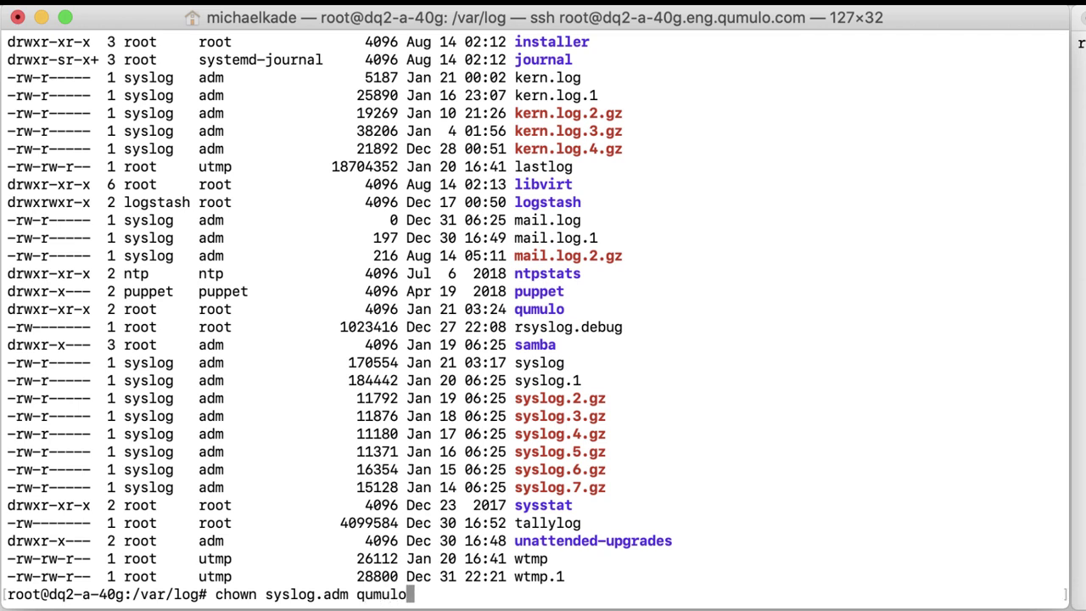
{"action": "key", "text": "Return"}
List /var/log in long format and check the ownership of the qumulo directory
{"action": "type", "text": "ls -l"}
{"action": "key", "text": "Return"}
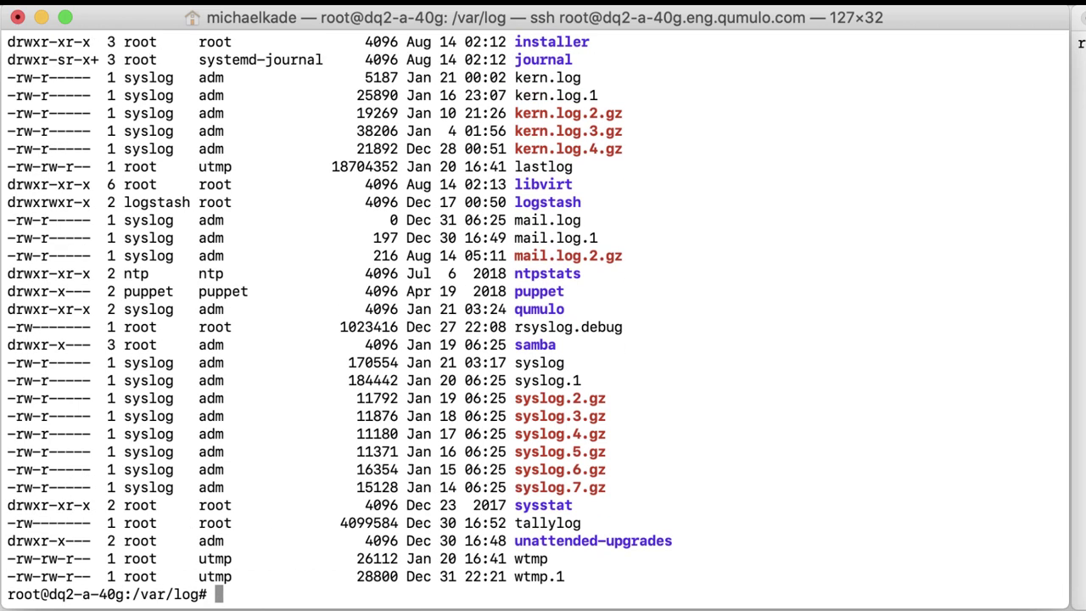
{"action": "left_click_drag", "start_coordinate": [123, 309], "coordinate": [563, 309]}
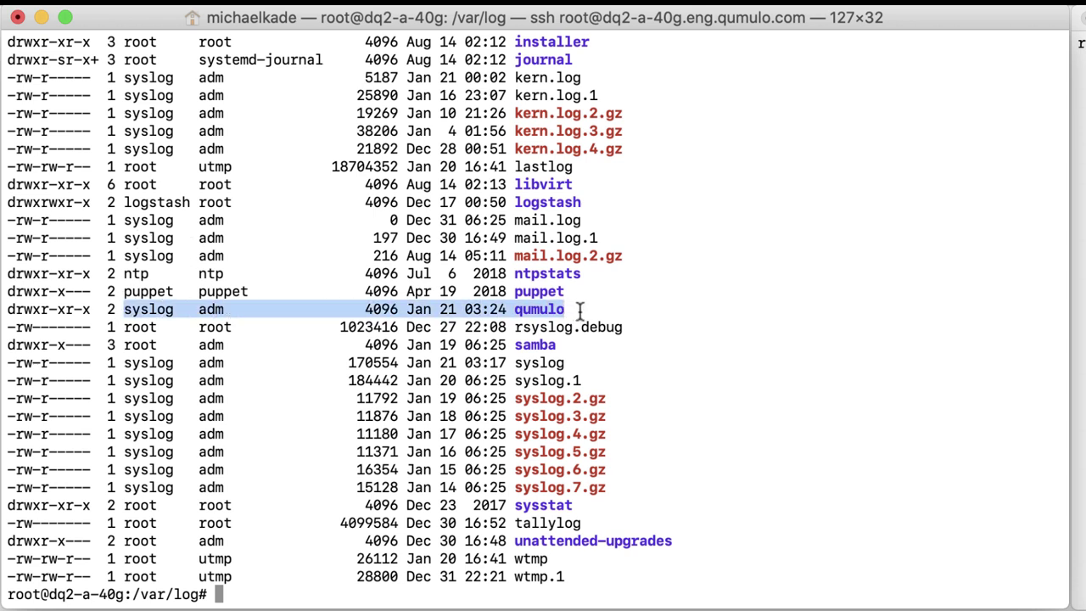
{"action": "left_click", "coordinate": [579, 310]}
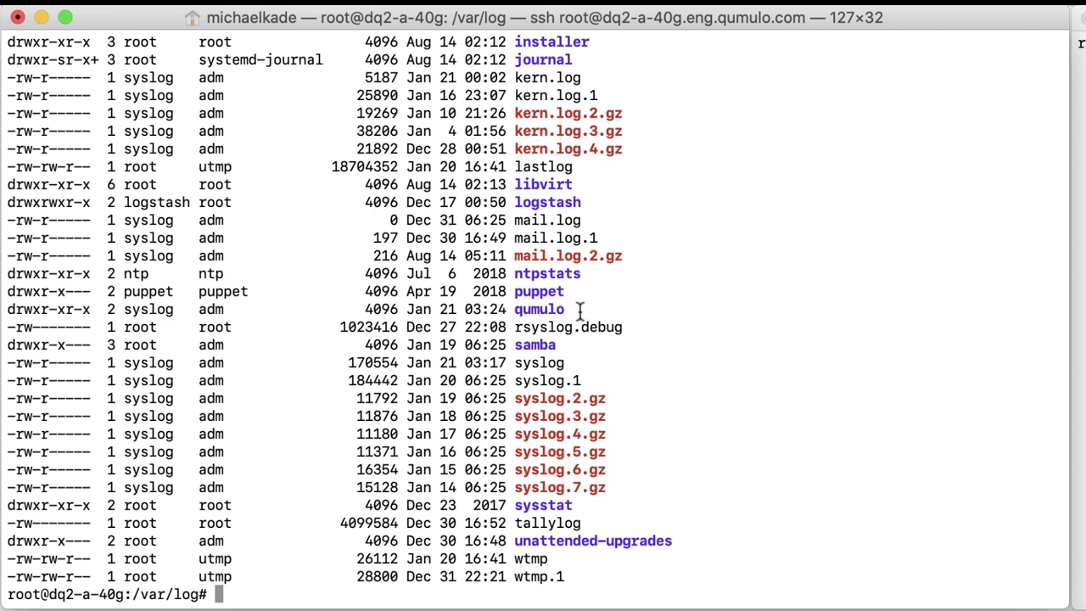
Try to restart the rsyslog service with the command systemct restart rsyslog
{"action": "type", "text": "sysy"}
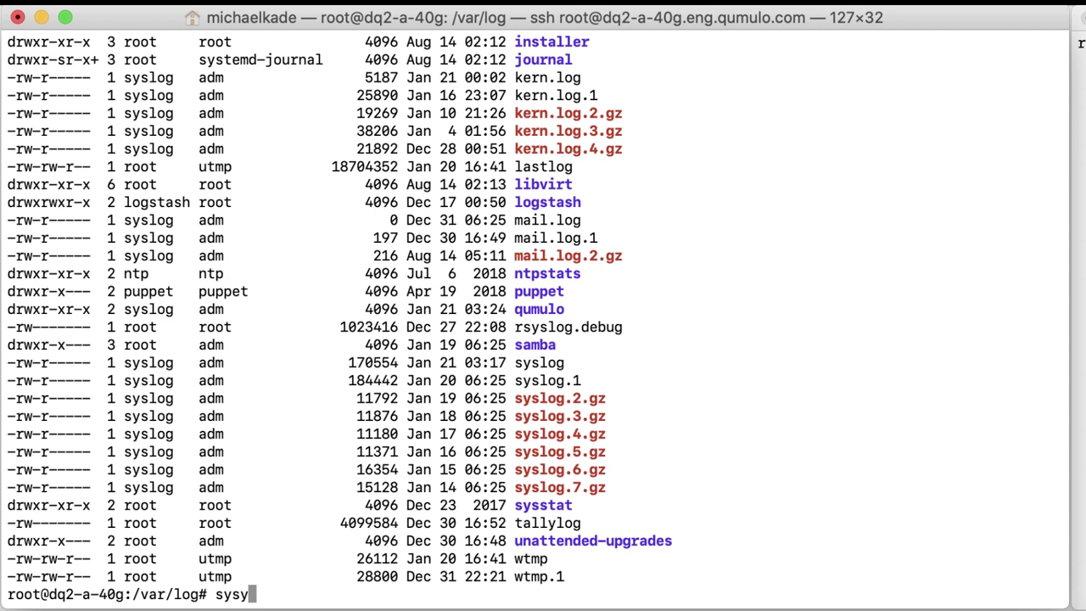
{"action": "key", "text": "BackSpace"}
{"action": "type", "text": "temct restart rsyslog"}
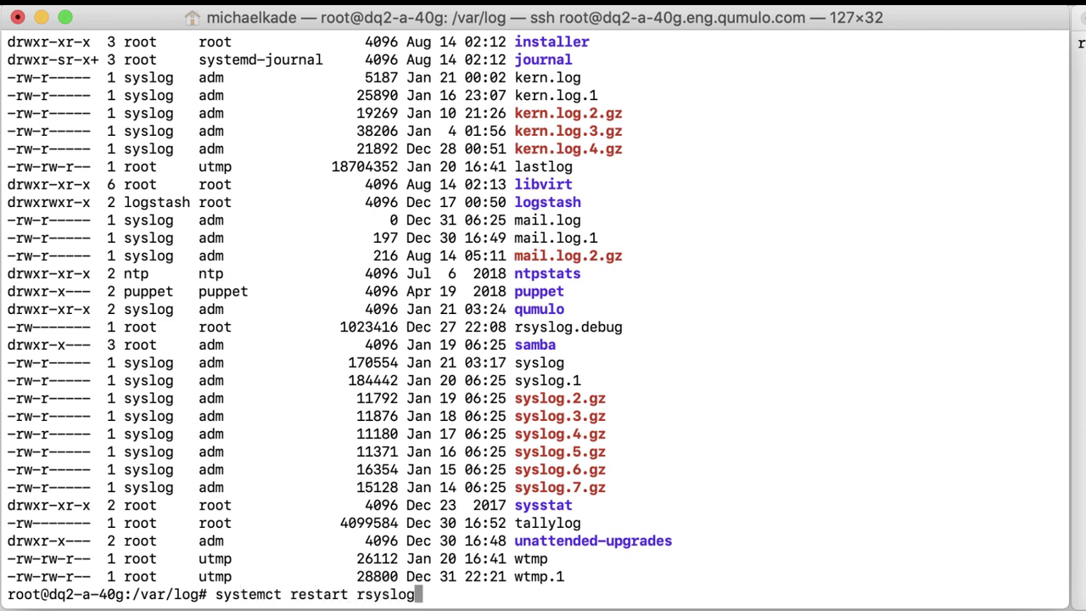
{"action": "key", "text": "Return"}
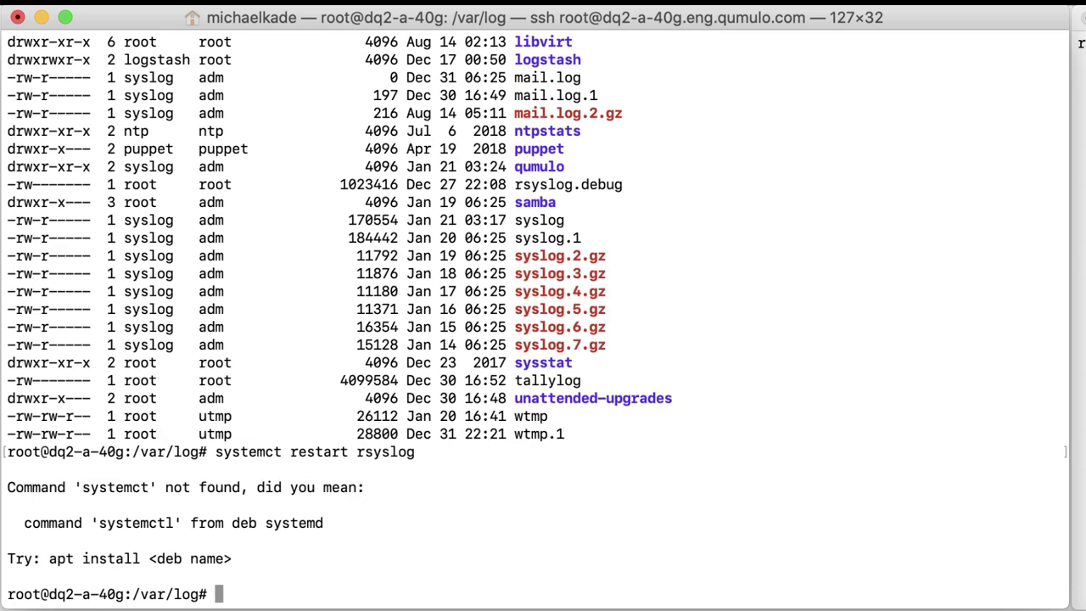
Correct the previous command to systemctl restart rsyslog and run it to restart the service
{"action": "key", "text": "Up"}
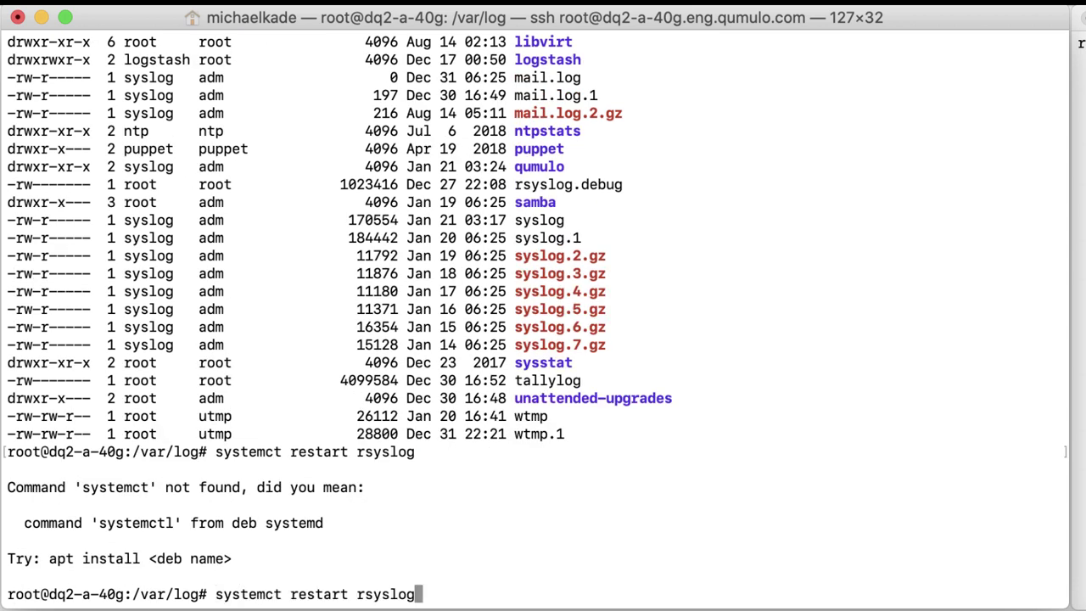
{"action": "key", "text": "Left"}
{"action": "key", "text": "Left"}
{"action": "key", "text": "Left"}
{"action": "key", "text": "Left"}
{"action": "key", "text": "Left"}
{"action": "key", "text": "Left"}
{"action": "key", "text": "Left"}
{"action": "key", "text": "Left"}
{"action": "key", "text": "Left"}
{"action": "key", "text": "Left"}
{"action": "key", "text": "Left"}
{"action": "key", "text": "Left"}
{"action": "key", "text": "Left"}
{"action": "key", "text": "Left"}
{"action": "key", "text": "Left"}
{"action": "type", "text": "b"}
{"action": "key", "text": "BackSpace"}
{"action": "key", "text": "BackSpace"}
{"action": "type", "text": "l"}
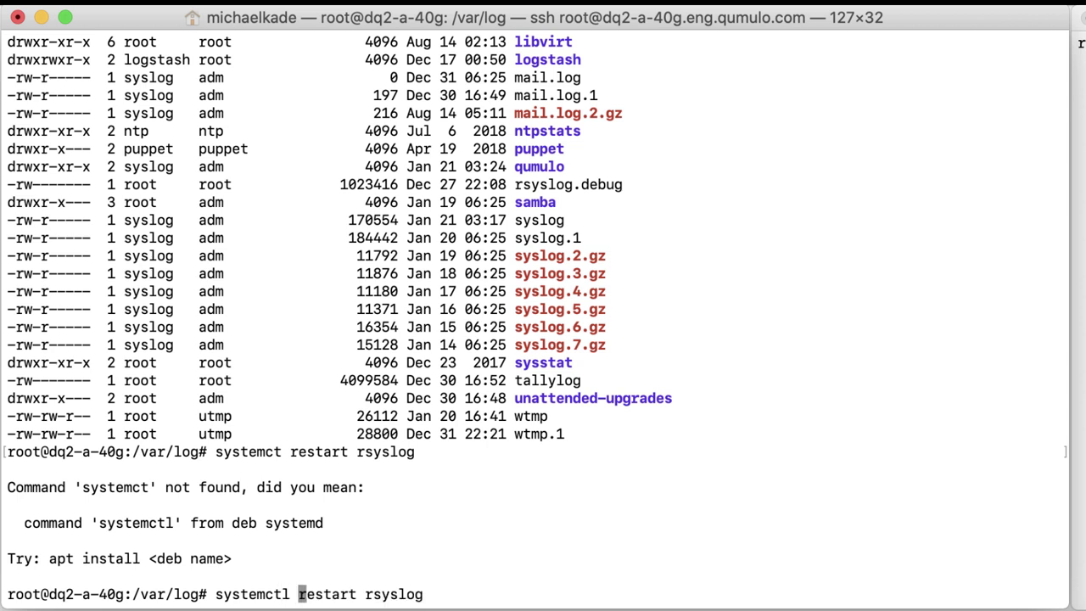
{"action": "key", "text": "Return"}
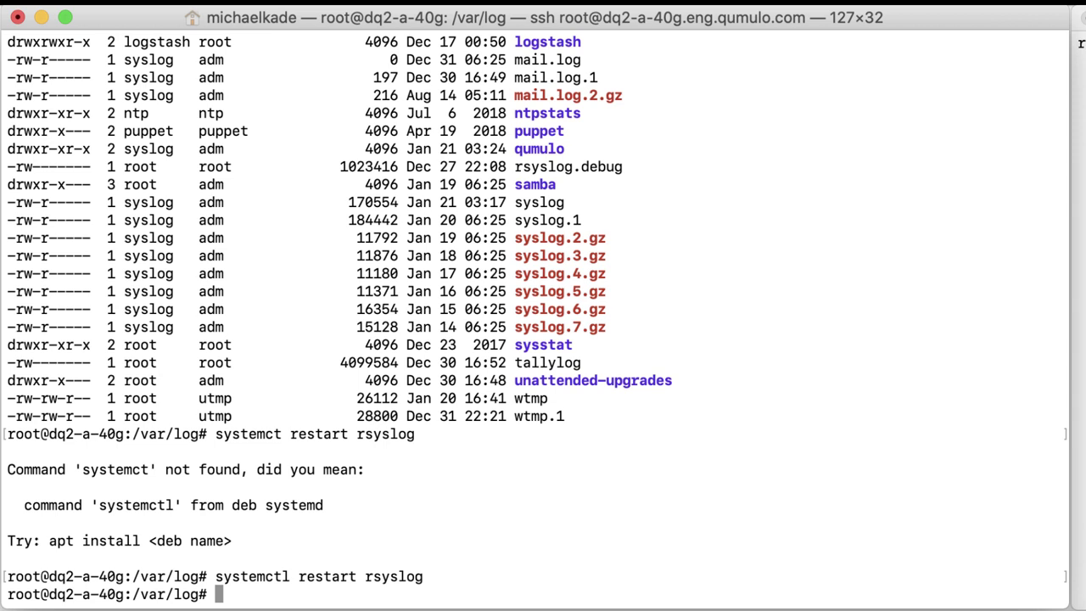
Display the rsyslog service status with systemctl, examine its active state and startup log entries, and exit the view
{"action": "type", "text": "sysatemctl"}
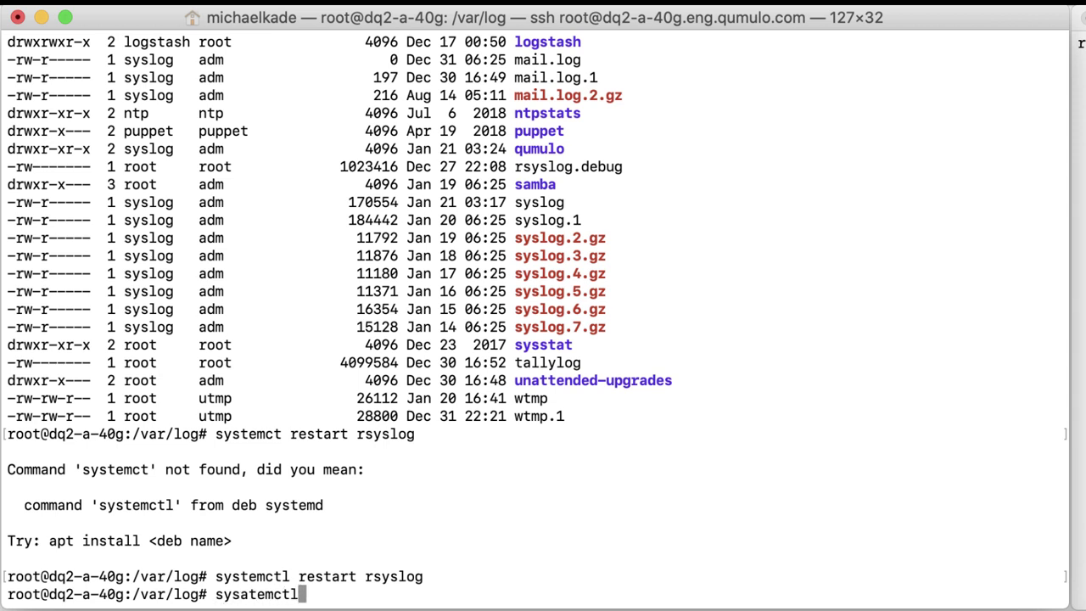
{"action": "key", "text": "BackSpace"}
{"action": "key", "text": "BackSpace"}
{"action": "key", "text": "BackSpace"}
{"action": "key", "text": "BackSpace"}
{"action": "key", "text": "BackSpace"}
{"action": "key", "text": "BackSpace"}
{"action": "key", "text": "BackSpace"}
{"action": "key", "text": "BackSpace"}
{"action": "type", "text": "temctl status sy"}
{"action": "key", "text": "BackSpace"}
{"action": "key", "text": "BackSpace"}
{"action": "type", "text": "rsyslog"}
{"action": "key", "text": "Return"}
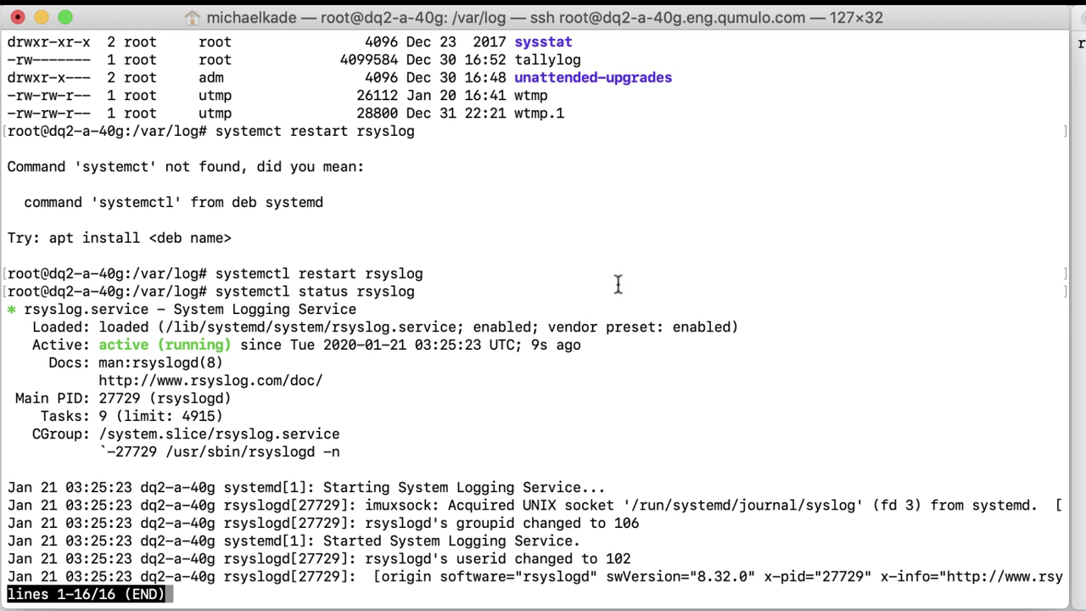
{"action": "left_click_drag", "start_coordinate": [83, 345], "coordinate": [278, 367]}
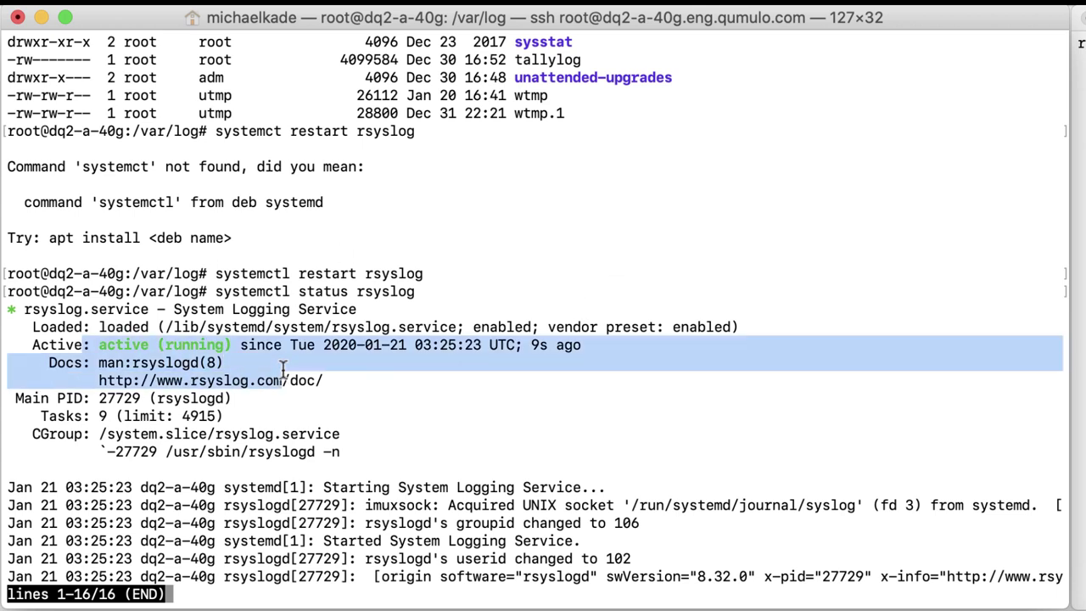
{"action": "left_click_drag", "start_coordinate": [373, 487], "coordinate": [562, 577]}
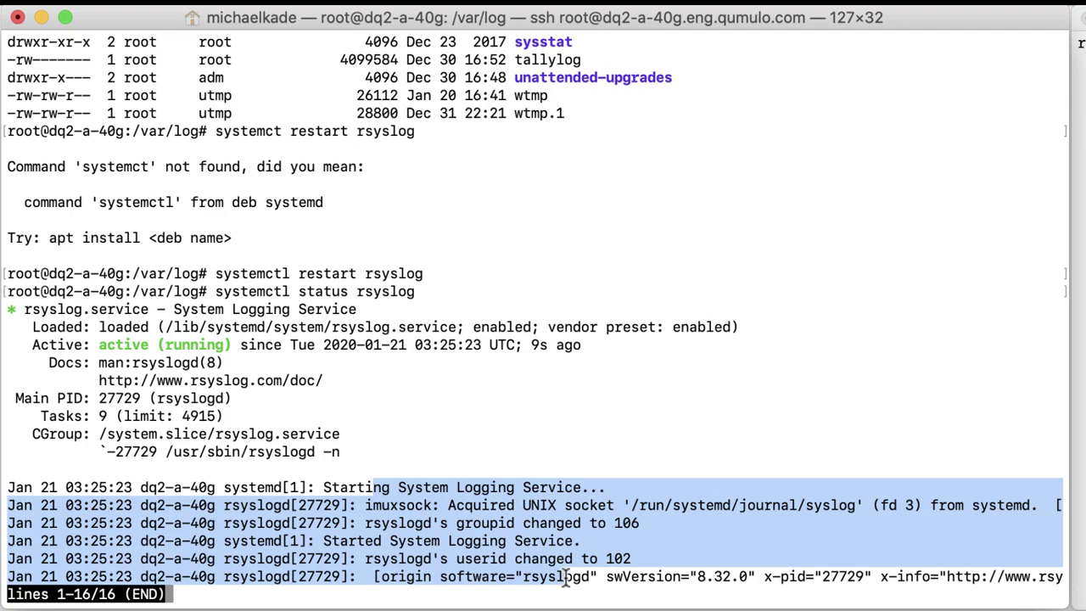
{"action": "key", "text": "q"}
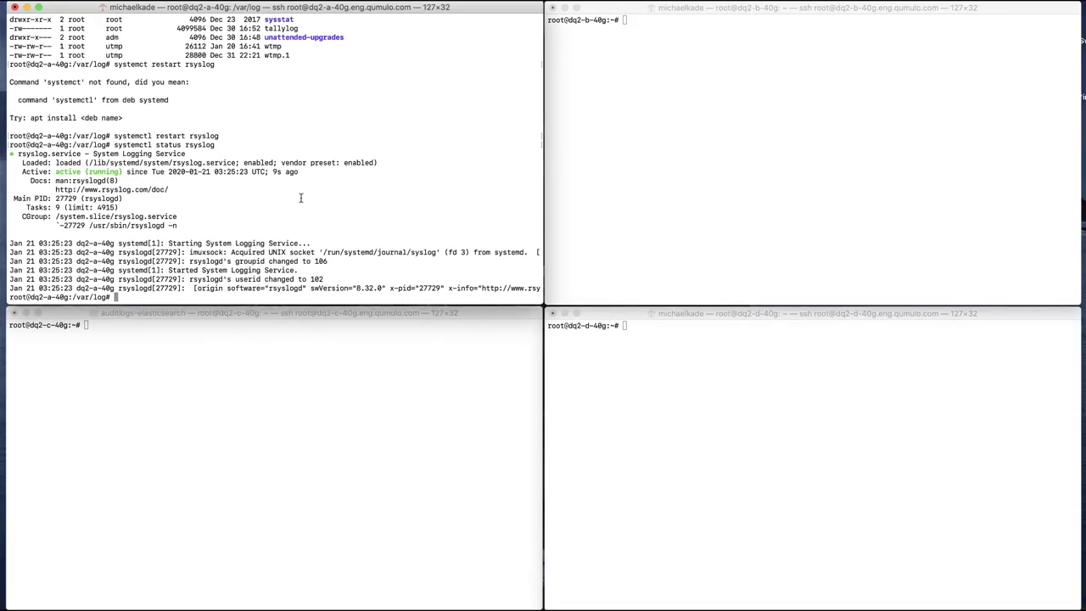
Return to the home directory and change down into the cloned auditlogs-elasticsearch repository, listing the contents at each level
{"action": "type", "text": "cd"}
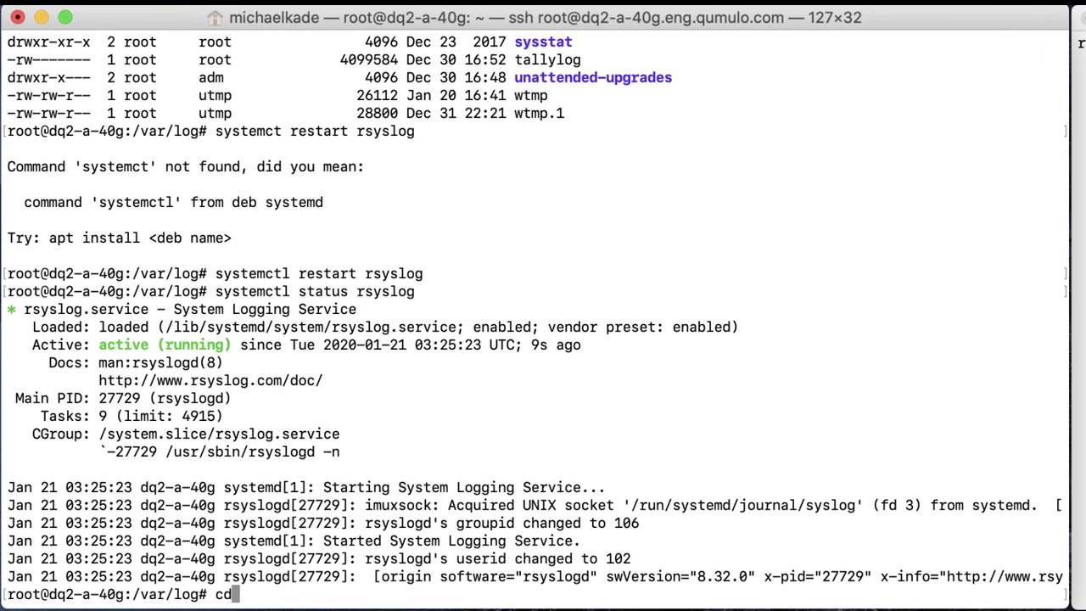
{"action": "key", "text": "Return"}
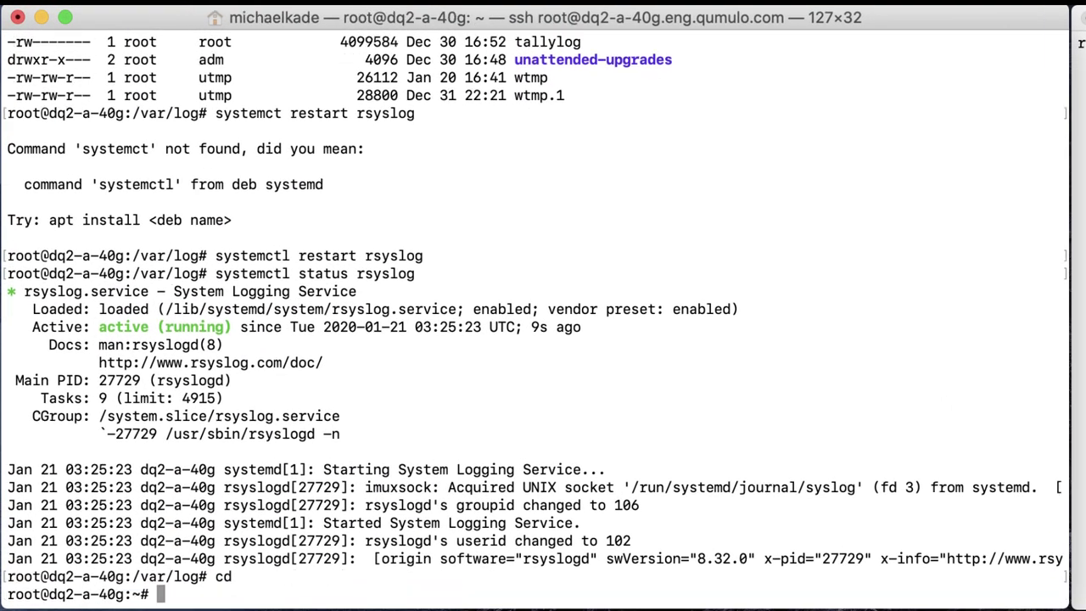
{"action": "type", "text": "ls"}
{"action": "key", "text": "Return"}
{"action": "type", "text": "cd kade"}
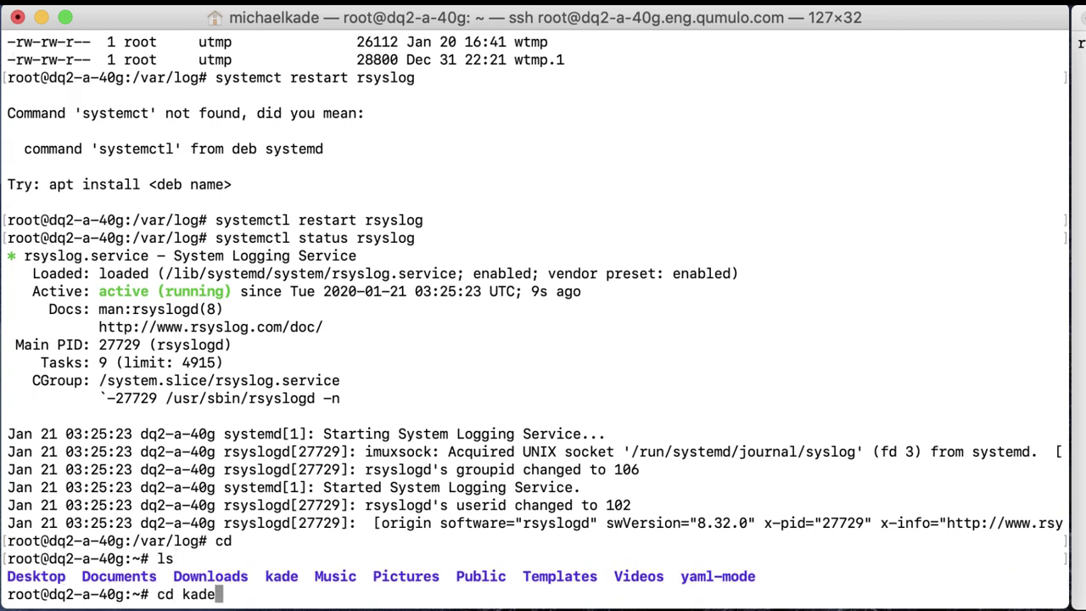
{"action": "key", "text": "Return"}
{"action": "type", "text": "ls"}
{"action": "key", "text": "Return"}
{"action": "type", "text": "cd aud"}
{"action": "key", "text": "Tab"}
{"action": "key", "text": "Return"}
{"action": "type", "text": "ls"}
{"action": "key", "text": "Return"}
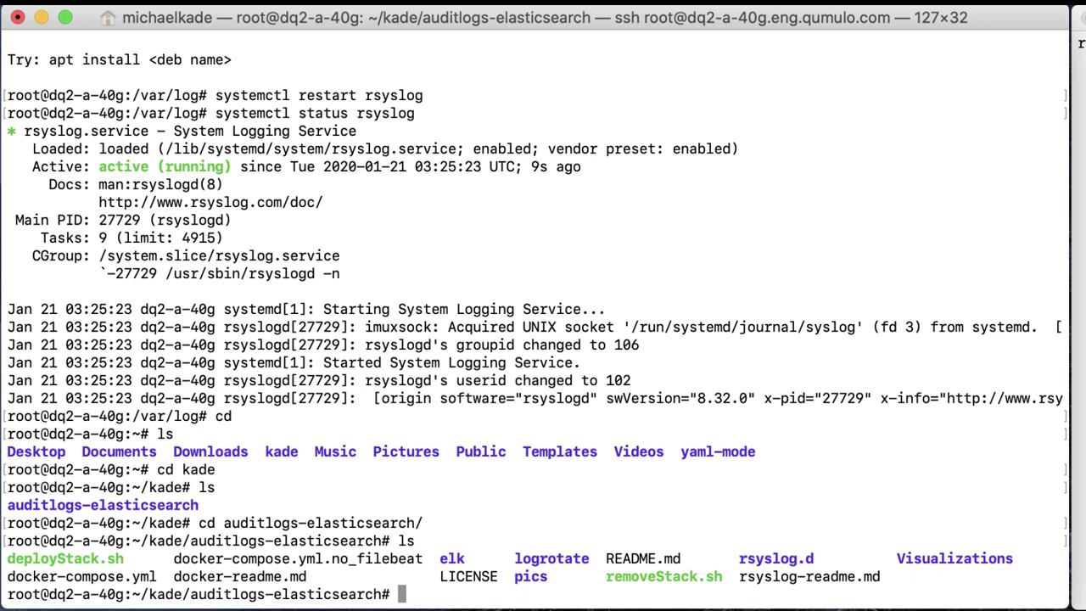
Change to the repository's logrotate directory and list its files
{"action": "type", "text": "cd log"}
{"action": "key", "text": "Tab"}
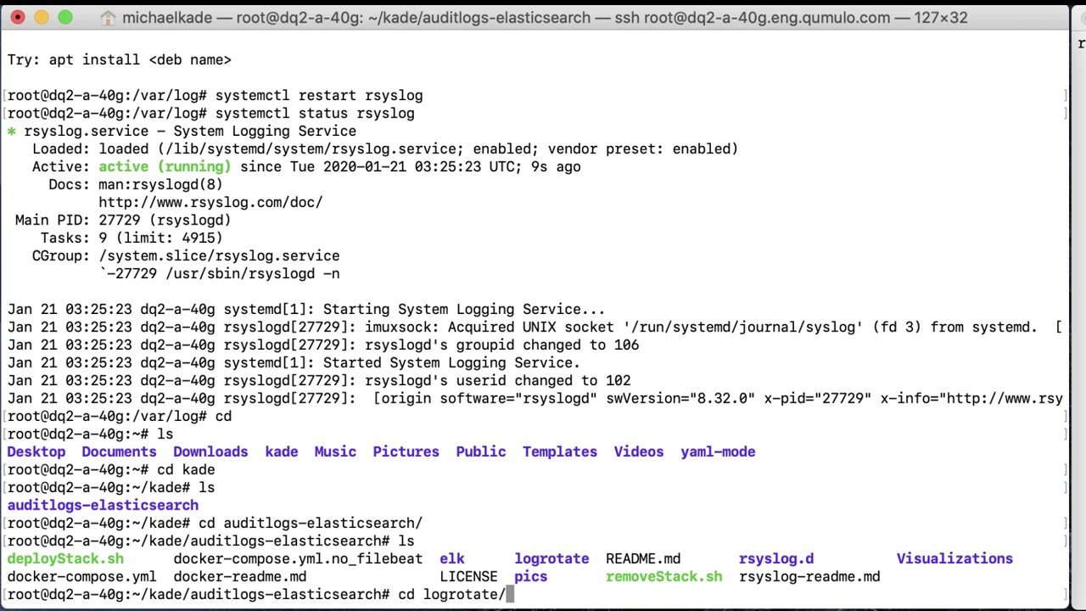
{"action": "key", "text": "Return"}
{"action": "type", "text": "ls"}
{"action": "key", "text": "Return"}
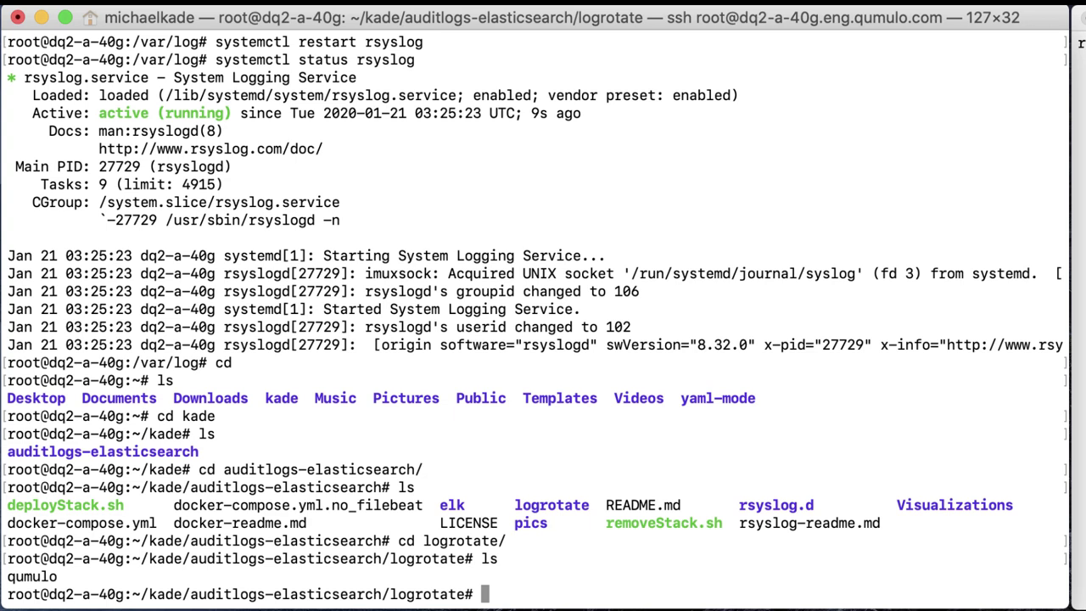
Copy the qumulo logrotate file into /etc/logrotate.d
{"action": "type", "text": "cp qu"}
{"action": "key", "text": "Tab"}
{"action": "type", "text": "/etc/logrota"}
{"action": "key", "text": "Tab"}
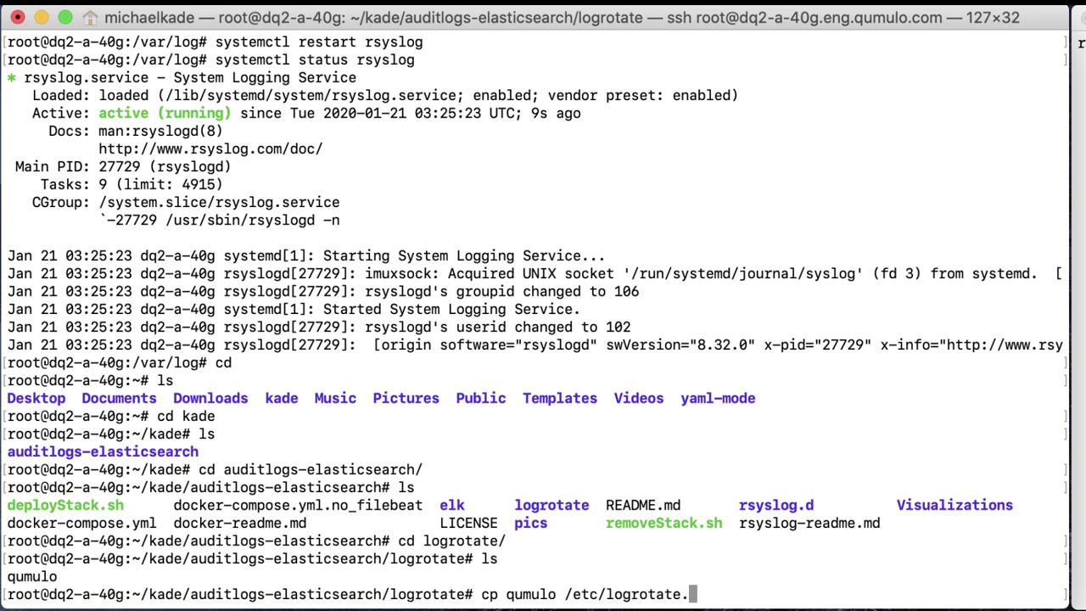
{"action": "type", "text": "d"}
{"action": "key", "text": "Return"}
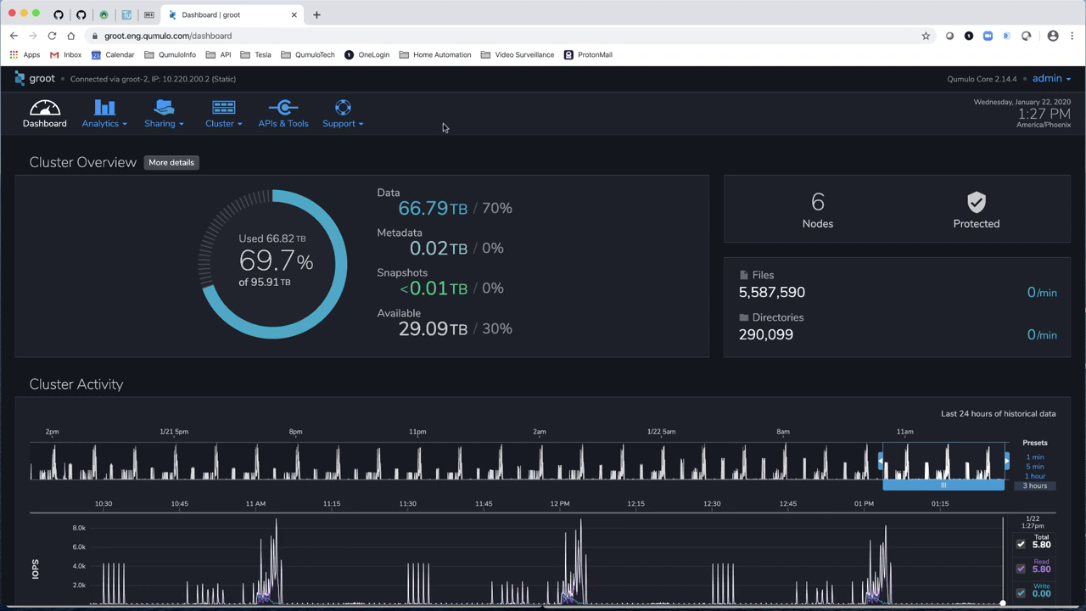
Open the groot cluster's Audit configuration and enter dq2-a-40g.eng.qumulo.com as the Remote Syslog Address
{"action": "mouse_move", "coordinate": [226, 117]}
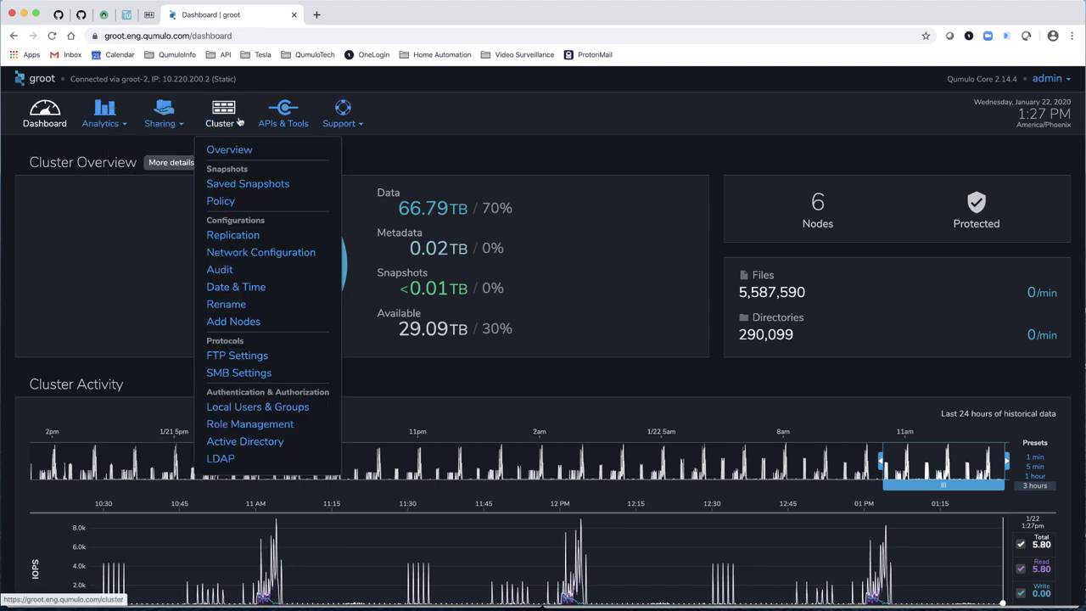
{"action": "left_click", "coordinate": [227, 270]}
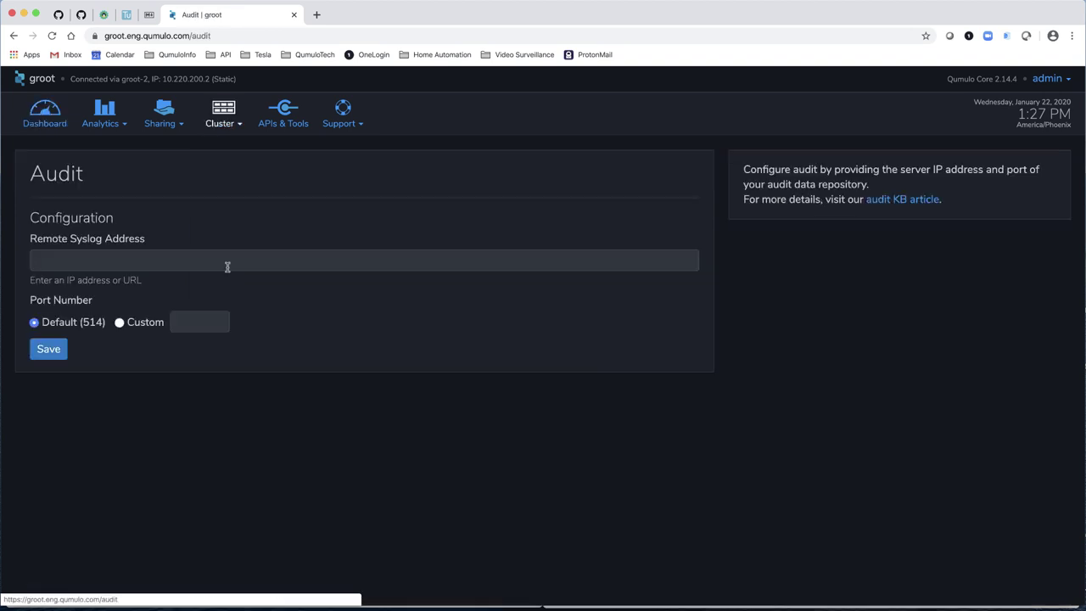
{"action": "left_click", "coordinate": [162, 258]}
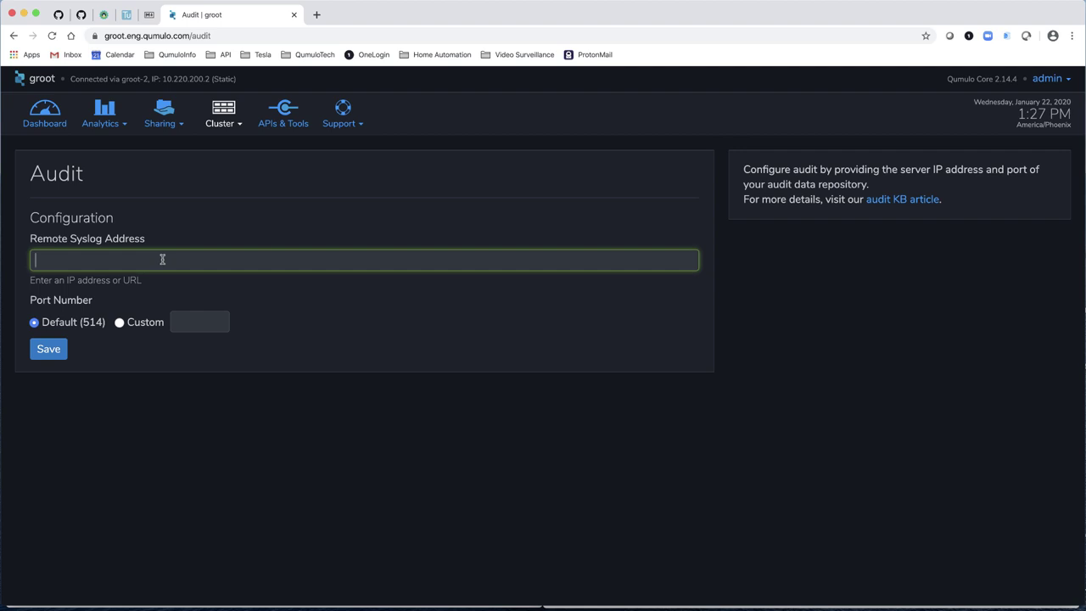
{"action": "type", "text": "dq2-a-40g.eng."}
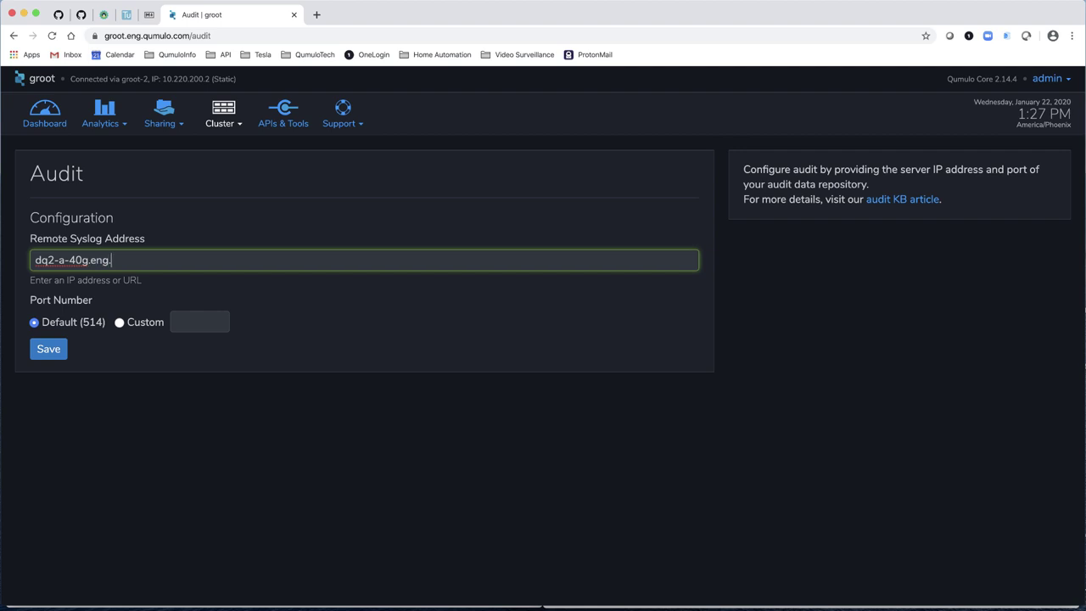
{"action": "type", "text": "qumulo.com"}
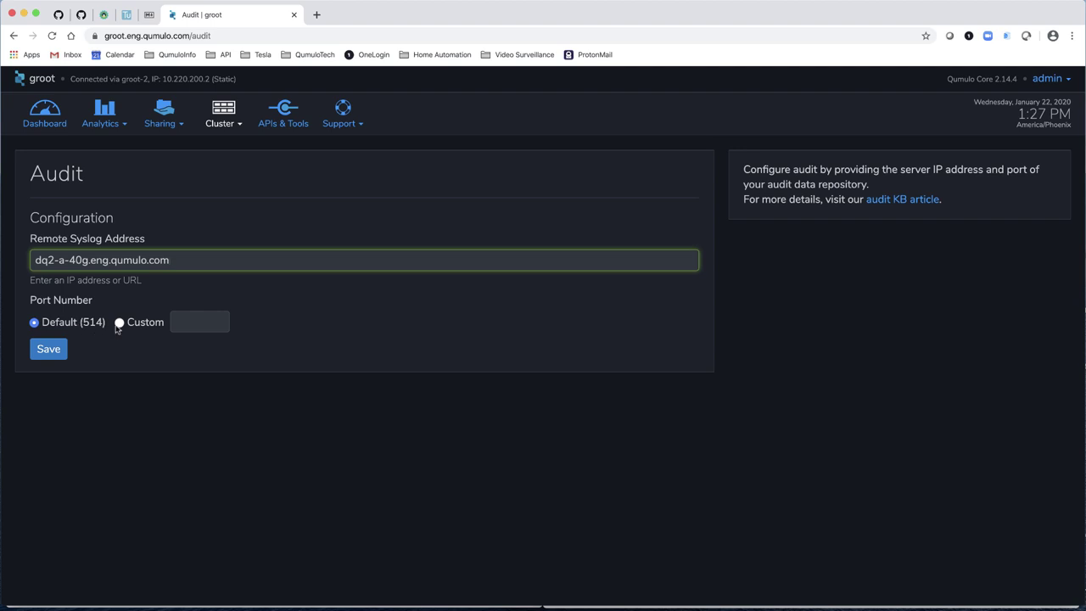
Save the audit configuration with the default port 514, and list the files in /var/log/qumulo in the server's terminal
{"action": "left_click", "coordinate": [47, 349]}
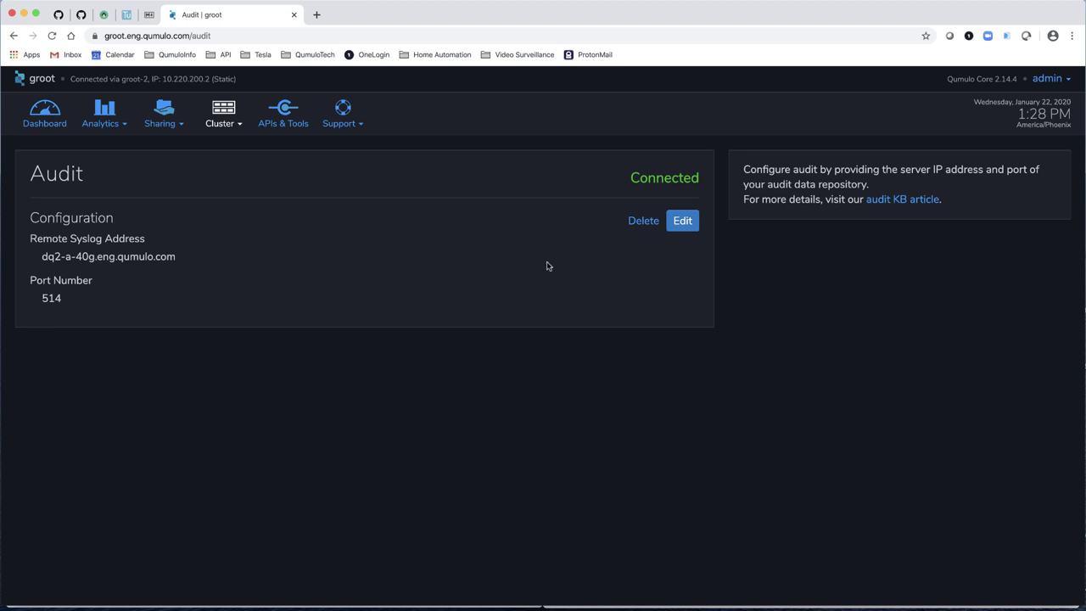
{"action": "left_click", "coordinate": [254, 607]}
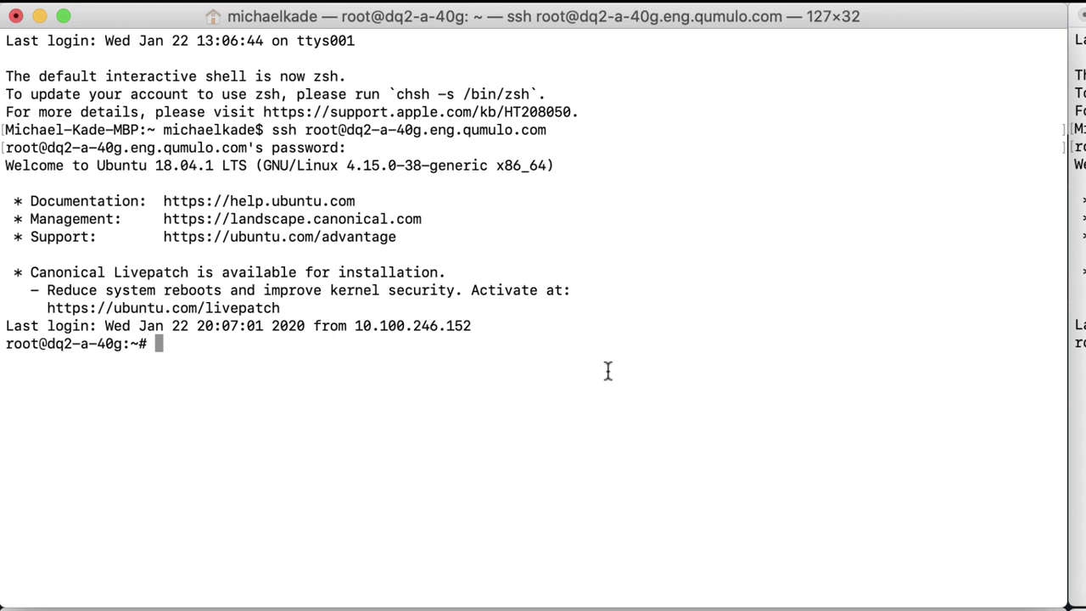
{"action": "type", "text": "ls -l /var/"}
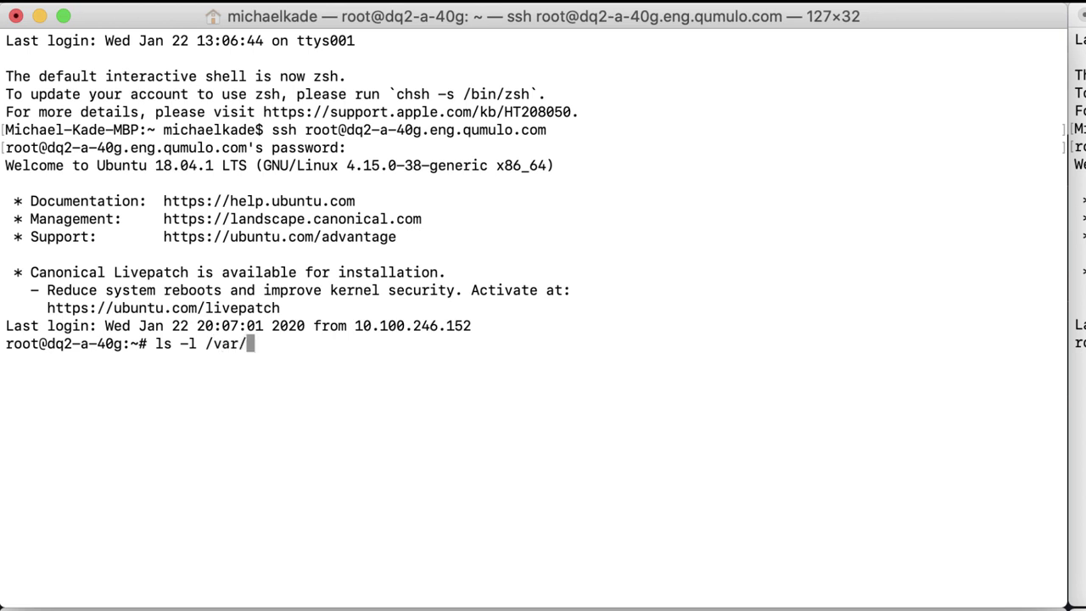
{"action": "type", "text": "log/qumulo"}
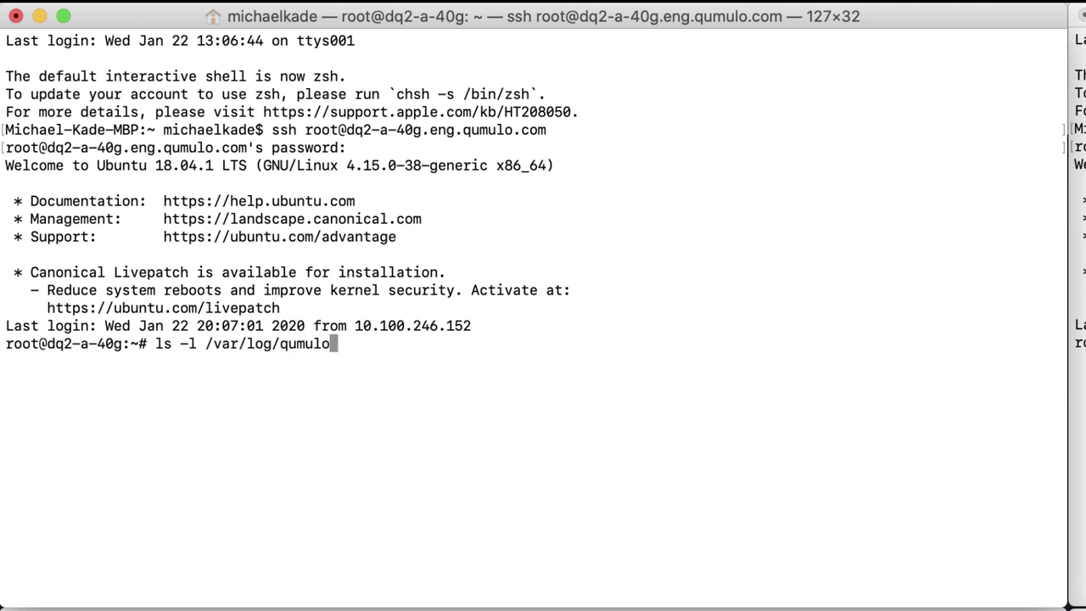
{"action": "key", "text": "Return"}
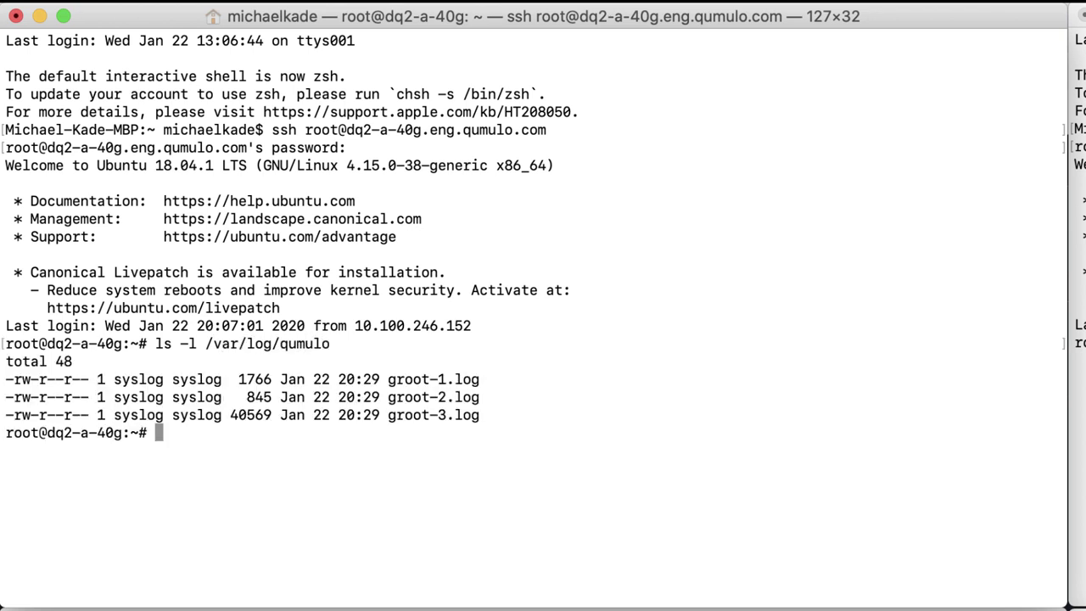
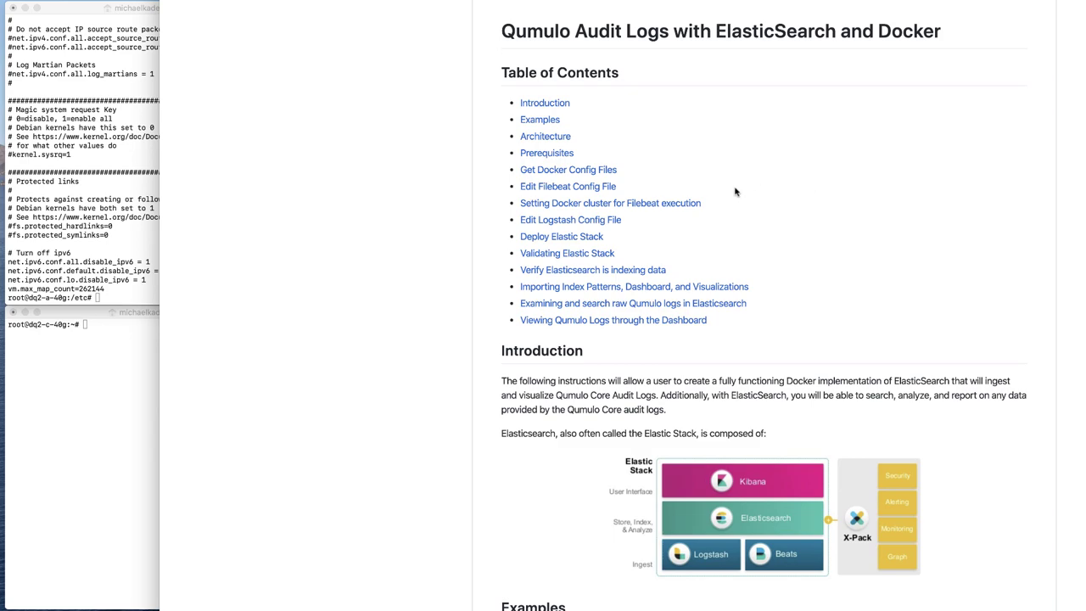
Open the Docker Engine installation instructions linked in the Qumulo Audit Logs readme and look through them
{"action": "scroll", "coordinate": [704, 233], "scroll_direction": "down", "scroll_amount": 4}
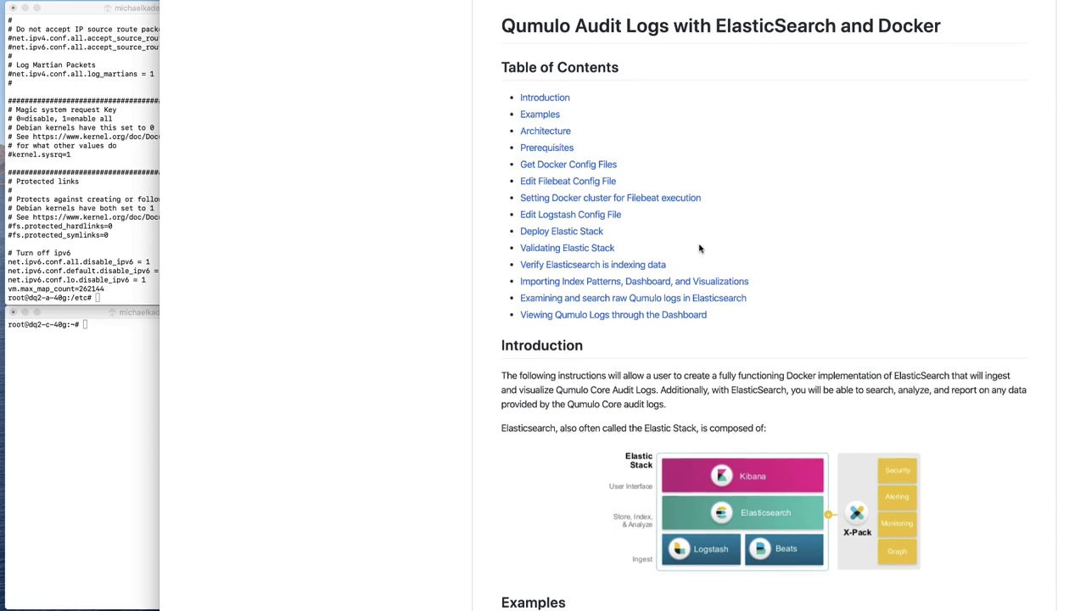
{"action": "scroll", "coordinate": [701, 246], "scroll_direction": "down", "scroll_amount": 20}
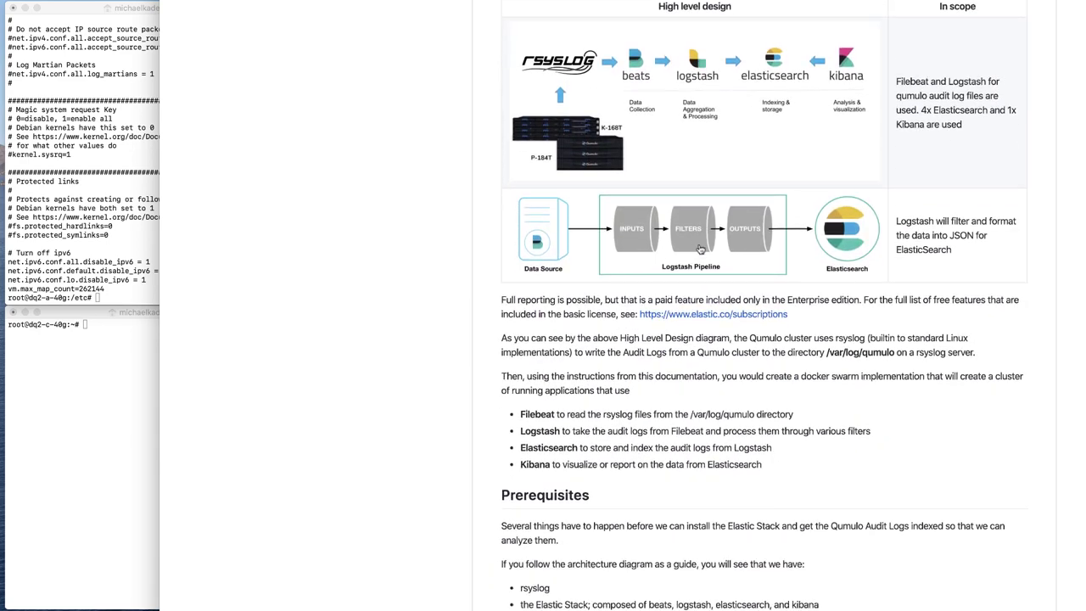
{"action": "scroll", "coordinate": [701, 246], "scroll_direction": "down", "scroll_amount": 20}
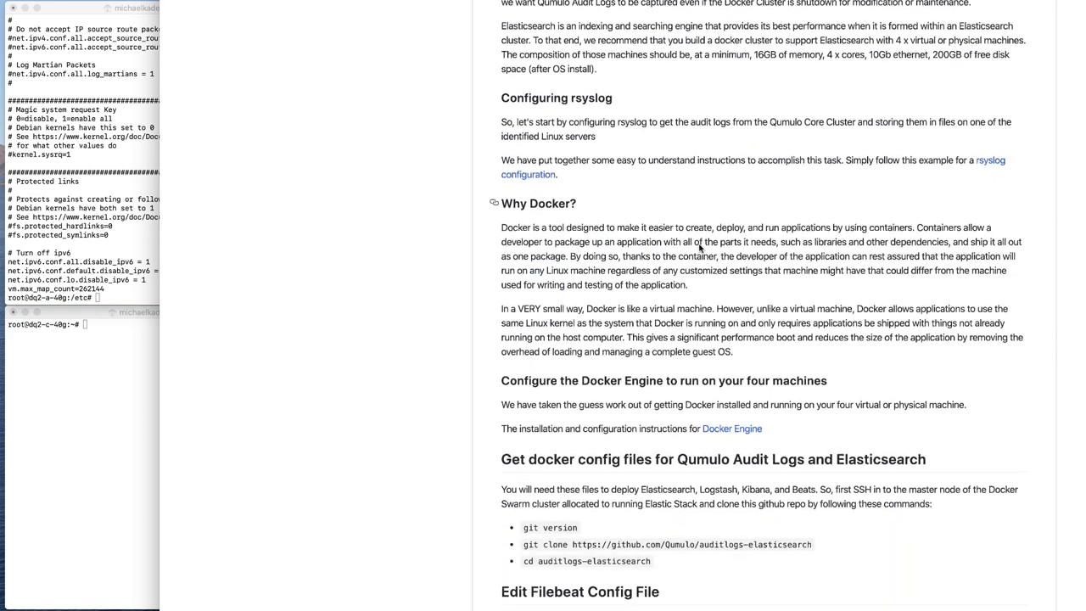
{"action": "scroll", "coordinate": [699, 245], "scroll_direction": "down", "scroll_amount": 5}
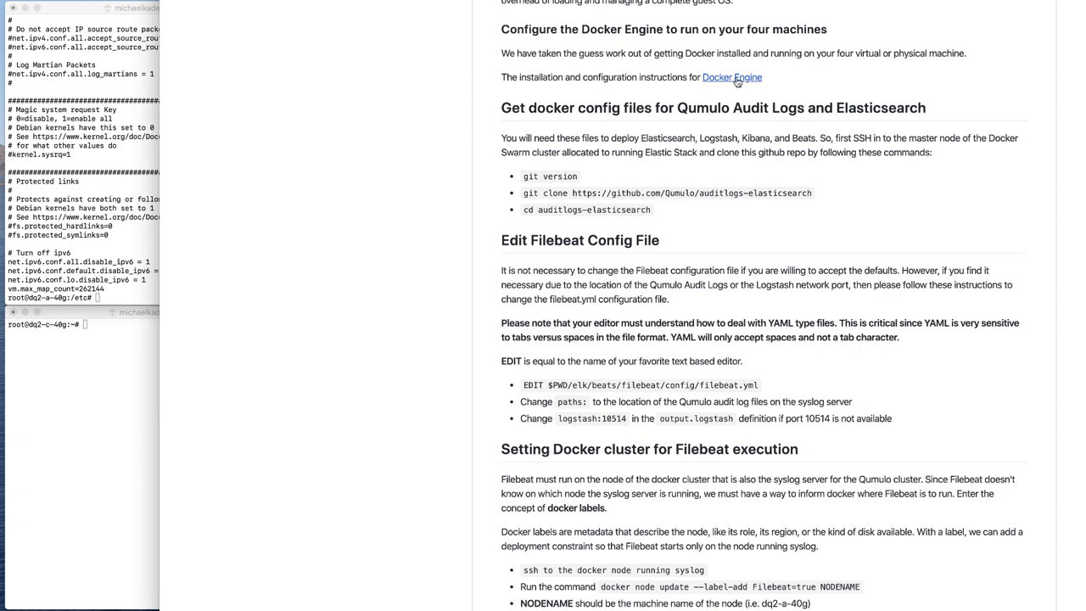
{"action": "left_click", "coordinate": [735, 79]}
{"action": "scroll", "coordinate": [699, 167], "scroll_direction": "down", "scroll_amount": 10}
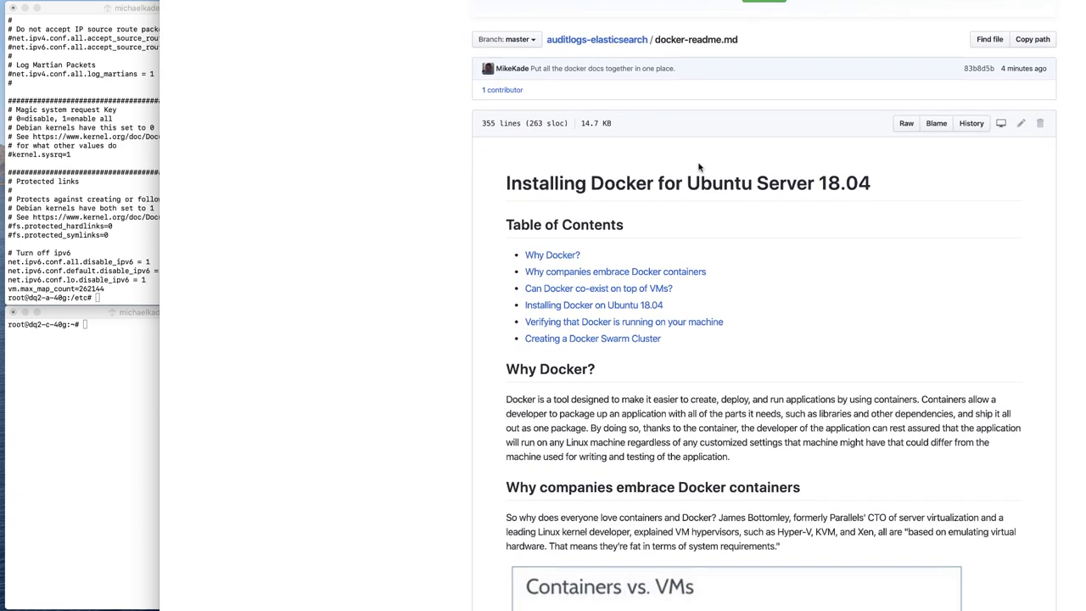
{"action": "scroll", "coordinate": [699, 167], "scroll_direction": "down", "scroll_amount": 12}
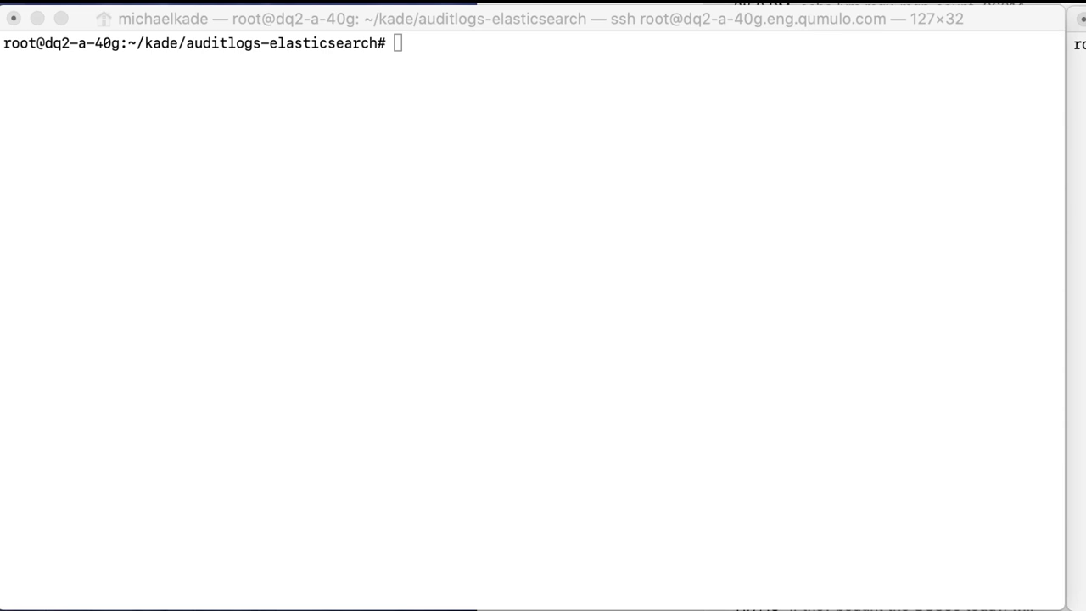
Set vm.max_map_count=262144 with sysctl -w on dq2-a-40g and append the same setting to /etc/sysctl.conf
{"action": "left_click", "coordinate": [410, 216]}
{"action": "type", "text": "sysctl -w vm.max_map_count=262144"}
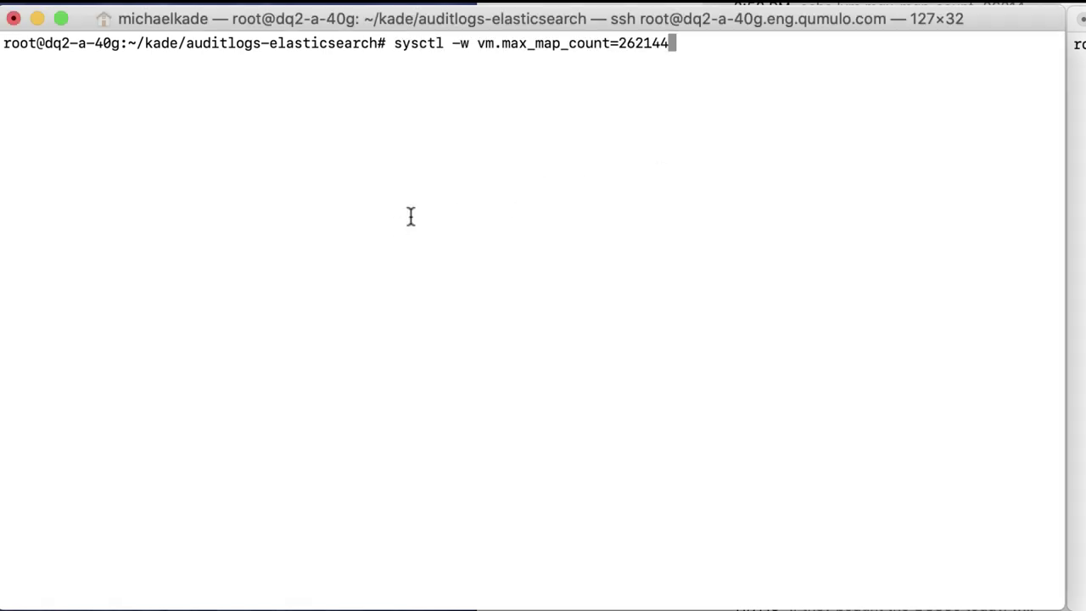
{"action": "key", "text": "Return"}
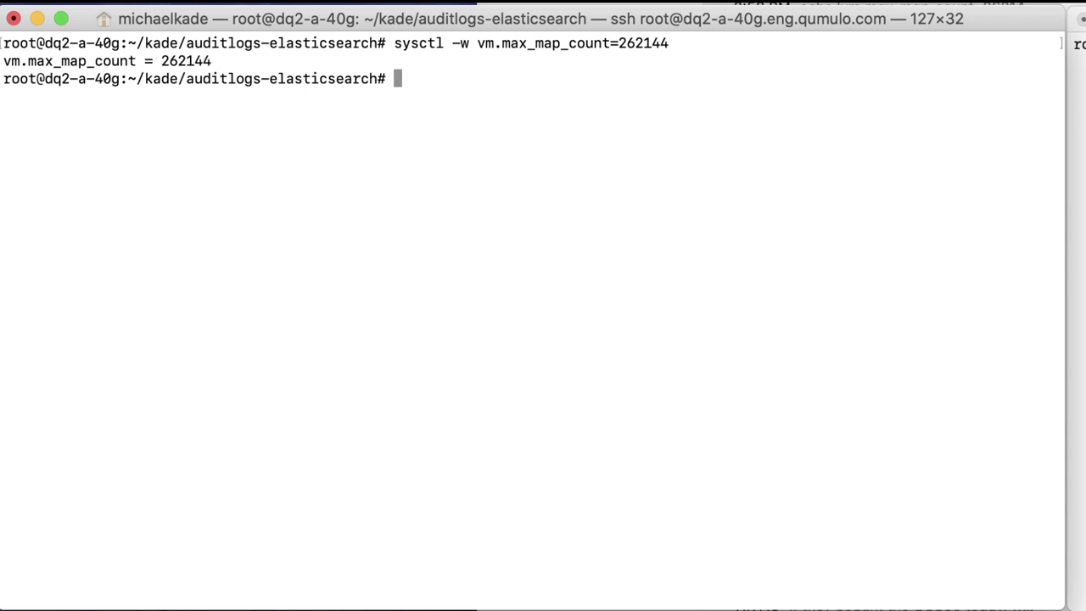
{"action": "key", "text": "super+Tab"}
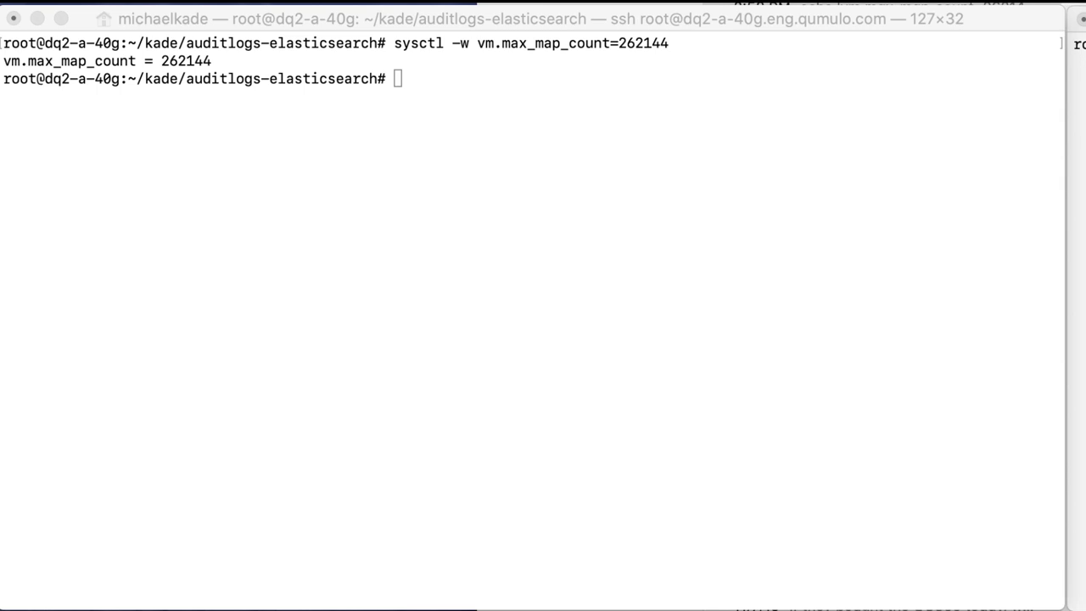
{"action": "left_click", "coordinate": [364, 222]}
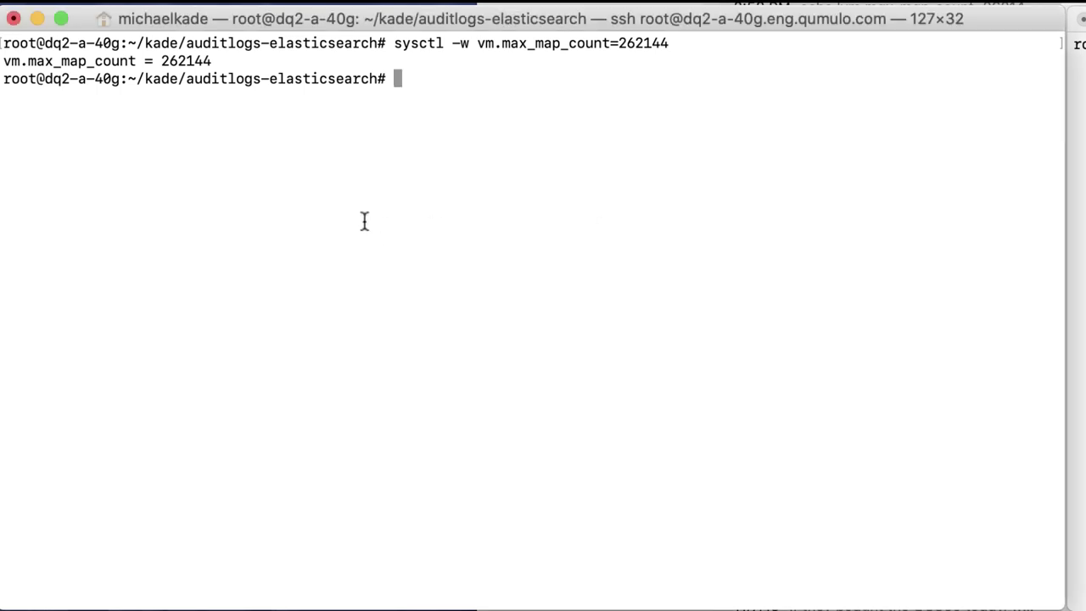
{"action": "type", "text": "echo 'vm.max_map_count=262144' >> /etc/sysctl.conf"}
{"action": "key", "text": "Return"}
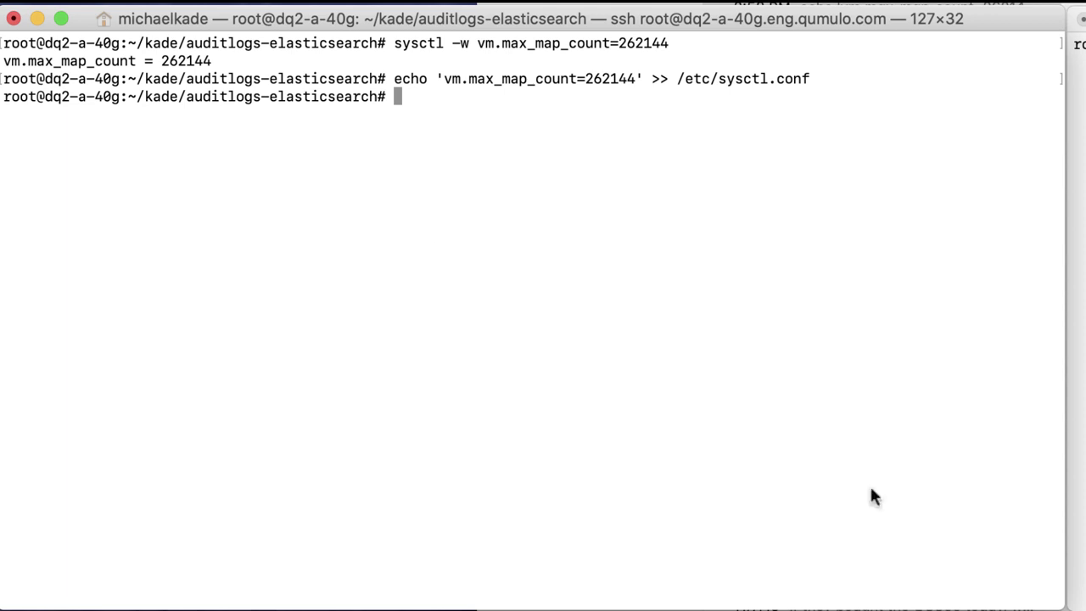
Update the apt package lists and install apt-transport-https, ca-certificates, curl, gnupg-agent and software-properties-common
{"action": "key", "text": "super+Tab"}
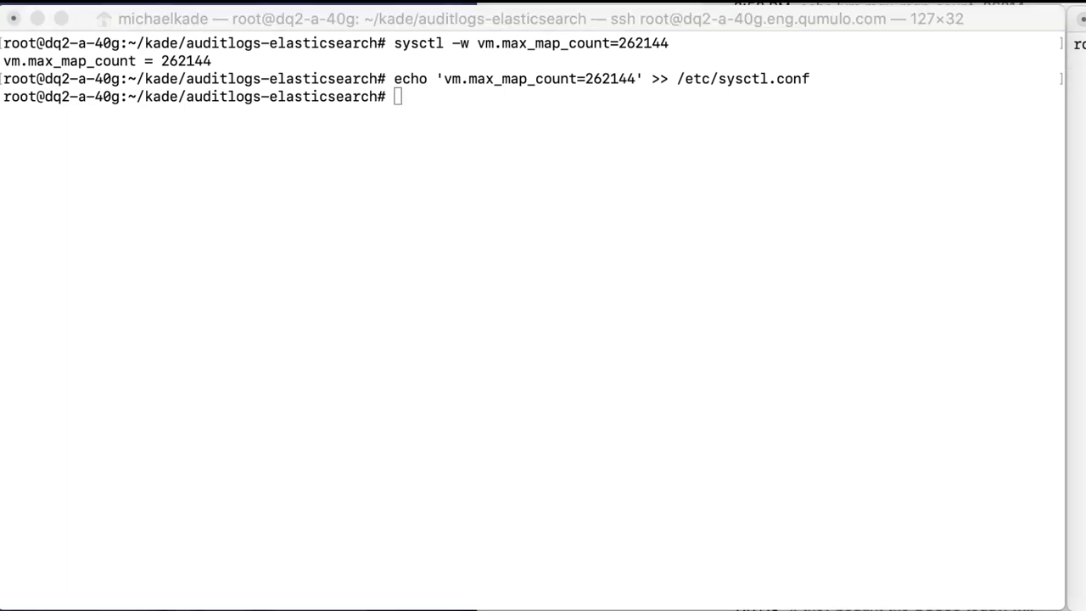
{"action": "left_click", "coordinate": [469, 466]}
{"action": "type", "text": "apt-get update"}
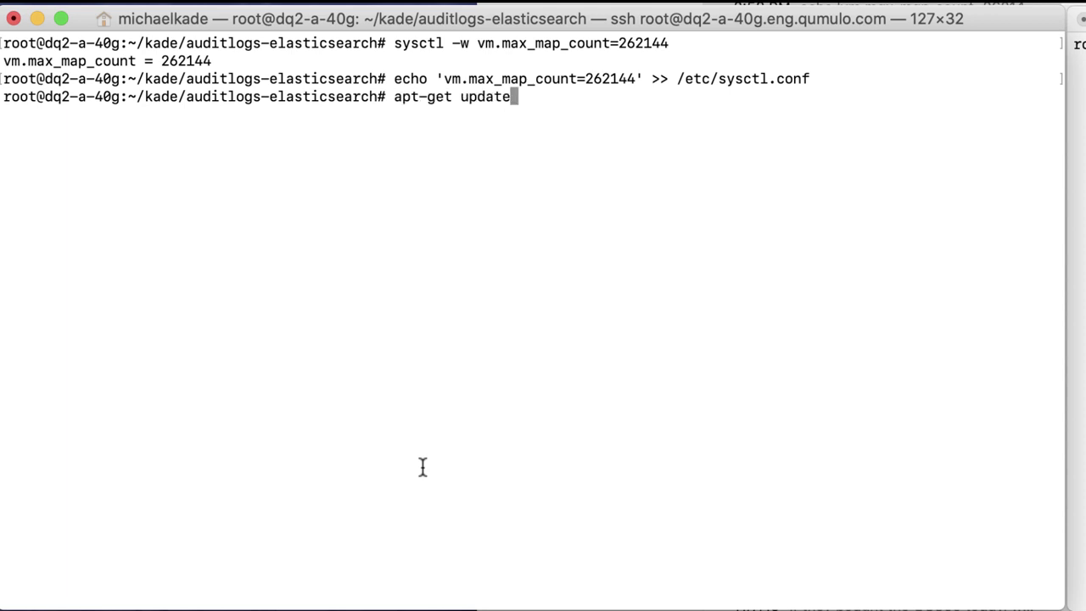
{"action": "key", "text": "Return"}
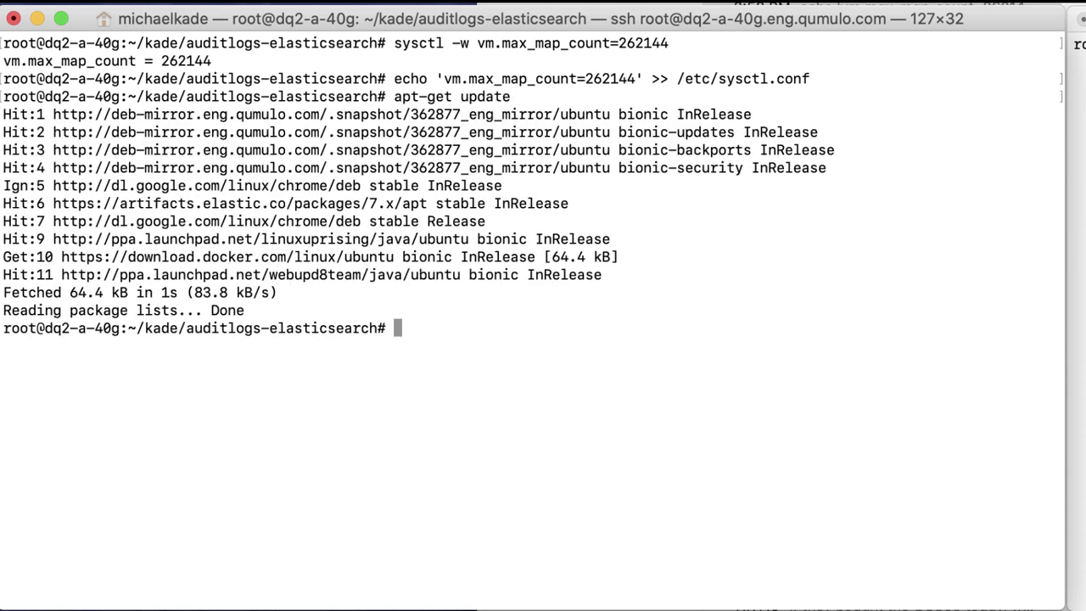
{"action": "key", "text": "super+Tab"}
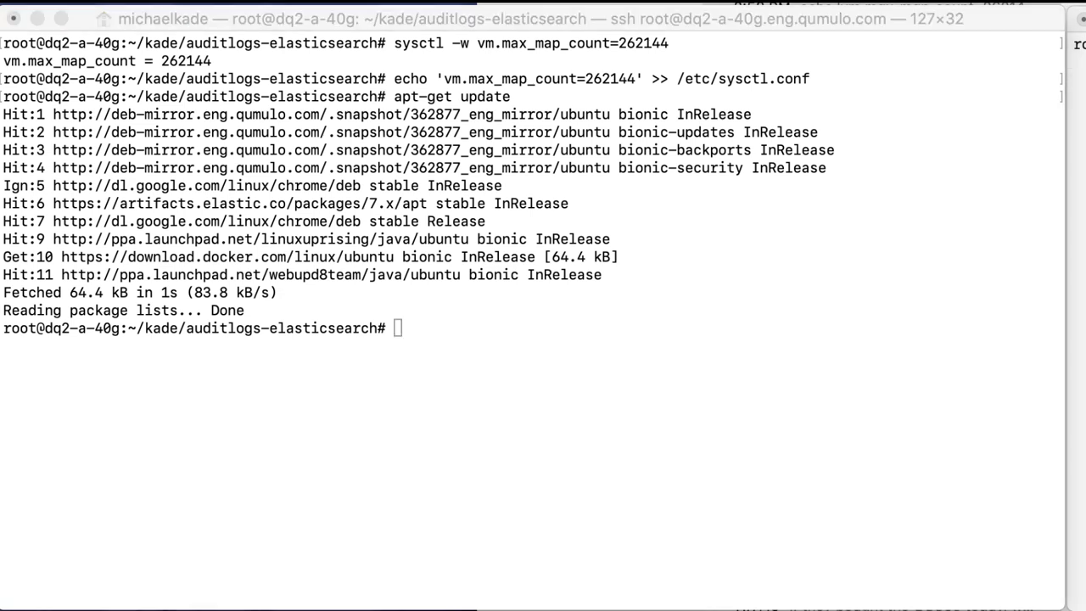
{"action": "left_click", "coordinate": [296, 359]}
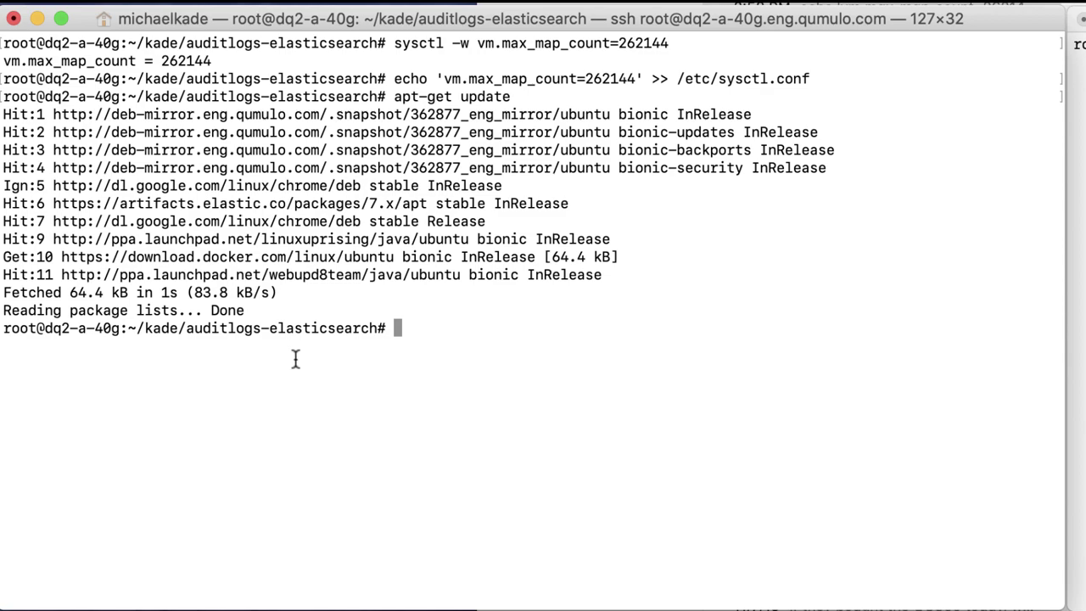
{"action": "type", "text": "apt-get install \\     apt-transport-https \\     ca-certificates \\     curl \\     gnupg-agent \\     software-properties-common"}
{"action": "key", "text": "Return"}
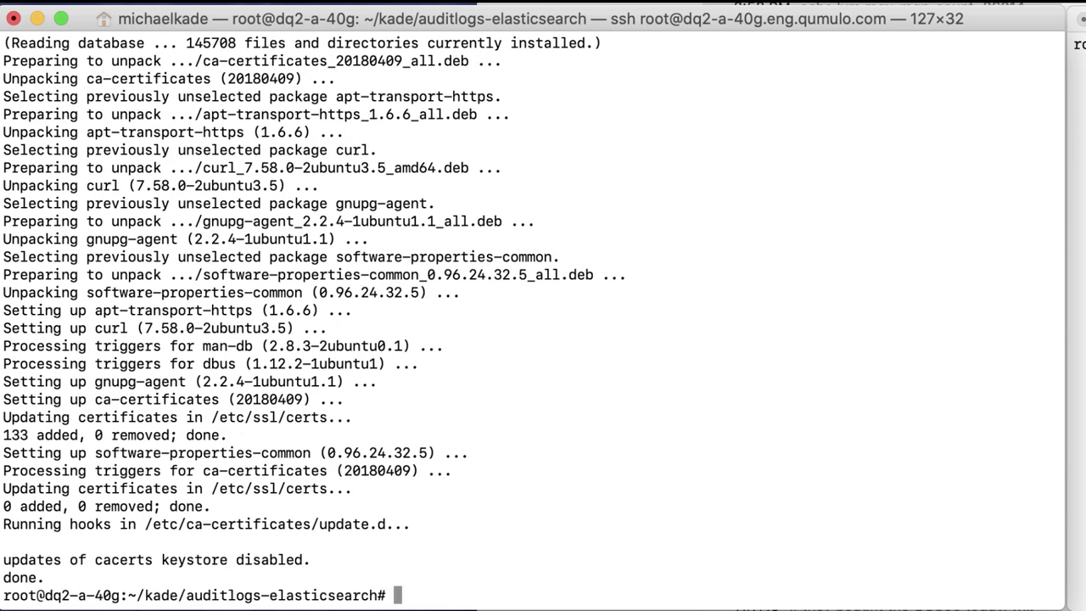
{"action": "key", "text": "super+Tab"}
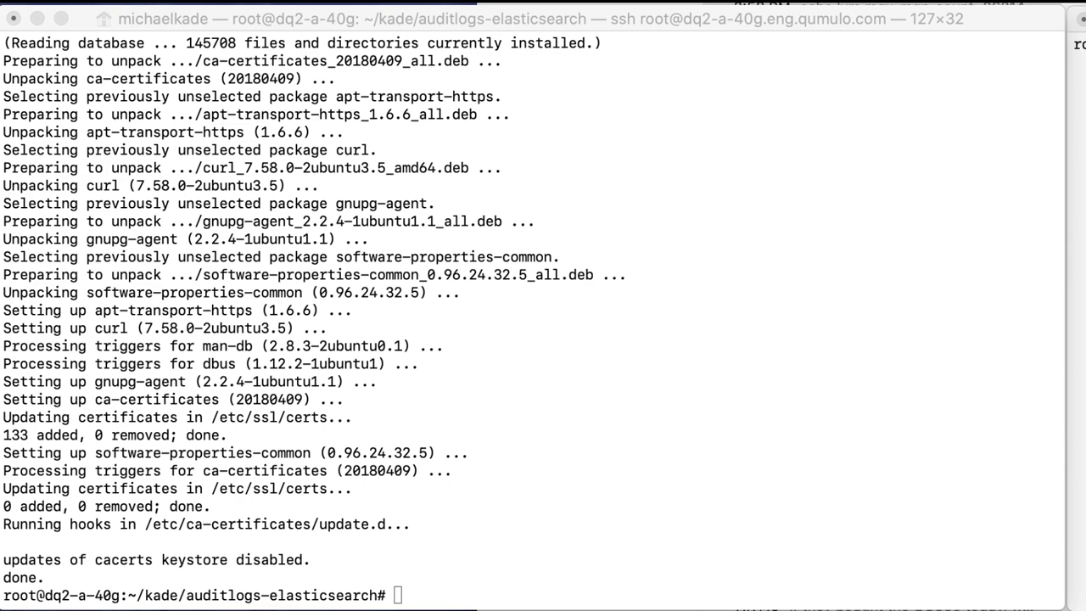
{"action": "left_click", "coordinate": [517, 371]}
{"action": "type", "text": "curl -fsSL https://download.docker.com/linux/ubuntu/gpg | sudo apt-key add -"}
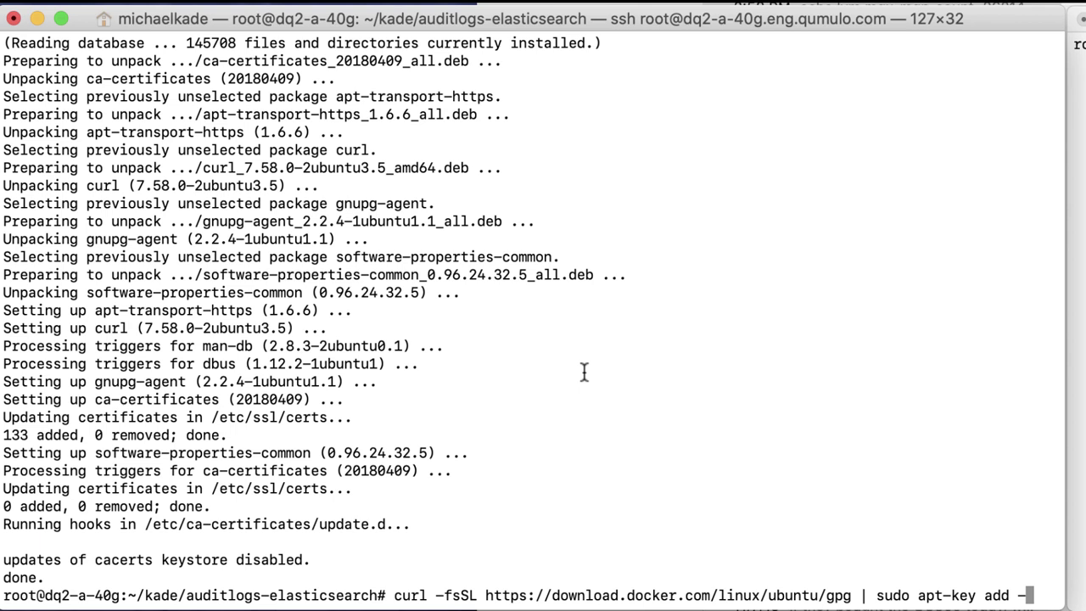
{"action": "key", "text": "Return"}
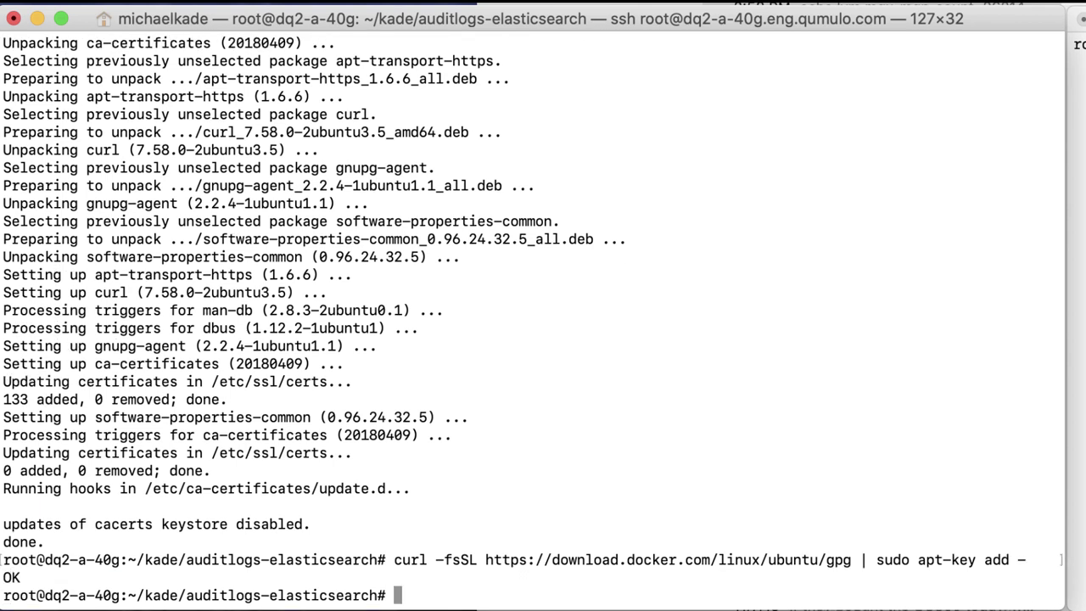
Add Docker's stable amd64 Ubuntu repository for the current release to apt and refresh the package lists
{"action": "key", "text": "super+Tab"}
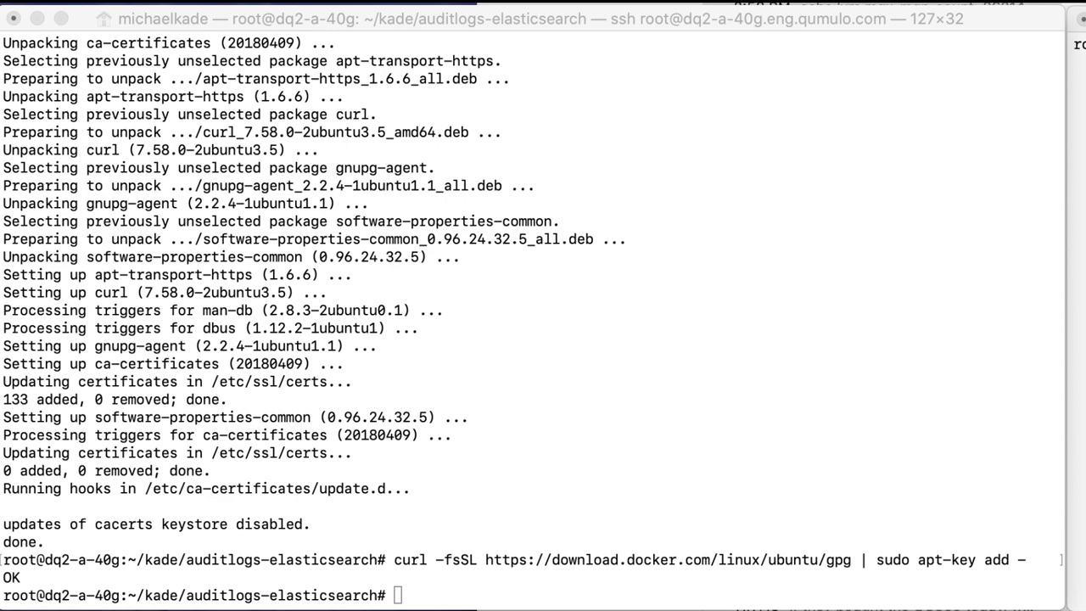
{"action": "left_click", "coordinate": [504, 386]}
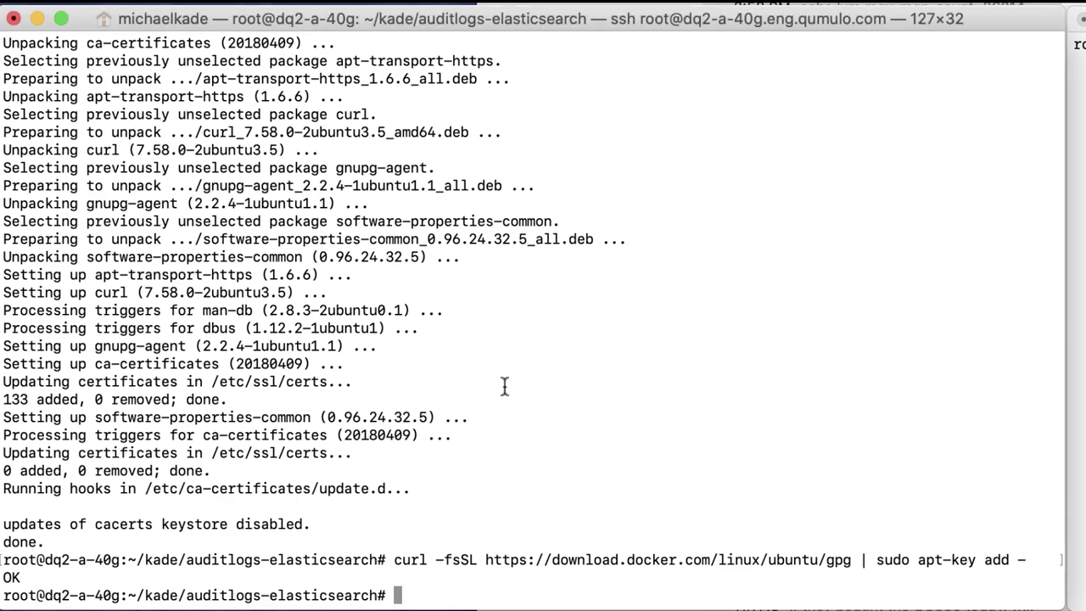
{"action": "type", "text": "add-apt-repository \\    \"deb [arch=amd64] https://download.docker.com/linux/ubuntu \\    $(lsb_release -cs) \\    stable\""}
{"action": "key", "text": "Return"}
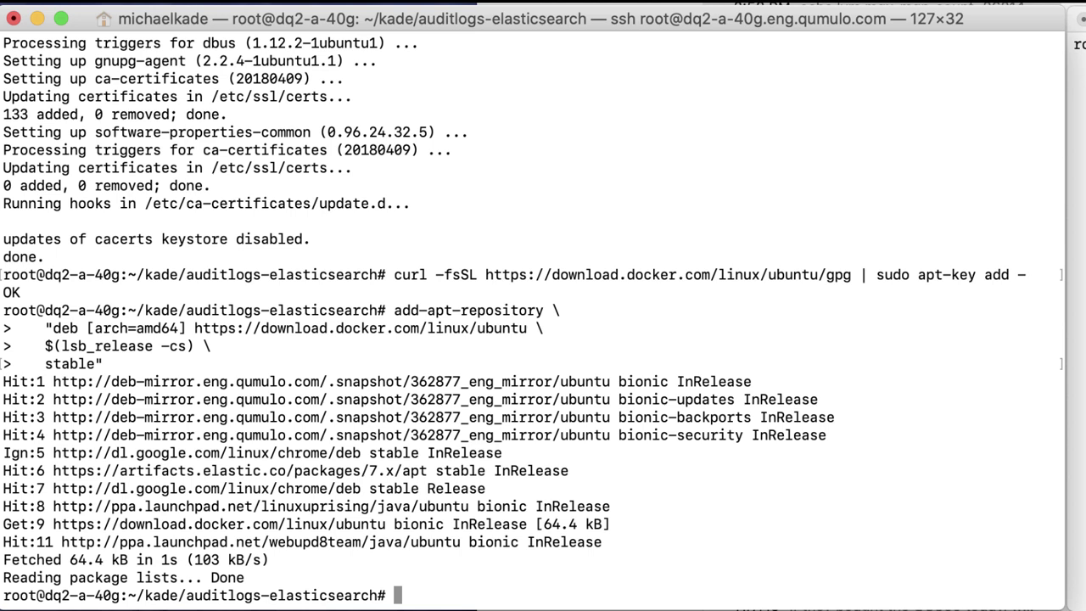
{"action": "key", "text": "super+Tab"}
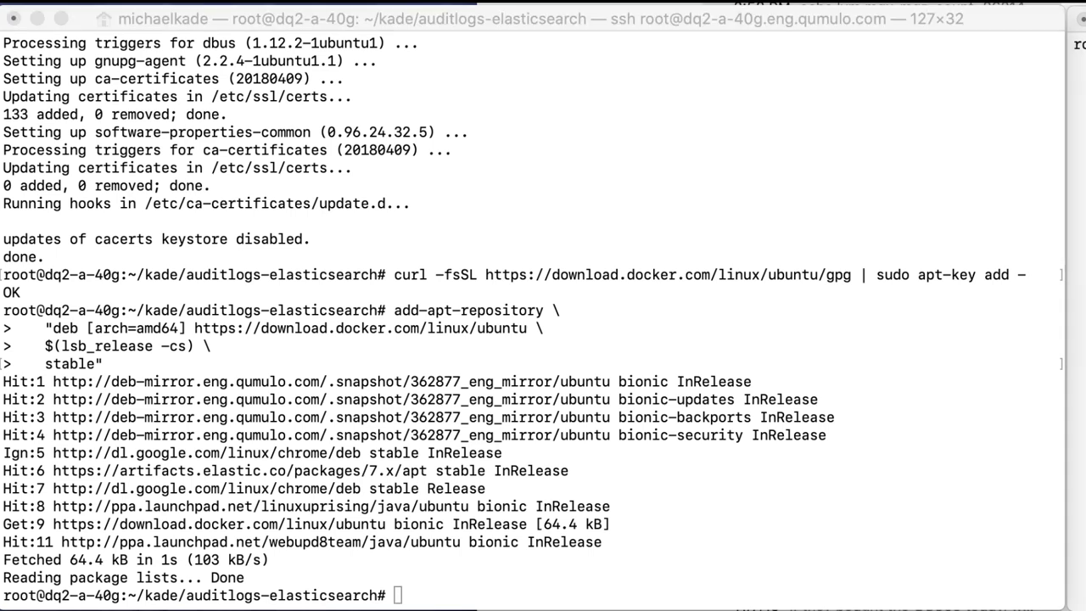
{"action": "left_click", "coordinate": [570, 454]}
{"action": "type", "text": "apt-get update"}
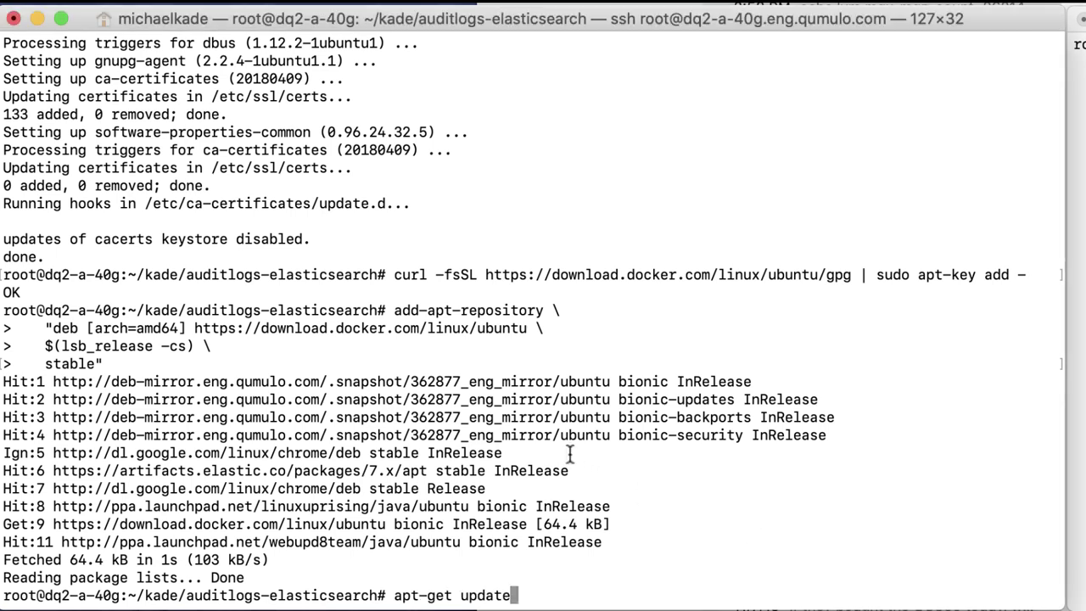
{"action": "key", "text": "Return"}
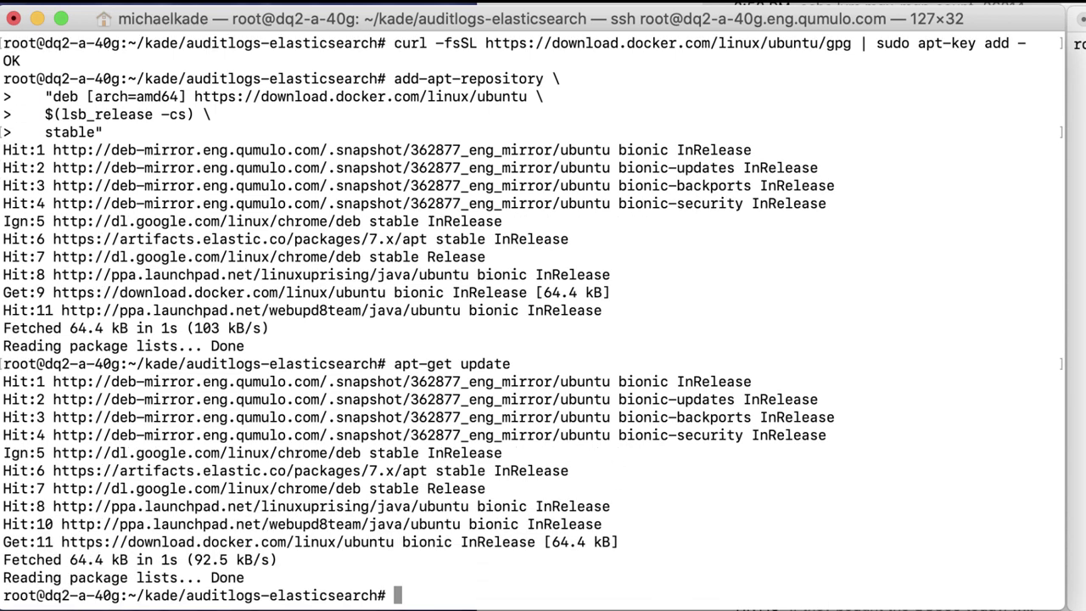
Try to install docker-ce, docker-ce-cli and containerd.io on dq2-a-40g with apt-get
{"action": "key", "text": "super+Tab"}
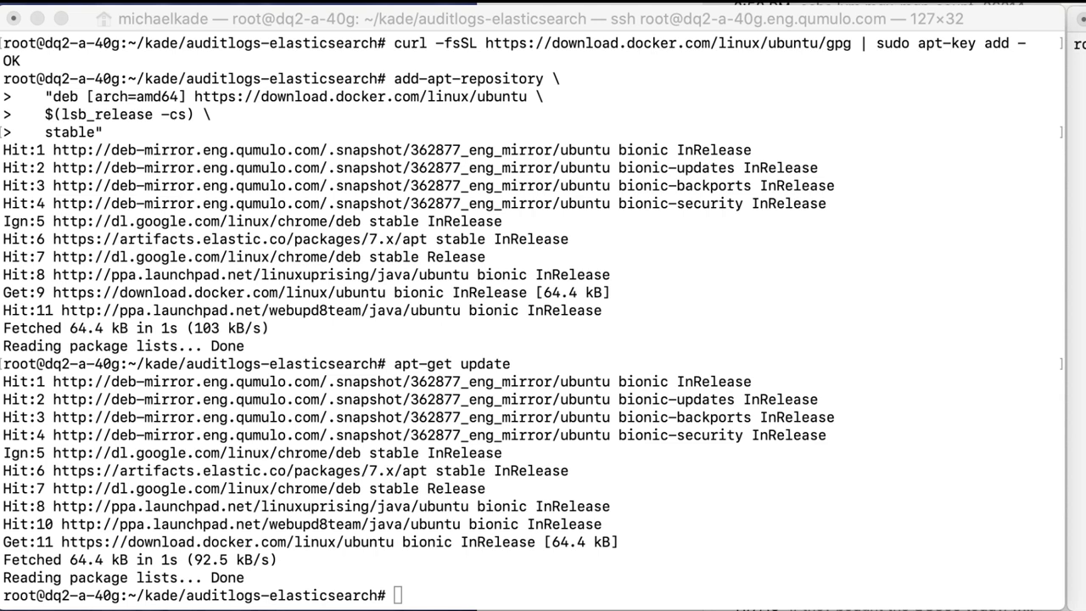
{"action": "left_click", "coordinate": [537, 384]}
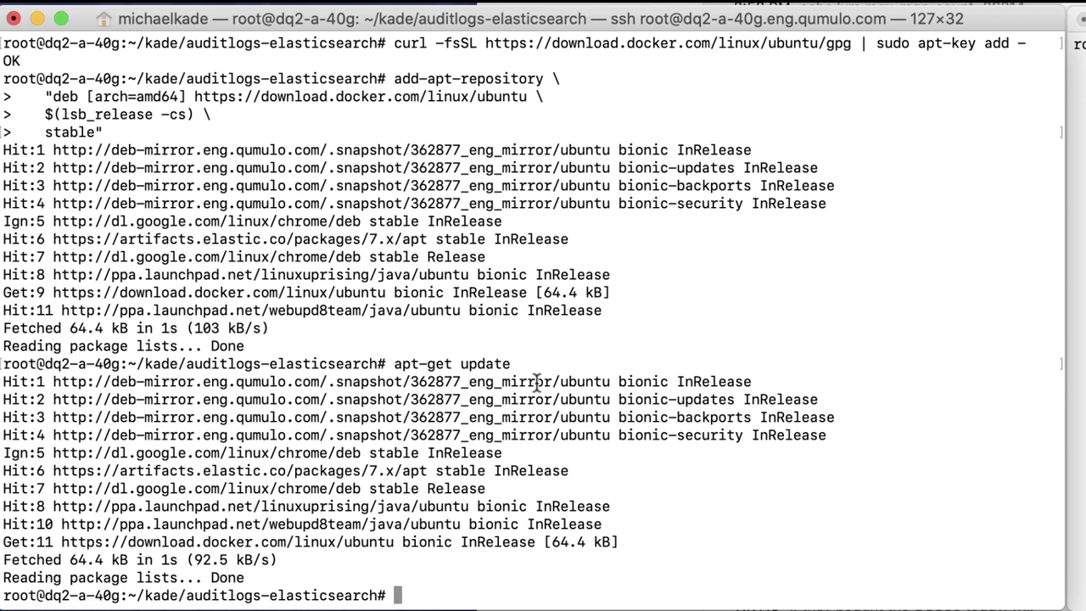
{"action": "type", "text": "apt-get install docker-ce docker-ce-cli containerd.io"}
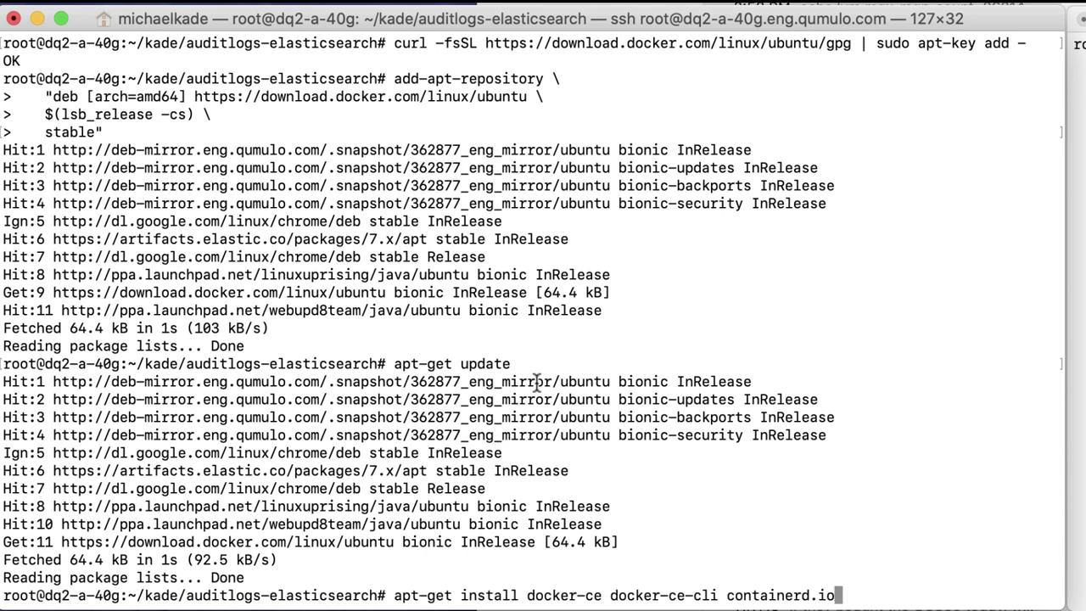
{"action": "key", "text": "Return"}
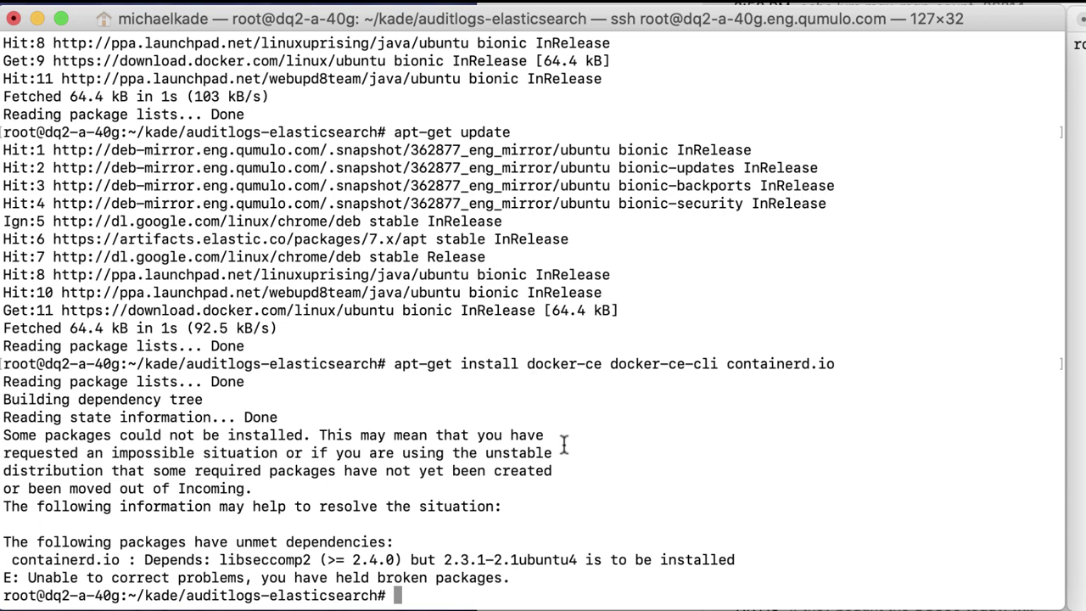
Install the aptitude package manager with apt-get
{"action": "type", "text": "apt-get instal"}
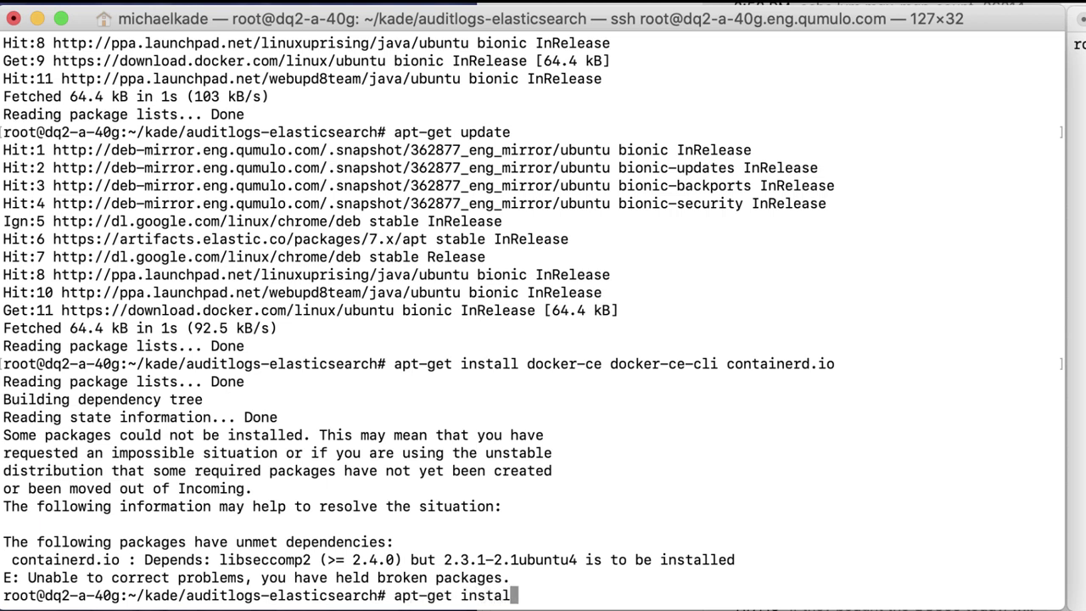
{"action": "type", "text": "l aptit"}
{"action": "type", "text": "ude"}
{"action": "key", "text": "Return"}
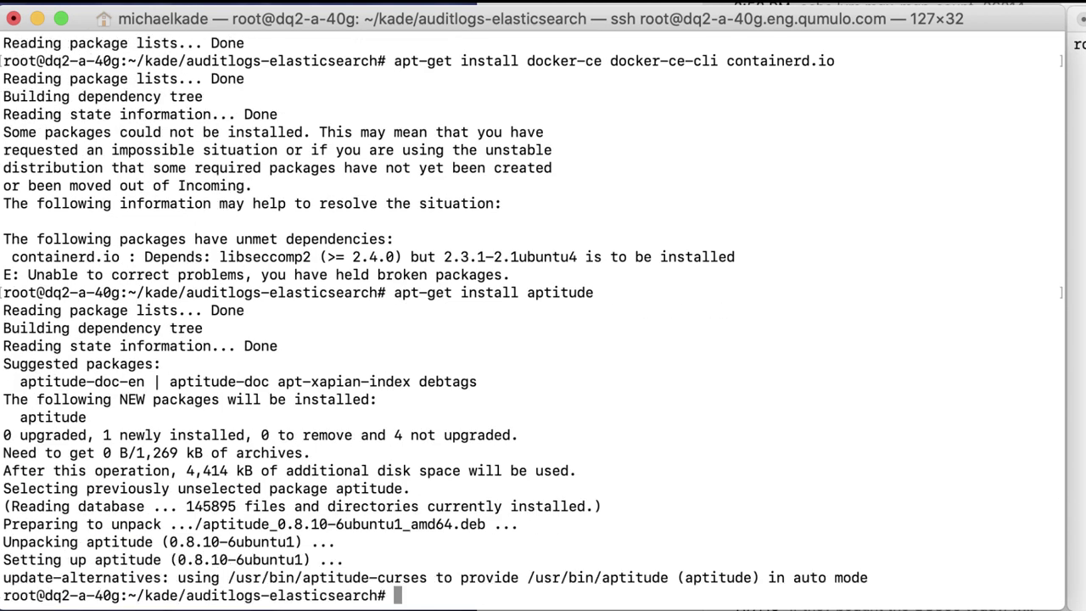
Install docker-ce with aptitude, rejecting the keep-current-version solution and accepting the one that installs containerd.io 1.2.6-3
{"action": "type", "text": "aptitud"}
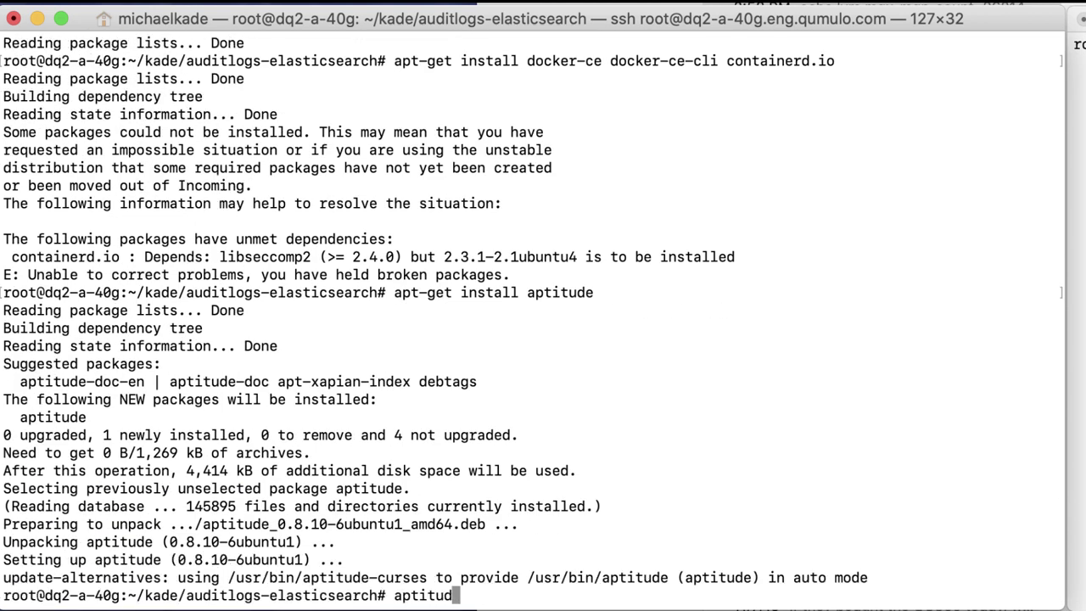
{"action": "type", "text": "e install docker-ce"}
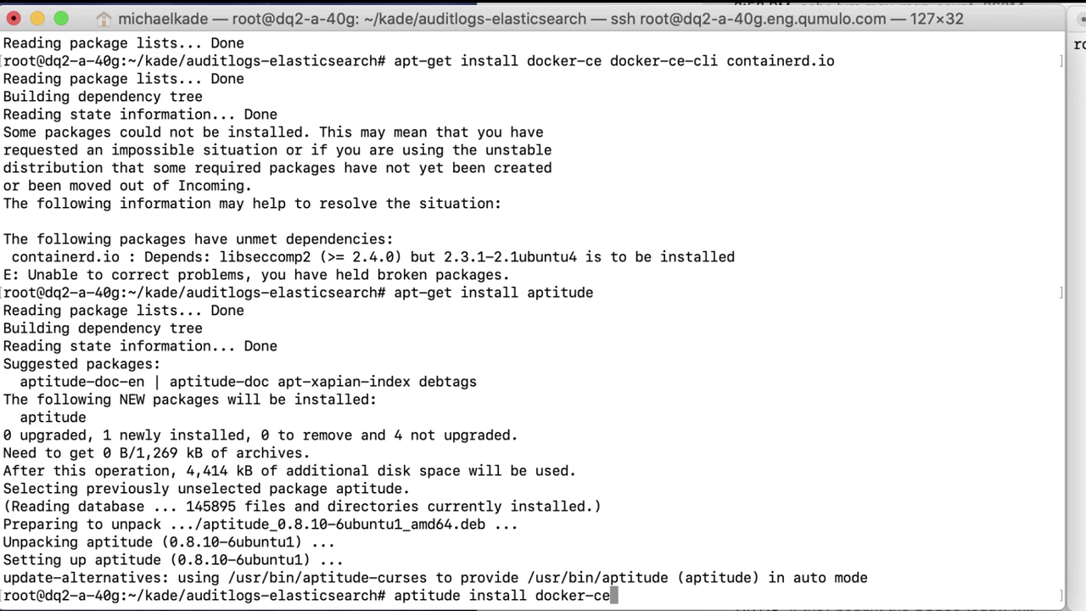
{"action": "key", "text": "Return"}
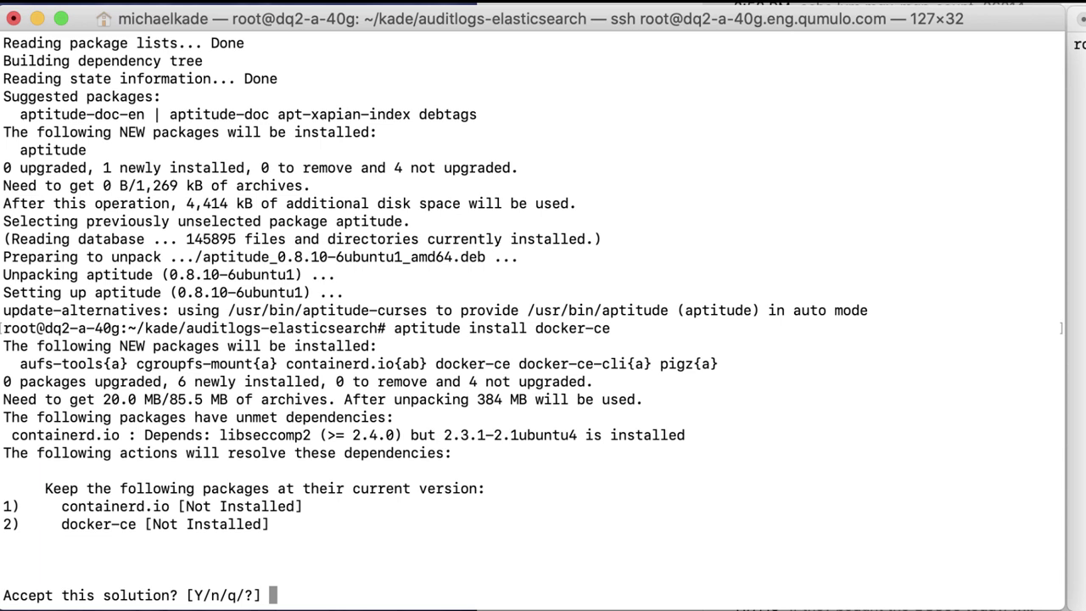
{"action": "type", "text": "n"}
{"action": "key", "text": "Return"}
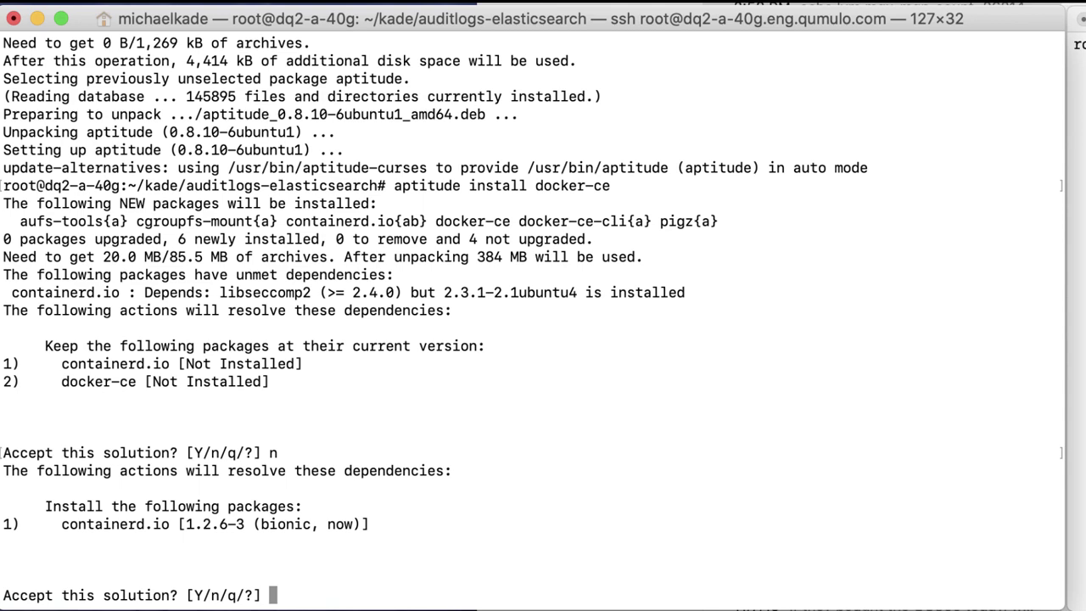
{"action": "type", "text": "Y"}
{"action": "key", "text": "Return"}
{"action": "type", "text": "Y"}
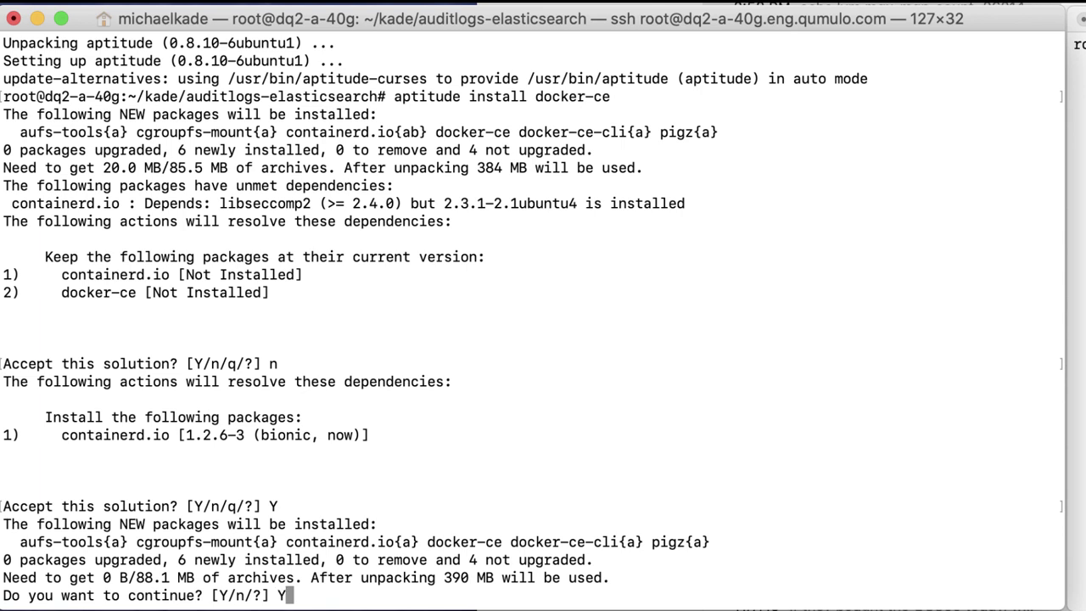
{"action": "key", "text": "Return"}
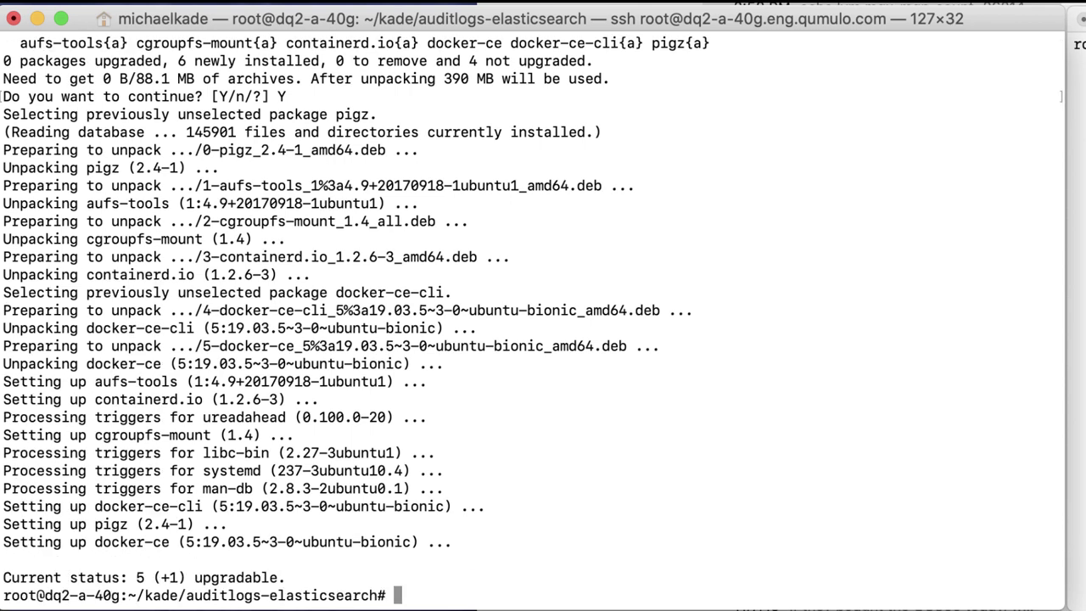
Display Docker's system information with docker info and review its client and server details
{"action": "type", "text": "docker info"}
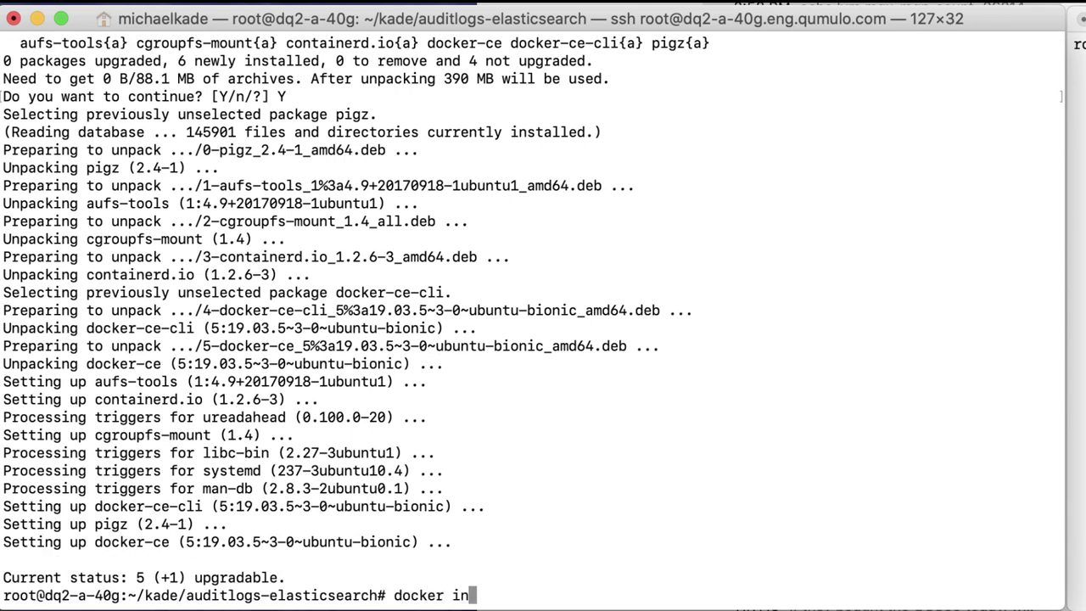
{"action": "key", "text": "Return"}
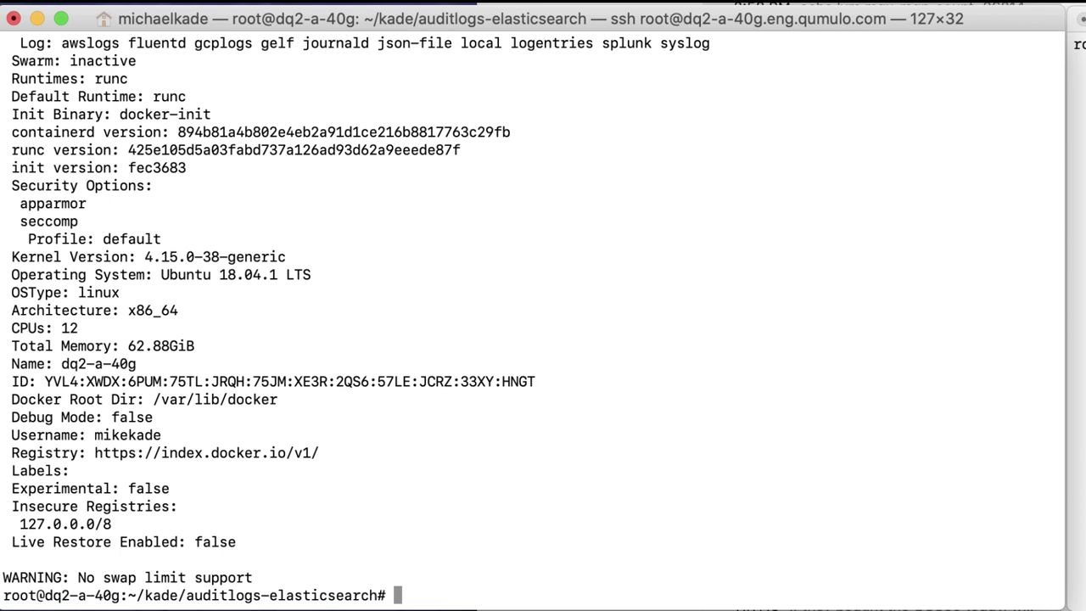
{"action": "scroll", "coordinate": [253, 383], "scroll_direction": "up", "scroll_amount": 10}
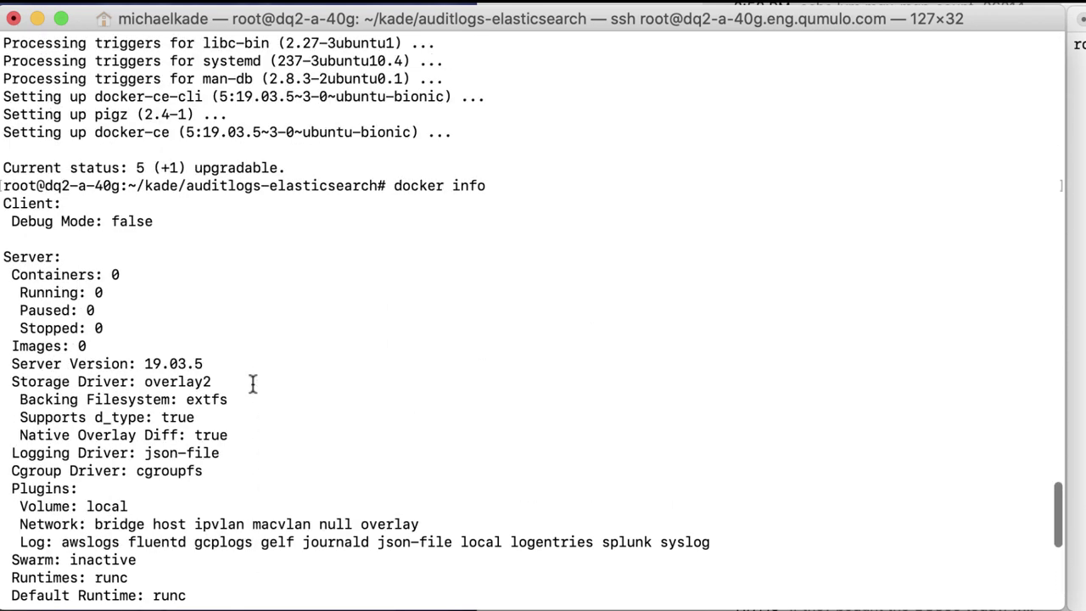
{"action": "scroll", "coordinate": [253, 384], "scroll_direction": "down", "scroll_amount": 10}
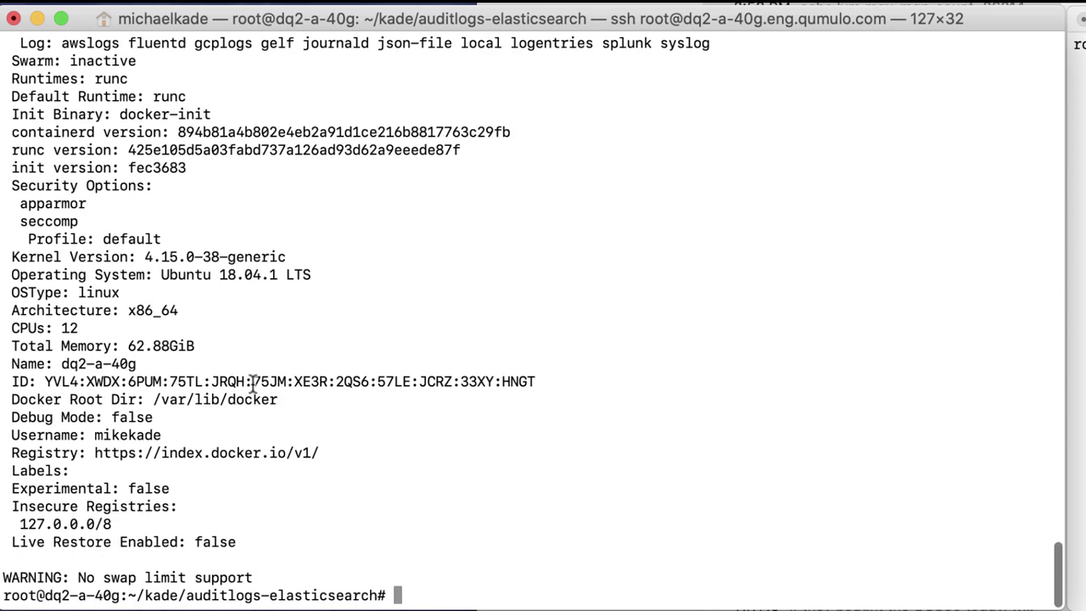
Check the Docker service's status with systemctl, examine its active state and log lines, and return to the prompt
{"action": "type", "text": "system"}
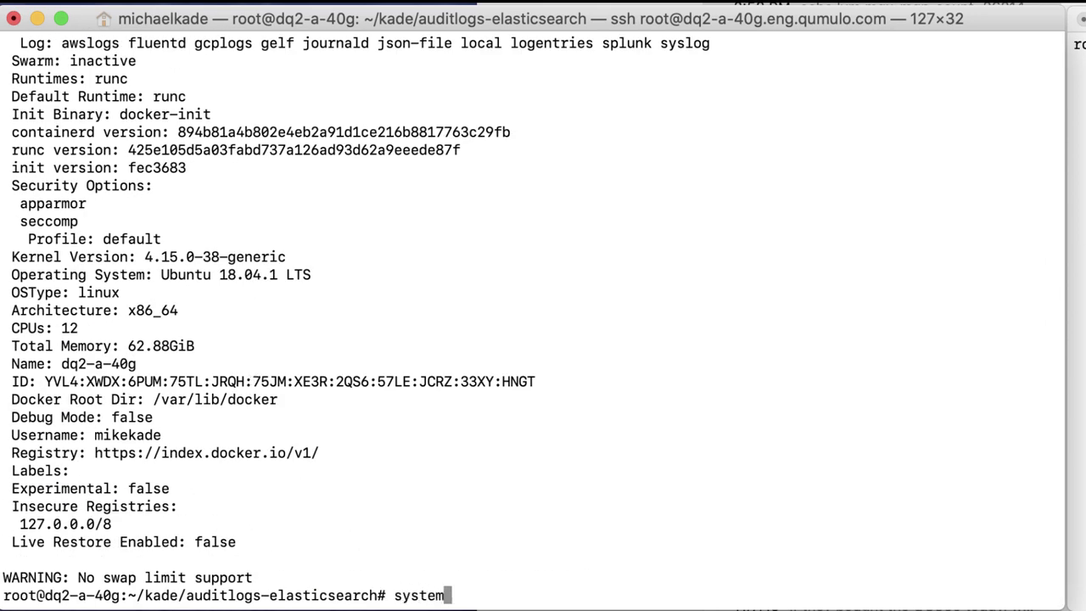
{"action": "type", "text": "ctl s"}
{"action": "type", "text": "tatus docker"}
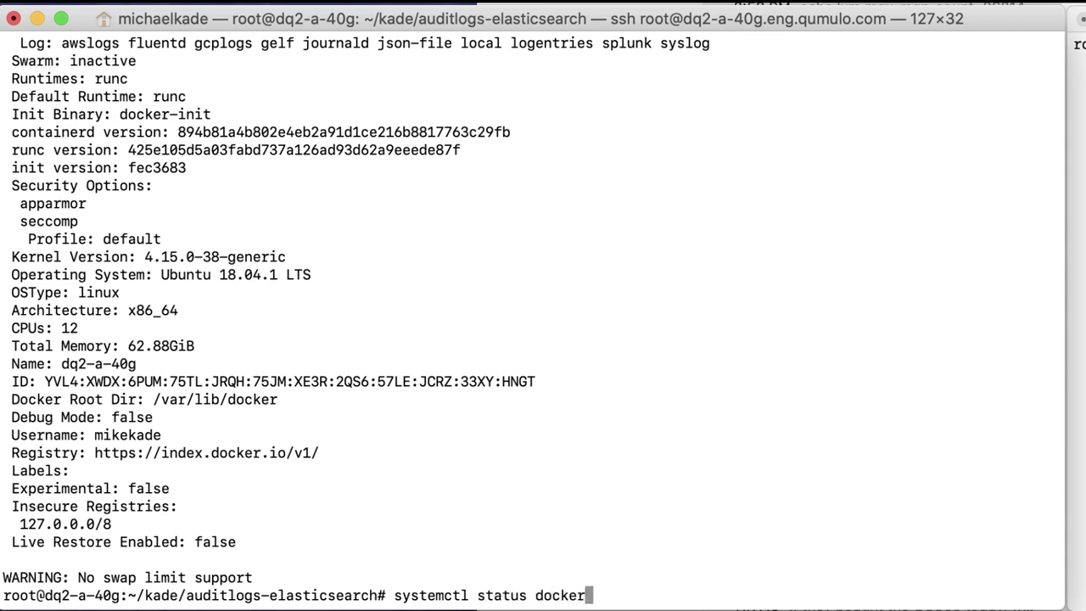
{"action": "key", "text": "Return"}
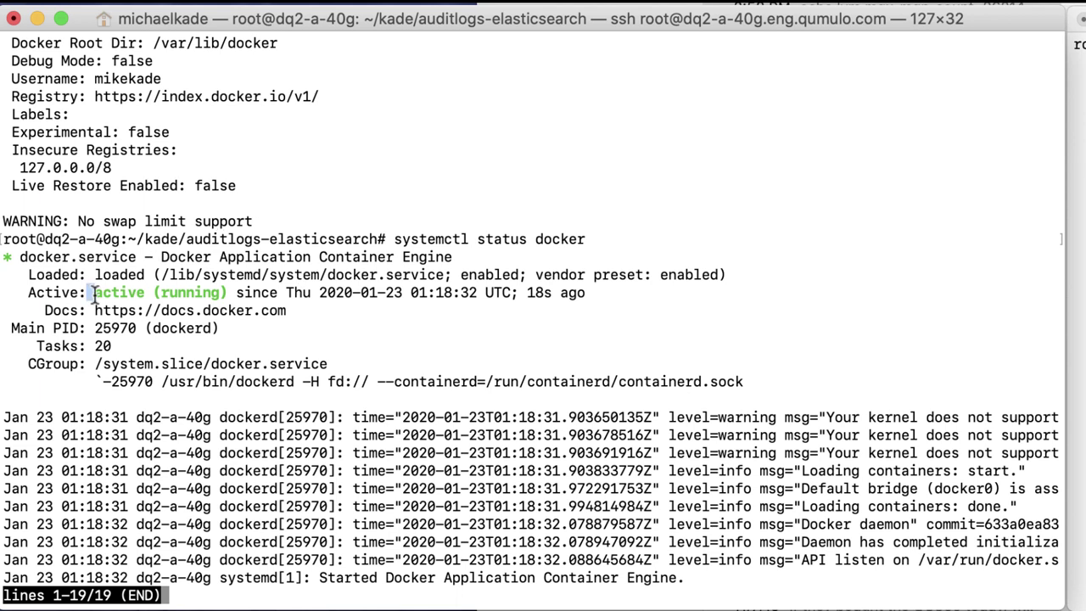
{"action": "left_click_drag", "start_coordinate": [88, 295], "coordinate": [246, 302]}
{"action": "left_click_drag", "start_coordinate": [478, 417], "coordinate": [801, 559]}
{"action": "left_click", "coordinate": [753, 539]}
{"action": "key", "text": "q"}
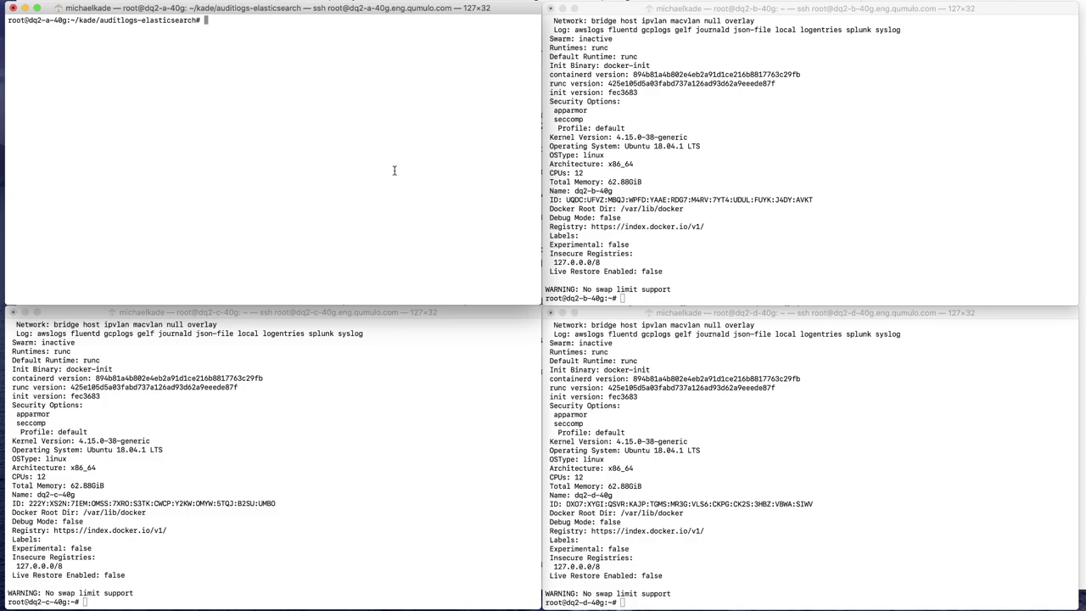
Look up the IPv4 address of the br0 interface on dq2-a-40g with ifconfig
{"action": "type", "text": "ip"}
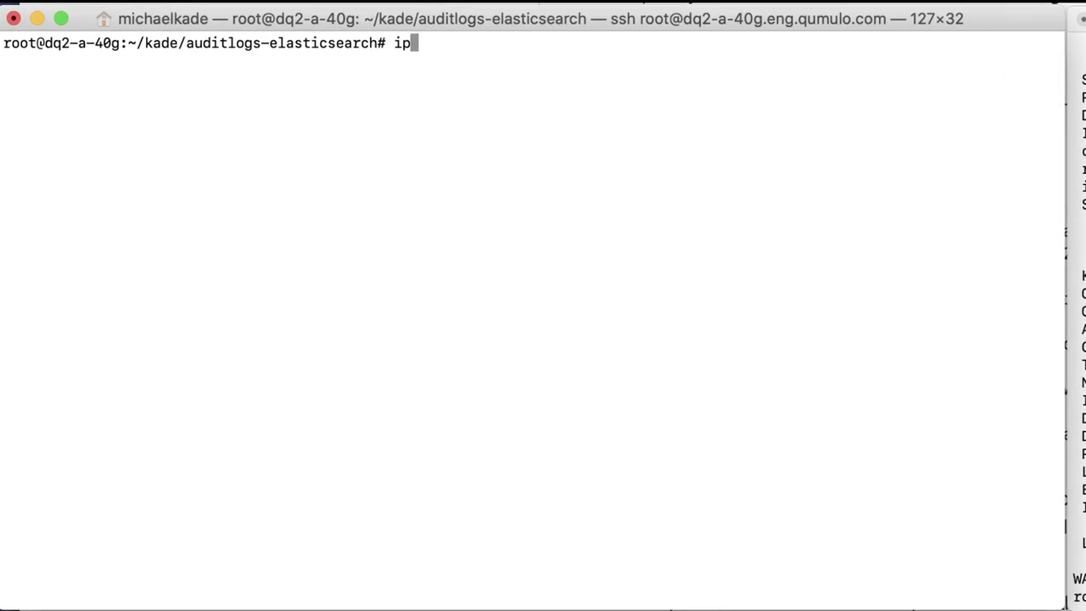
{"action": "type", "text": "config b"}
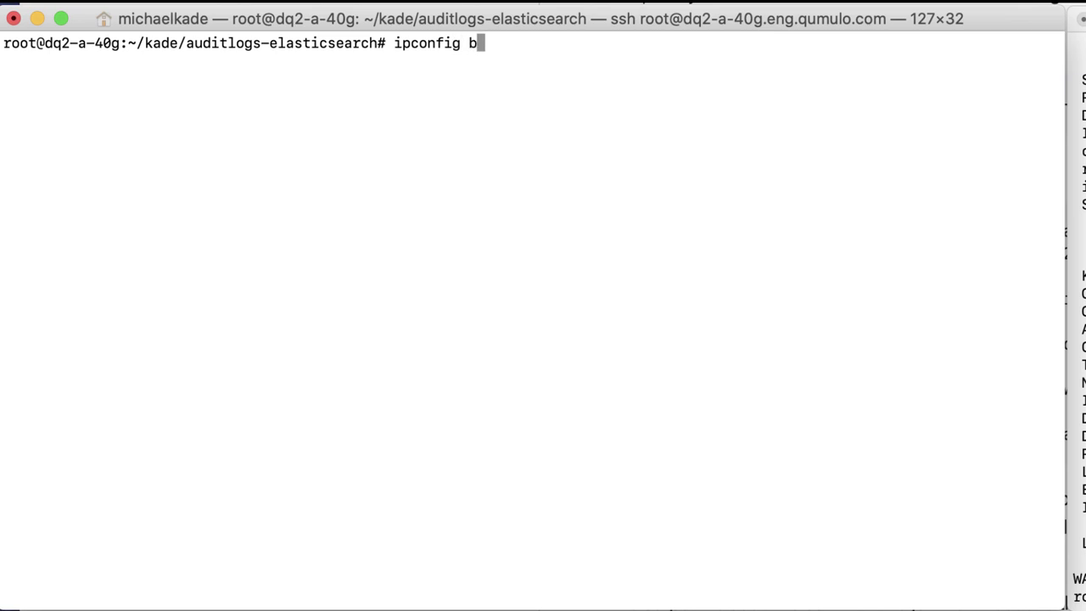
{"action": "type", "text": "r0"}
{"action": "key", "text": "BackSpace"}
{"action": "key", "text": "BackSpace"}
{"action": "key", "text": "BackSpace"}
{"action": "key", "text": "BackSpace"}
{"action": "key", "text": "BackSpace"}
{"action": "key", "text": "BackSpace"}
{"action": "key", "text": "BackSpace"}
{"action": "key", "text": "BackSpace"}
{"action": "key", "text": "BackSpace"}
{"action": "key", "text": "BackSpace"}
{"action": "key", "text": "BackSpace"}
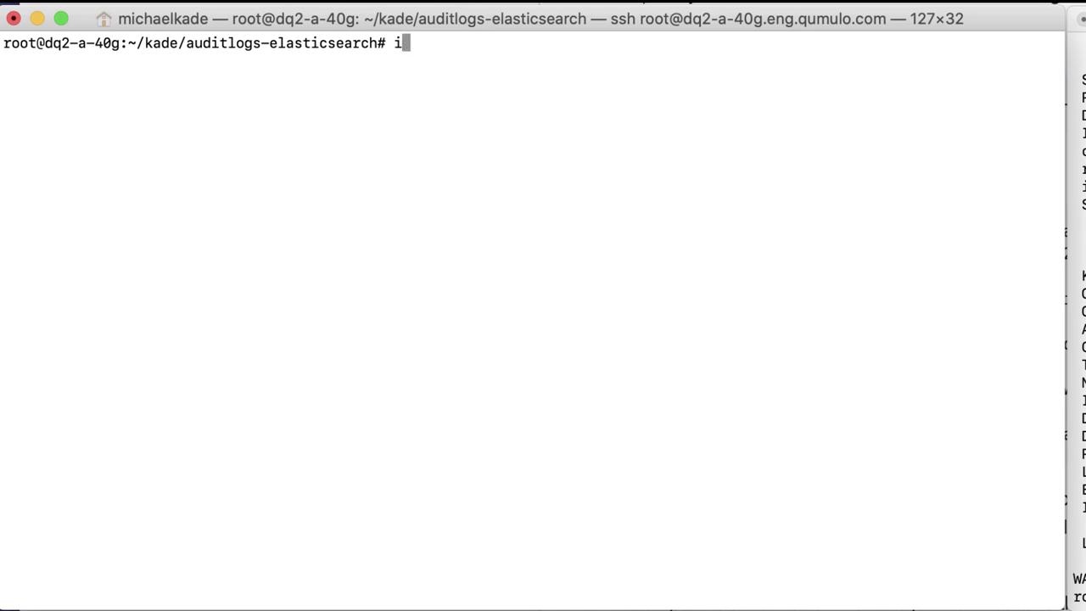
{"action": "type", "text": "fconfig br0"}
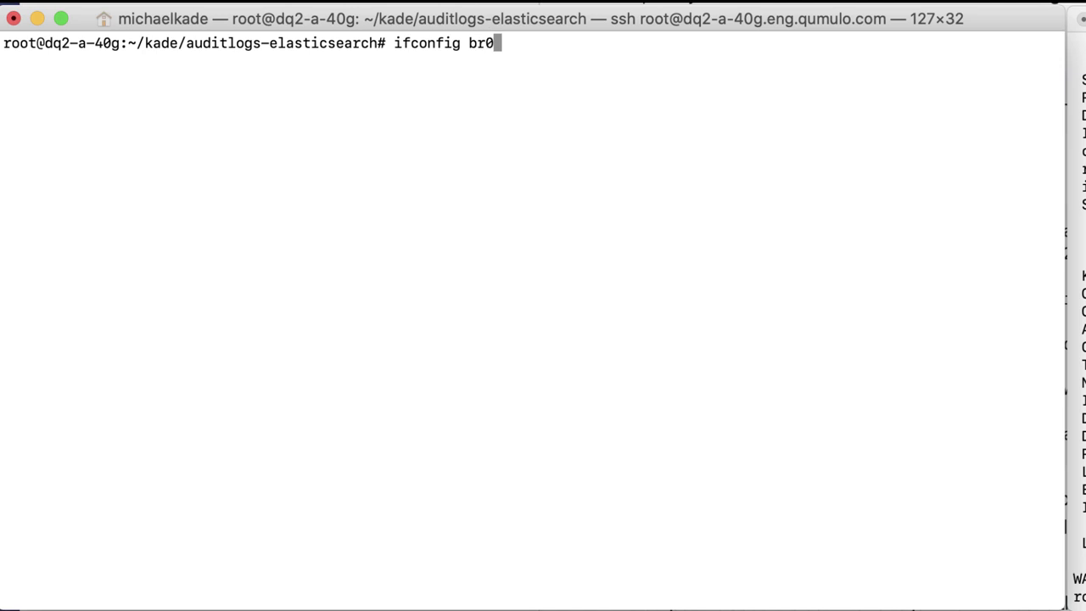
{"action": "key", "text": "Return"}
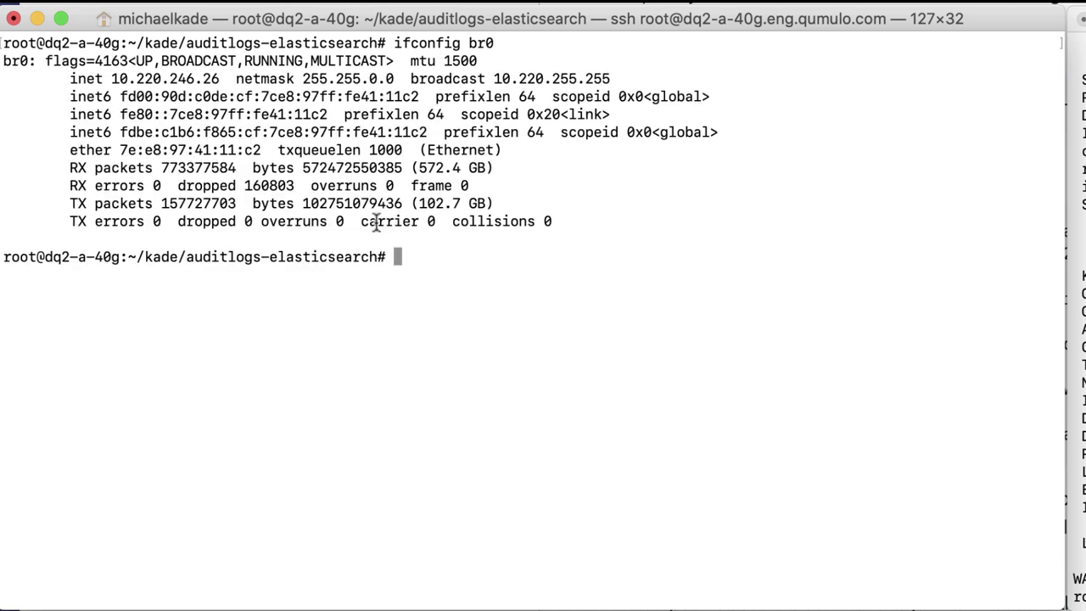
{"action": "left_click_drag", "start_coordinate": [111, 78], "coordinate": [229, 79]}
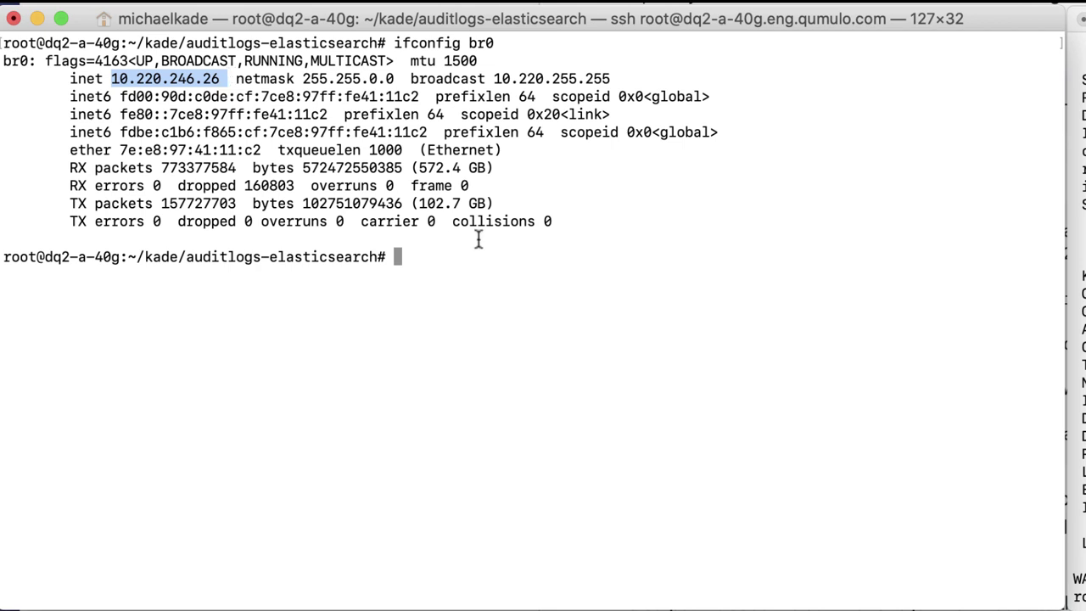
{"action": "left_click", "coordinate": [512, 281]}
Initialize a Docker swarm on dq2-a-40g with the advertise address 10.220.246.26
{"action": "type", "text": "docker "}
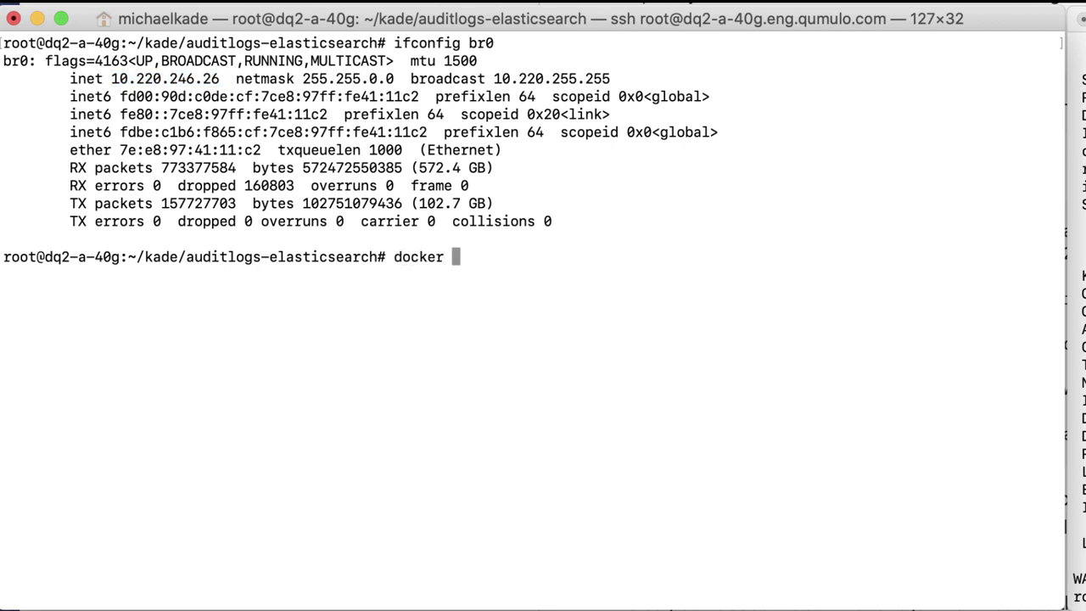
{"action": "type", "text": "swarm 0"}
{"action": "key", "text": "BackSpace"}
{"action": "type", "text": "init "}
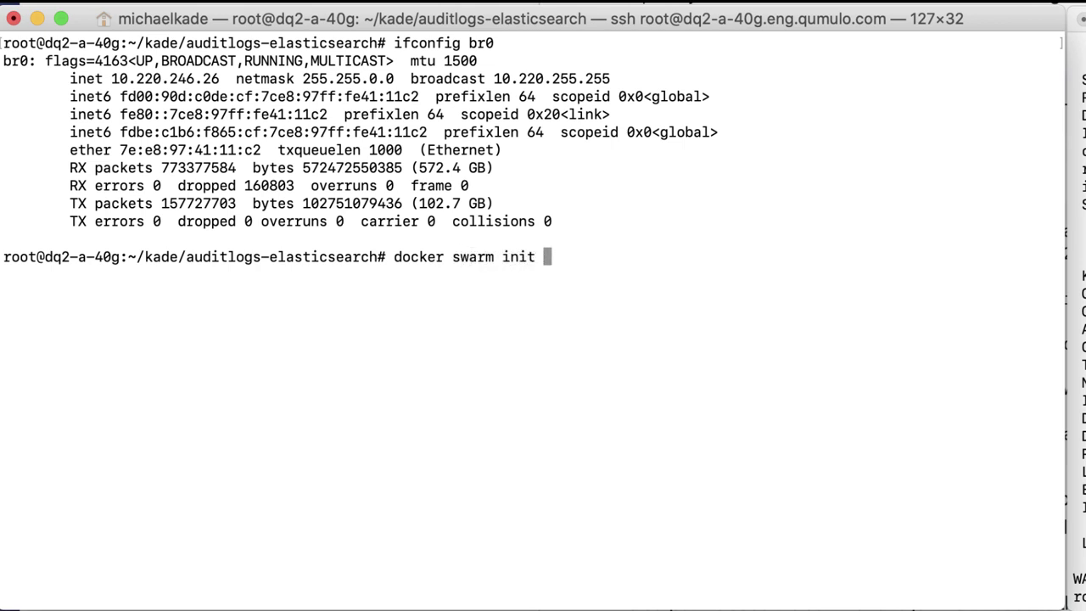
{"action": "type", "text": "--ad"}
{"action": "type", "text": "vertis"}
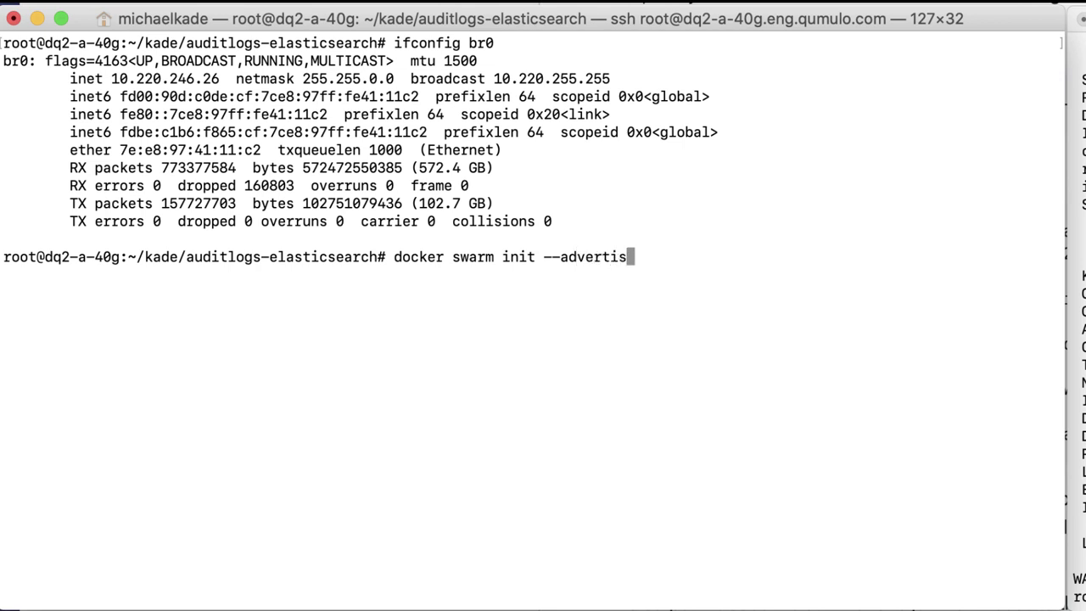
{"action": "type", "text": "e-addr "}
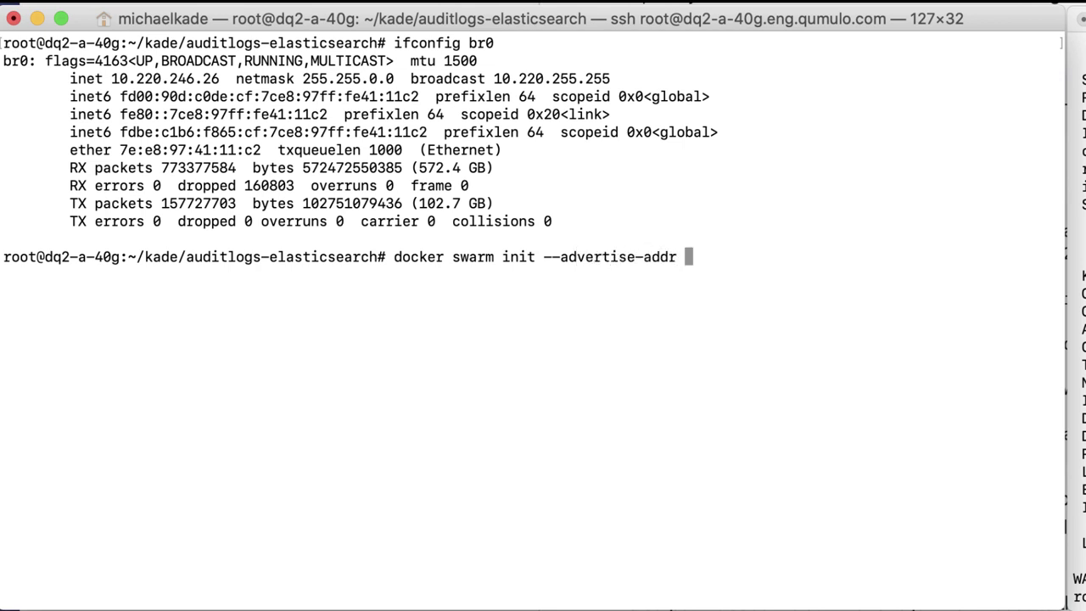
{"action": "type", "text": "10.220."}
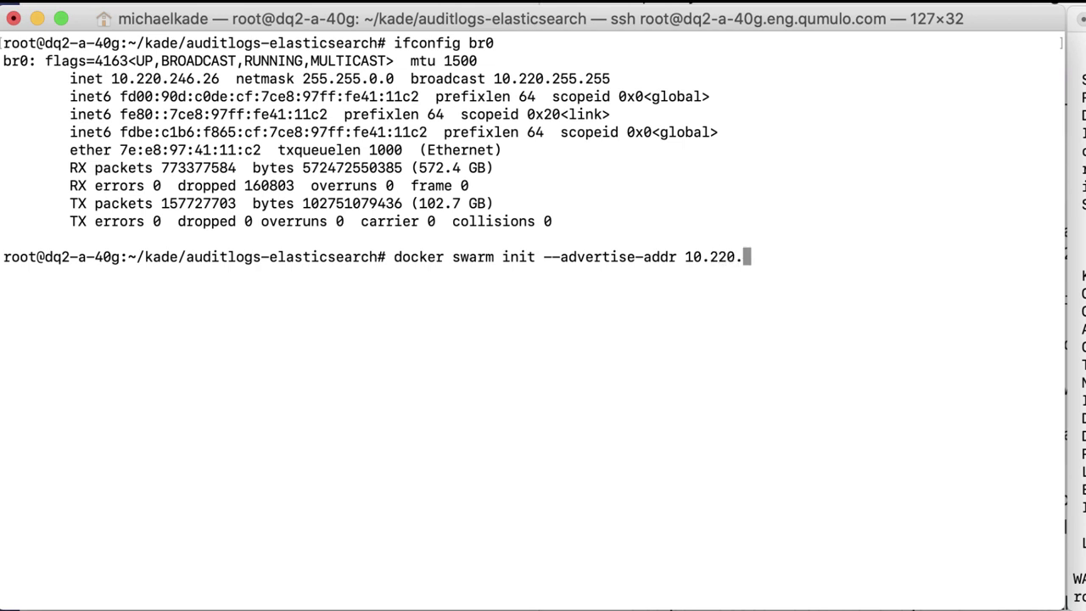
{"action": "type", "text": "246.26"}
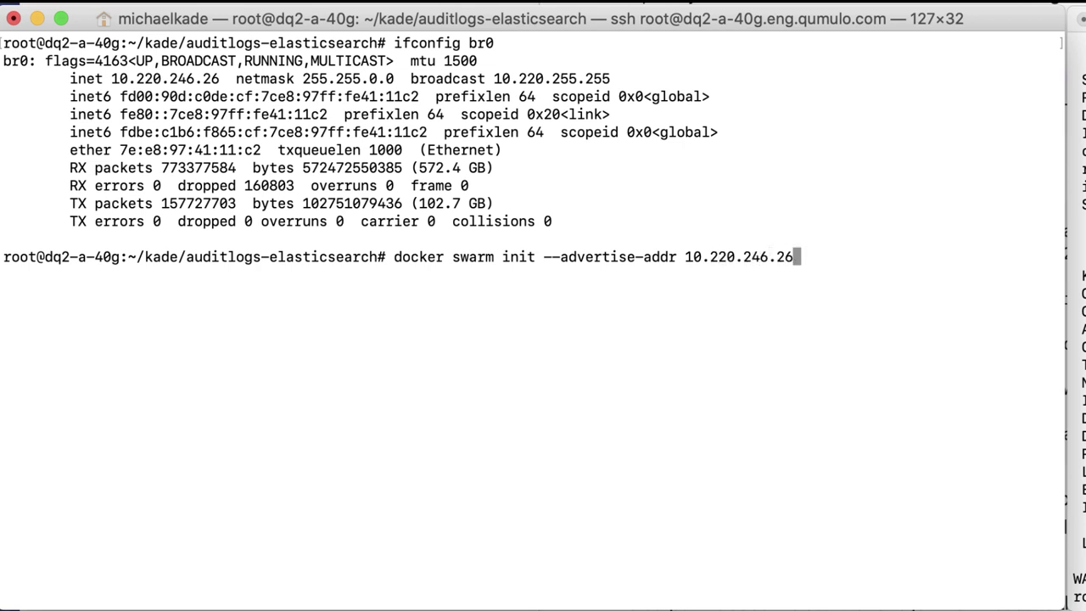
{"action": "key", "text": "Return"}
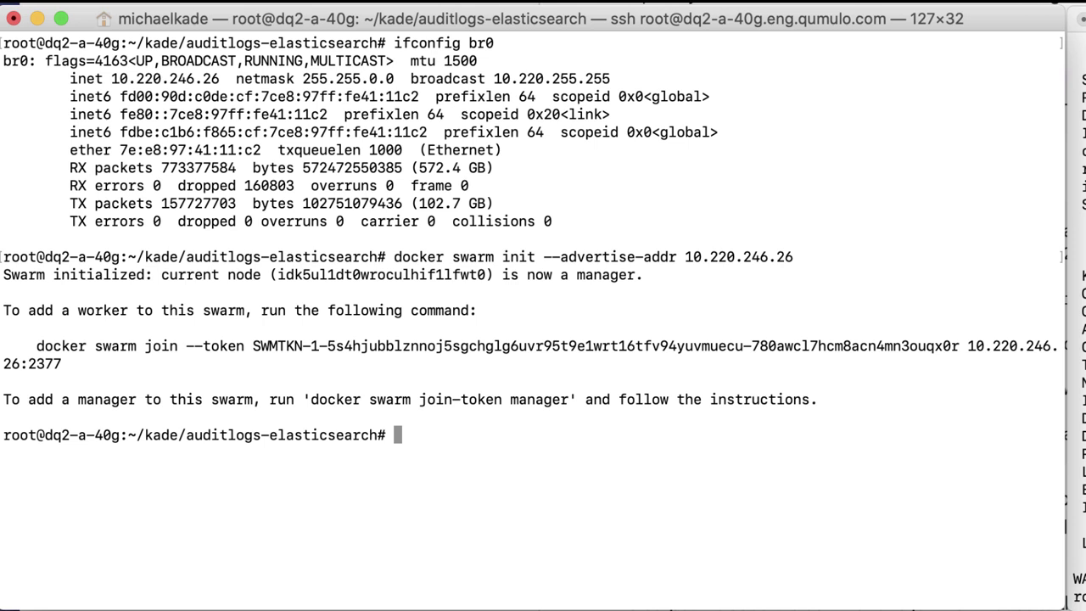
Run docker info again on dq2-a-40g and review the swarm section, including the node and manager addresses
{"action": "type", "text": "docker info"}
{"action": "key", "text": "Return"}
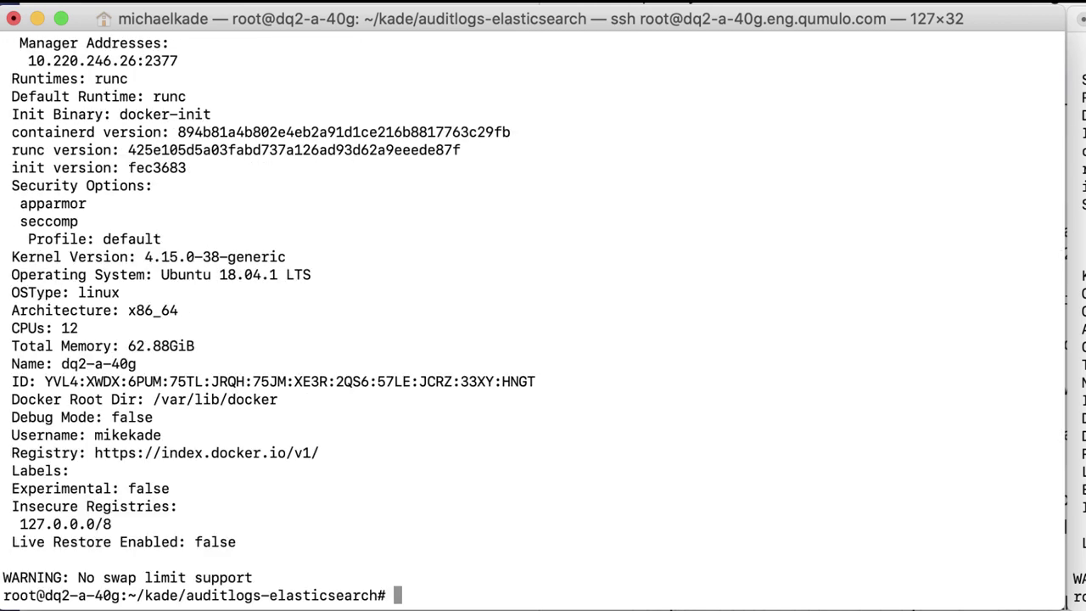
{"action": "scroll", "coordinate": [511, 281], "scroll_direction": "up", "scroll_amount": 6}
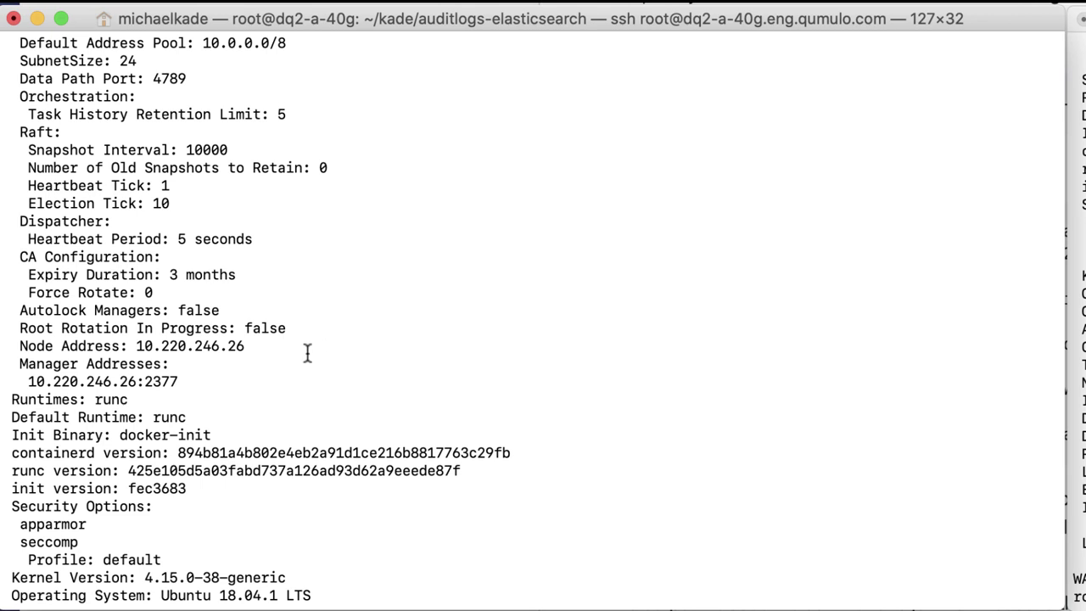
Review the swarm status and manager addresses in dq2-a-40g's docker info output and return to the prompt
{"action": "scroll", "coordinate": [308, 352], "scroll_direction": "up", "scroll_amount": 1}
{"action": "scroll", "coordinate": [307, 352], "scroll_direction": "up", "scroll_amount": 4}
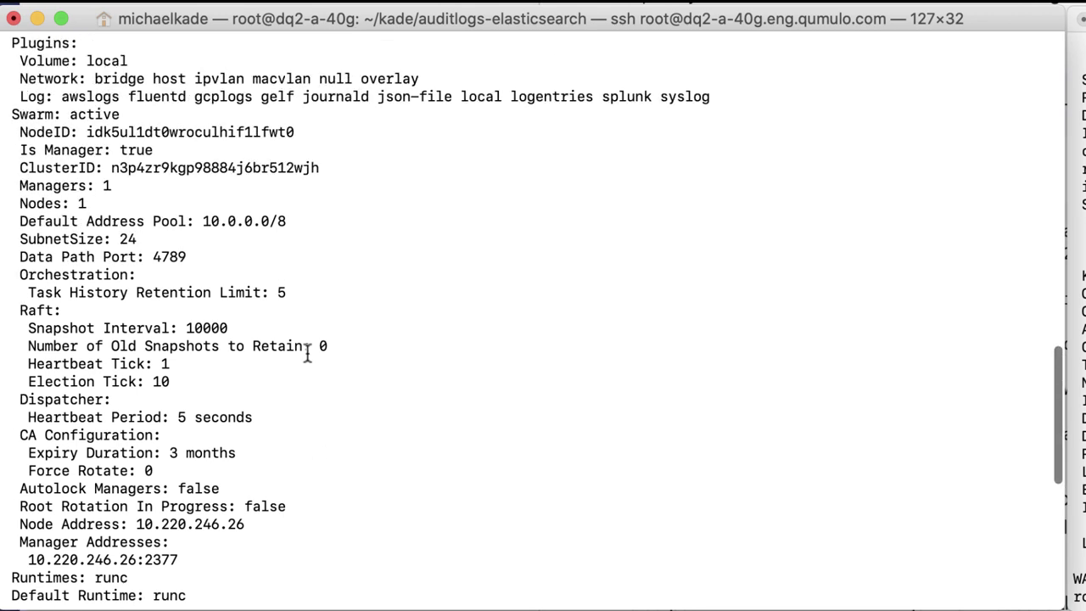
{"action": "left_click_drag", "start_coordinate": [8, 114], "coordinate": [124, 113]}
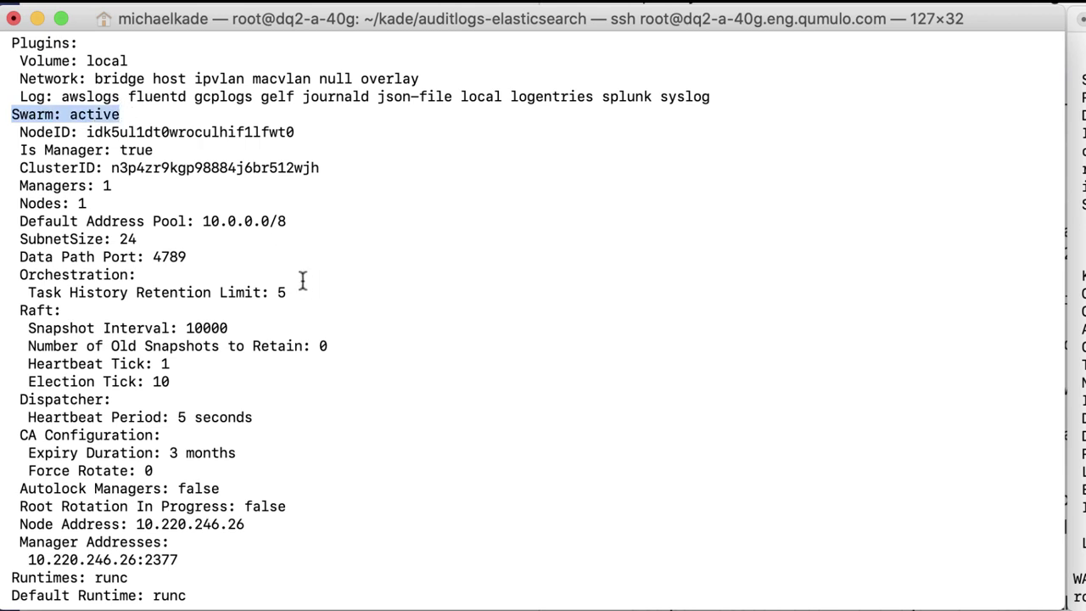
{"action": "scroll", "coordinate": [303, 280], "scroll_direction": "down", "scroll_amount": 3}
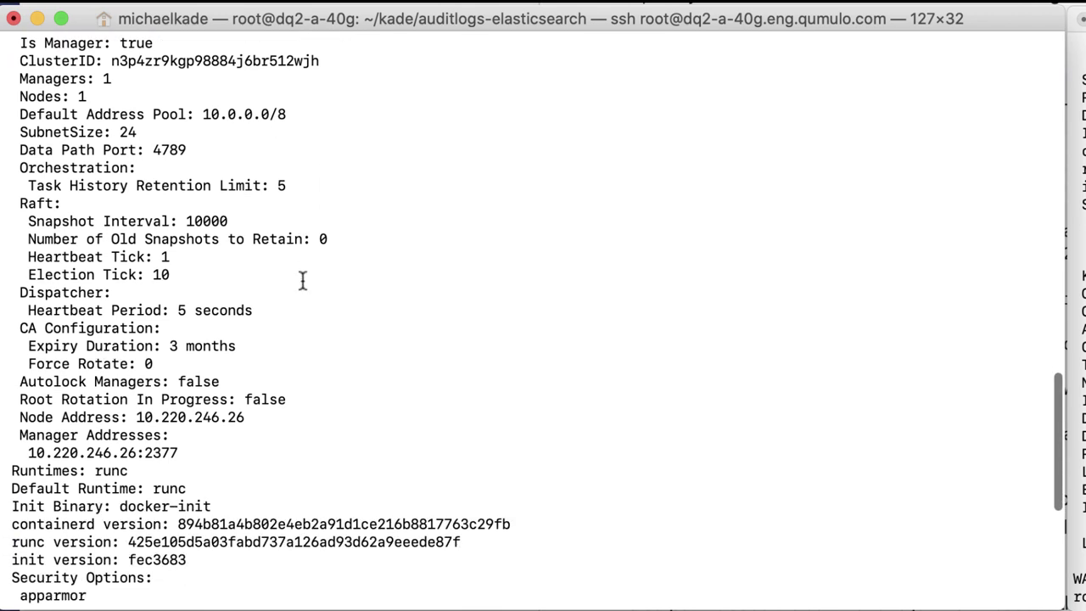
{"action": "scroll", "coordinate": [303, 280], "scroll_direction": "down", "scroll_amount": 2}
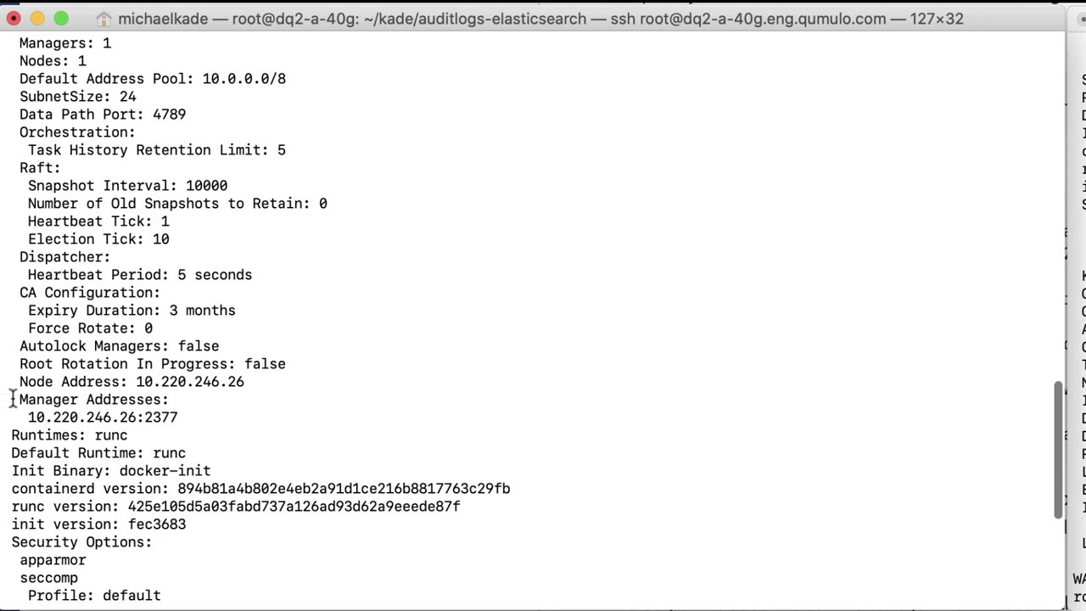
{"action": "left_click_drag", "start_coordinate": [12, 399], "coordinate": [202, 416]}
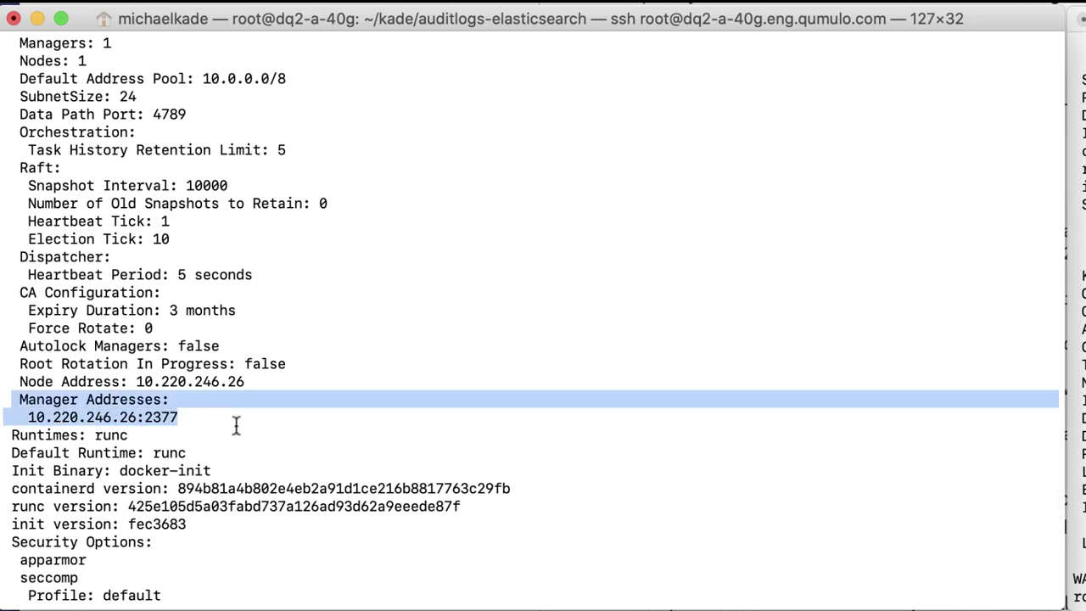
{"action": "scroll", "coordinate": [236, 426], "scroll_direction": "down", "scroll_amount": 10}
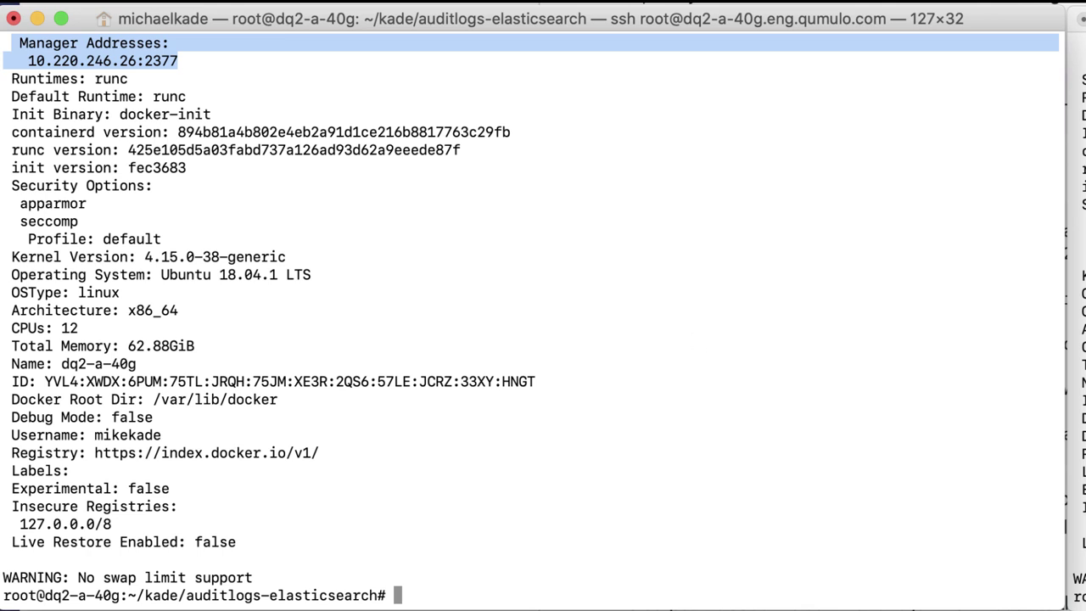
{"action": "left_click", "coordinate": [538, 362]}
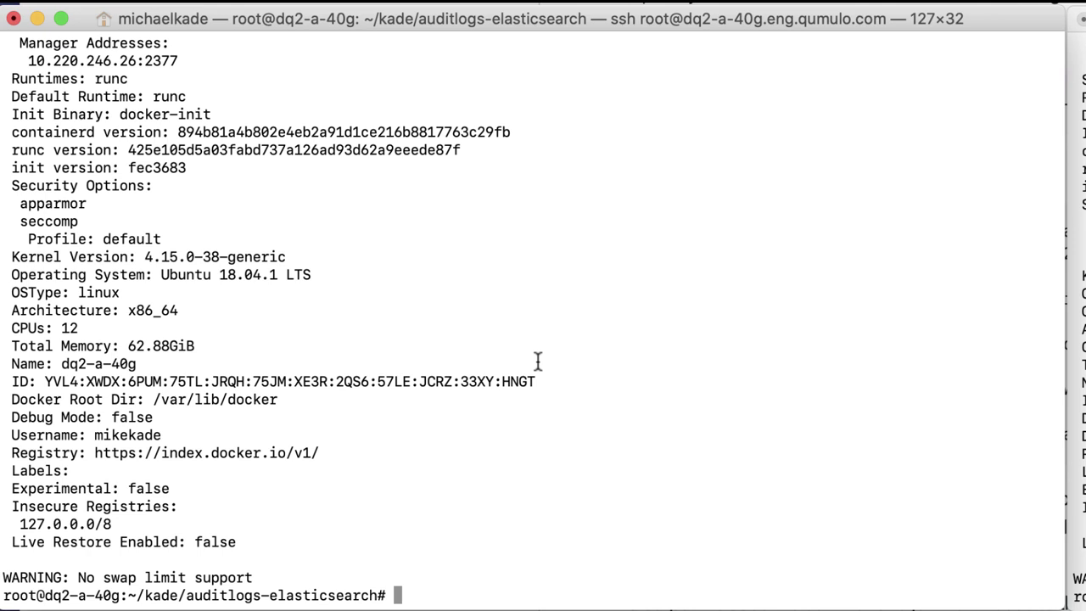
Generate the manager join command on dq2-a-40g with docker swarm join-token manager and copy the full command
{"action": "type", "text": "docker swarm "}
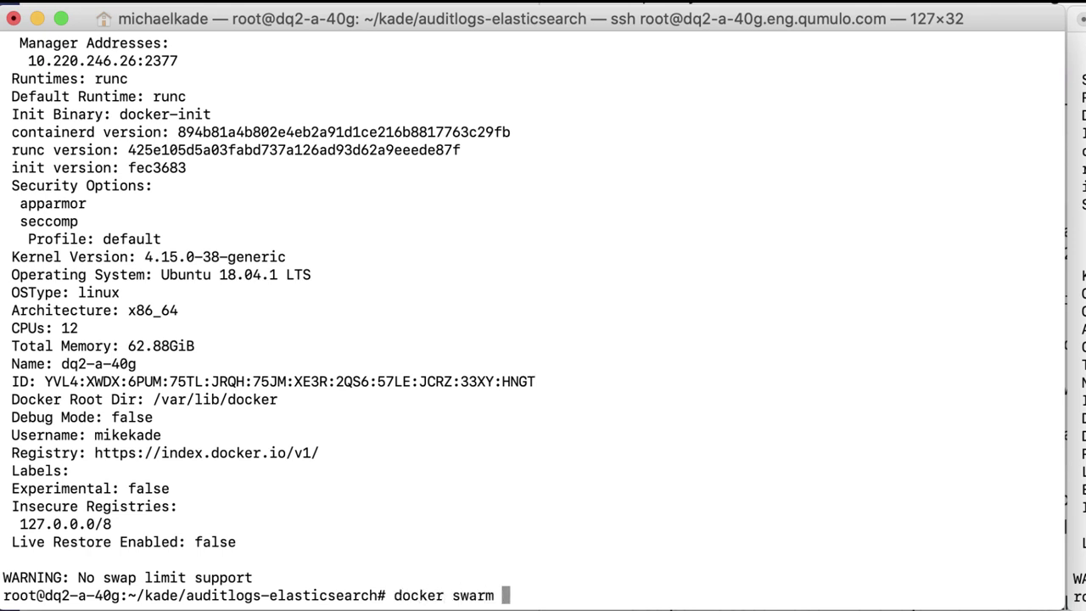
{"action": "type", "text": "join-tok"}
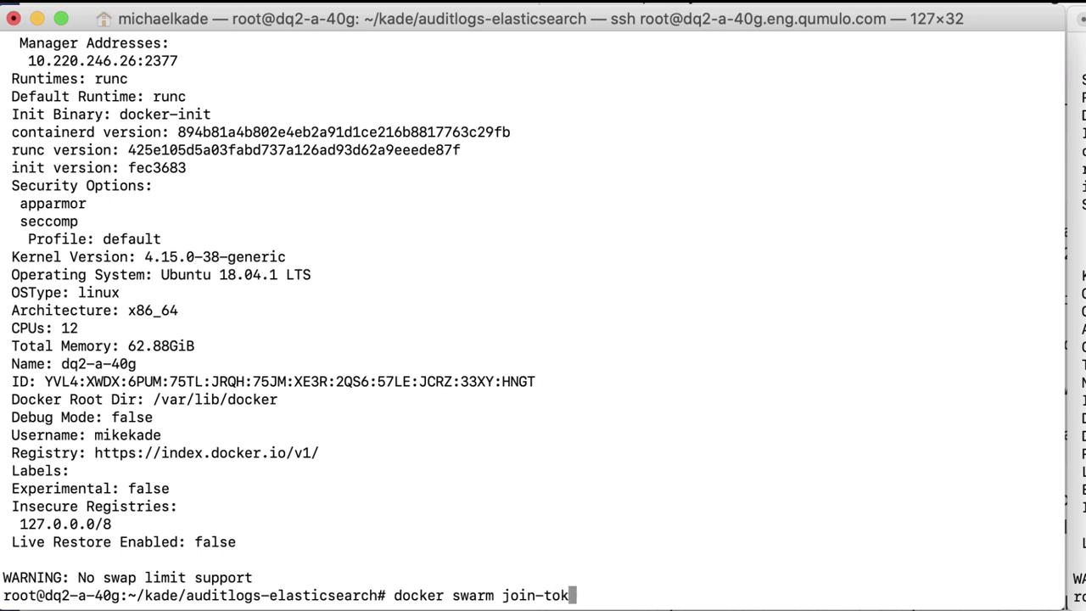
{"action": "type", "text": "en manager"}
{"action": "key", "text": "Return"}
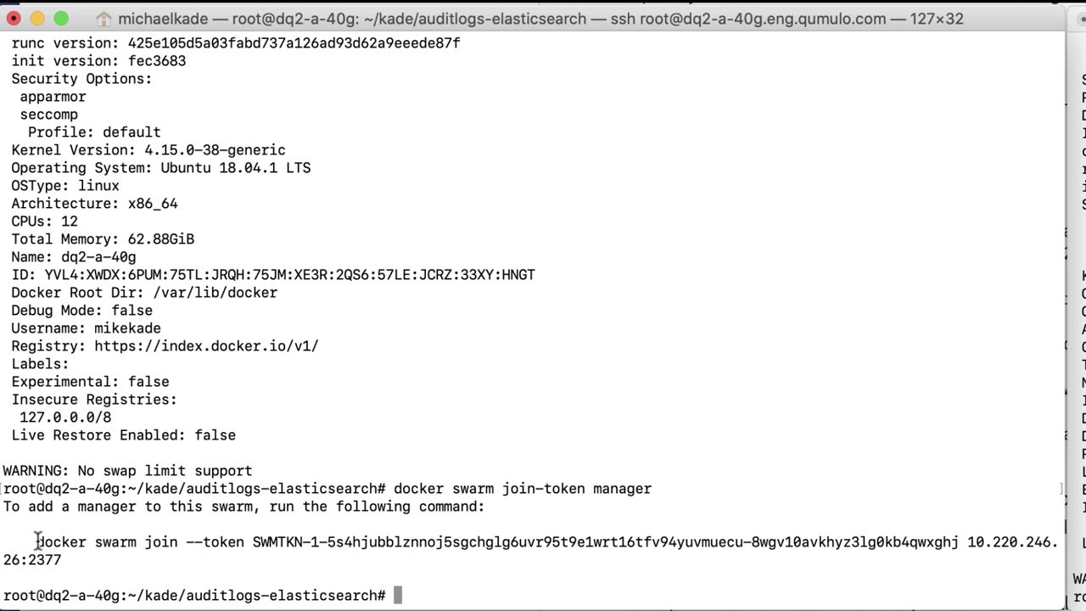
{"action": "left_click_drag", "start_coordinate": [37, 542], "coordinate": [66, 559]}
{"action": "key", "text": "super+c"}
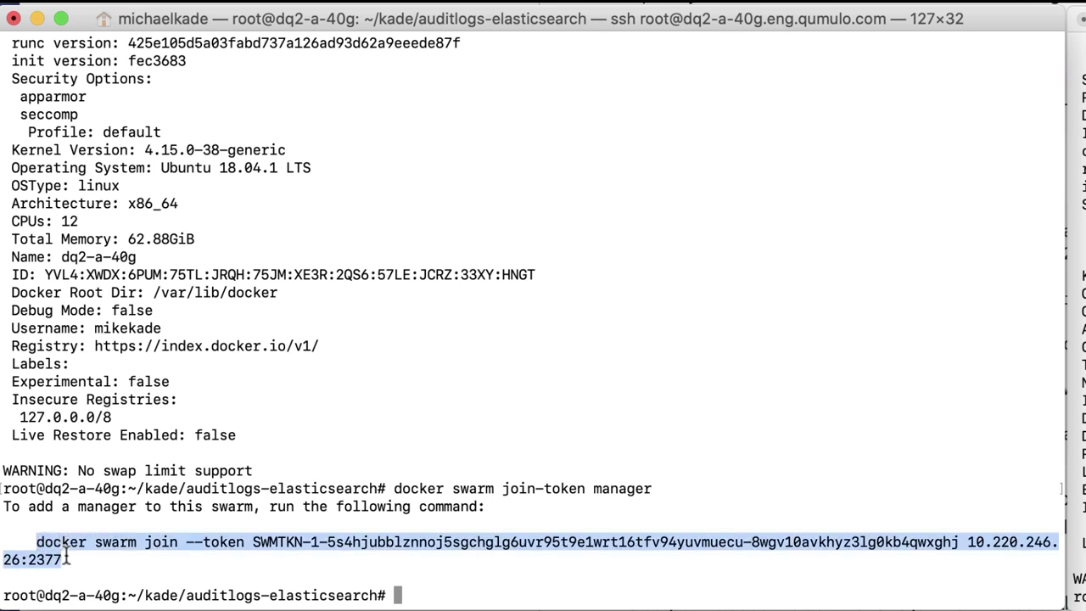
Run the copied docker swarm join command with its token on dq2-b-40g to join it as a manager
{"action": "key", "text": "super+Tab"}
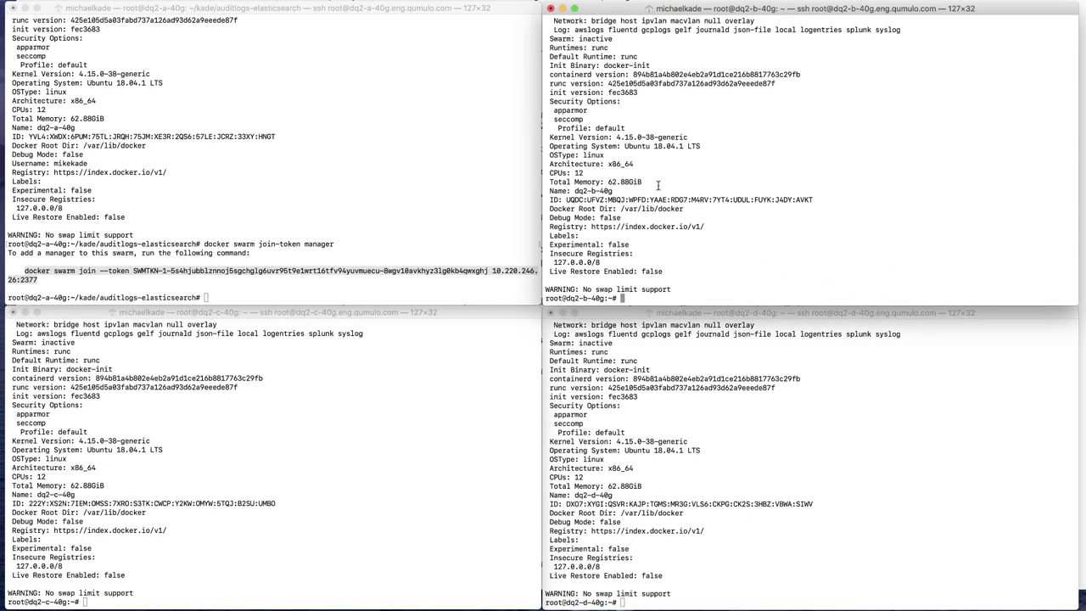
{"action": "key", "text": "super+v"}
{"action": "key", "text": "Return"}
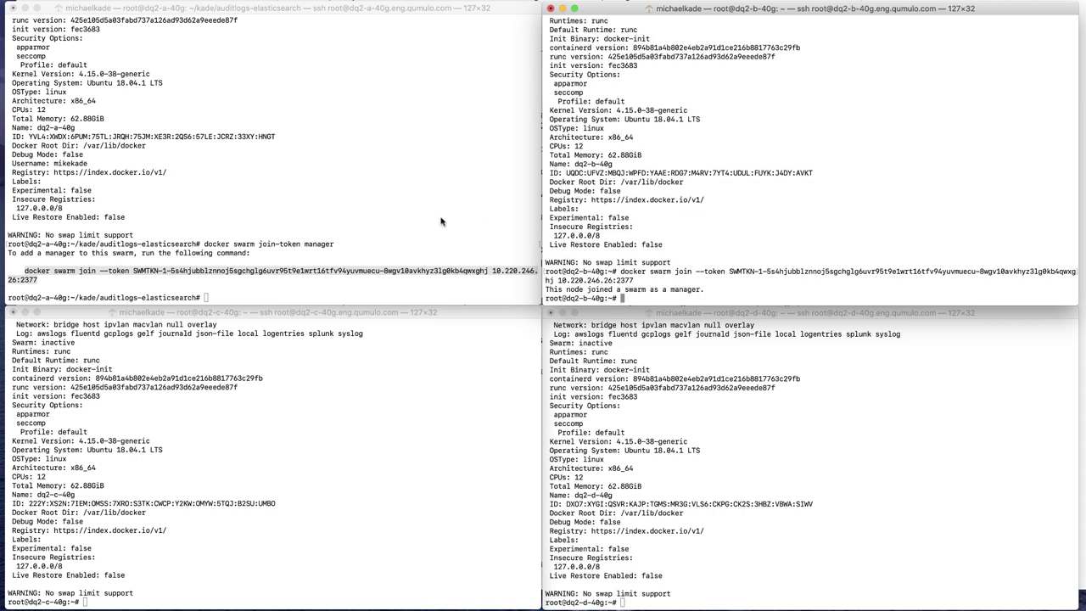
Join dq2-c-40g to the swarm as a manager by running the copied join command with its token there
{"action": "left_click", "coordinate": [307, 386]}
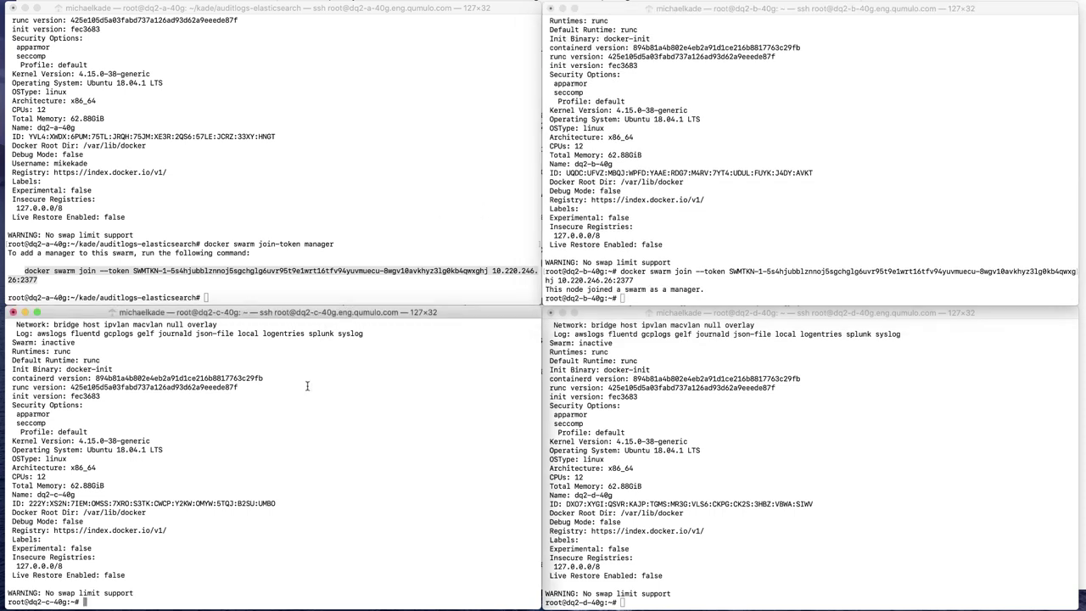
{"action": "key", "text": "super+v"}
{"action": "key", "text": "Return"}
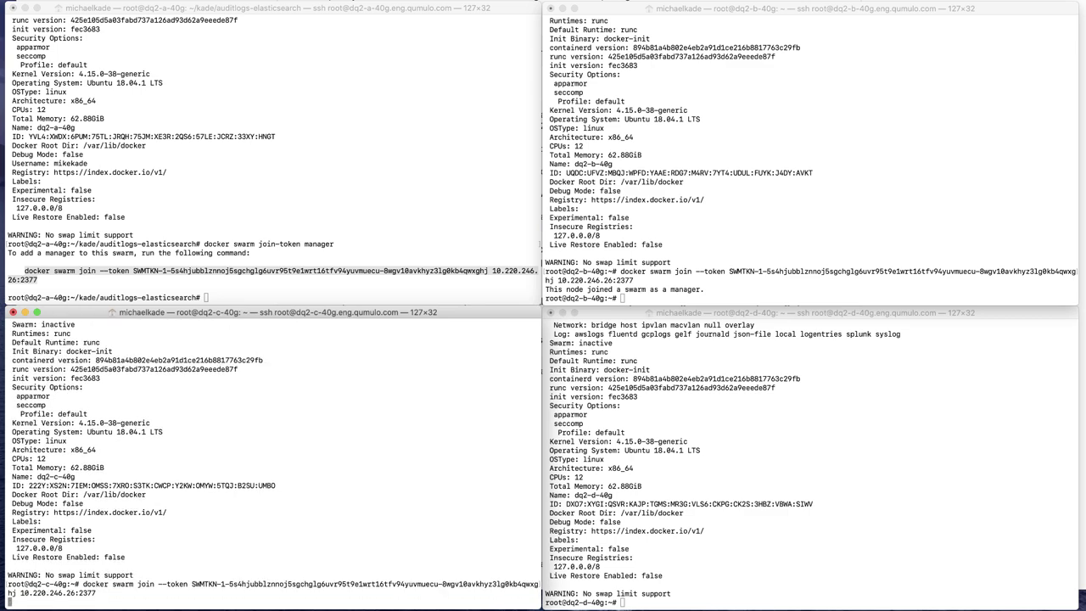
Join dq2-d-40g to the swarm as a manager using the same copied join command and token
{"action": "left_click", "coordinate": [849, 422]}
{"action": "left_click_drag", "start_coordinate": [549, 325], "coordinate": [848, 422]}
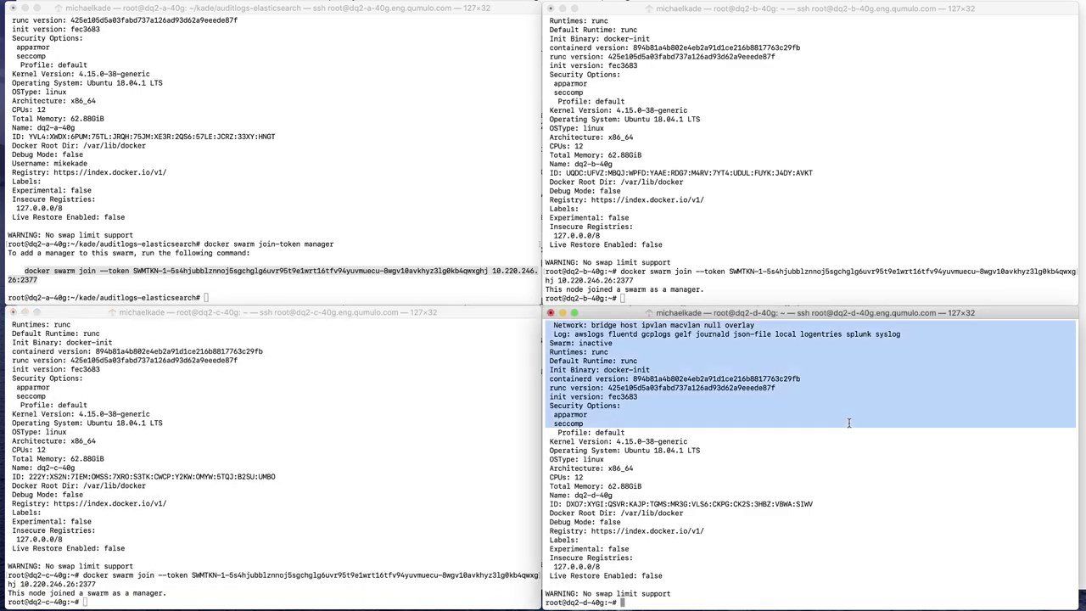
{"action": "key", "text": "super+v"}
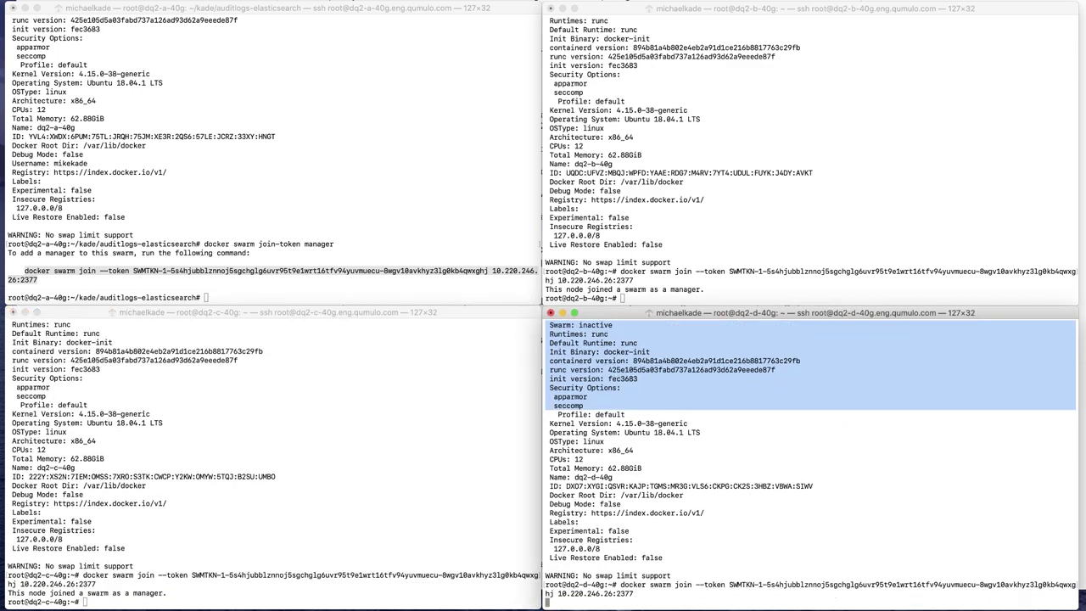
{"action": "key", "text": "Return"}
Run docker info on dq2-a-40g and check the swarm state, manager and node counts, and manager addresses
{"action": "left_click", "coordinate": [303, 206]}
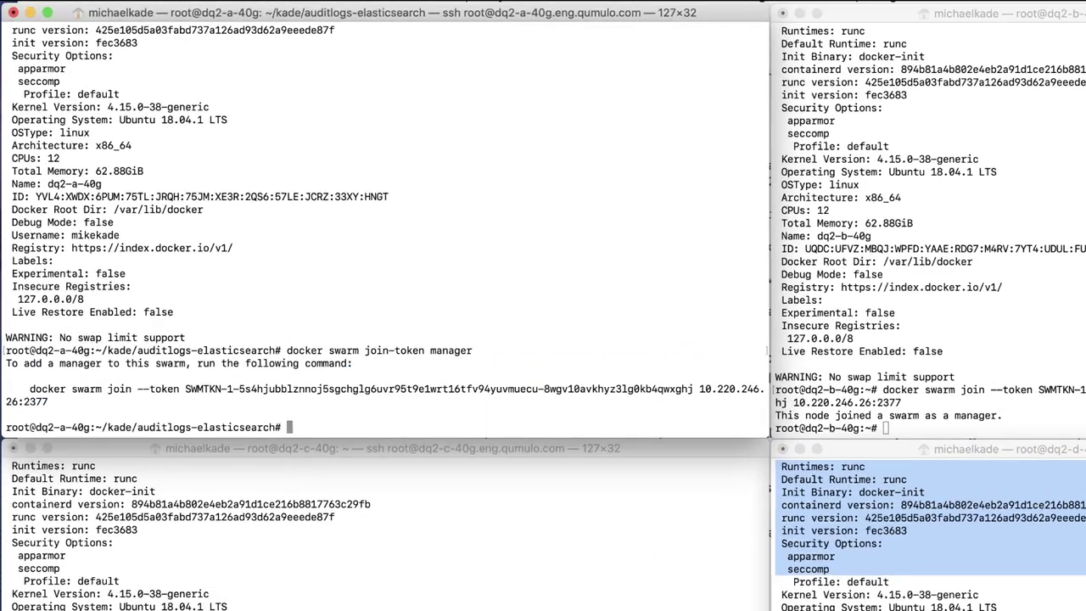
{"action": "type", "text": "docker info"}
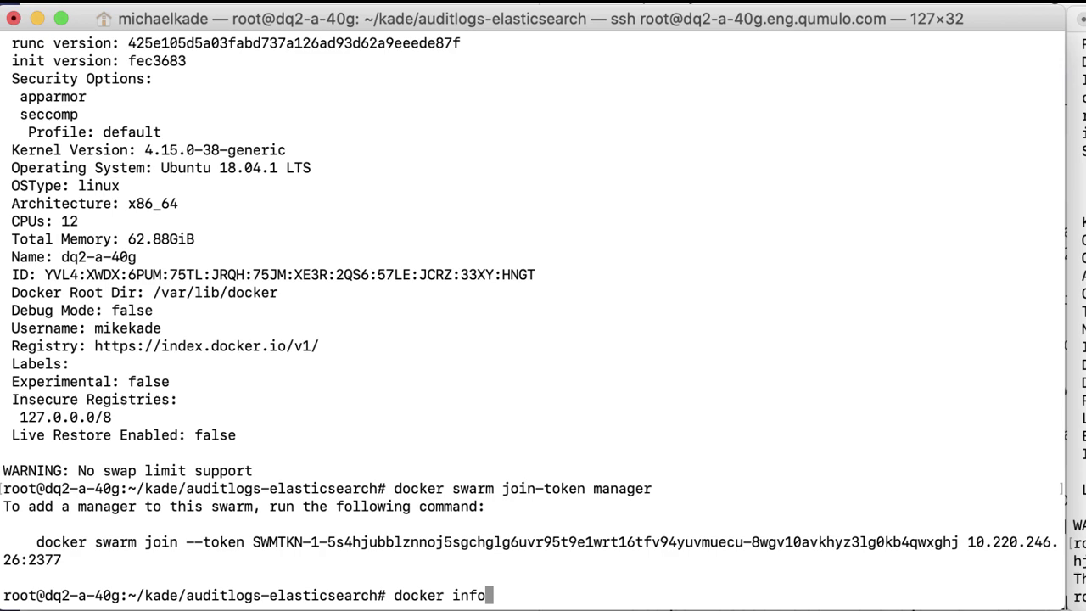
{"action": "key", "text": "Return"}
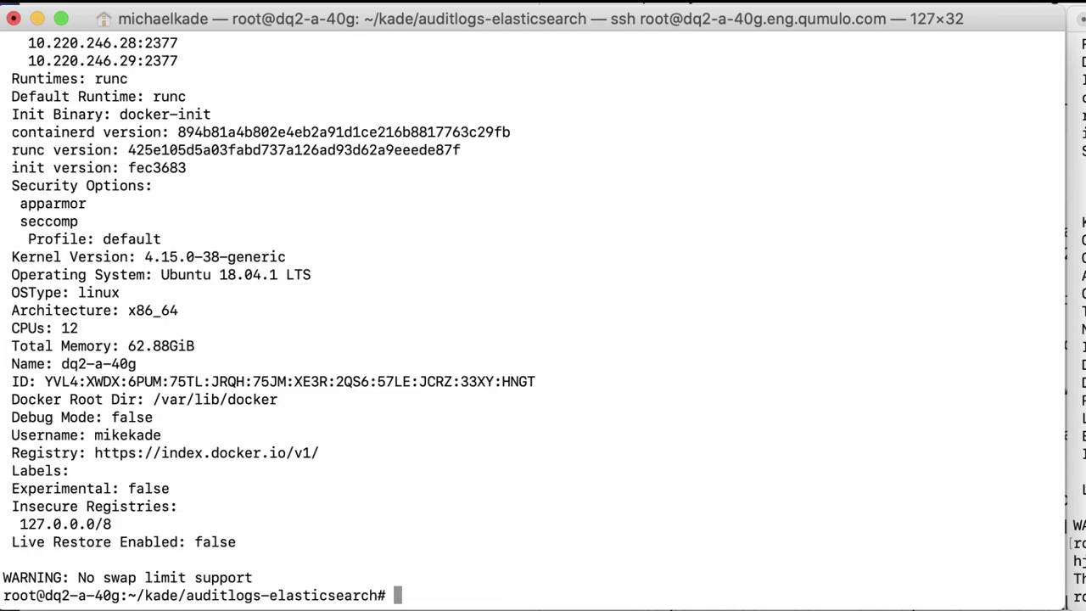
{"action": "scroll", "coordinate": [570, 411], "scroll_direction": "up", "scroll_amount": 5}
{"action": "scroll", "coordinate": [569, 413], "scroll_direction": "up", "scroll_amount": 10}
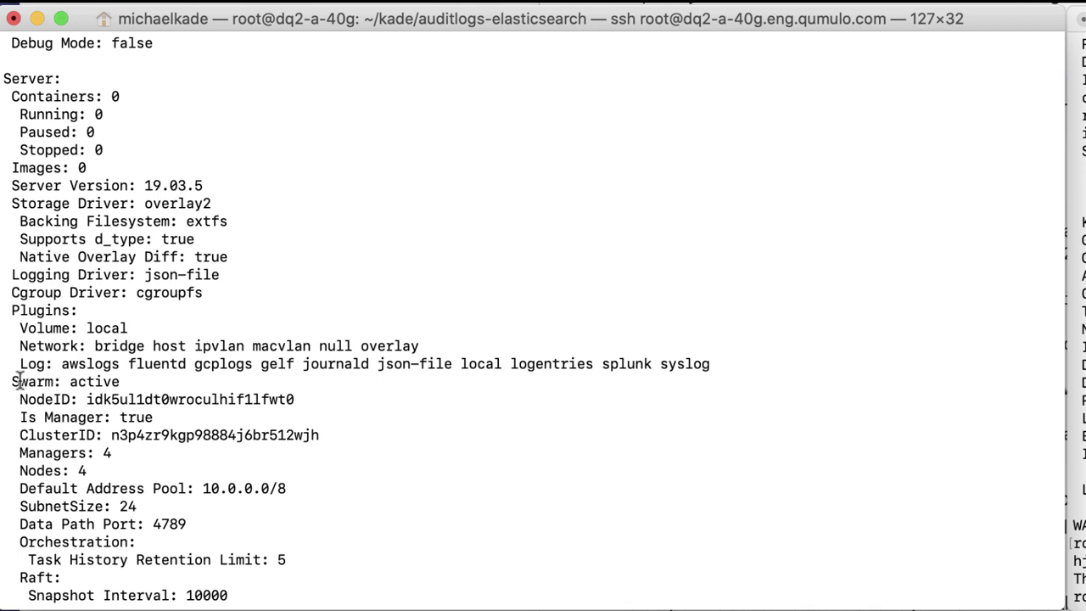
{"action": "left_click_drag", "start_coordinate": [12, 382], "coordinate": [156, 390]}
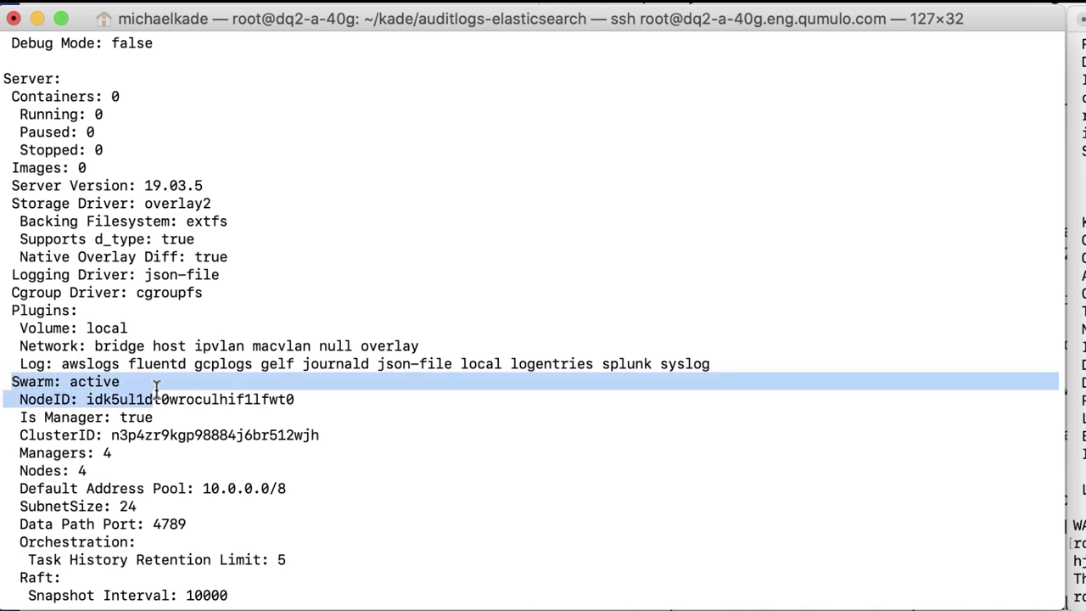
{"action": "left_click_drag", "start_coordinate": [19, 452], "coordinate": [106, 471]}
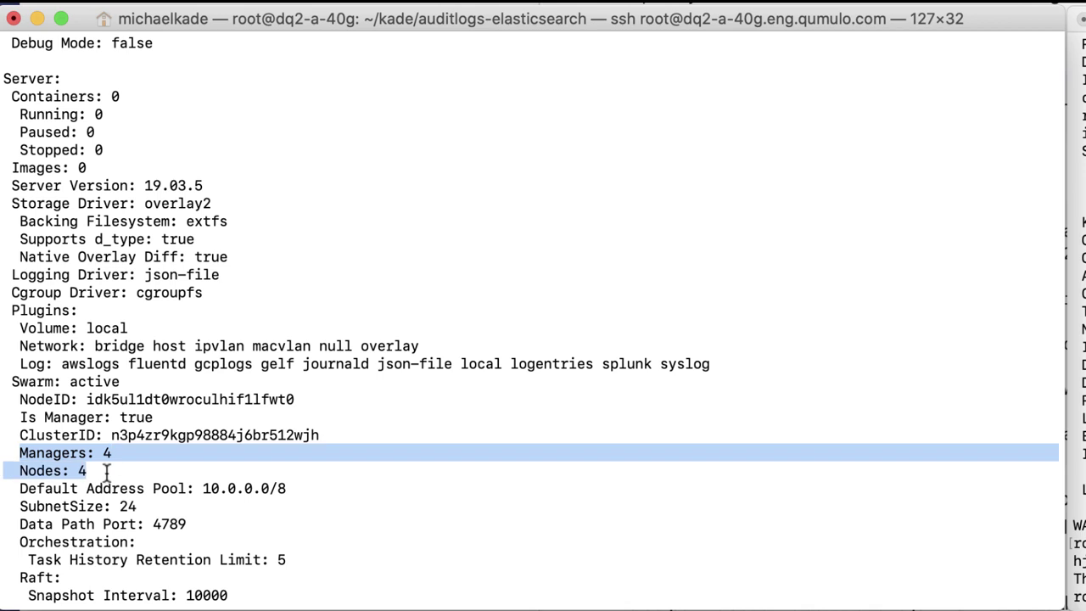
{"action": "scroll", "coordinate": [106, 471], "scroll_direction": "down", "scroll_amount": 8}
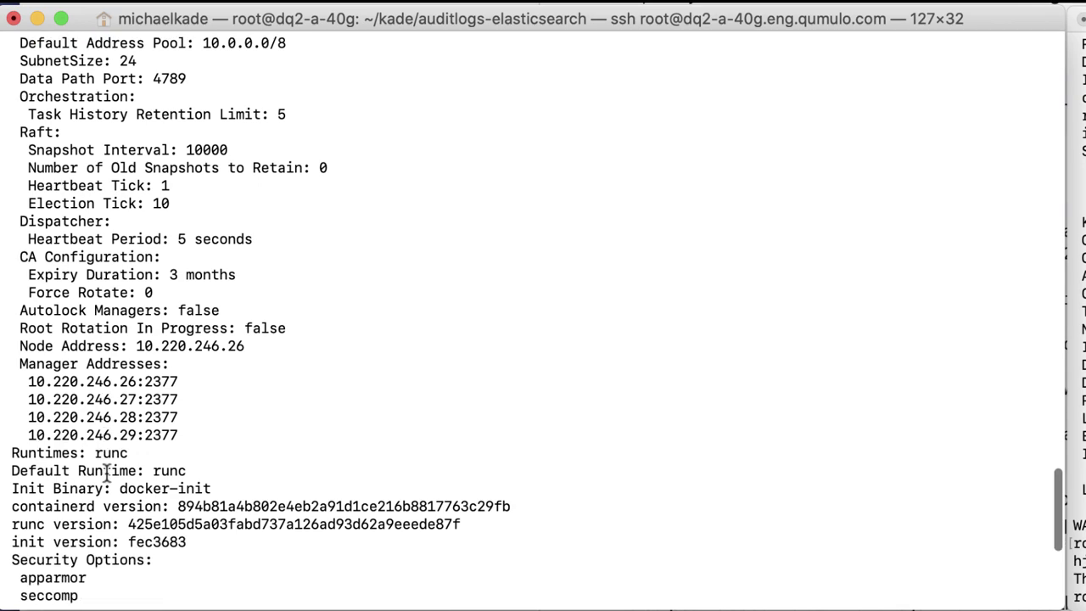
{"action": "left_click_drag", "start_coordinate": [17, 362], "coordinate": [209, 435]}
{"action": "scroll", "coordinate": [252, 470], "scroll_direction": "down", "scroll_amount": 7}
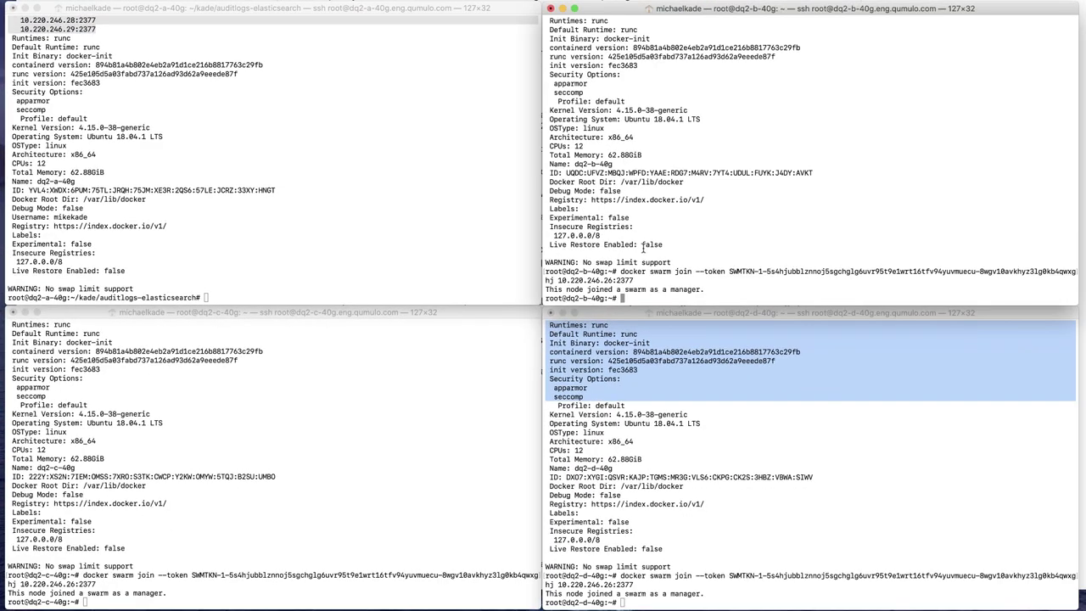
Run docker info on dq2-b-40g and examine its swarm state, manager and node counts, and manager addresses
{"action": "type", "text": "docker info"}
{"action": "key", "text": "Return"}
{"action": "scroll", "coordinate": [811, 160], "scroll_direction": "up", "scroll_amount": 10}
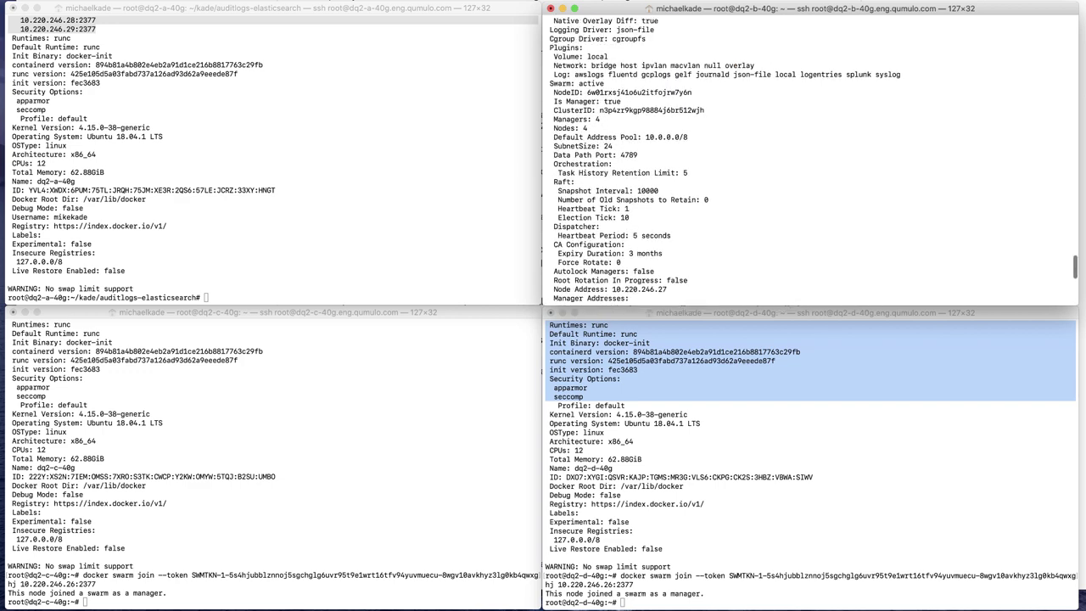
{"action": "scroll", "coordinate": [811, 160], "scroll_direction": "up", "scroll_amount": 4}
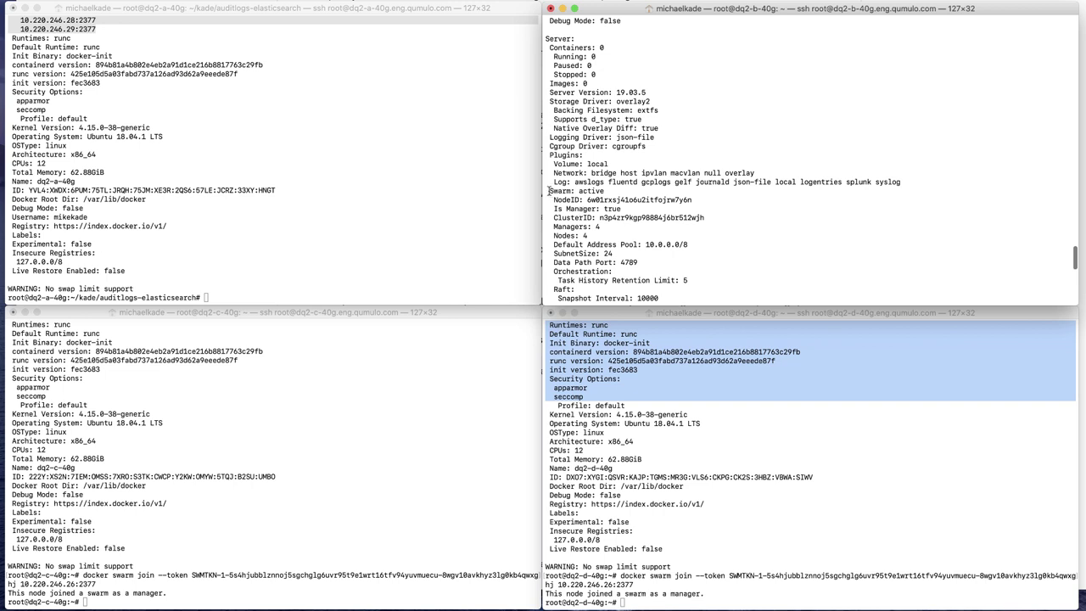
{"action": "left_click_drag", "start_coordinate": [548, 191], "coordinate": [606, 236]}
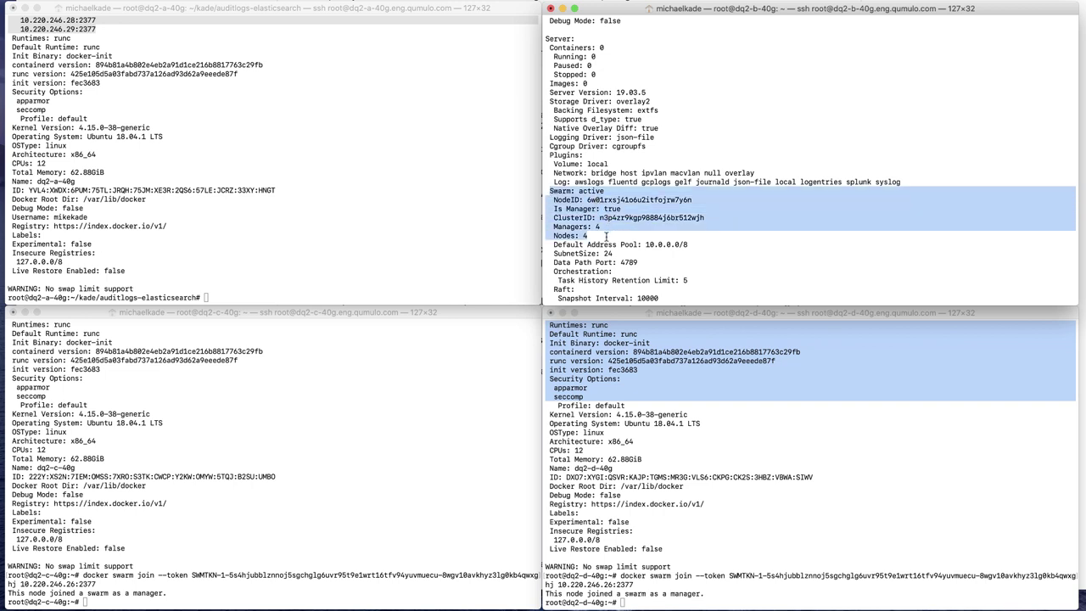
{"action": "scroll", "coordinate": [608, 236], "scroll_direction": "down", "scroll_amount": 10}
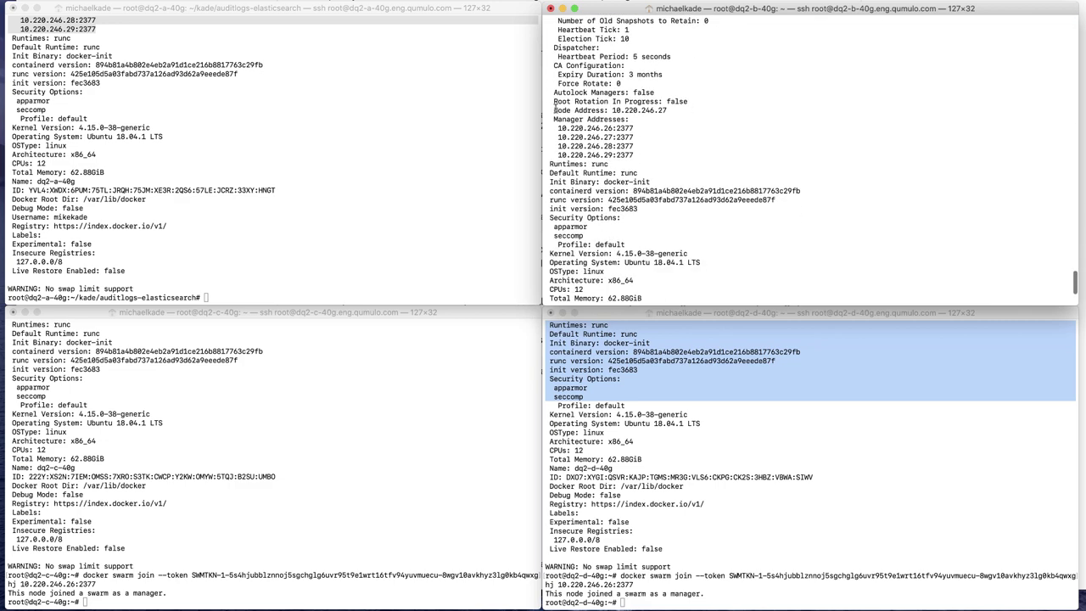
{"action": "left_click_drag", "start_coordinate": [552, 118], "coordinate": [643, 153]}
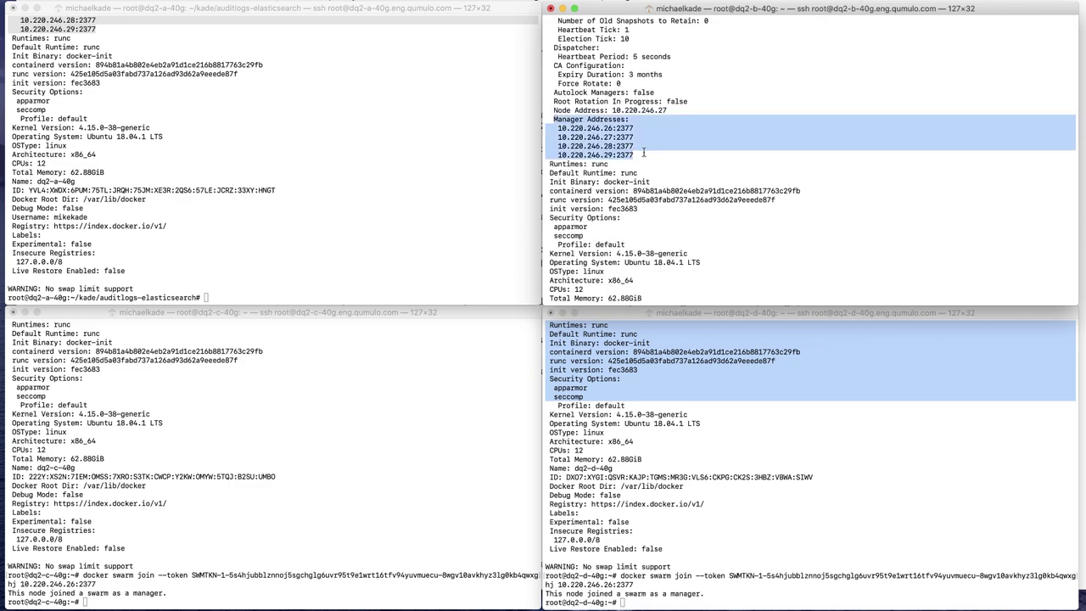
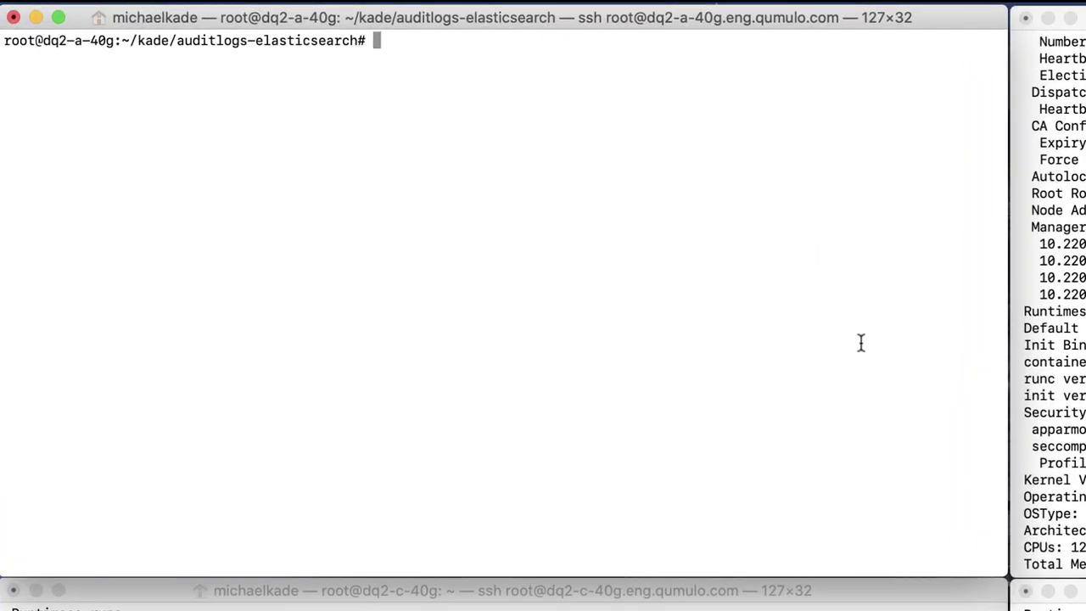
List the files in auditlogs-elasticsearch on dq2-a-40g, and change into the elk directory and list its contents
{"action": "type", "text": "ls"}
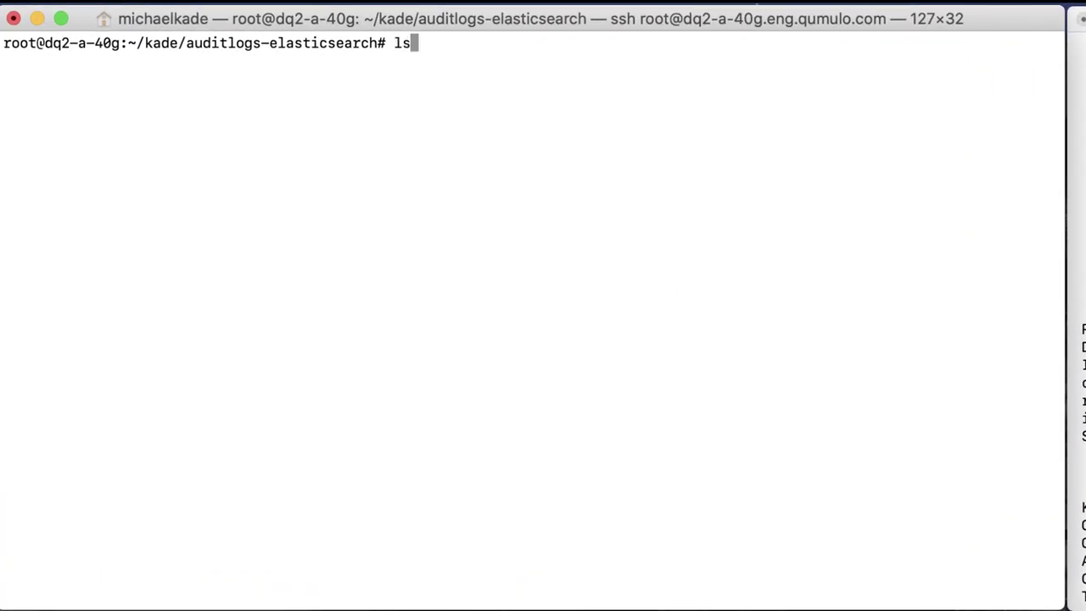
{"action": "key", "text": "Return"}
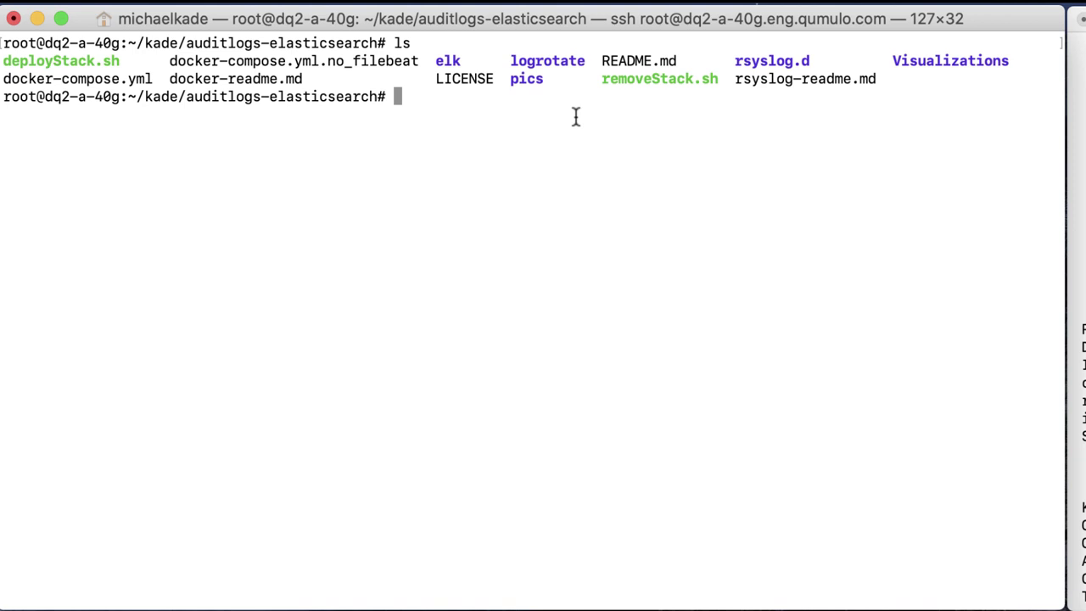
{"action": "type", "text": "cd elk"}
{"action": "key", "text": "Return"}
{"action": "type", "text": "ls"}
{"action": "key", "text": "Return"}
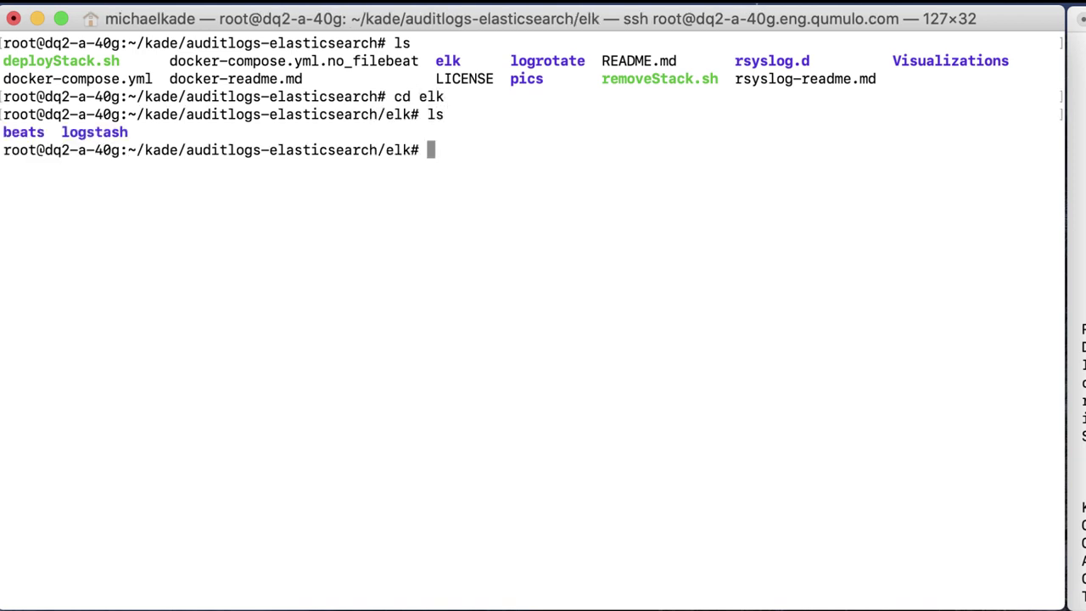
Change into the beats directory and its filebeat subdirectory, listing the contents of each
{"action": "type", "text": "cd beats"}
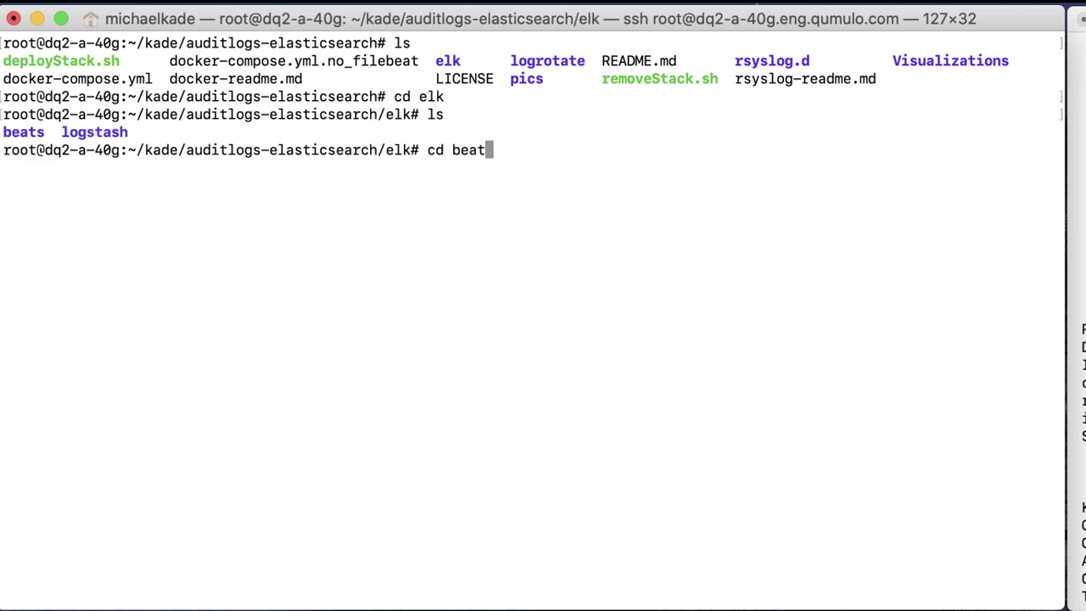
{"action": "key", "text": "Return"}
{"action": "type", "text": "ls"}
{"action": "key", "text": "Return"}
{"action": "type", "text": "cd file"}
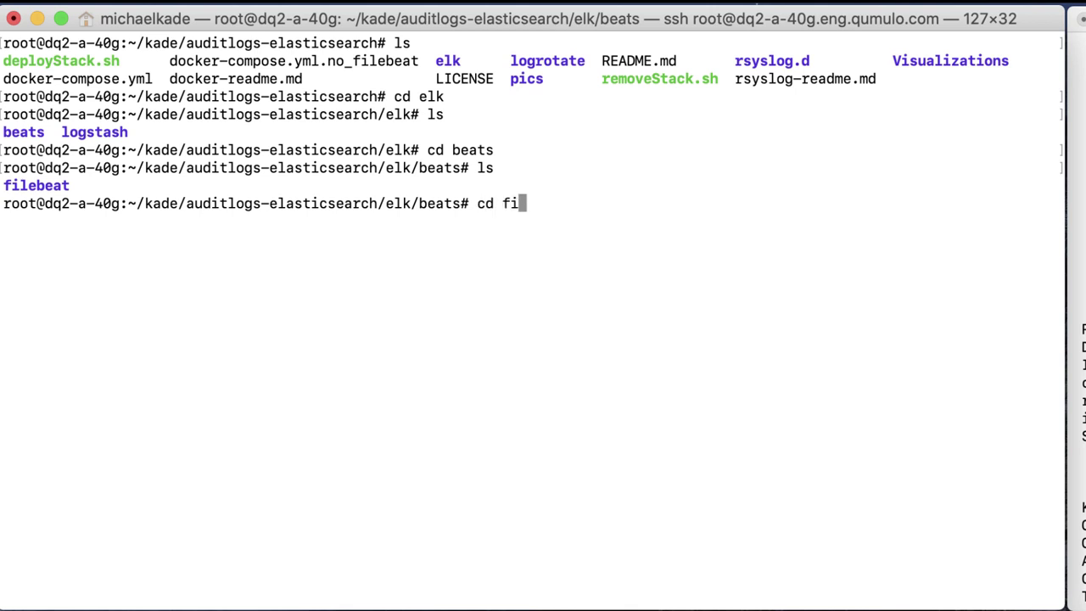
{"action": "key", "text": "Tab"}
{"action": "key", "text": "Return"}
{"action": "type", "text": "ls"}
{"action": "key", "text": "Return"}
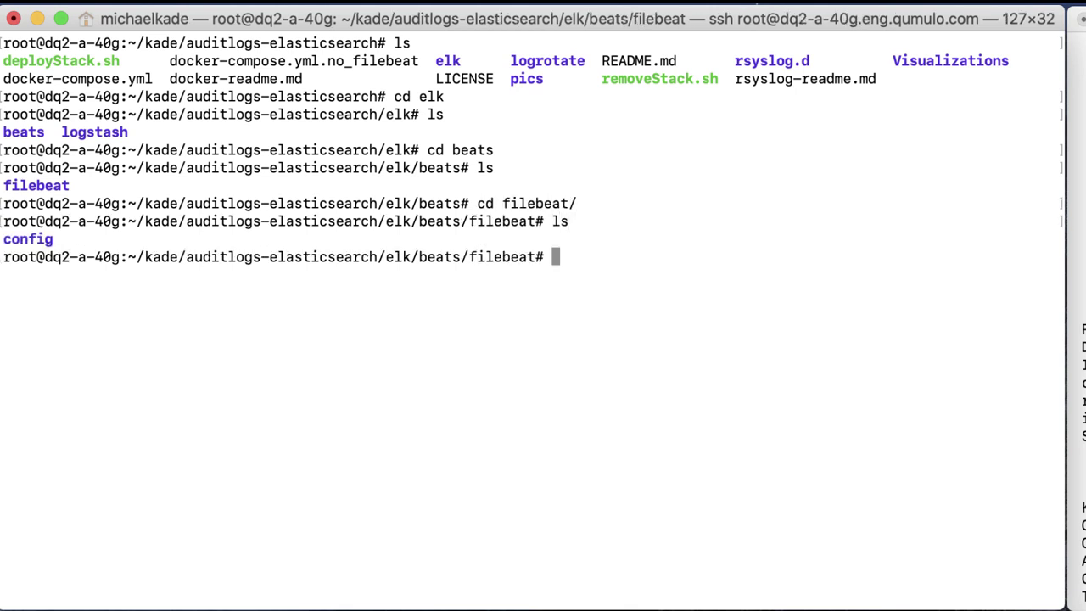
Change into filebeat's config directory, list its contents, and open filebeat.yml in Emacs
{"action": "type", "text": "cd conf"}
{"action": "key", "text": "Tab"}
{"action": "key", "text": "Return"}
{"action": "type", "text": "ls"}
{"action": "key", "text": "Return"}
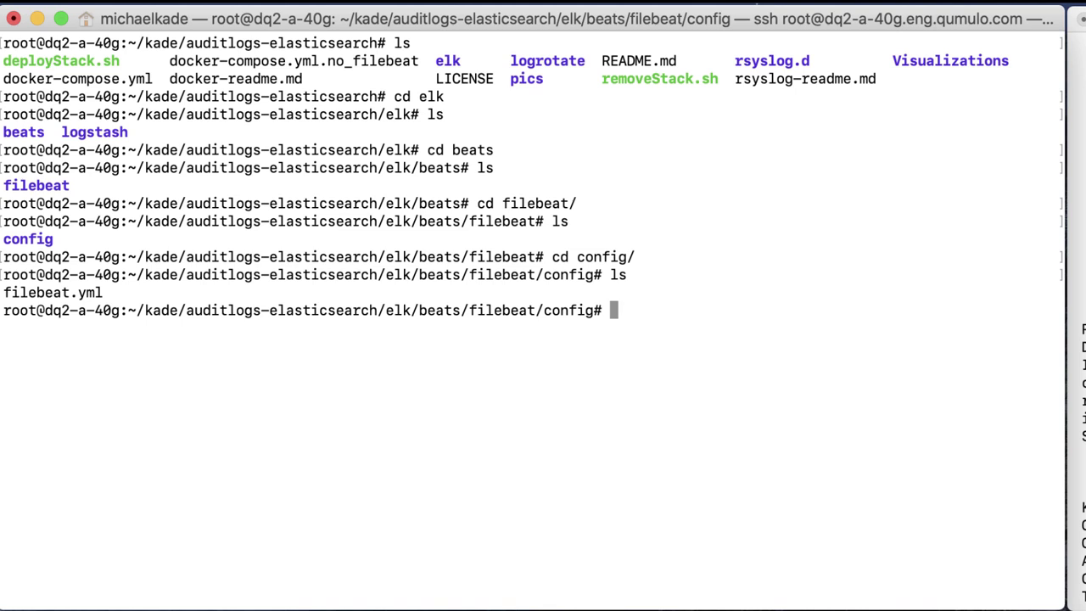
{"action": "type", "text": "emacs file"}
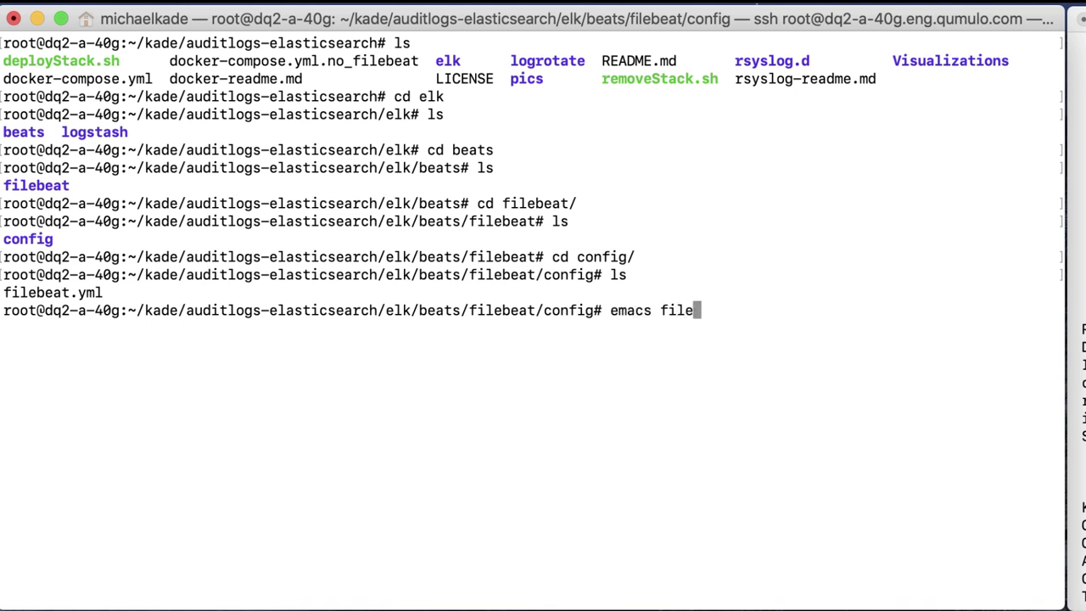
{"action": "key", "text": "Tab"}
{"action": "key", "text": "Return"}
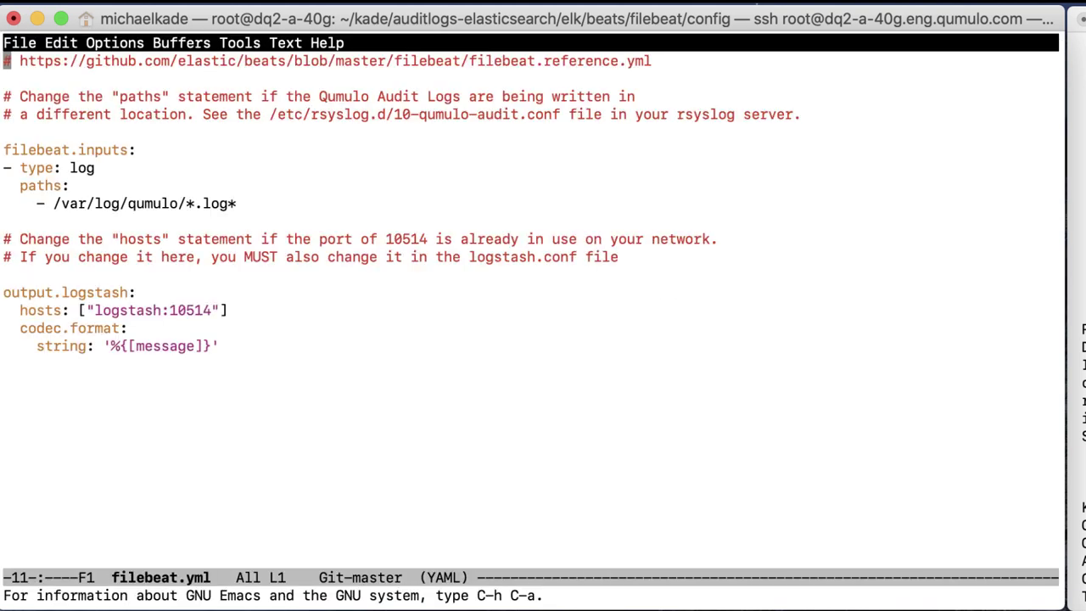
Examine the log paths entry under filebeat.inputs in filebeat.yml
{"action": "key", "text": "Down"}
{"action": "key", "text": "Down"}
{"action": "key", "text": "Down"}
{"action": "key", "text": "Down"}
{"action": "key", "text": "Down"}
{"action": "key", "text": "Down"}
{"action": "key", "text": "Down"}
{"action": "key", "text": "Down"}
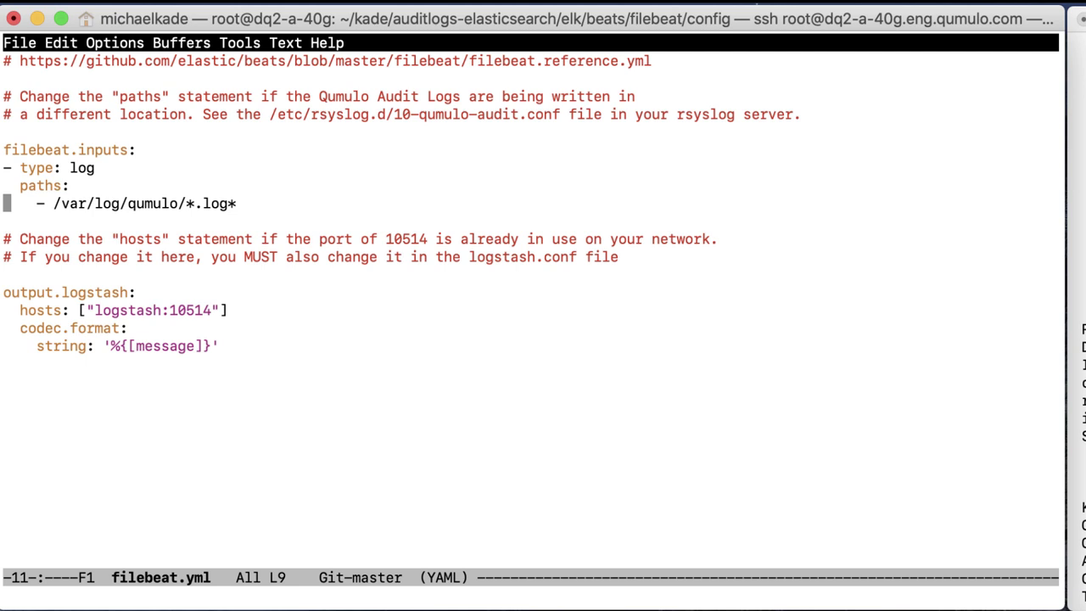
{"action": "key", "text": "Right"}
{"action": "key", "text": "Right"}
{"action": "key", "text": "Right"}
{"action": "key", "text": "Right"}
{"action": "key", "text": "Right"}
{"action": "key", "text": "Right"}
{"action": "key", "text": "Right"}
{"action": "key", "text": "Right"}
{"action": "key", "text": "Right"}
{"action": "key", "text": "Right"}
{"action": "key", "text": "Right"}
{"action": "key", "text": "Right"}
{"action": "key", "text": "Right"}
{"action": "key", "text": "Right"}
{"action": "key", "text": "Right"}
{"action": "key", "text": "Right"}
{"action": "key", "text": "ctrl+a"}
{"action": "key", "text": "Down"}
{"action": "key", "text": "Up"}
{"action": "key", "text": "ctrl+e"}
{"action": "key", "text": "Left"}
{"action": "key", "text": "Left"}
Examine the hosts setting under output.logstash in filebeat.yml and exit Emacs
{"action": "key", "text": "ctrl+a"}
{"action": "key", "text": "Down"}
{"action": "key", "text": "Down"}
{"action": "key", "text": "Down"}
{"action": "key", "text": "Down"}
{"action": "key", "text": "Down"}
{"action": "key", "text": "Down"}
{"action": "key", "text": "ctrl+e"}
{"action": "key", "text": "Left"}
{"action": "key", "text": "Left"}
{"action": "key", "text": "ctrl+a"}
{"action": "key", "text": "ctrl+e"}
{"action": "key", "text": "ctrl+a"}
{"action": "key", "text": "ctrl+x"}
{"action": "key", "text": "ctrl+c"}
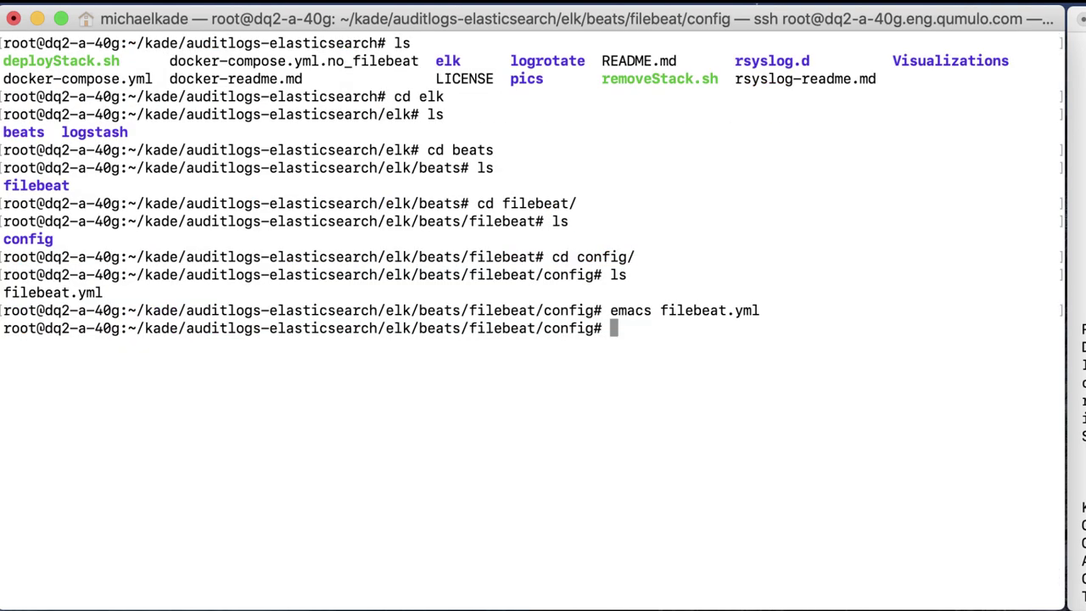
Return to the elk directory and change into logstash, listing the contents of both
{"action": "type", "text": "cd ../../.."}
{"action": "key", "text": "Return"}
{"action": "type", "text": "ls"}
{"action": "key", "text": "Return"}
{"action": "type", "text": "cd logst"}
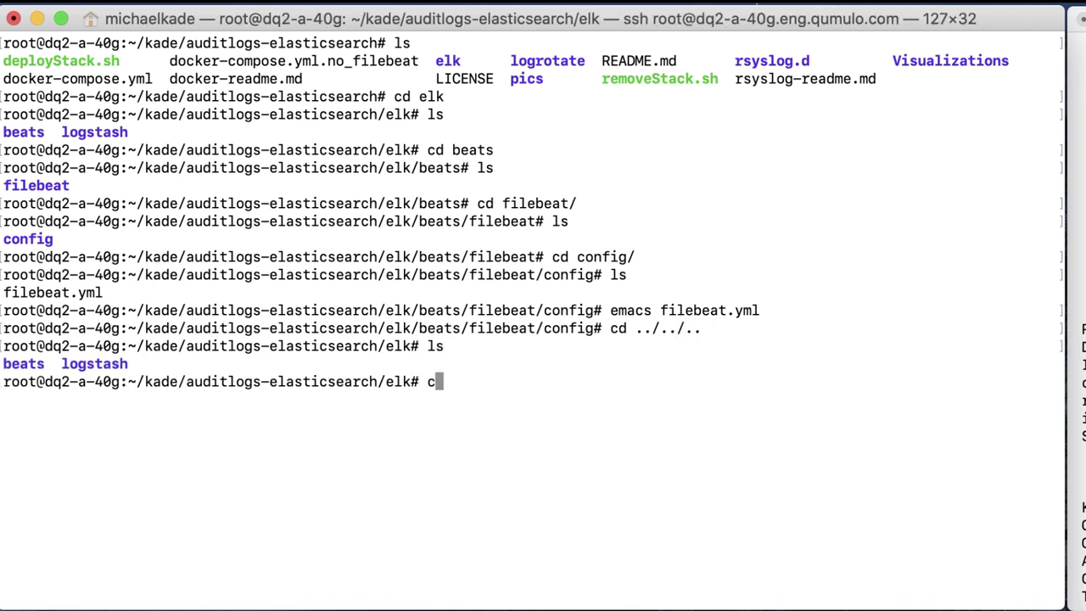
{"action": "key", "text": "Tab"}
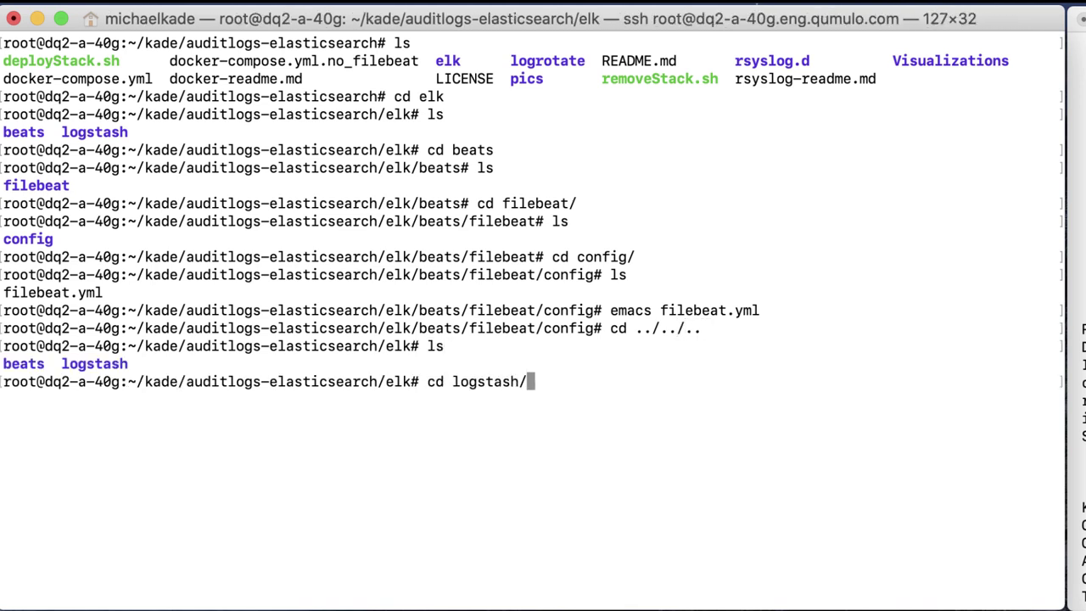
{"action": "key", "text": "Return"}
{"action": "type", "text": "ls"}
{"action": "key", "text": "Return"}
Change into logstash's config directory and list its contents
{"action": "type", "text": "cd con"}
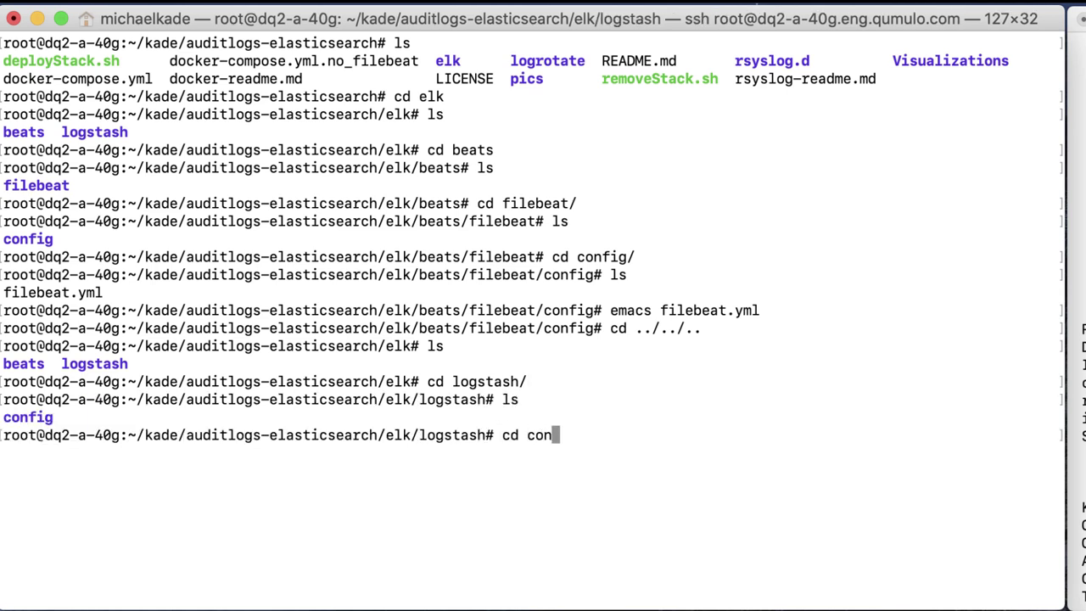
{"action": "key", "text": "Tab"}
{"action": "key", "text": "Return"}
{"action": "type", "text": "ls"}
{"action": "key", "text": "Return"}
{"action": "type", "text": "emacs"}
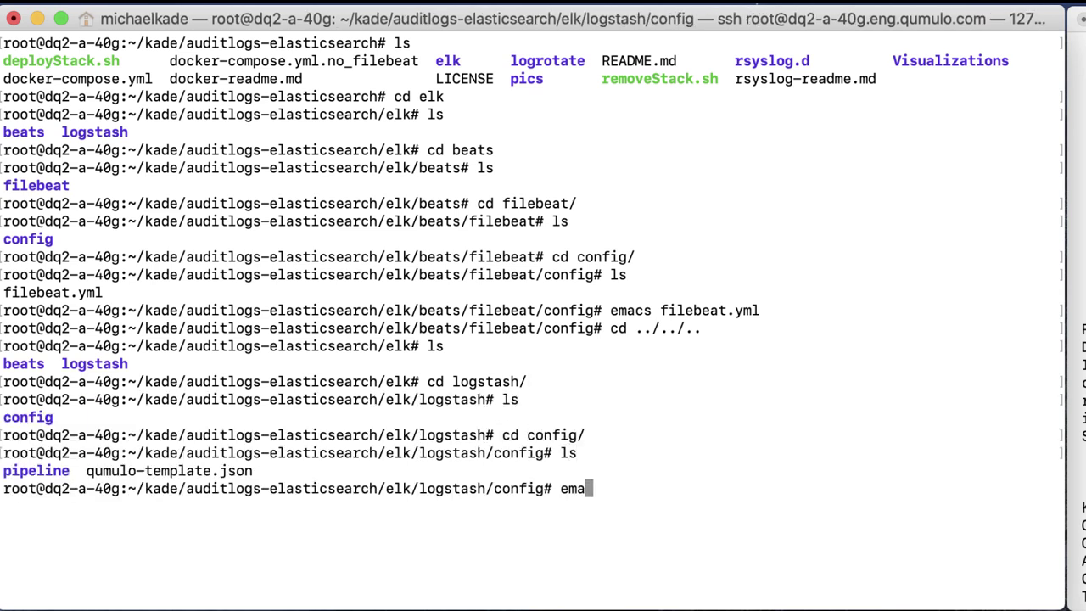
{"action": "key", "text": "BackSpace"}
{"action": "key", "text": "BackSpace"}
{"action": "key", "text": "BackSpace"}
{"action": "key", "text": "BackSpace"}
{"action": "key", "text": "BackSpace"}
{"action": "key", "text": "BackSpace"}
Change into the pipeline directory, list its files, and open logstash.conf in Emacs
{"action": "type", "text": "cd pi"}
{"action": "key", "text": "Tab"}
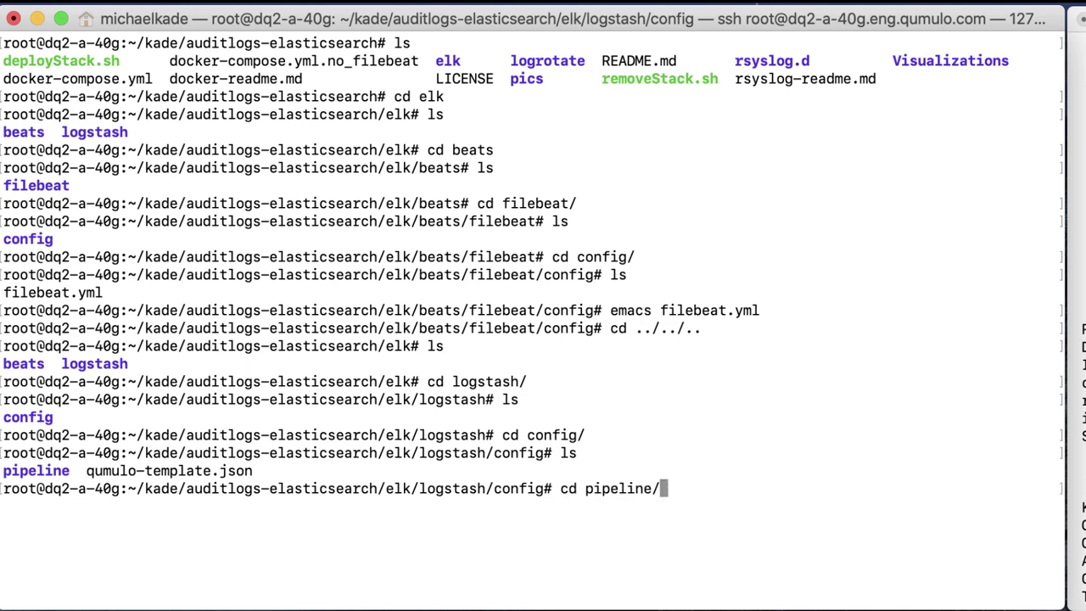
{"action": "key", "text": "Return"}
{"action": "type", "text": "ls"}
{"action": "key", "text": "Return"}
{"action": "type", "text": "emacs logst"}
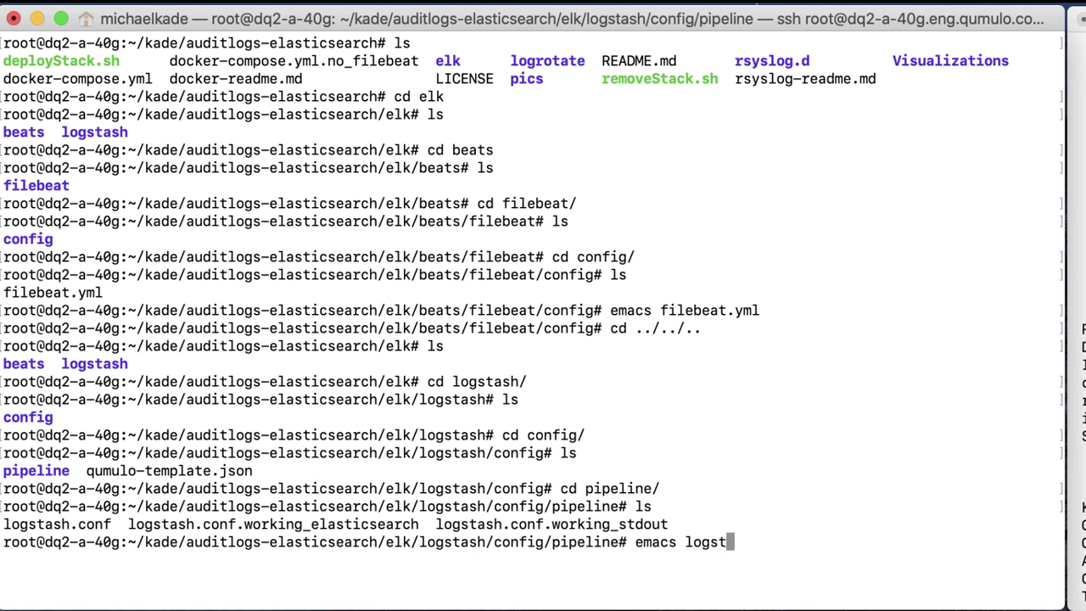
{"action": "key", "text": "Tab"}
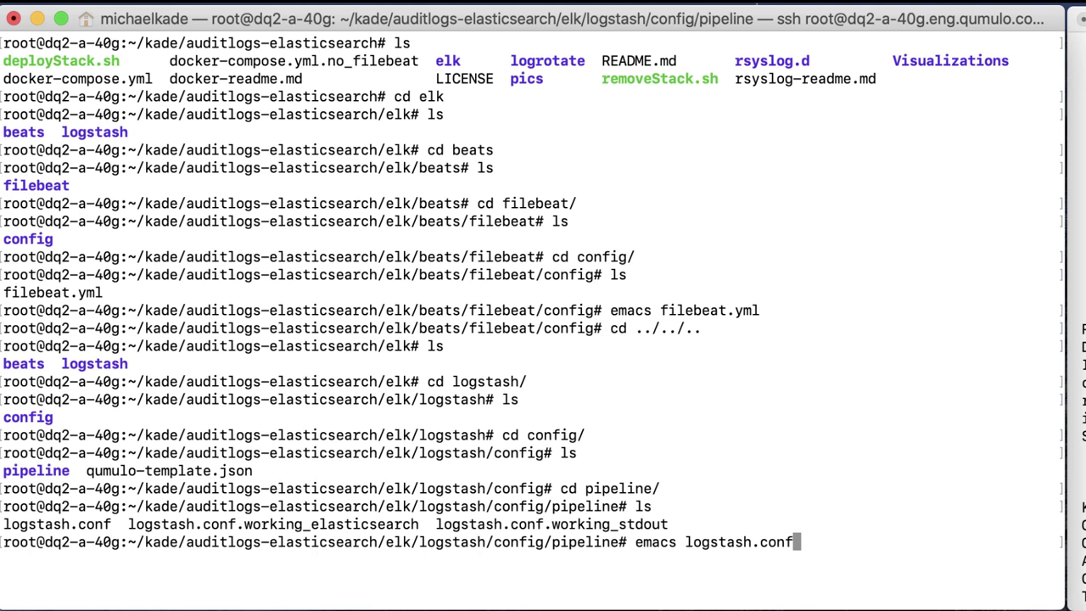
{"action": "key", "text": "Return"}
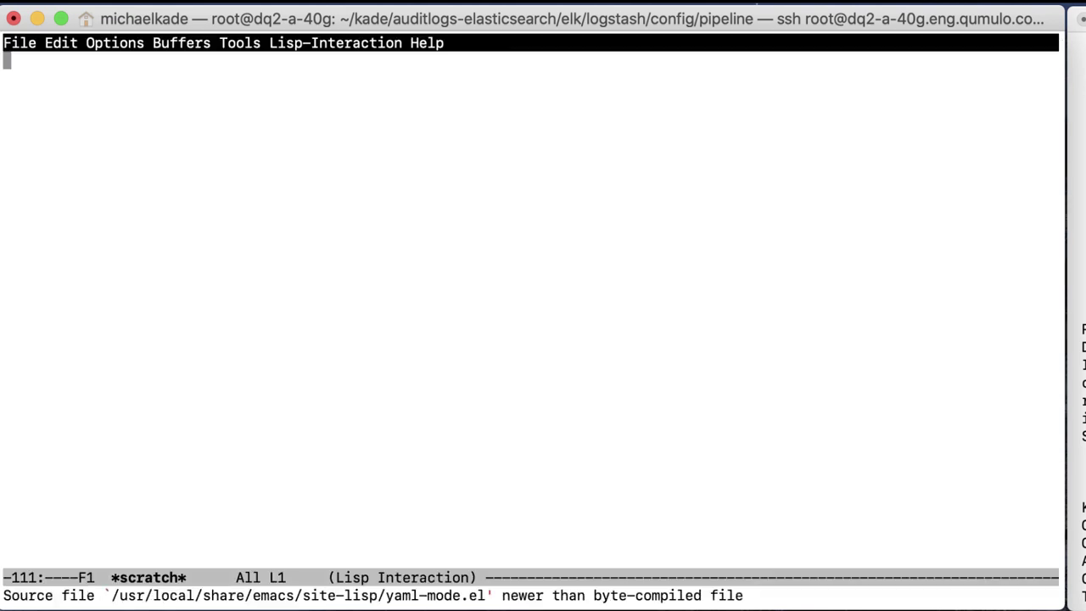
Examine the beats input block and its port setting in logstash.conf
{"action": "key", "text": "Down"}
{"action": "key", "text": "Down"}
{"action": "key", "text": "Down"}
{"action": "key", "text": "Down"}
{"action": "key", "text": "Down"}
{"action": "key", "text": "Down"}
{"action": "key", "text": "Down"}
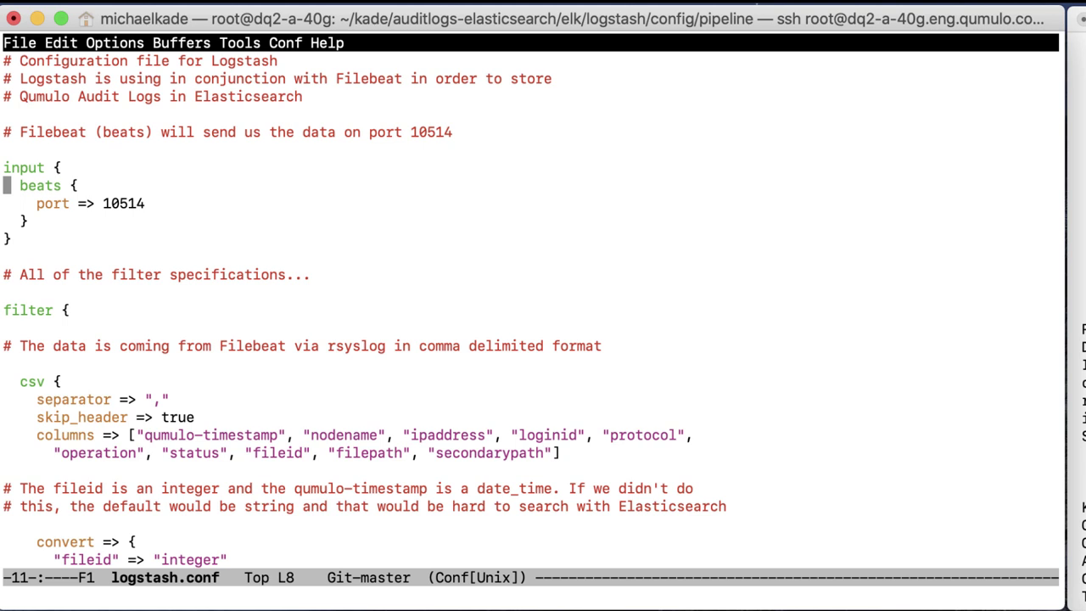
{"action": "key", "text": "Down"}
{"action": "key", "text": "Down"}
{"action": "key", "text": "Down"}
{"action": "key", "text": "Down"}
Examine the start of the filter block and the csv filter that parses the comma-delimited data in logstash.conf
{"action": "key", "text": "Down"}
{"action": "key", "text": "Down"}
{"action": "key", "text": "Down"}
{"action": "key", "text": "Down"}
{"action": "key", "text": "Down"}
{"action": "key", "text": "Down"}
{"action": "key", "text": "Down"}
{"action": "key", "text": "Down"}
{"action": "key", "text": "Down"}
{"action": "key", "text": "Up"}
{"action": "key", "text": "Up"}
{"action": "key", "text": "Up"}
{"action": "key", "text": "Up"}
{"action": "key", "text": "Up"}
{"action": "key", "text": "Up"}
{"action": "key", "text": "ctrl+e"}
{"action": "key", "text": "Left"}
{"action": "key", "text": "ctrl+a"}
{"action": "key", "text": "Down"}
{"action": "key", "text": "Down"}
{"action": "key", "text": "Down"}
{"action": "key", "text": "Down"}
{"action": "key", "text": "Down"}
{"action": "key", "text": "Up"}
Examine the csv columns, the fileid and qumulo-timestamp conversions, and the filepath and nodename copy blocks in logstash.conf
{"action": "key", "text": "Down"}
{"action": "key", "text": "Down"}
{"action": "key", "text": "Down"}
{"action": "key", "text": "Down"}
{"action": "key", "text": "Down"}
{"action": "key", "text": "Down"}
{"action": "key", "text": "Down"}
{"action": "key", "text": "Down"}
{"action": "key", "text": "Down"}
{"action": "key", "text": "Down"}
{"action": "key", "text": "Down"}
{"action": "key", "text": "Down"}
{"action": "key", "text": "Down"}
{"action": "key", "text": "Down"}
{"action": "key", "text": "Down"}
{"action": "key", "text": "Down"}
{"action": "key", "text": "Down"}
{"action": "key", "text": "Down"}
{"action": "key", "text": "Down"}
{"action": "key", "text": "Down"}
{"action": "key", "text": "Down"}
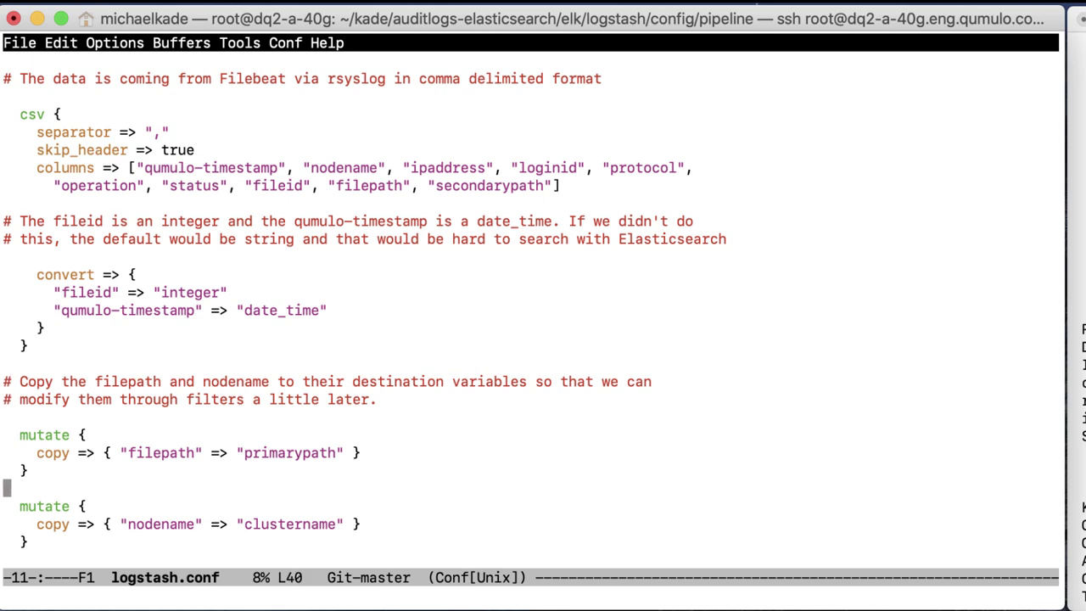
Examine the mutate gsub rule that strips the numeric node suffix from clustername in logstash.conf
{"action": "key", "text": "Down"}
{"action": "key", "text": "Down"}
{"action": "key", "text": "Down"}
{"action": "key", "text": "Down"}
{"action": "key", "text": "Down"}
{"action": "key", "text": "Down"}
{"action": "key", "text": "Down"}
{"action": "key", "text": "Down"}
{"action": "key", "text": "Down"}
{"action": "key", "text": "Down"}
{"action": "key", "text": "Down"}
{"action": "key", "text": "Down"}
{"action": "key", "text": "Down"}
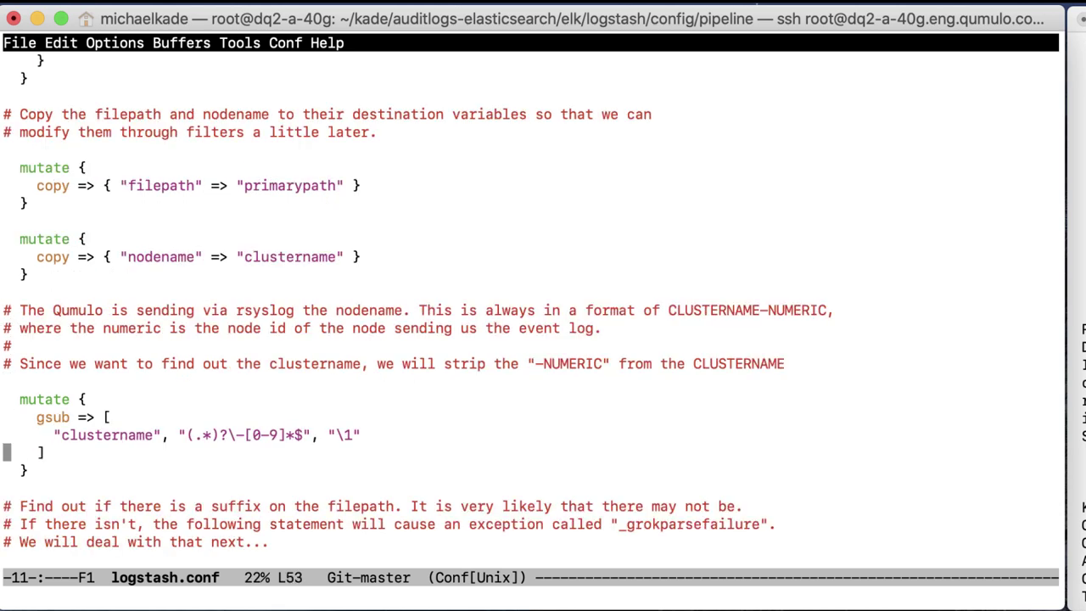
Examine the grok match that extracts the extension from filepath in logstash.conf
{"action": "key", "text": "Down"}
{"action": "key", "text": "Down"}
{"action": "key", "text": "Down"}
{"action": "key", "text": "Down"}
{"action": "key", "text": "Down"}
{"action": "key", "text": "Down"}
{"action": "key", "text": "Down"}
{"action": "key", "text": "Down"}
{"action": "key", "text": "Down"}
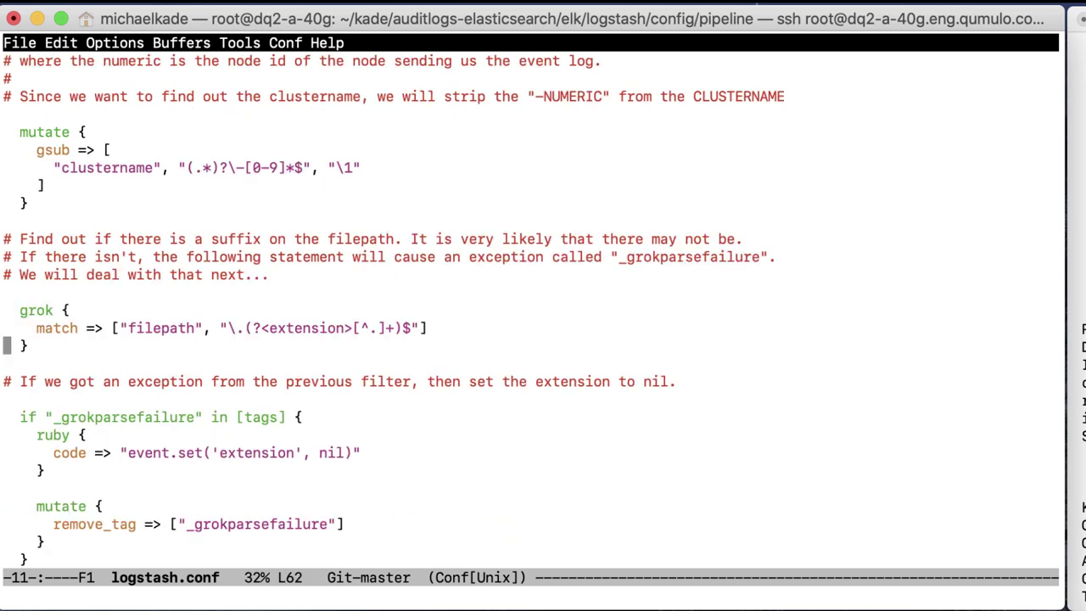
Examine the _grokparsefailure block that sets the extension to nil and removes the tag in logstash.conf
{"action": "key", "text": "Down"}
{"action": "key", "text": "Down"}
{"action": "key", "text": "Down"}
{"action": "key", "text": "Down"}
{"action": "key", "text": "Down"}
{"action": "key", "text": "Down"}
{"action": "key", "text": "Down"}
{"action": "key", "text": "Down"}
{"action": "key", "text": "Down"}
{"action": "key", "text": "Down"}
{"action": "key", "text": "Down"}
{"action": "key", "text": "Down"}
Examine the rule that clears extensions ending in a slash in logstash.conf, and close the file
{"action": "key", "text": "Down"}
{"action": "key", "text": "Down"}
{"action": "key", "text": "Down"}
{"action": "key", "text": "Down"}
{"action": "key", "text": "Down"}
{"action": "key", "text": "Down"}
{"action": "key", "text": "Down"}
{"action": "key", "text": "Down"}
{"action": "key", "text": "Down"}
{"action": "key", "text": "Down"}
{"action": "key", "text": "Down"}
{"action": "key", "text": "Down"}
{"action": "key", "text": "Down"}
{"action": "key", "text": "Down"}
{"action": "key", "text": "Down"}
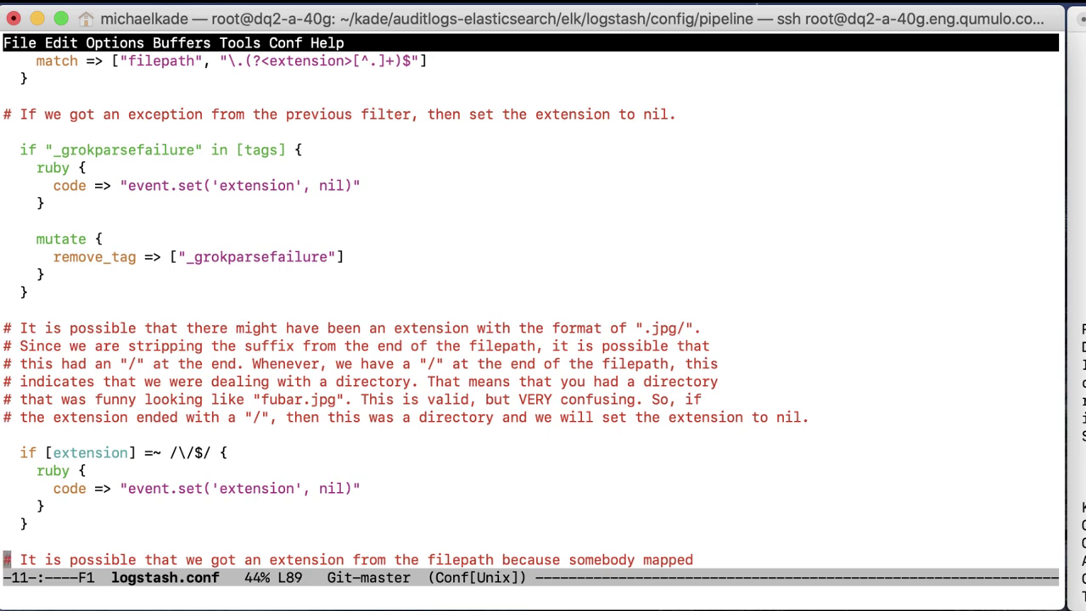
{"action": "key", "text": "Down"}
{"action": "key", "text": "Down"}
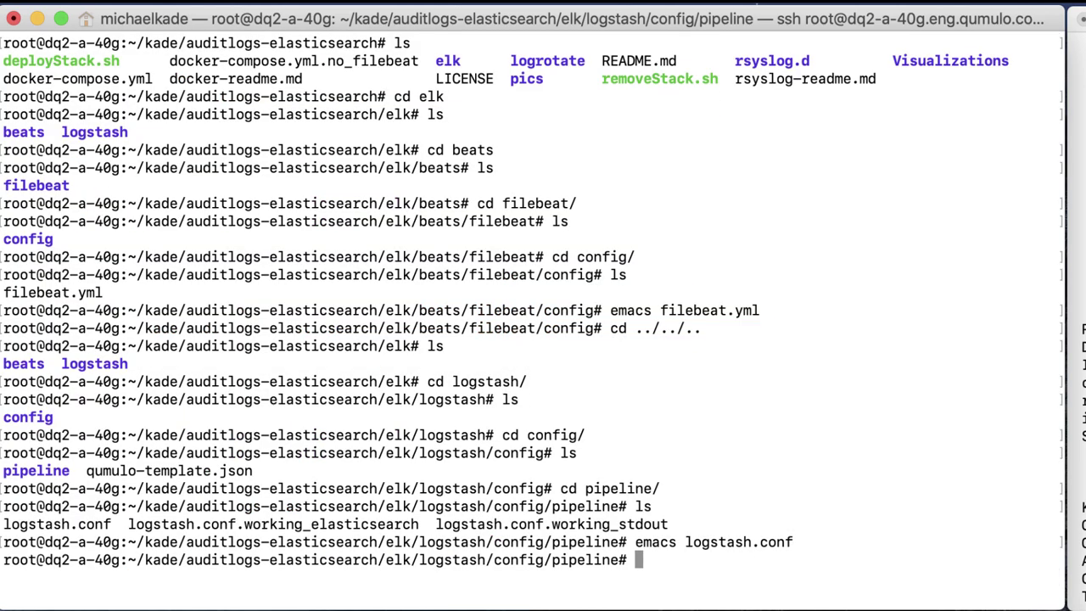
Go up two directory levels from pipeline to logstash and list the contents
{"action": "type", "text": "cd "}
{"action": "type", "text": "..//"}
{"action": "key", "text": "BackSpace"}
{"action": "type", "text": ".."}
{"action": "key", "text": "Return"}
{"action": "type", "text": "ls"}
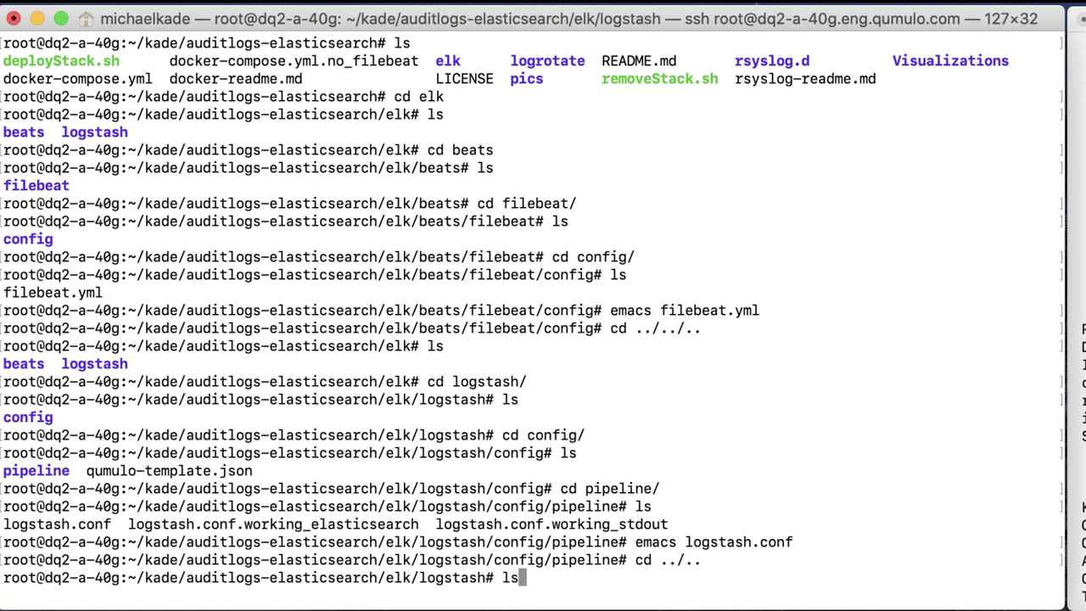
{"action": "key", "text": "Return"}
Move up through elk to the auditlogs-elasticsearch directory, listing the contents at each level
{"action": "type", "text": "cd .."}
{"action": "key", "text": "Return"}
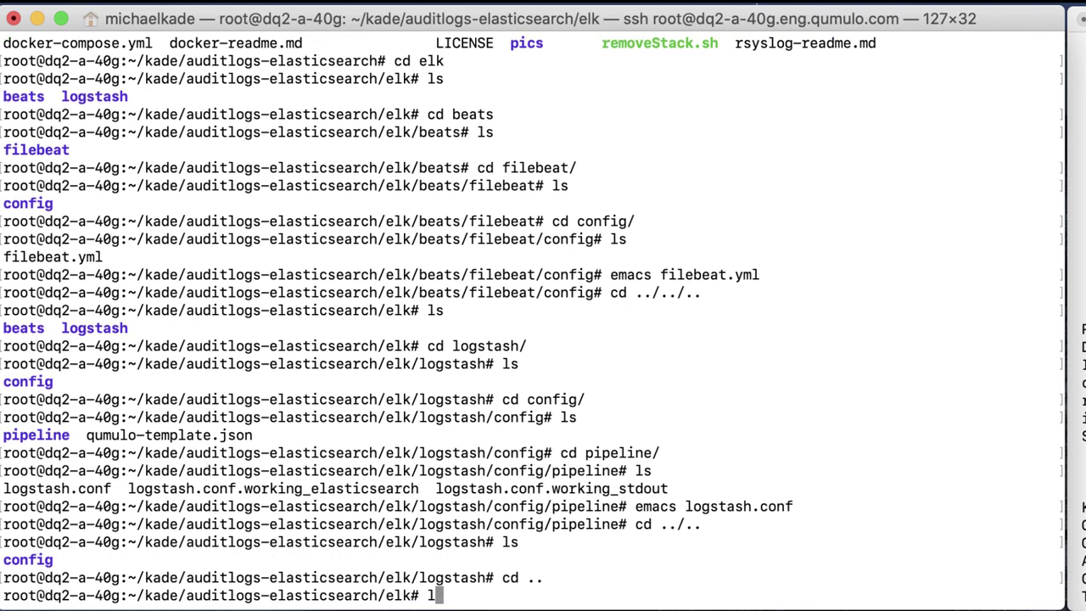
{"action": "type", "text": "ls"}
{"action": "key", "text": "Return"}
{"action": "type", "text": "cd .."}
{"action": "key", "text": "Return"}
{"action": "type", "text": "ls"}
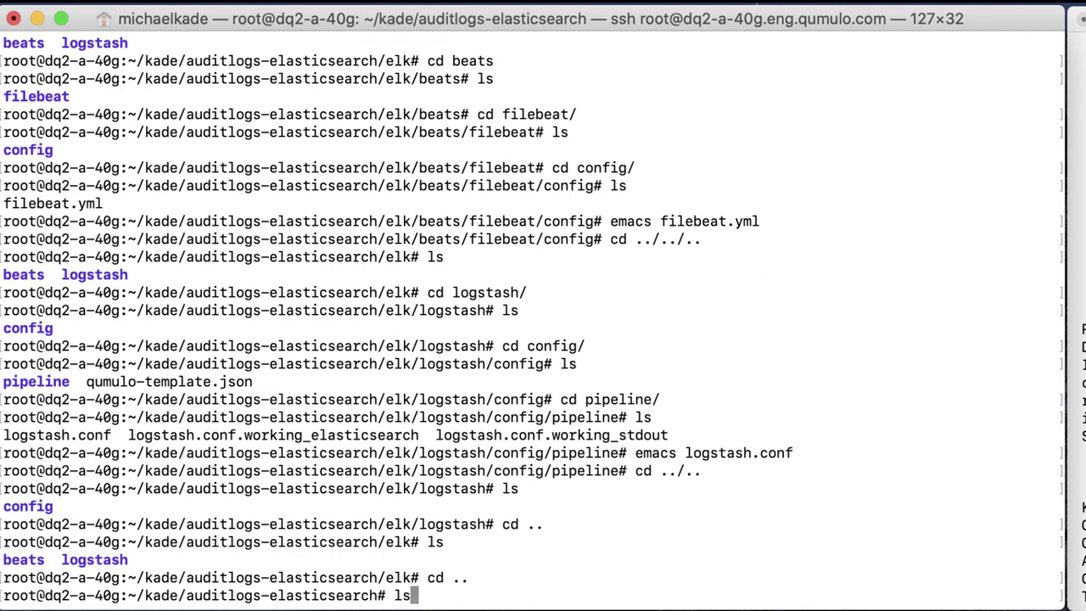
{"action": "key", "text": "Return"}
Open deployStack.sh in emacs and go to its exported environment variables
{"action": "type", "text": "emacs depl"}
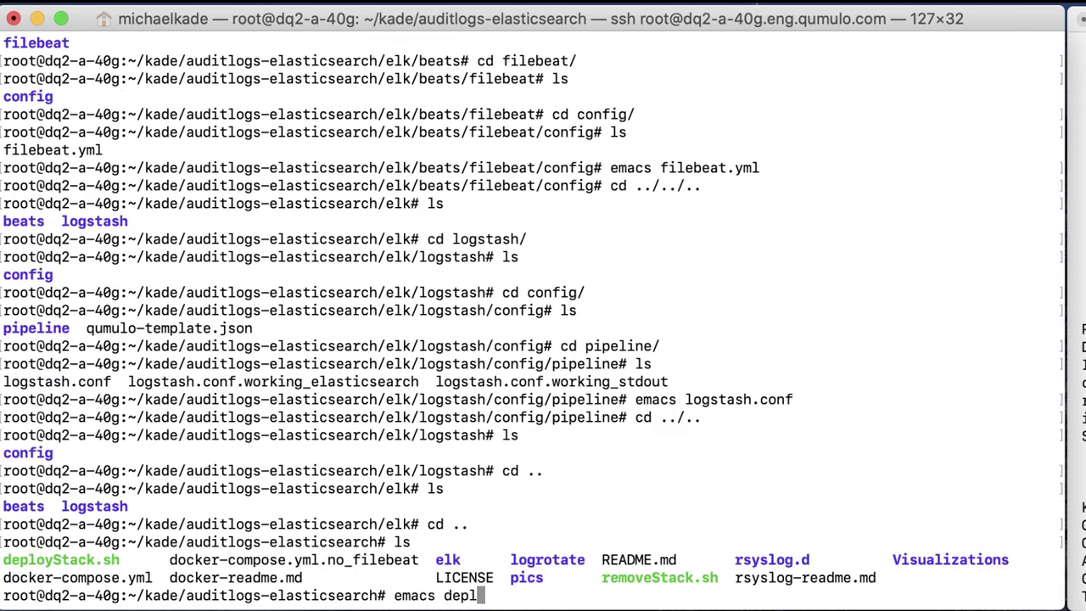
{"action": "key", "text": "Tab"}
{"action": "key", "text": "Return"}
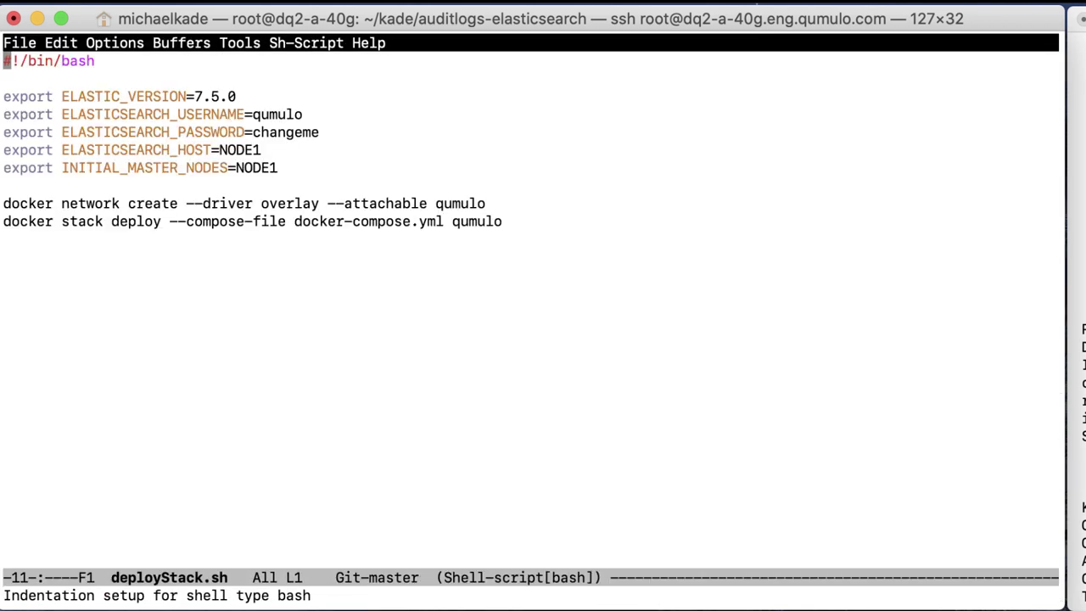
{"action": "key", "text": "Down"}
{"action": "key", "text": "Down"}
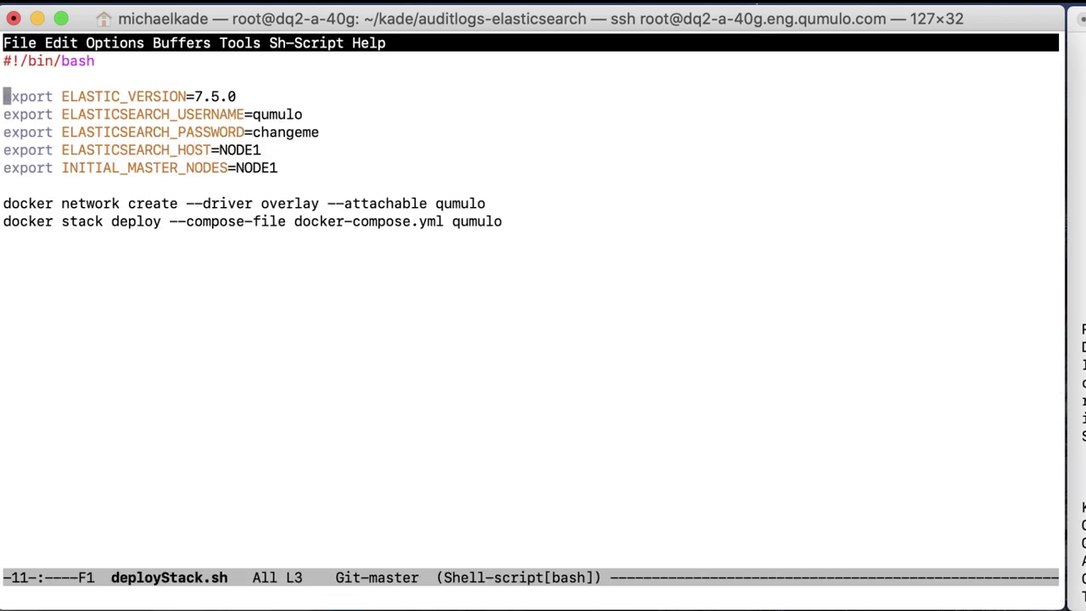
Set the ELASTICSEARCH_HOST variable in deployStack.sh to dq2-a-40g
{"action": "key", "text": "Down"}
{"action": "key", "text": "Down"}
{"action": "key", "text": "Down"}
{"action": "key", "text": "ctrl+e"}
{"action": "key", "text": "Left"}
{"action": "key", "text": "Left"}
{"action": "key", "text": "Left"}
{"action": "key", "text": "Left"}
{"action": "key", "text": "Left"}
{"action": "key", "text": "ctrl+k"}
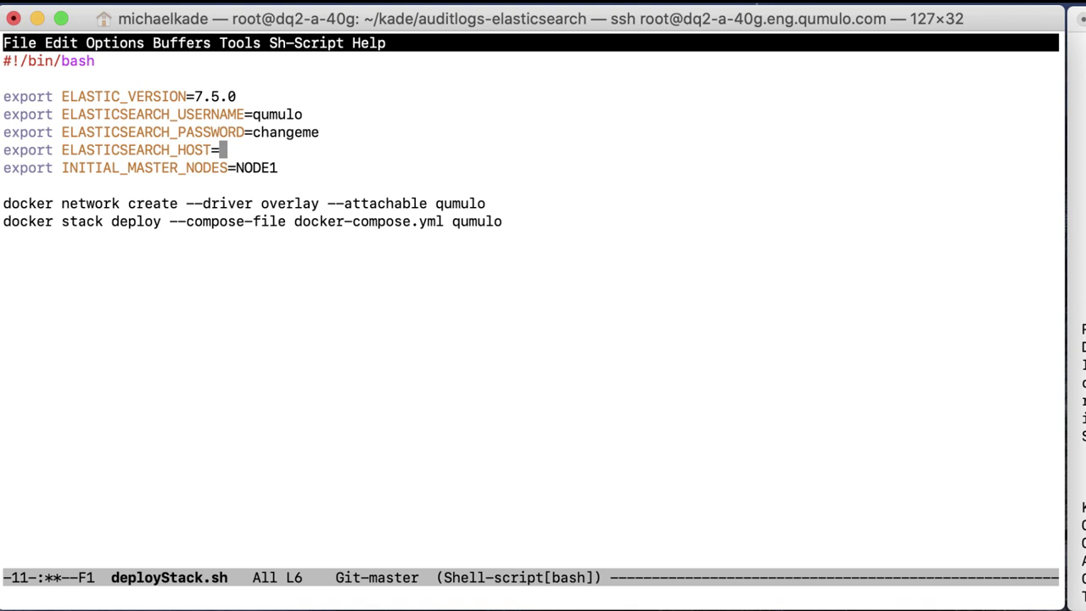
{"action": "type", "text": "dq2-a-40g"}
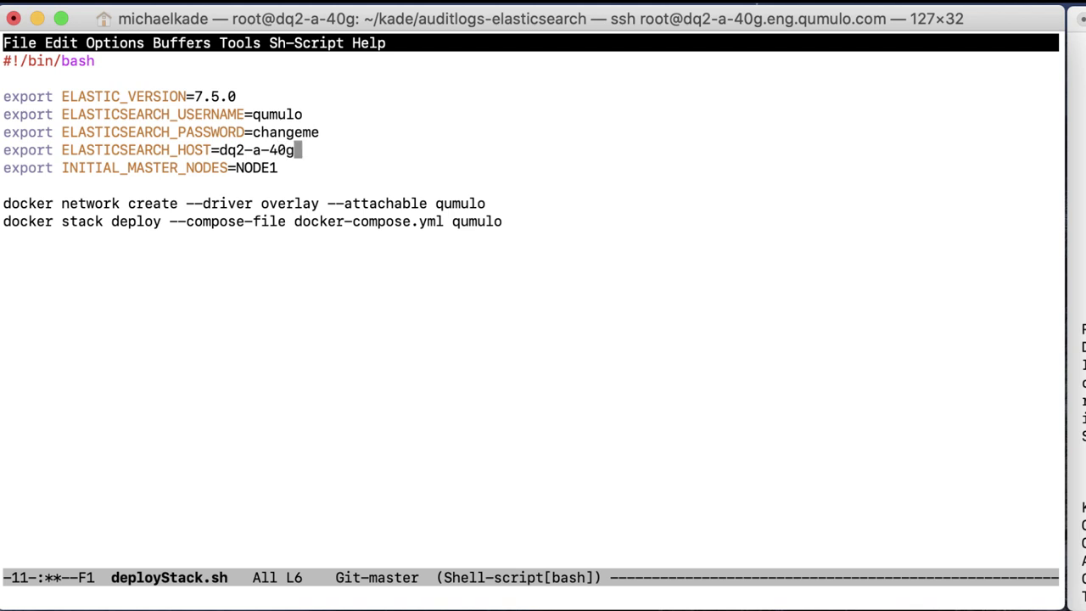
Set the INITIAL_MASTER_NODES variable in deployStack.sh to dq2-a-40g
{"action": "left_click", "coordinate": [282, 167]}
{"action": "key", "text": "Left"}
{"action": "key", "text": "Left"}
{"action": "key", "text": "Left"}
{"action": "key", "text": "Left"}
{"action": "key", "text": "ctrl+k"}
{"action": "key", "text": "Left"}
{"action": "key", "text": "ctrl+k"}
{"action": "type", "text": "dq"}
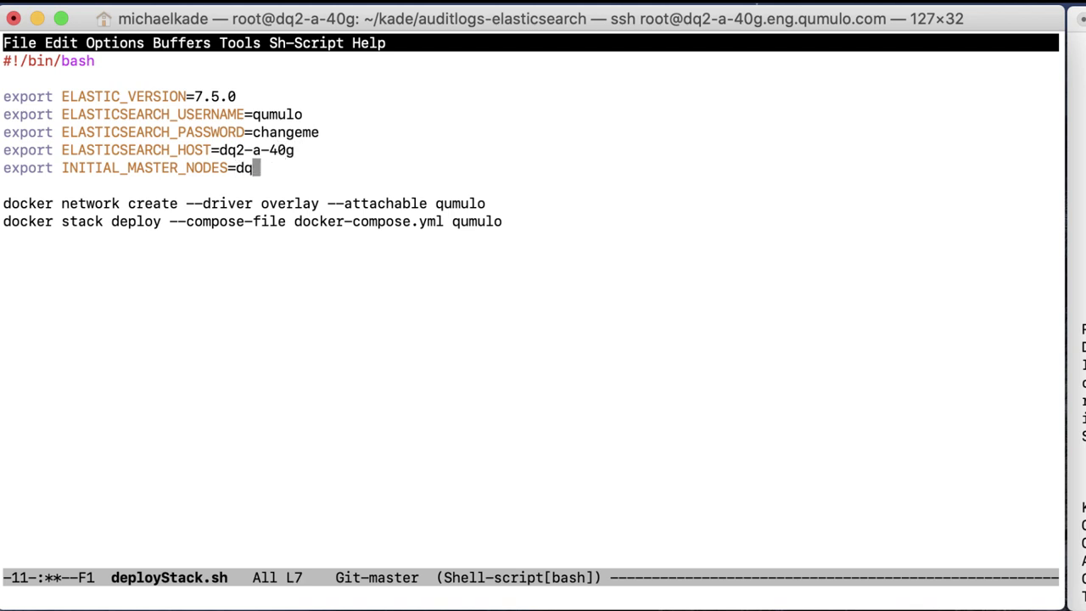
{"action": "type", "text": "2-a-40g"}
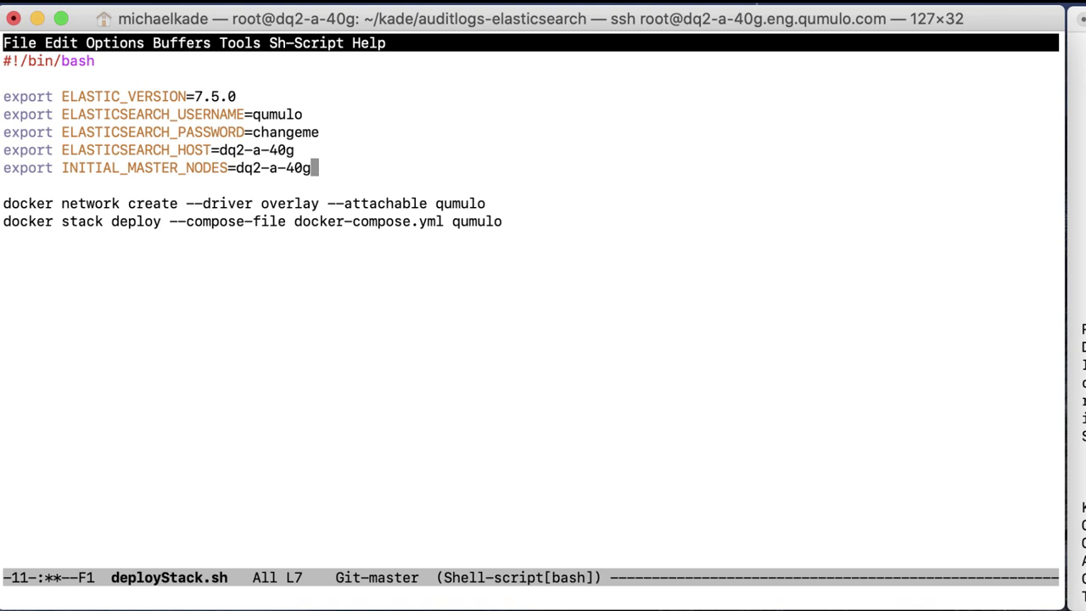
Review the Elasticsearch version and username exports, and exit emacs with deployStack.sh saved
{"action": "key", "text": "Up"}
{"action": "key", "text": "Up"}
{"action": "key", "text": "Up"}
{"action": "key", "text": "Up"}
{"action": "key", "text": "Down"}
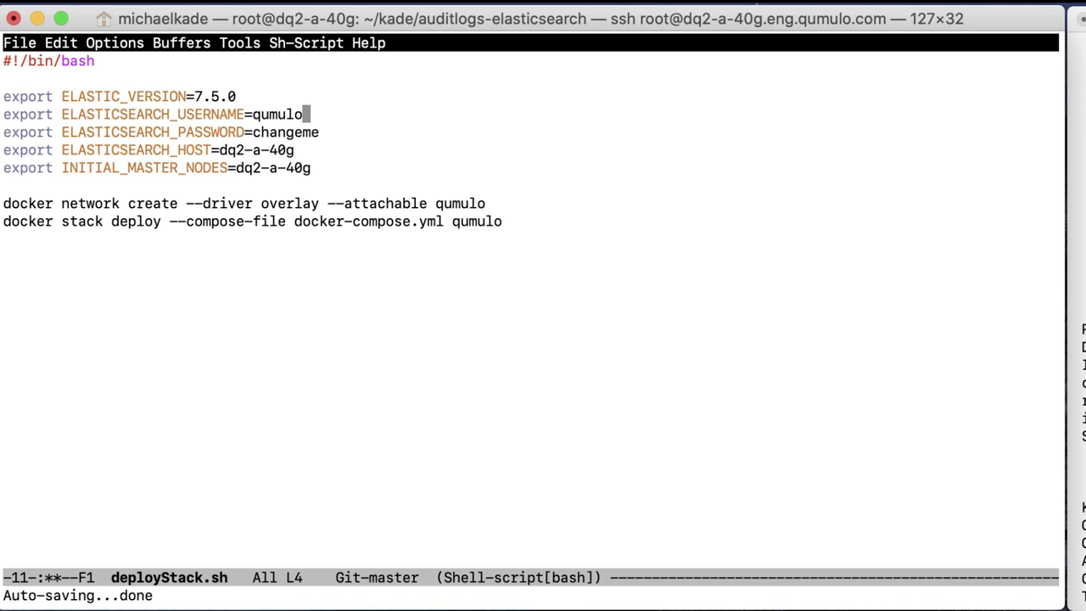
{"action": "key", "text": "ctrl+x"}
{"action": "key", "text": "ctrl+c"}
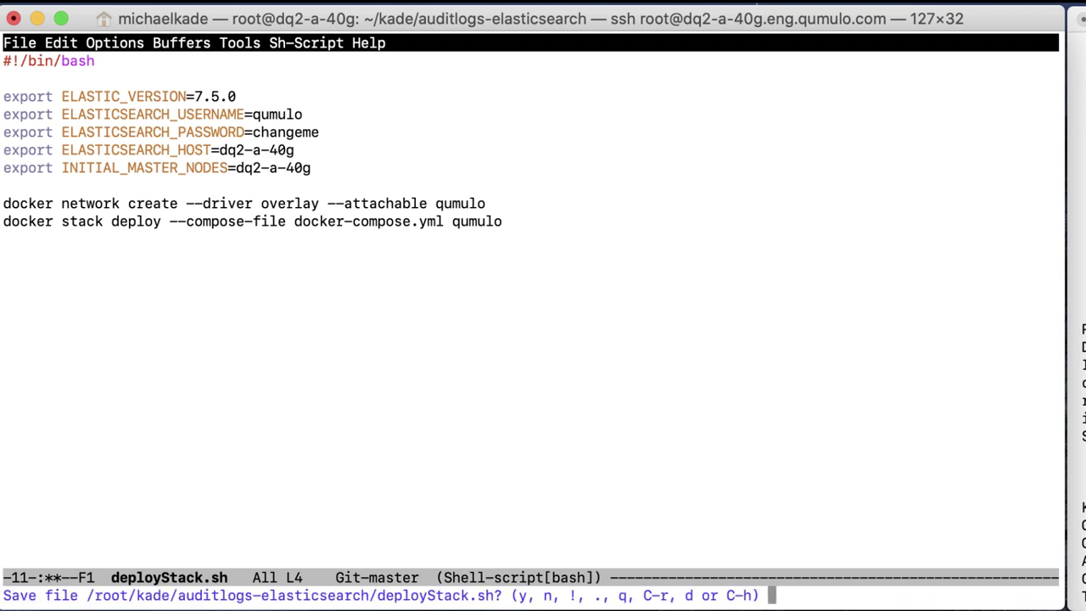
{"action": "type", "text": "ye"}
{"action": "key", "text": "BackSpace"}
List the auditlogs-elasticsearch directory and open docker-compose.yml in emacs
{"action": "type", "text": "ls"}
{"action": "key", "text": "Return"}
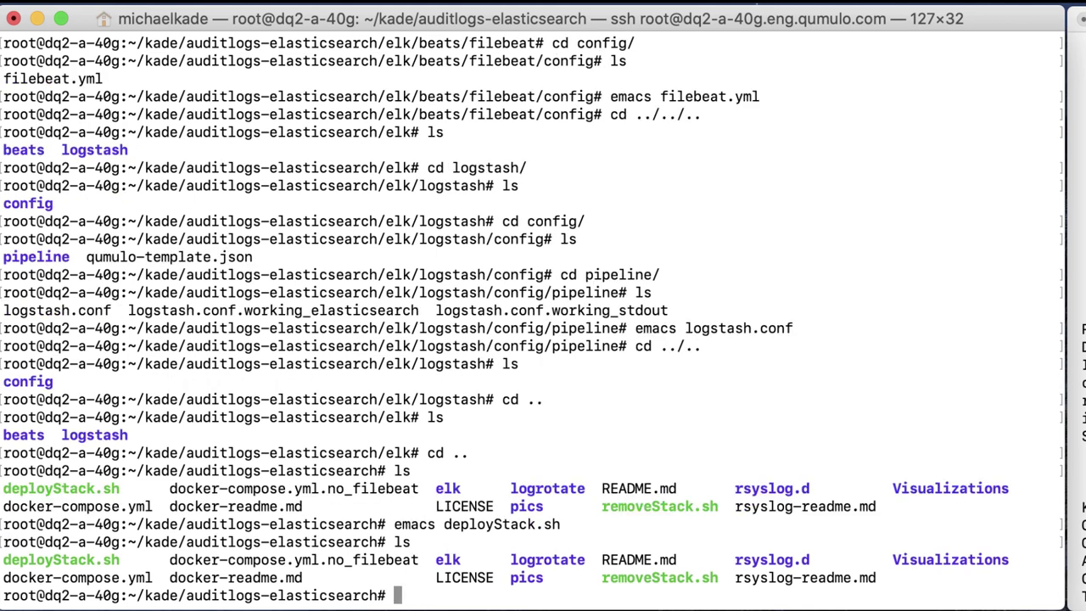
{"action": "type", "text": "emacs docker-com"}
{"action": "key", "text": "Tab"}
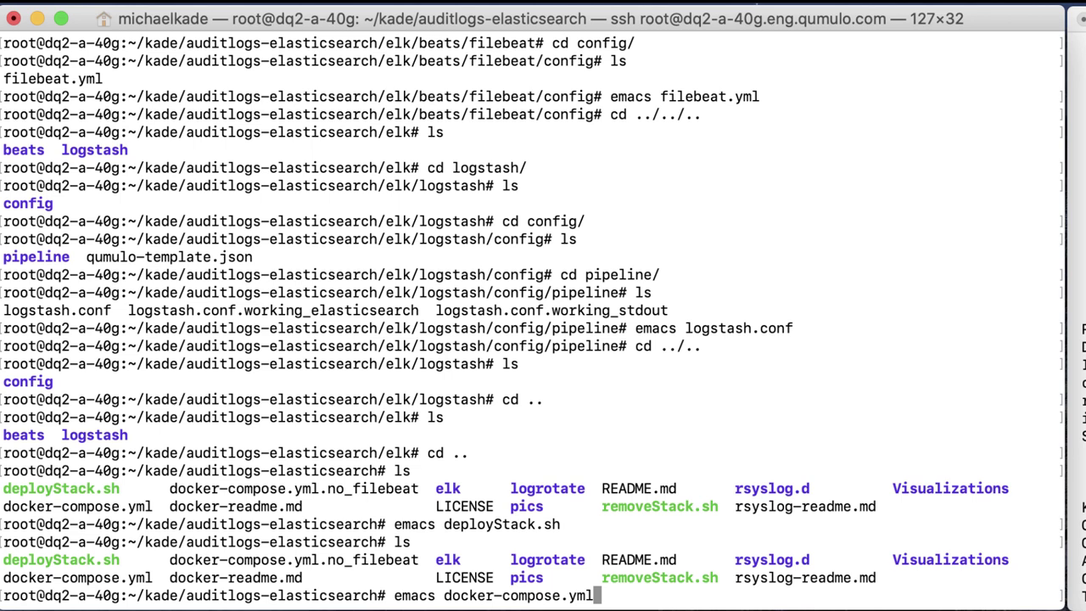
{"action": "key", "text": "Return"}
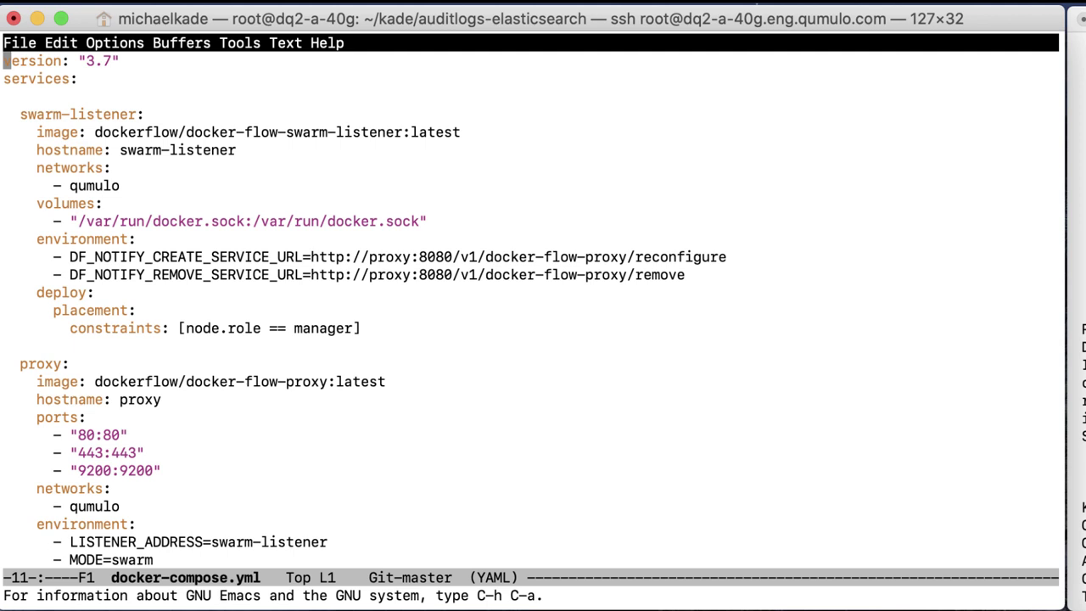
Examine the swarm-listener service's image, network, volume, notification URLs and placement constraint in docker-compose.yml
{"action": "key", "text": "Down"}
{"action": "key", "text": "Down"}
{"action": "key", "text": "Down"}
{"action": "key", "text": "Down"}
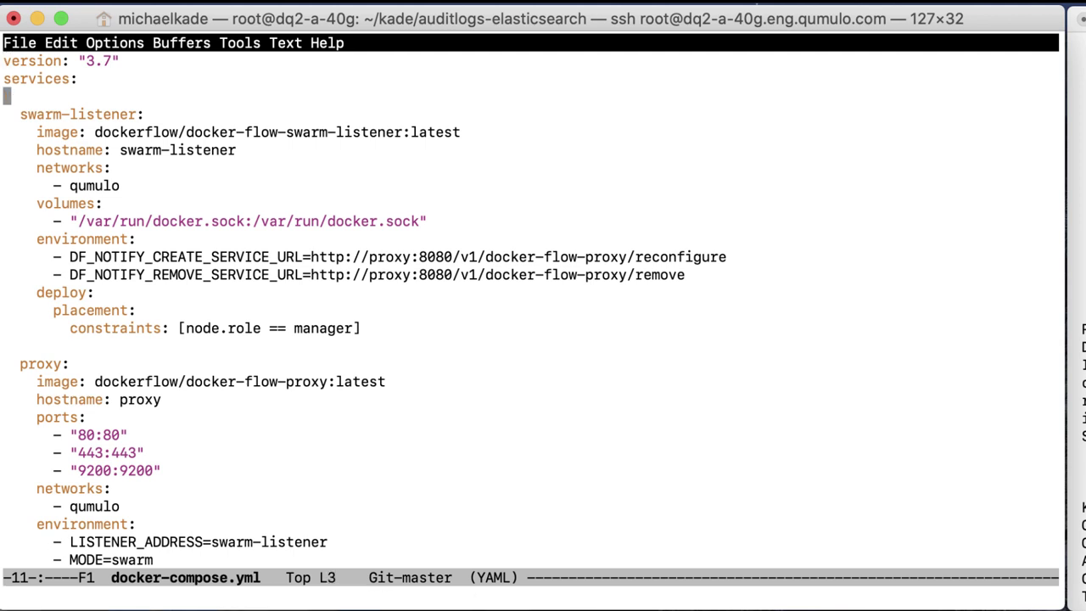
{"action": "key", "text": "Down"}
{"action": "key", "text": "Down"}
{"action": "key", "text": "Down"}
{"action": "key", "text": "Down"}
{"action": "key", "text": "Down"}
{"action": "key", "text": "Down"}
{"action": "key", "text": "Down"}
{"action": "key", "text": "Down"}
{"action": "key", "text": "Down"}
{"action": "key", "text": "Down"}
{"action": "key", "text": "Down"}
{"action": "key", "text": "Down"}
Examine the proxy service's image, published ports, network and environment settings in docker-compose.yml
{"action": "key", "text": "Down"}
{"action": "key", "text": "Down"}
{"action": "key", "text": "Up"}
{"action": "key", "text": "Down"}
{"action": "key", "text": "Down"}
{"action": "key", "text": "Down"}
{"action": "key", "text": "Down"}
{"action": "key", "text": "Down"}
{"action": "key", "text": "Down"}
{"action": "key", "text": "Down"}
{"action": "key", "text": "Down"}
{"action": "key", "text": "Down"}
{"action": "key", "text": "Down"}
{"action": "key", "text": "Down"}
{"action": "key", "text": "Down"}
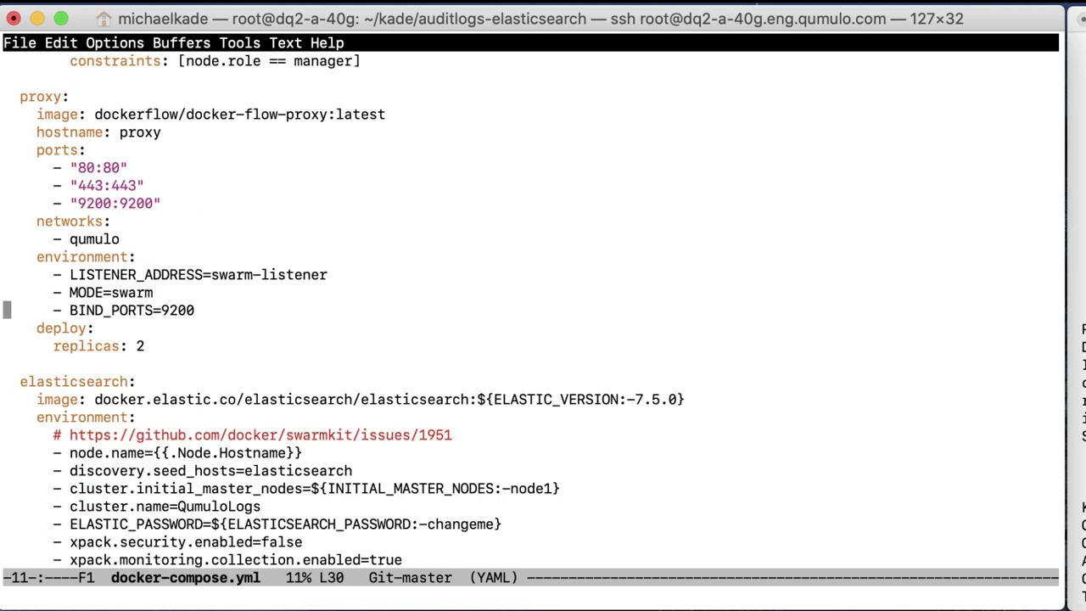
Go back over the proxy service from its hostname and port mappings through its replicas setting
{"action": "key", "text": "Up"}
{"action": "key", "text": "Up"}
{"action": "key", "text": "Up"}
{"action": "key", "text": "Up"}
{"action": "key", "text": "Up"}
{"action": "key", "text": "Up"}
{"action": "key", "text": "Up"}
{"action": "key", "text": "Up"}
{"action": "key", "text": "Up"}
{"action": "key", "text": "Up"}
{"action": "key", "text": "Down"}
{"action": "key", "text": "Down"}
{"action": "key", "text": "Down"}
{"action": "key", "text": "Down"}
{"action": "key", "text": "Down"}
{"action": "key", "text": "Down"}
{"action": "key", "text": "Down"}
{"action": "key", "text": "Down"}
{"action": "key", "text": "Down"}
{"action": "key", "text": "Down"}
{"action": "key", "text": "Down"}
{"action": "key", "text": "Down"}
{"action": "key", "text": "Down"}
Examine the elasticsearch service's image and environment settings down to network.host in docker-compose.yml
{"action": "key", "text": "Down"}
{"action": "key", "text": "Down"}
{"action": "key", "text": "Down"}
{"action": "key", "text": "Down"}
{"action": "key", "text": "Down"}
{"action": "key", "text": "Down"}
{"action": "key", "text": "Down"}
{"action": "key", "text": "Down"}
{"action": "key", "text": "Down"}
{"action": "key", "text": "Down"}
{"action": "key", "text": "Down"}
{"action": "key", "text": "Down"}
{"action": "key", "text": "Down"}
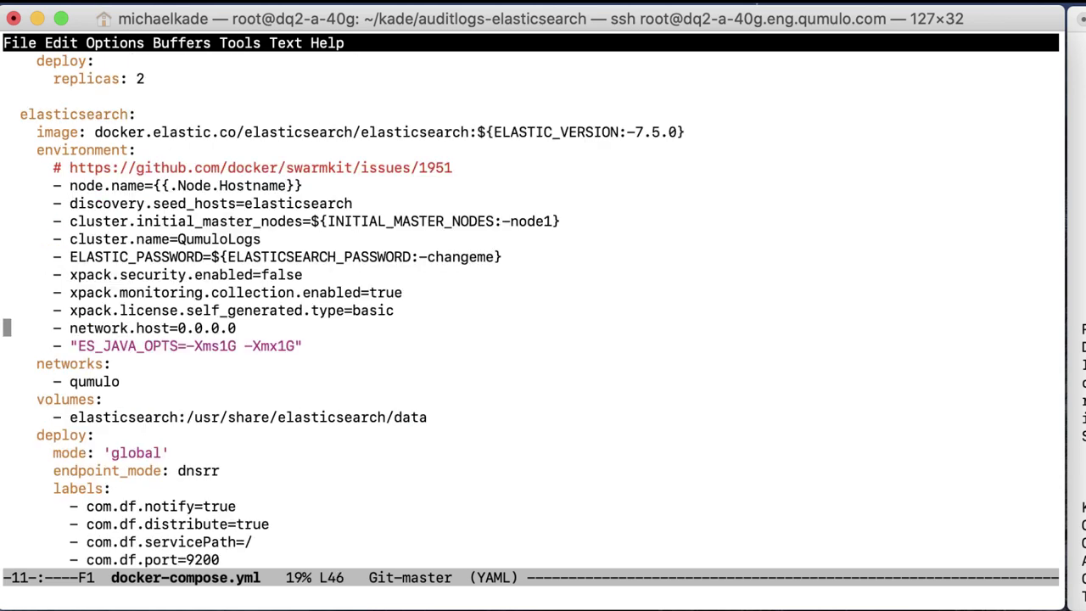
Examine the elasticsearch service from its cluster name and security settings through its network, volume and deploy mode in docker-compose.yml
{"action": "key", "text": "Up"}
{"action": "key", "text": "Up"}
{"action": "key", "text": "Up"}
{"action": "key", "text": "Up"}
{"action": "key", "text": "Up"}
{"action": "key", "text": "Down"}
{"action": "key", "text": "Down"}
{"action": "key", "text": "Down"}
{"action": "key", "text": "Down"}
{"action": "key", "text": "Down"}
{"action": "key", "text": "Down"}
{"action": "key", "text": "Down"}
{"action": "key", "text": "Down"}
{"action": "key", "text": "Down"}
{"action": "key", "text": "Down"}
{"action": "key", "text": "Down"}
{"action": "key", "text": "Down"}
{"action": "key", "text": "Up"}
{"action": "key", "text": "Down"}
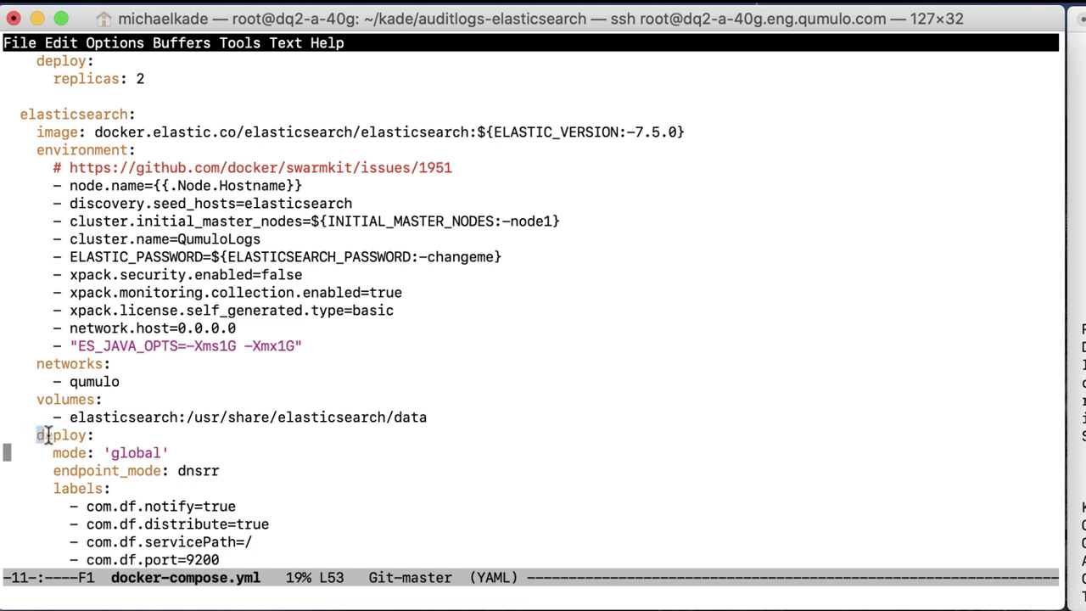
{"action": "left_click_drag", "start_coordinate": [37, 437], "coordinate": [172, 453]}
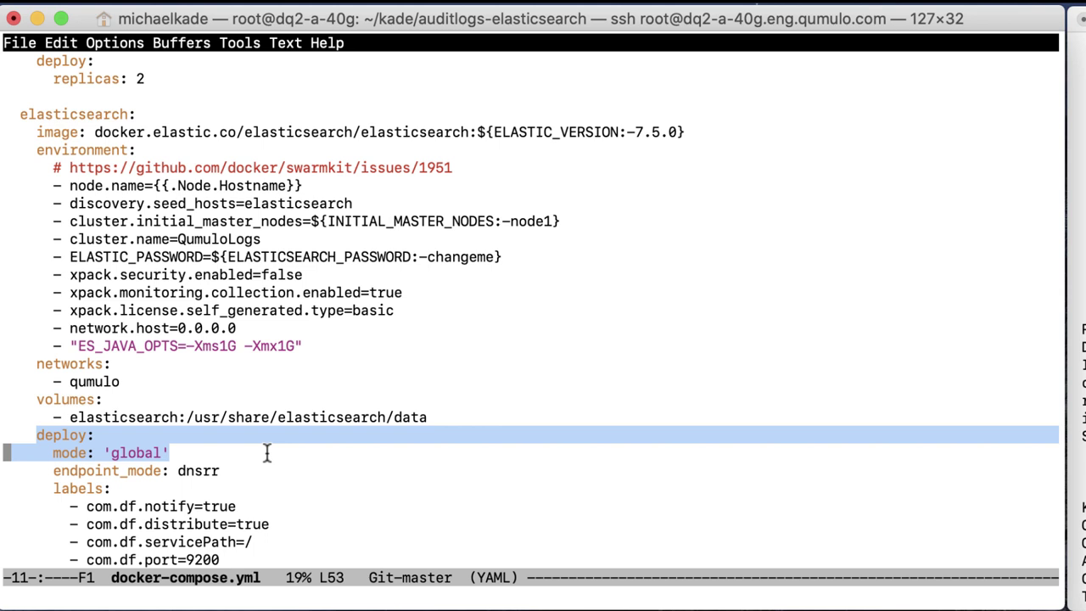
{"action": "left_click", "coordinate": [266, 453]}
Examine the elasticsearch service's endpoint mode and labels and the logstash service down to its configs in docker-compose.yml
{"action": "key", "text": "Down"}
{"action": "key", "text": "Down"}
{"action": "key", "text": "Down"}
{"action": "key", "text": "Down"}
{"action": "key", "text": "Down"}
{"action": "key", "text": "Down"}
{"action": "key", "text": "Down"}
{"action": "key", "text": "Down"}
{"action": "key", "text": "Down"}
{"action": "key", "text": "Down"}
{"action": "key", "text": "Up"}
{"action": "key", "text": "Down"}
{"action": "key", "text": "Down"}
{"action": "key", "text": "Down"}
{"action": "key", "text": "Down"}
{"action": "key", "text": "Down"}
{"action": "key", "text": "Down"}
{"action": "key", "text": "Down"}
{"action": "key", "text": "Down"}
{"action": "key", "text": "Down"}
{"action": "key", "text": "Down"}
{"action": "key", "text": "Down"}
{"action": "key", "text": "Down"}
{"action": "key", "text": "Down"}
{"action": "key", "text": "Down"}
{"action": "key", "text": "Down"}
{"action": "key", "text": "Down"}
{"action": "key", "text": "Up"}
{"action": "key", "text": "Up"}
{"action": "key", "text": "Up"}
{"action": "key", "text": "Up"}
{"action": "key", "text": "Up"}
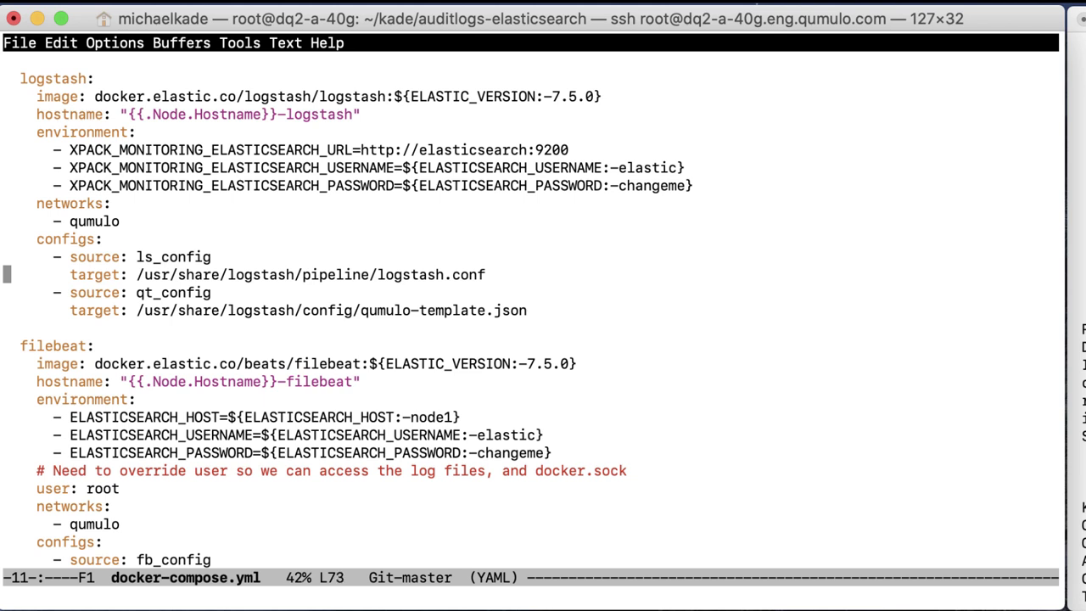
Examine the remaining logstash configs and the filebeat service's image, environment, user and config settings in docker-compose.yml
{"action": "key", "text": "ctrl+e"}
{"action": "key", "text": "Down"}
{"action": "key", "text": "Down"}
{"action": "key", "text": "Down"}
{"action": "key", "text": "Down"}
{"action": "key", "text": "Down"}
{"action": "key", "text": "Down"}
{"action": "key", "text": "Down"}
{"action": "key", "text": "Down"}
{"action": "key", "text": "Down"}
{"action": "key", "text": "Down"}
{"action": "key", "text": "Down"}
{"action": "key", "text": "Down"}
{"action": "key", "text": "Down"}
{"action": "key", "text": "Down"}
{"action": "key", "text": "Down"}
{"action": "key", "text": "Down"}
{"action": "key", "text": "Down"}
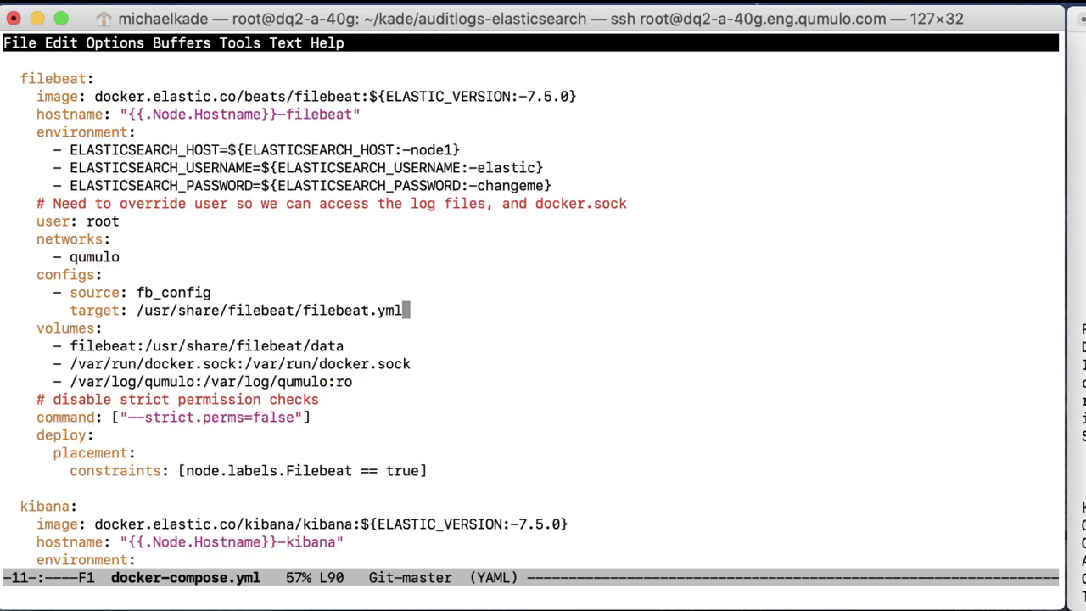
Look over the kibana service and the networks and volumes sections of docker-compose.yml, and exit the editor
{"action": "key", "text": "ctrl+a"}
{"action": "key", "text": "Down"}
{"action": "key", "text": "ctrl+v"}
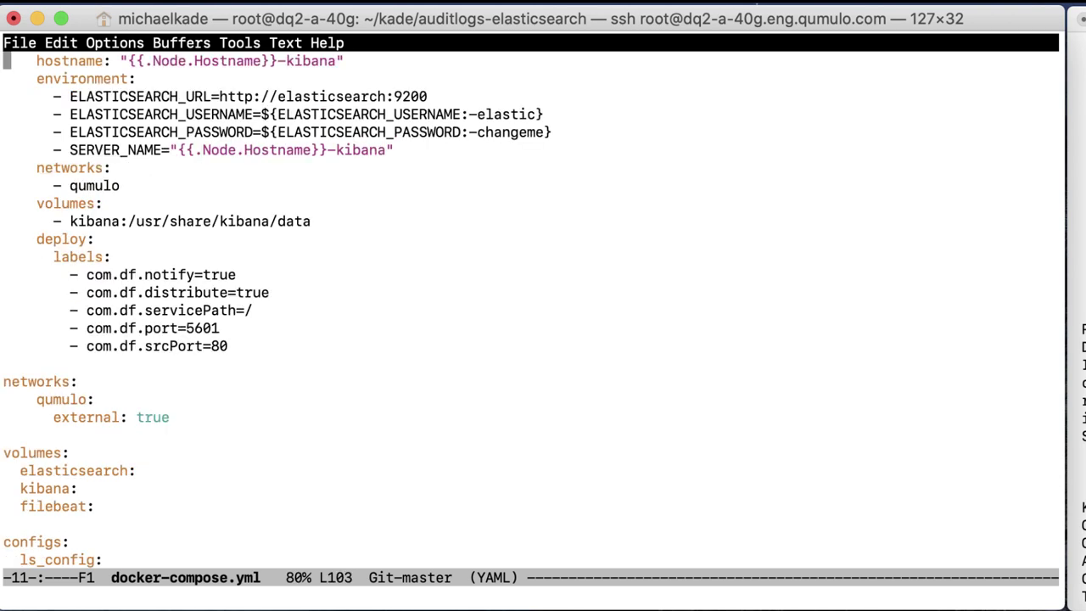
{"action": "key", "text": "ctrl+x"}
{"action": "key", "text": "ctrl+c"}
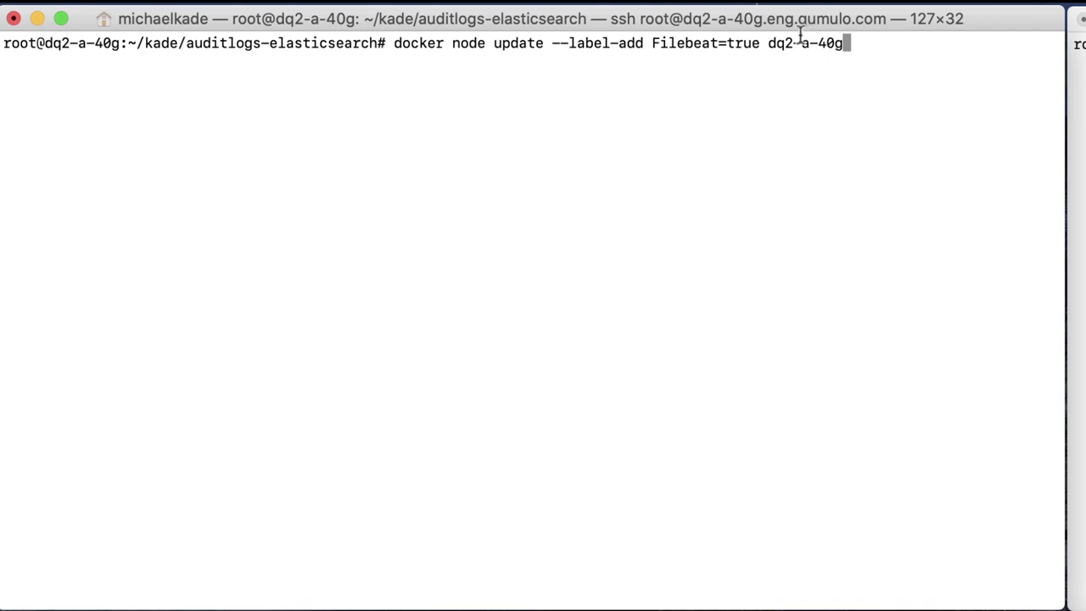
Add the label Filebeat=true to the swarm node dq2-a-40g with docker node update
{"action": "left_click_drag", "start_coordinate": [767, 43], "coordinate": [848, 42]}
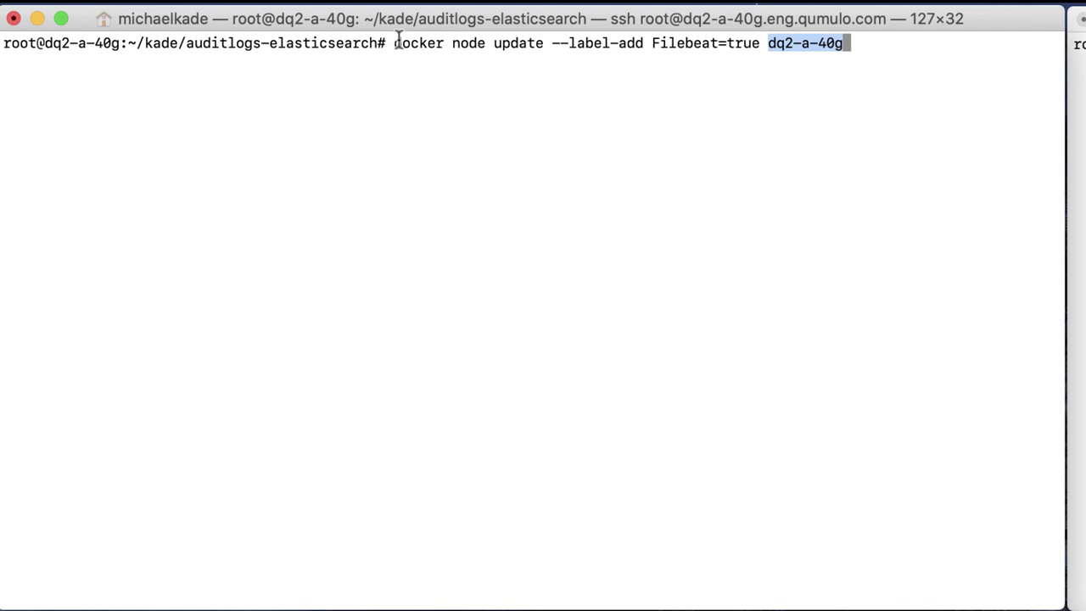
{"action": "left_click", "coordinate": [883, 78]}
{"action": "key", "text": "Return"}
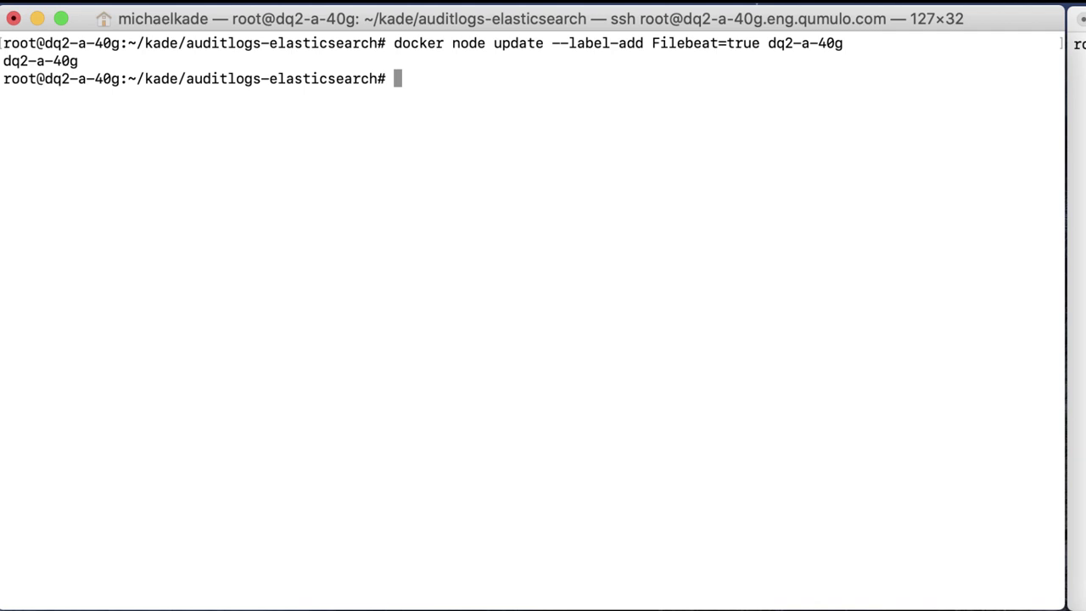
List the auditlogs-elasticsearch directory and check the file permissions of deployStack.sh
{"action": "type", "text": "ls"}
{"action": "key", "text": "Return"}
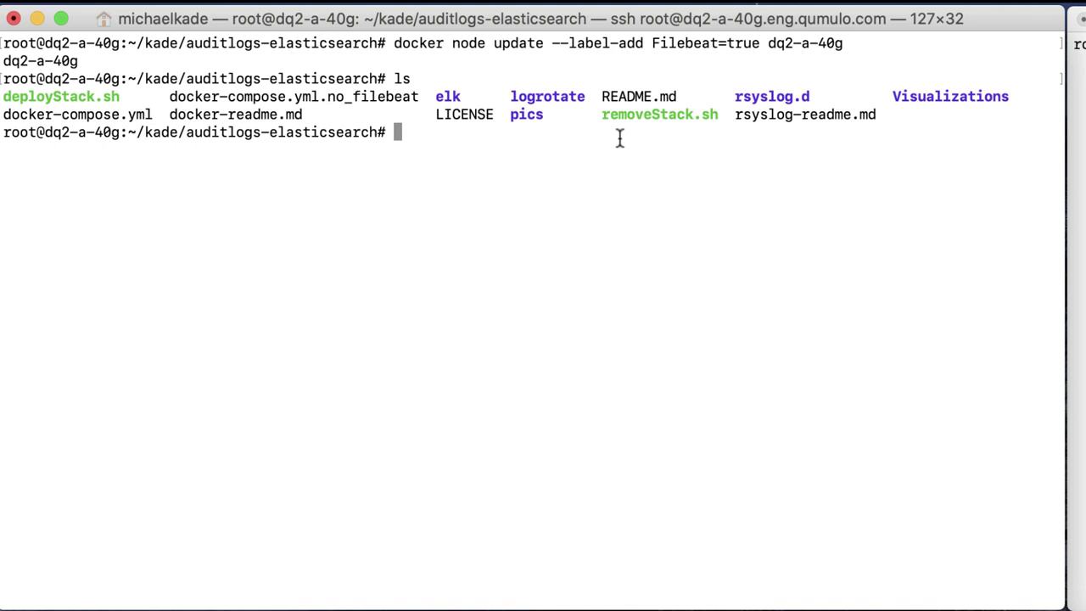
{"action": "type", "text": "ls -l depl"}
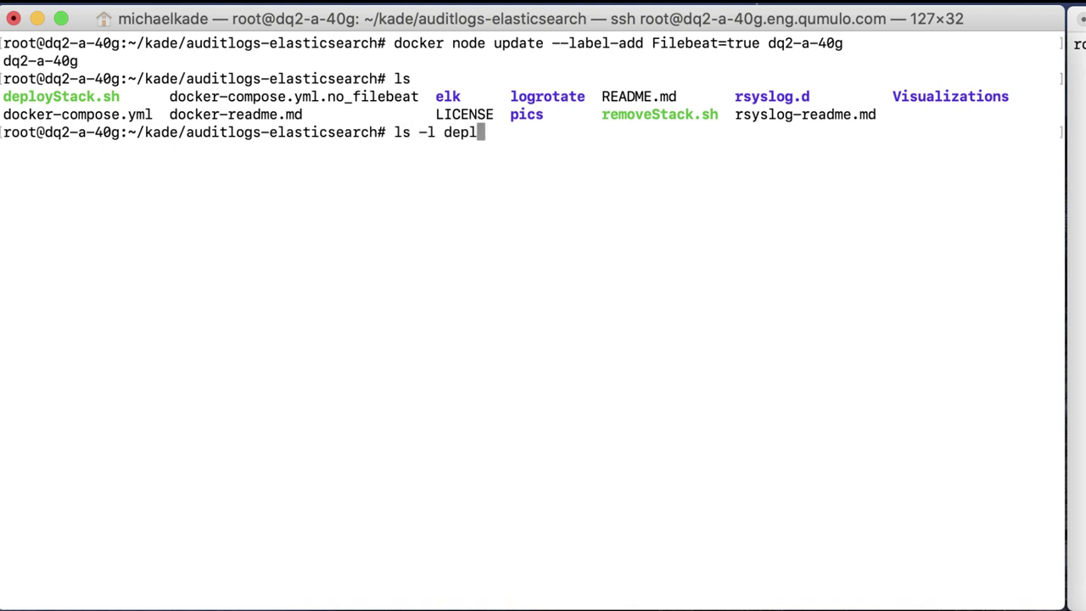
{"action": "key", "text": "Tab"}
{"action": "key", "text": "Return"}
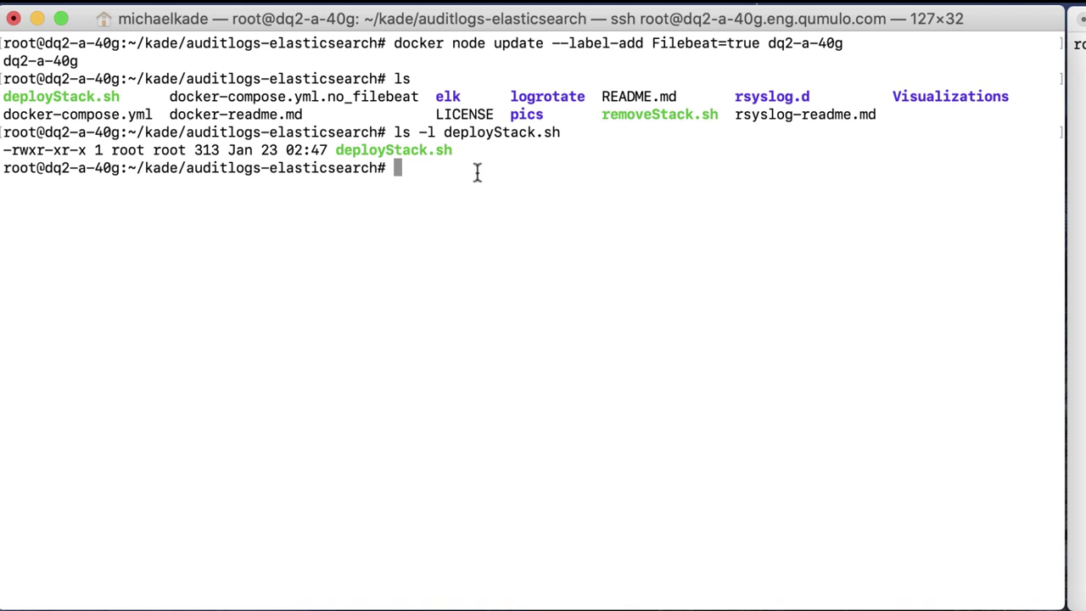
Make deployStack.sh executable for all users with chmod a+x, and check the scripts' permissions in a detailed directory listing
{"action": "type", "text": "chmod"}
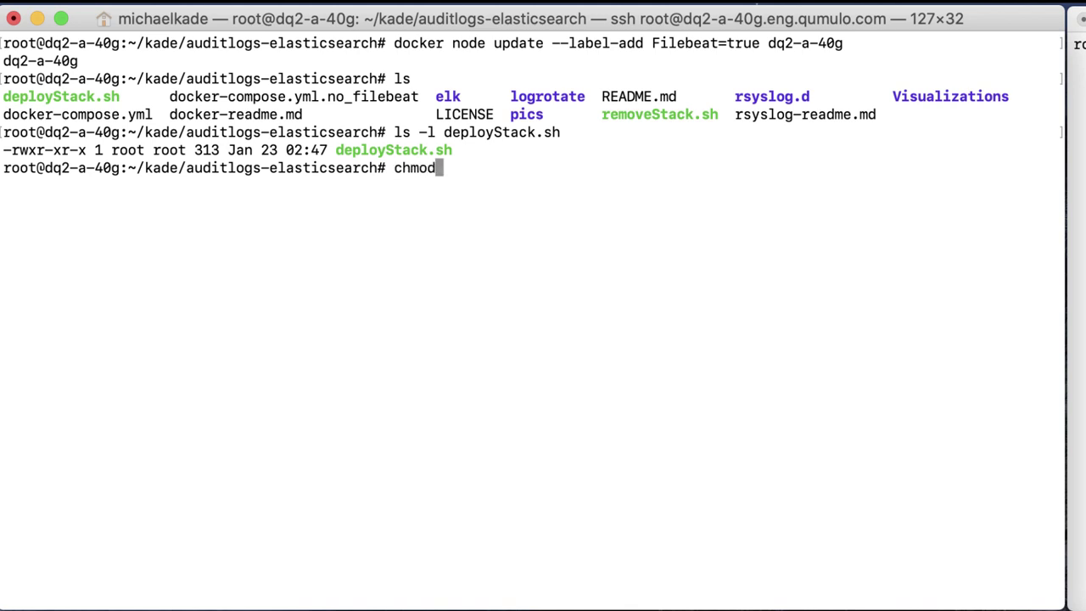
{"action": "type", "text": " a+x"}
{"action": "type", "text": "dep"}
{"action": "key", "text": "Tab"}
{"action": "key", "text": "Return"}
{"action": "type", "text": "ls -l"}
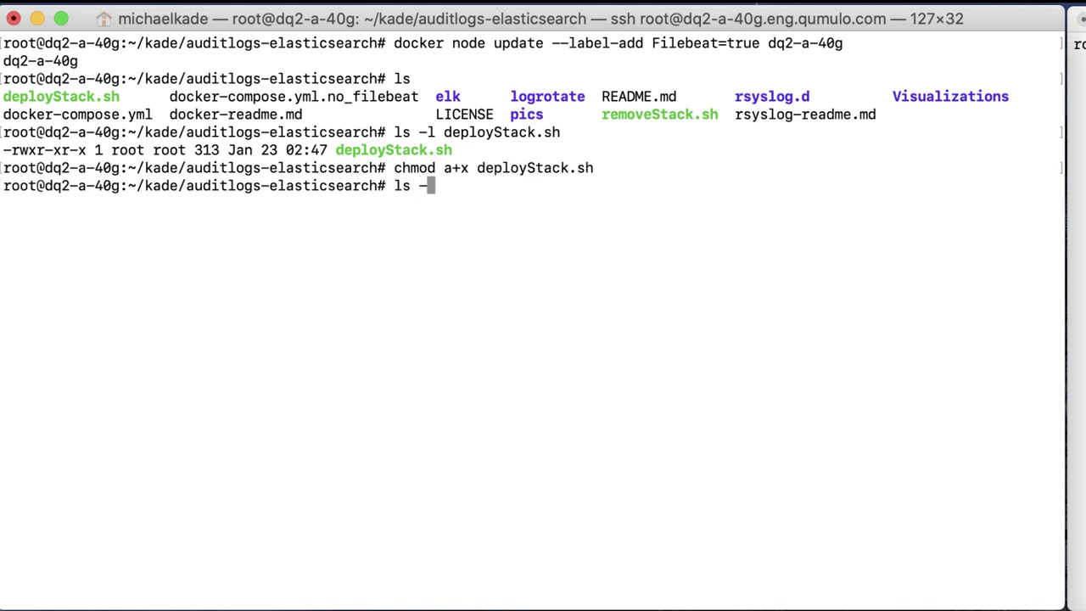
{"action": "key", "text": "Return"}
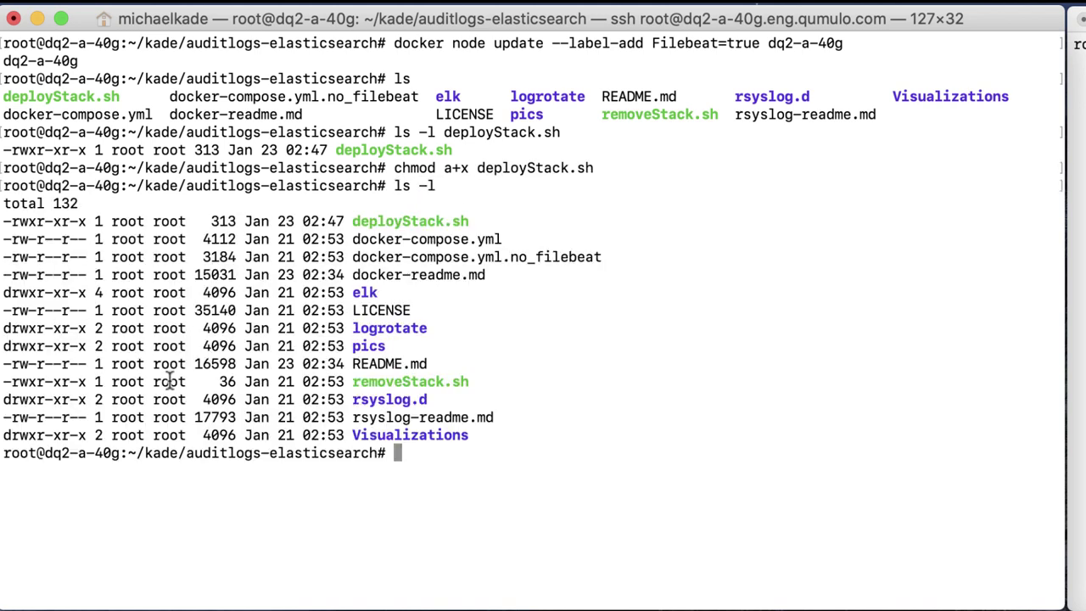
{"action": "left_click_drag", "start_coordinate": [10, 382], "coordinate": [119, 382]}
{"action": "left_click", "coordinate": [481, 468]}
Deploy the stack by running ./deployStack.sh without sudo
{"action": "type", "text": "sudo "}
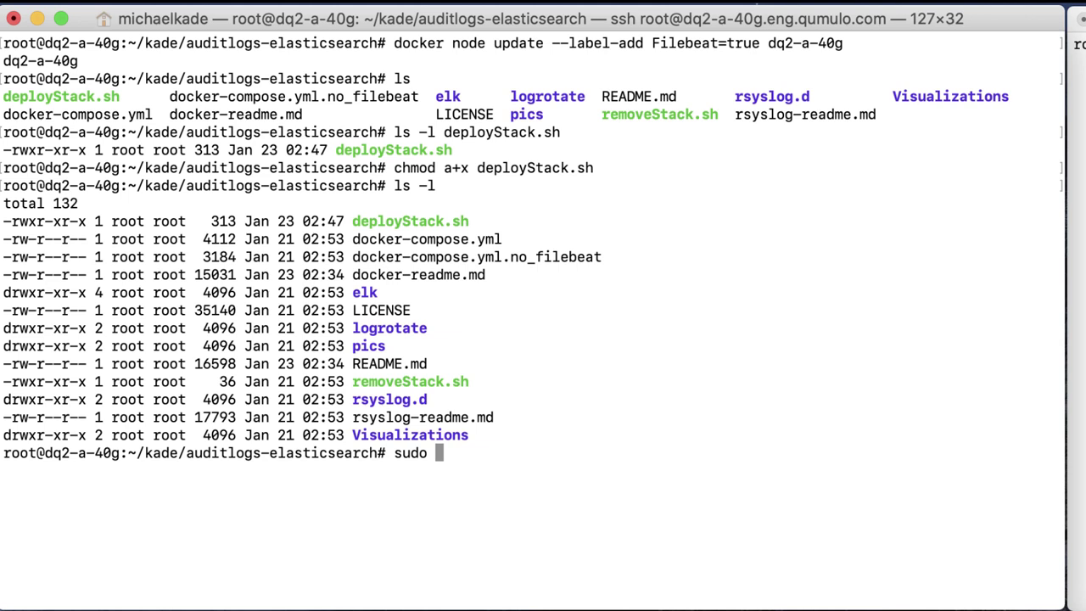
{"action": "type", "text": "depl"}
{"action": "key", "text": "BackSpace"}
{"action": "key", "text": "BackSpace"}
{"action": "key", "text": "BackSpace"}
{"action": "key", "text": "BackSpace"}
{"action": "type", "text": "./de"}
{"action": "key", "text": "Tab"}
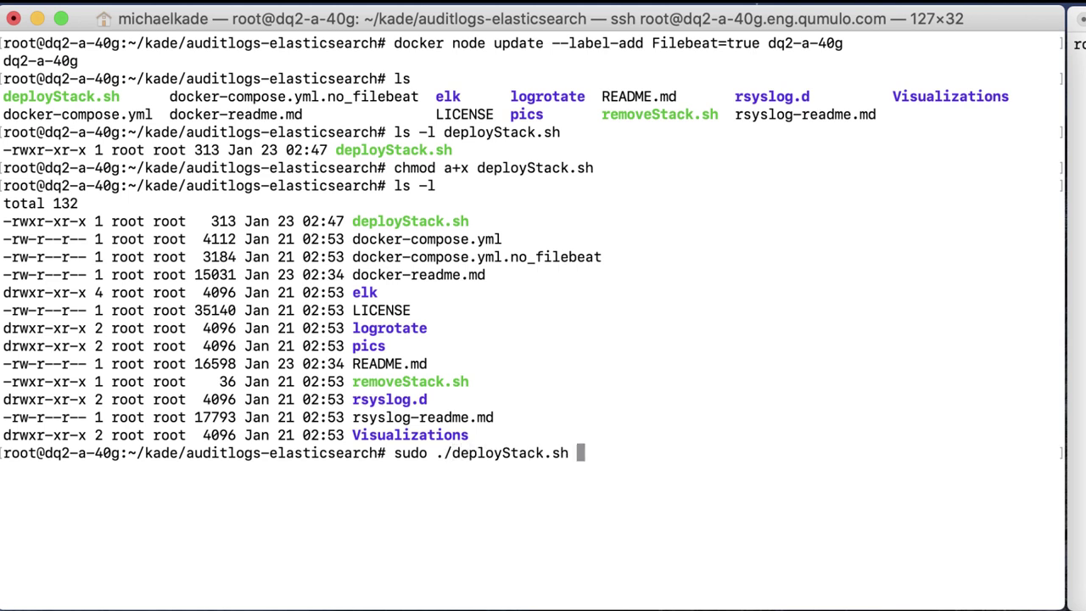
{"action": "key", "text": "ctrl+a"}
{"action": "key", "text": "Delete"}
{"action": "key", "text": "Delete"}
{"action": "key", "text": "Delete"}
{"action": "key", "text": "Delete"}
{"action": "key", "text": "Delete"}
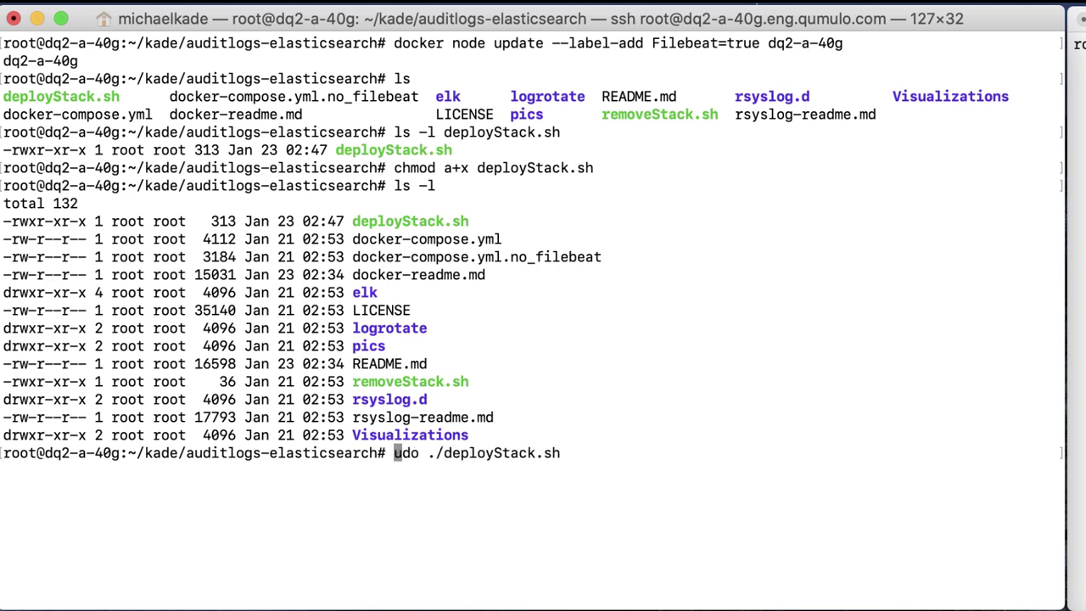
{"action": "key", "text": "Delete"}
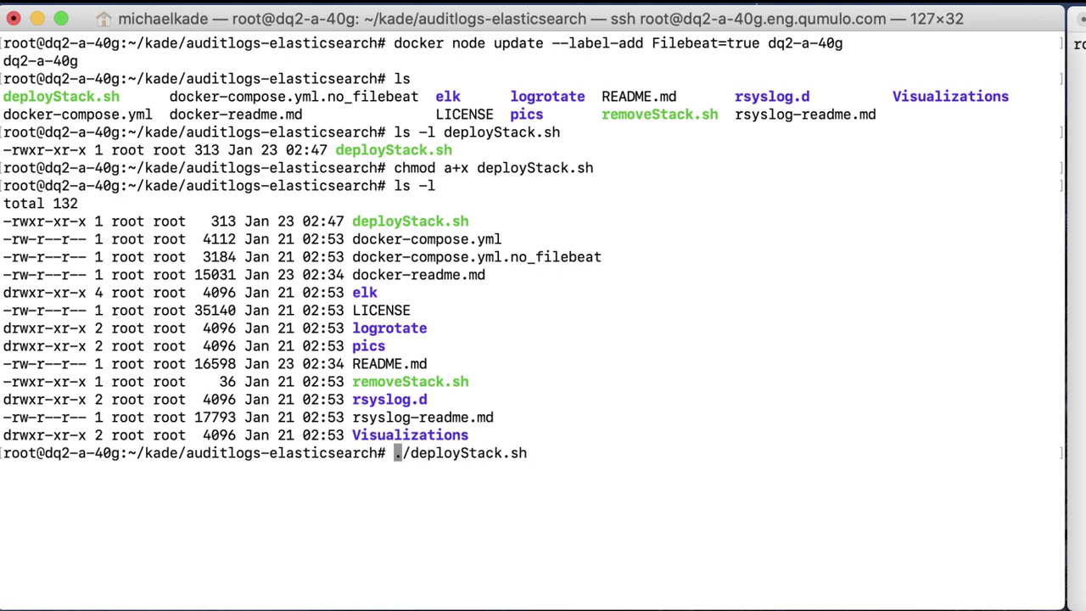
{"action": "key", "text": "Return"}
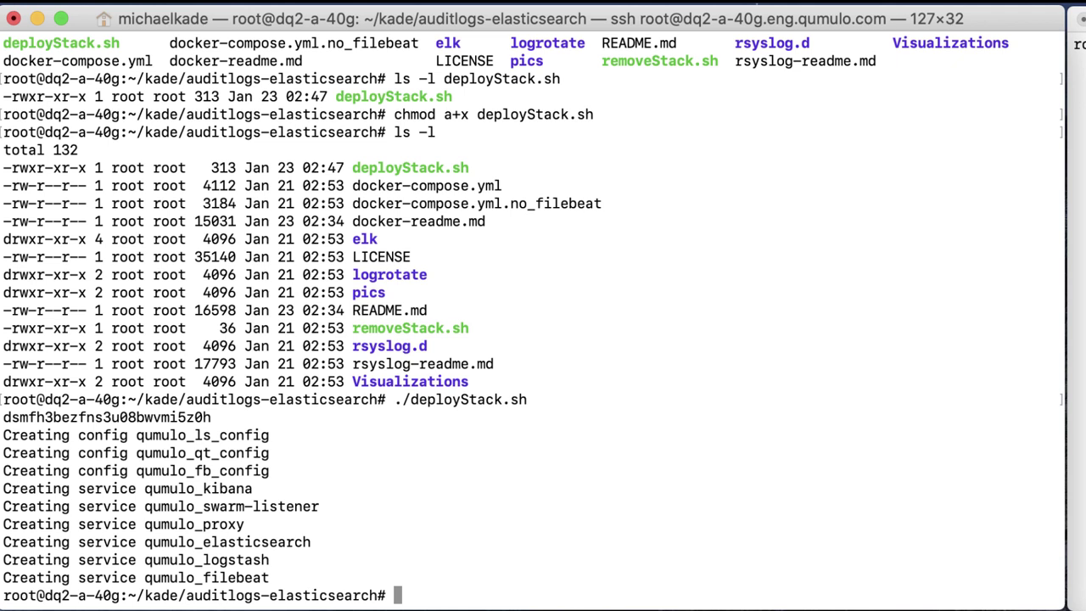
List the tasks of the qumulo stack with docker stack ps
{"action": "type", "text": "docker stack ps qumullo"}
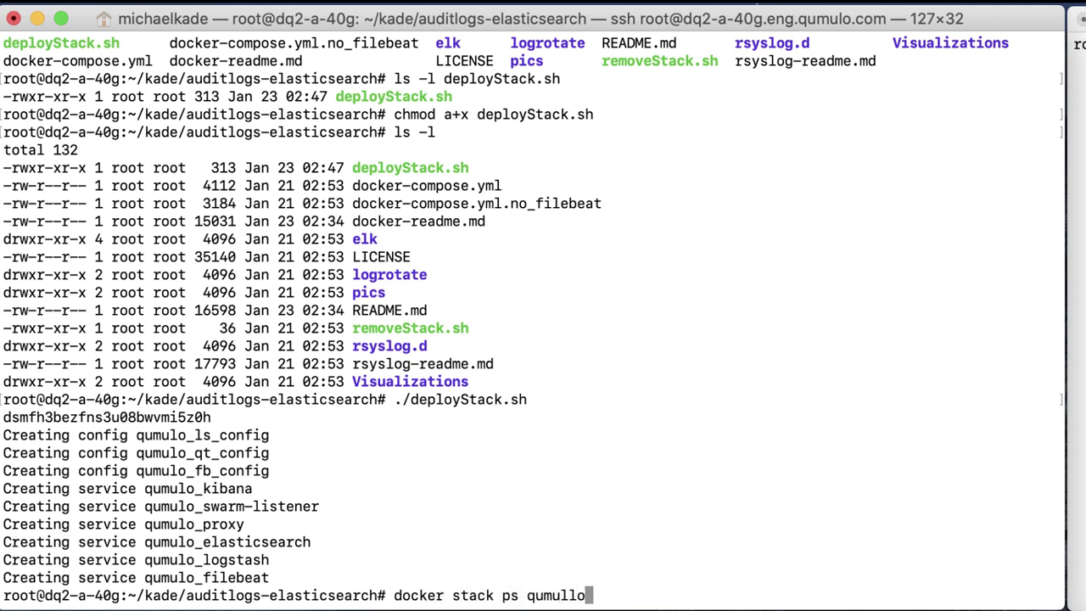
{"action": "key", "text": "BackSpace"}
{"action": "key", "text": "BackSpace"}
{"action": "type", "text": "o"}
{"action": "key", "text": "Return"}
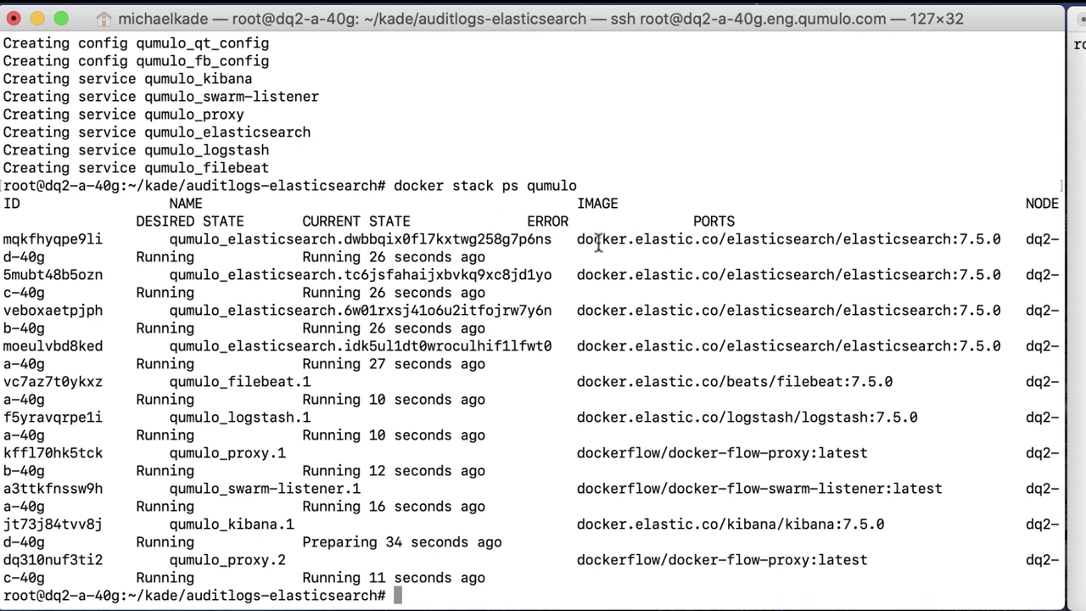
Examine which nodes run the elasticsearch, proxy and kibana tasks in the qumulo stack listing
{"action": "left_click_drag", "start_coordinate": [579, 240], "coordinate": [961, 244]}
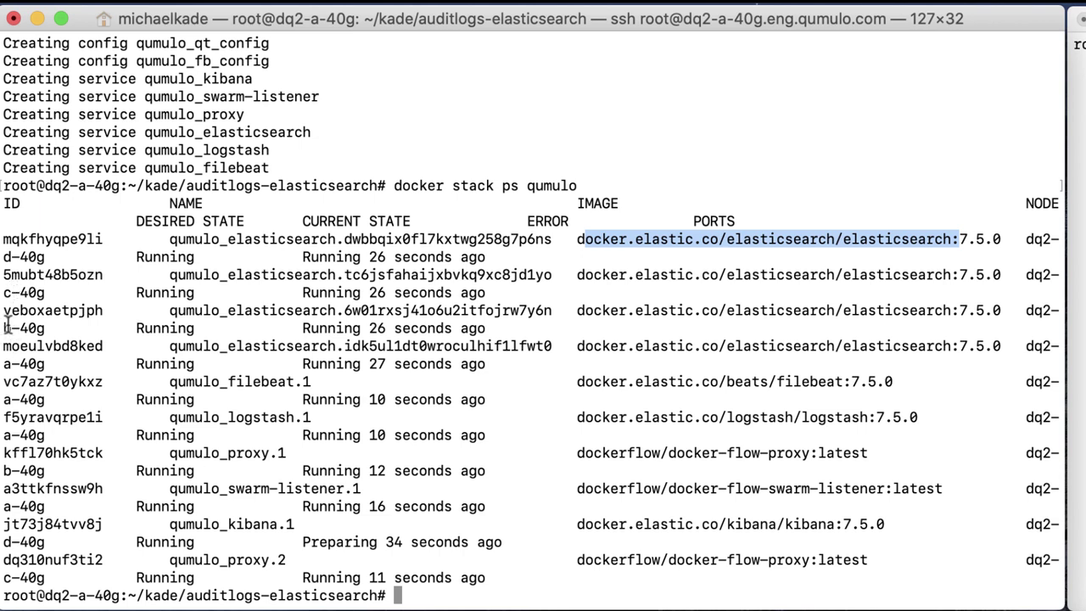
{"action": "left_click_drag", "start_coordinate": [7, 327], "coordinate": [24, 328]}
{"action": "left_click_drag", "start_coordinate": [3, 363], "coordinate": [26, 363]}
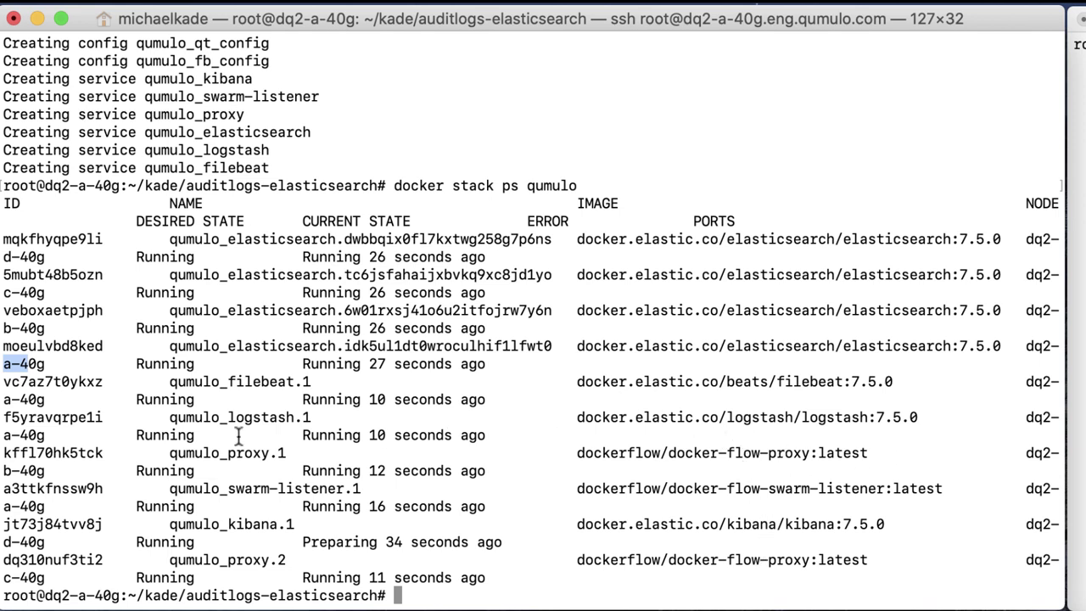
{"action": "left_click_drag", "start_coordinate": [2, 471], "coordinate": [11, 471]}
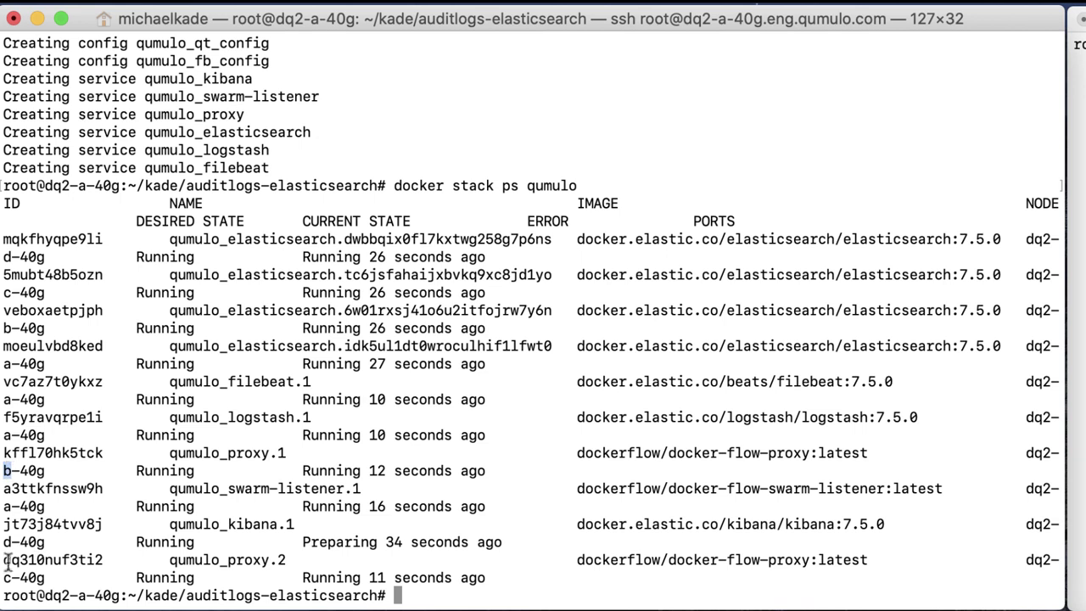
{"action": "left_click_drag", "start_coordinate": [3, 578], "coordinate": [11, 578]}
{"action": "left_click_drag", "start_coordinate": [2, 541], "coordinate": [10, 541]}
{"action": "left_click", "coordinate": [513, 508]}
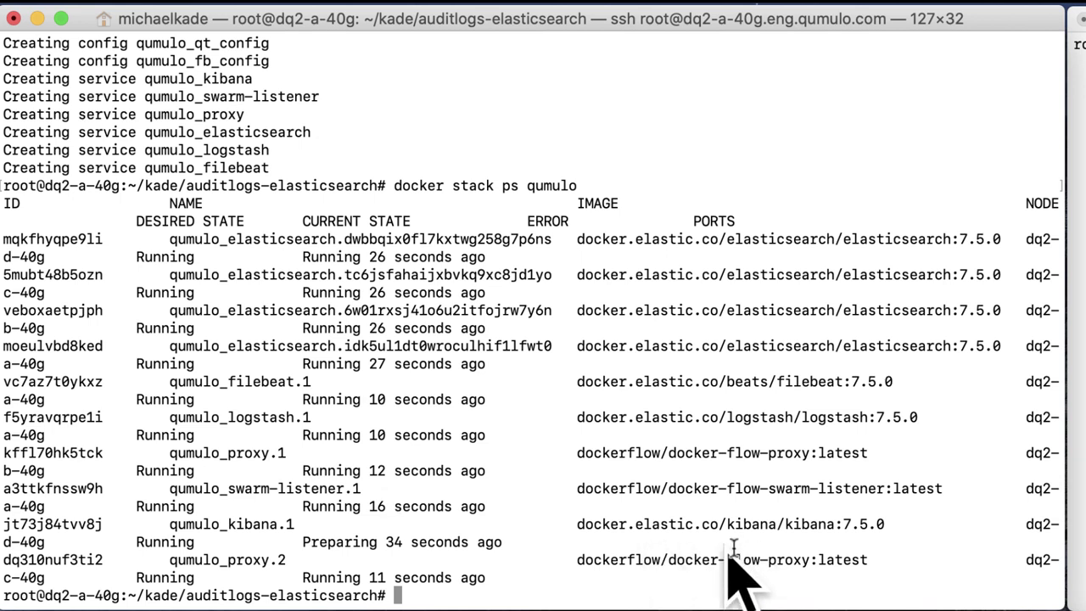
Examine the qumulo_proxy.2 image and the kibana task's node and image in the stack listing
{"action": "left_click_drag", "start_coordinate": [582, 561], "coordinate": [788, 560]}
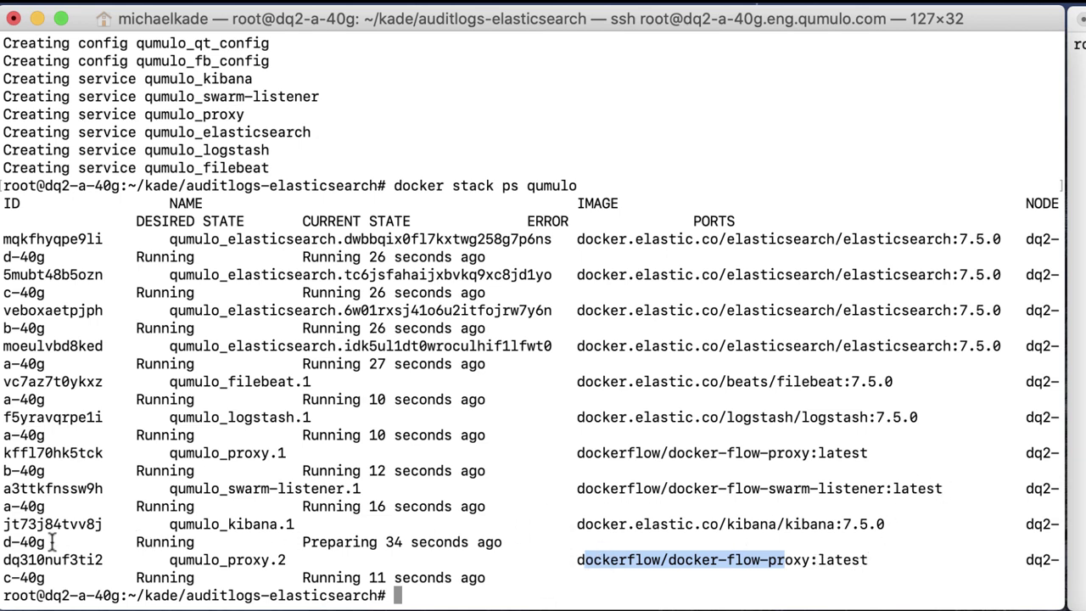
{"action": "left_click_drag", "start_coordinate": [6, 541], "coordinate": [20, 542]}
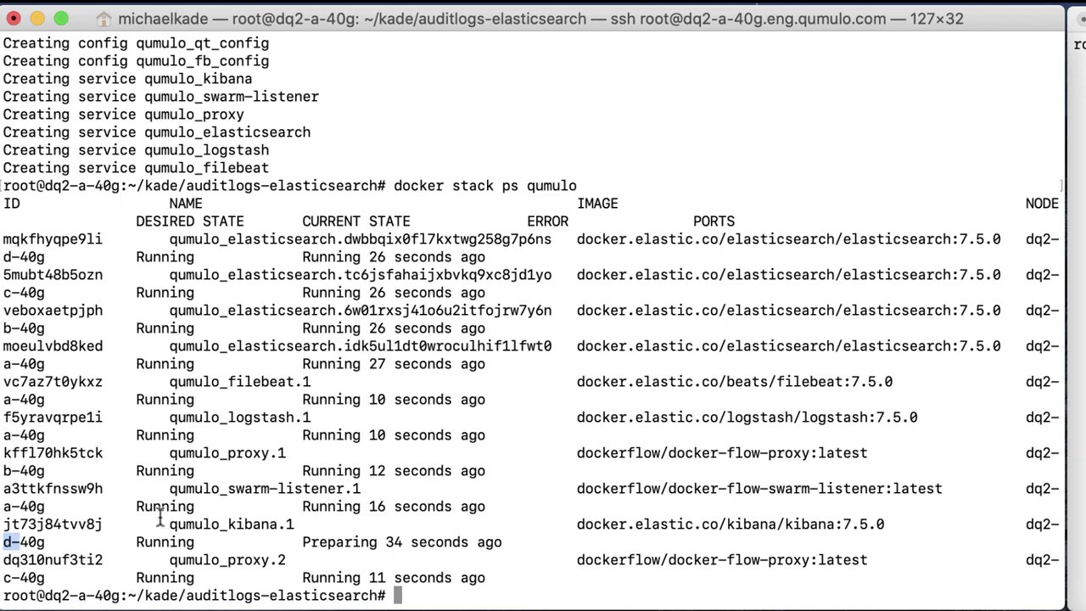
{"action": "left_click_drag", "start_coordinate": [776, 528], "coordinate": [858, 528]}
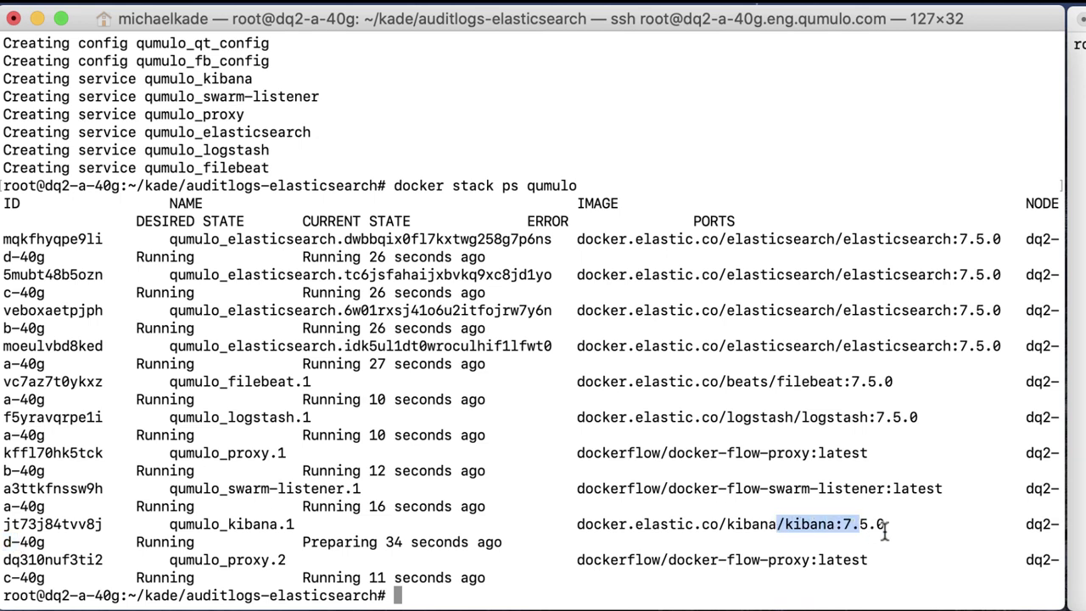
{"action": "left_click", "coordinate": [908, 541]}
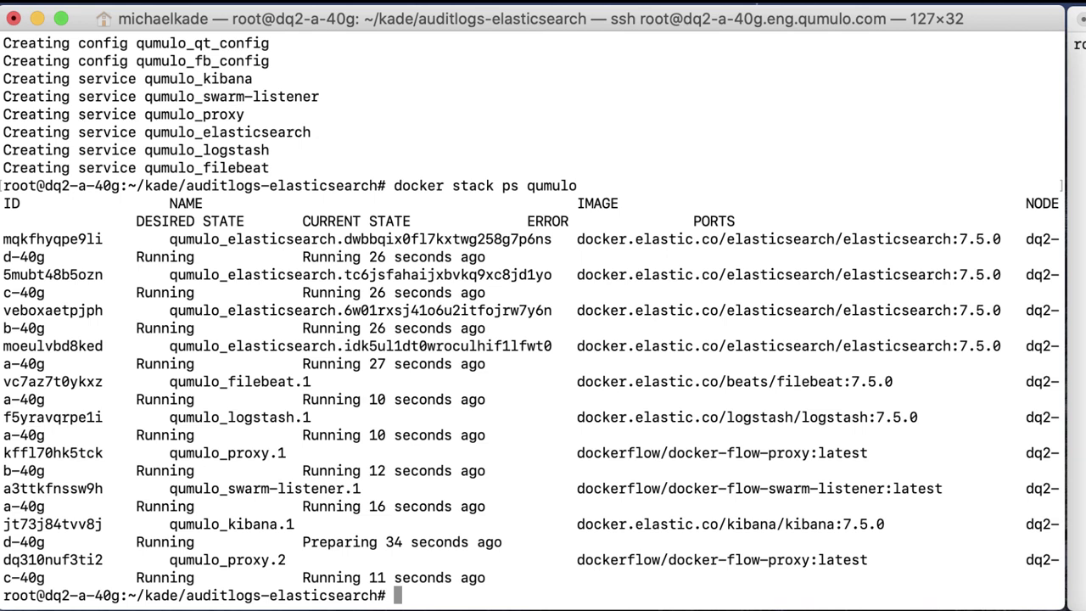
Query the Elasticsearch cluster health with curl 'localhost:9200/_cat/health?v&pretty' and check the cluster name and shard figures
{"action": "key", "text": "super+Tab"}
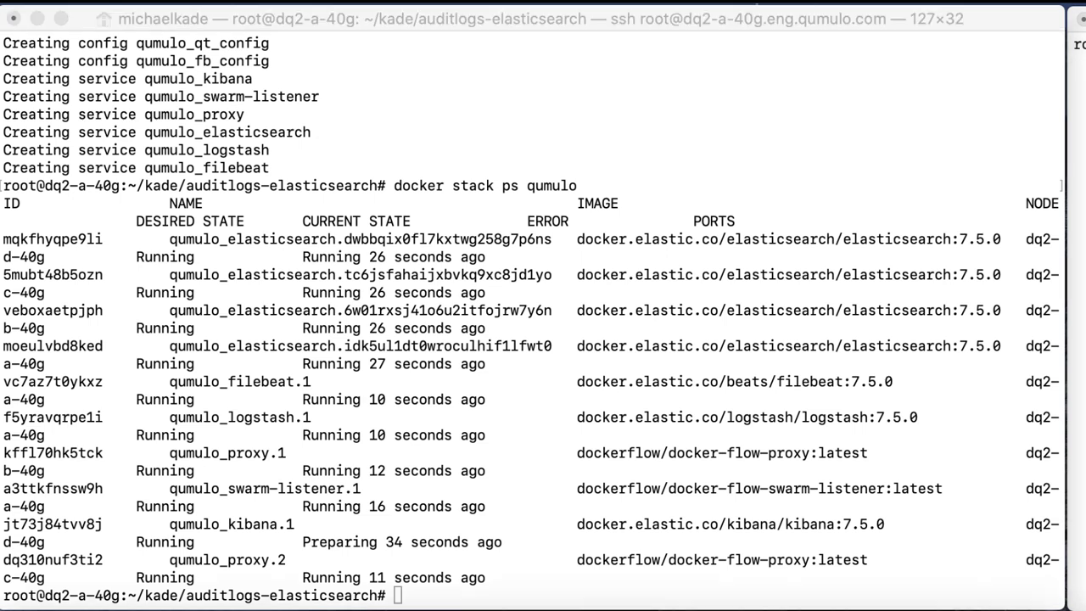
{"action": "left_click", "coordinate": [386, 477]}
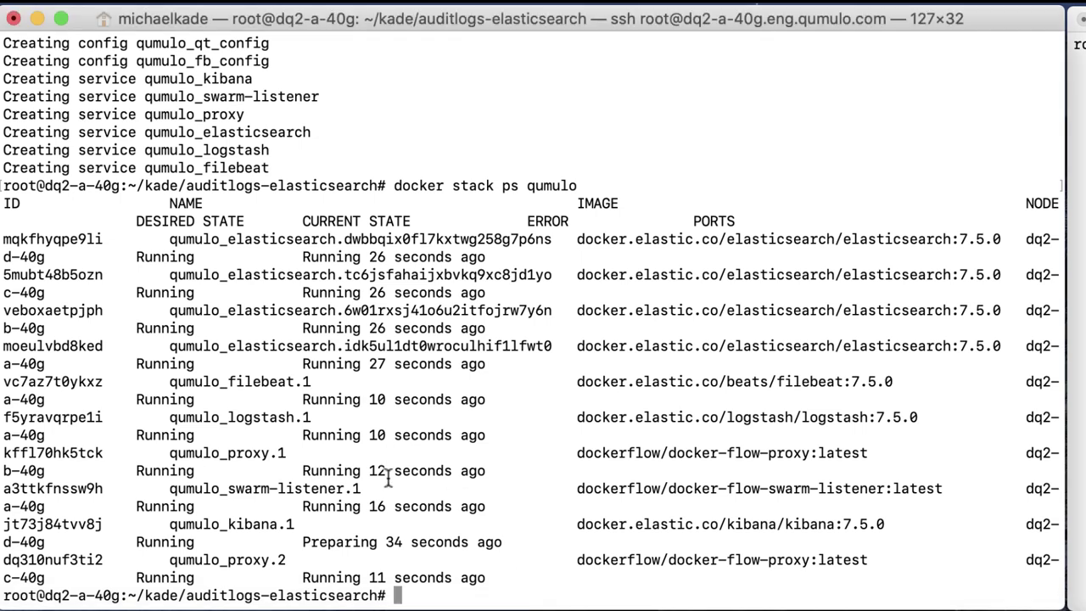
{"action": "type", "text": "curl 'localhost:9200/_cat/health?v&pretty'"}
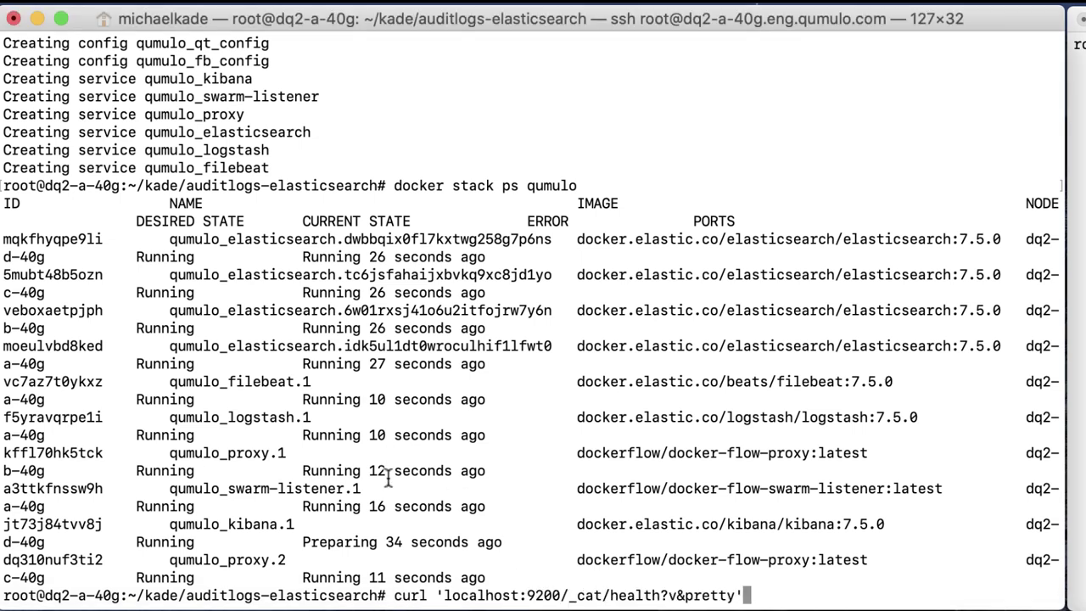
{"action": "key", "text": "Return"}
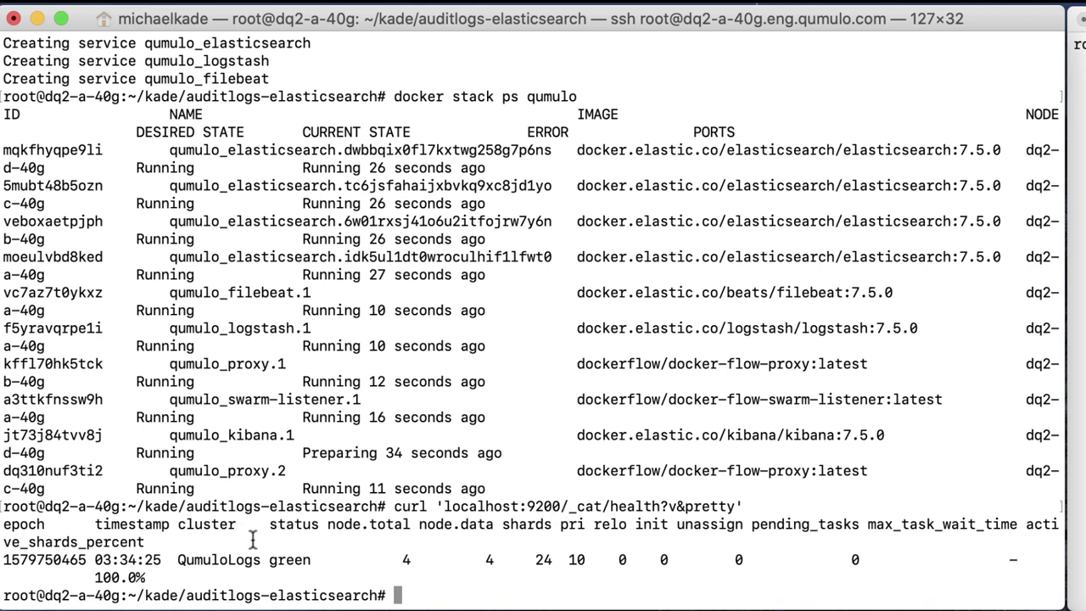
{"action": "left_click_drag", "start_coordinate": [178, 559], "coordinate": [271, 560]}
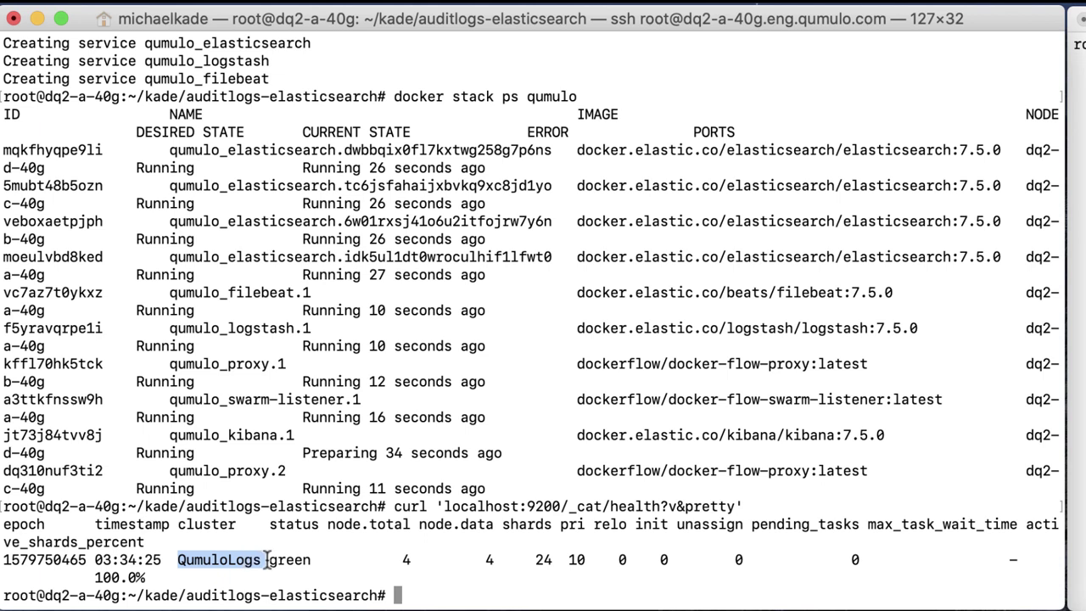
{"action": "left_click", "coordinate": [540, 559]}
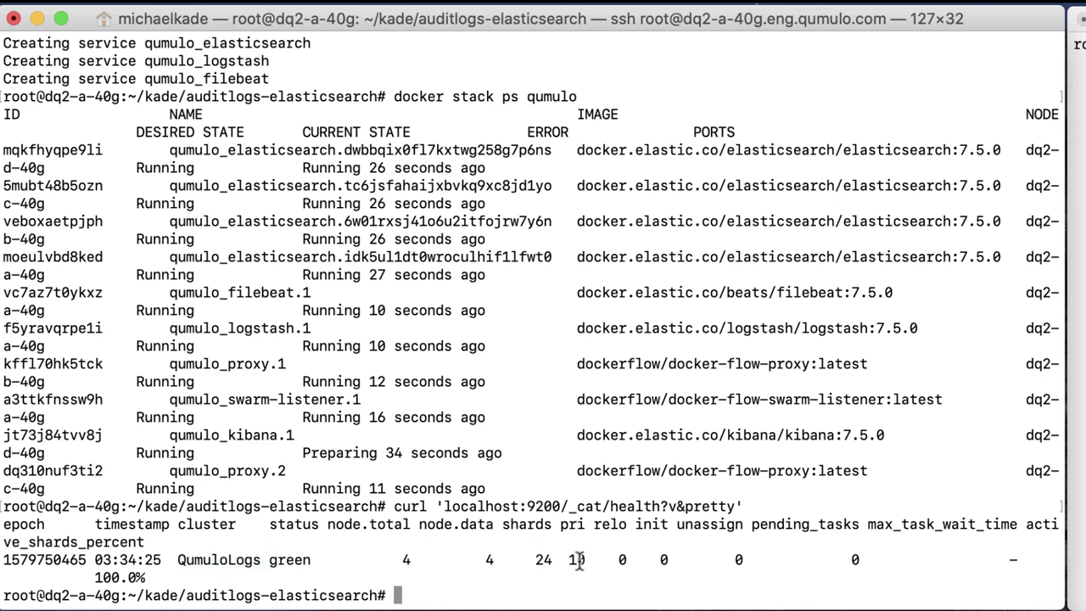
Check the status, data node count and active shards percentage in the cluster health output
{"action": "double_click", "coordinate": [275, 561]}
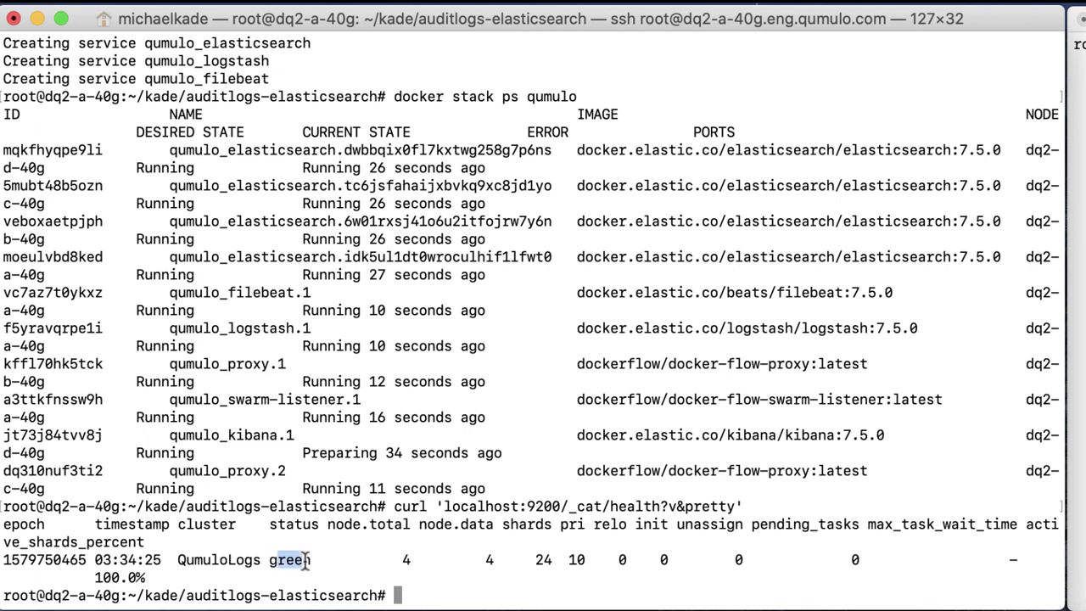
{"action": "left_click", "coordinate": [331, 562]}
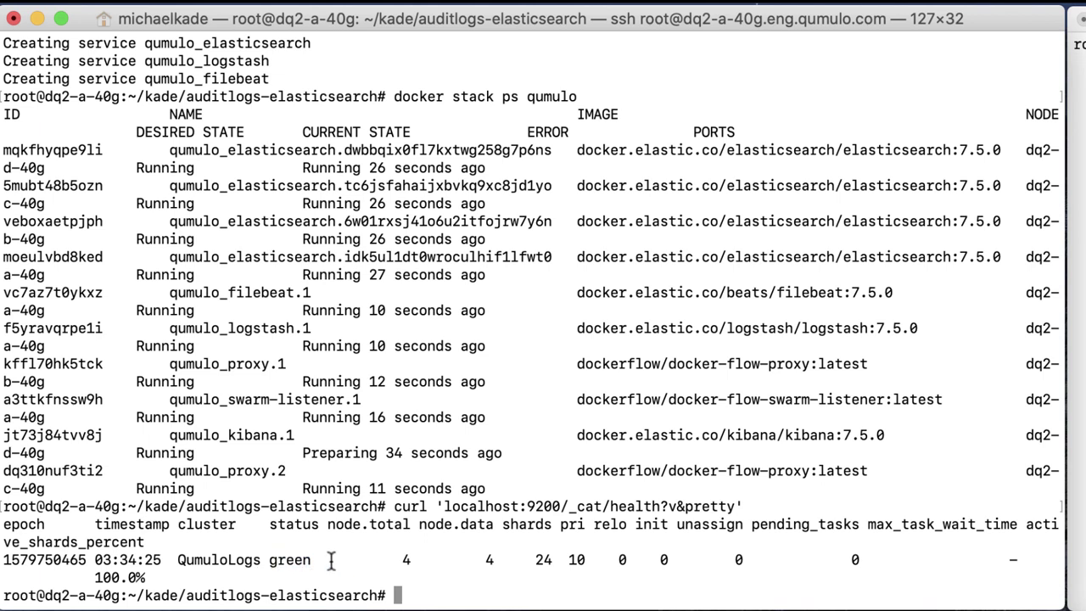
{"action": "double_click", "coordinate": [490, 560]}
{"action": "left_click_drag", "start_coordinate": [95, 577], "coordinate": [150, 576]}
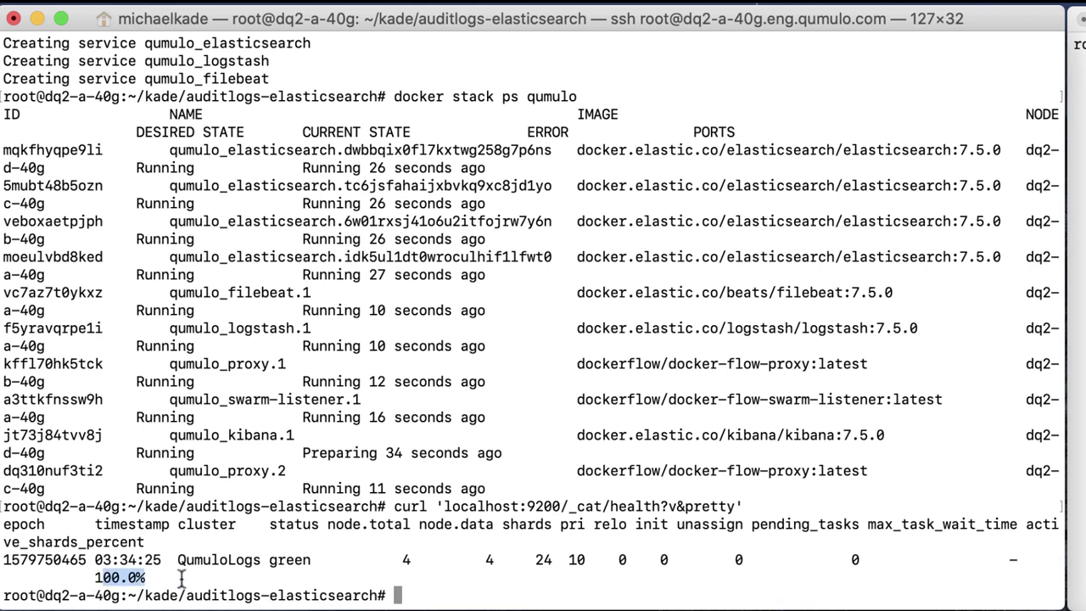
{"action": "left_click", "coordinate": [185, 577]}
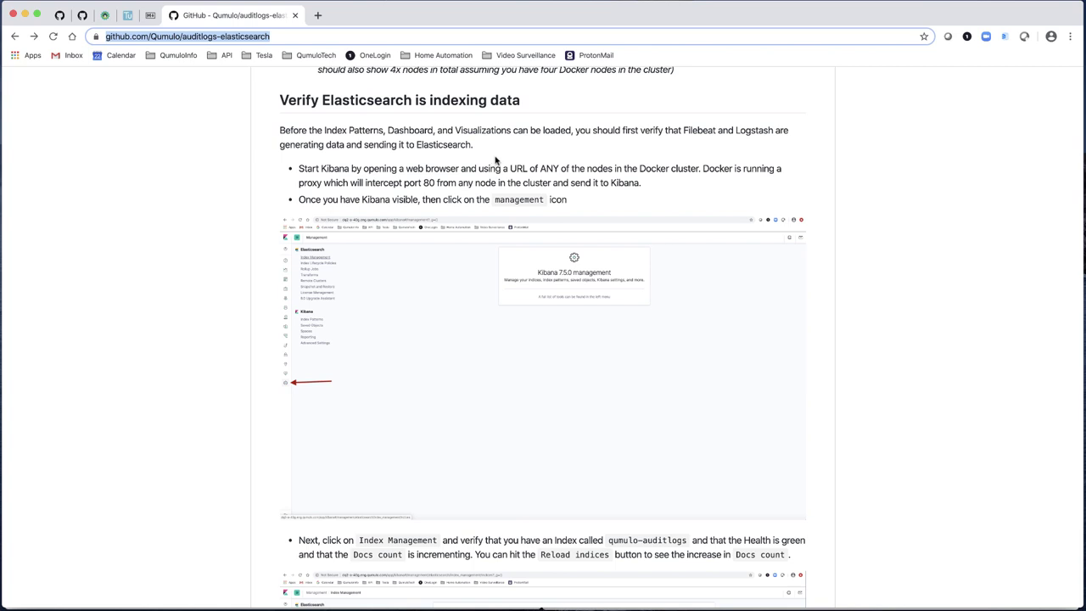
Switch to the browser, open Kibana at dq2-a-40g.eng.qumulo.com in a new tab and choose to explore on your own
{"action": "scroll", "coordinate": [499, 174], "scroll_direction": "up", "scroll_amount": 5}
{"action": "scroll", "coordinate": [500, 175], "scroll_direction": "down", "scroll_amount": 6}
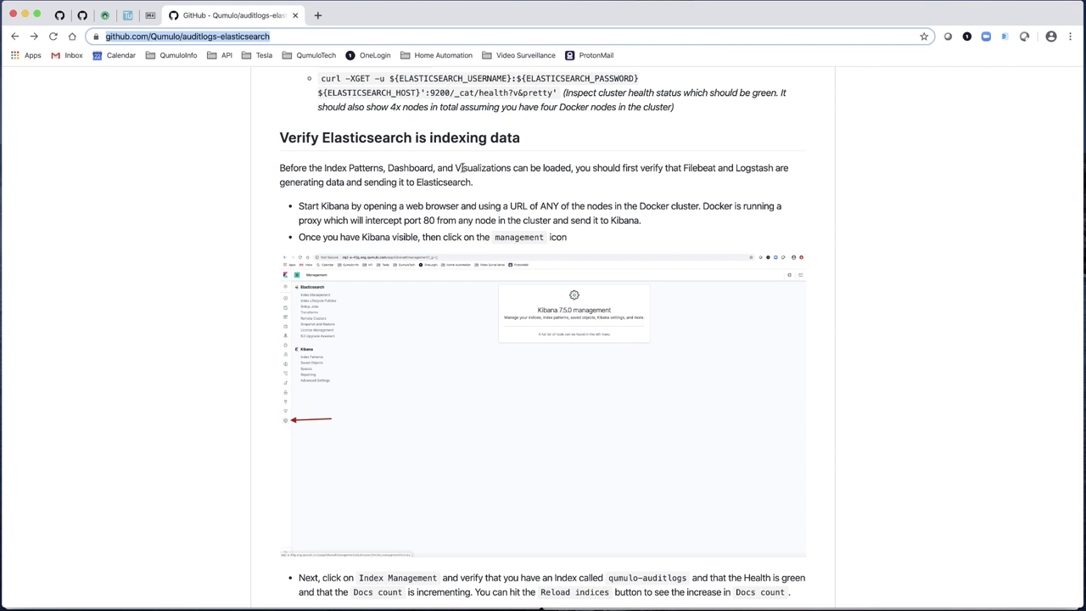
{"action": "left_click", "coordinate": [319, 16]}
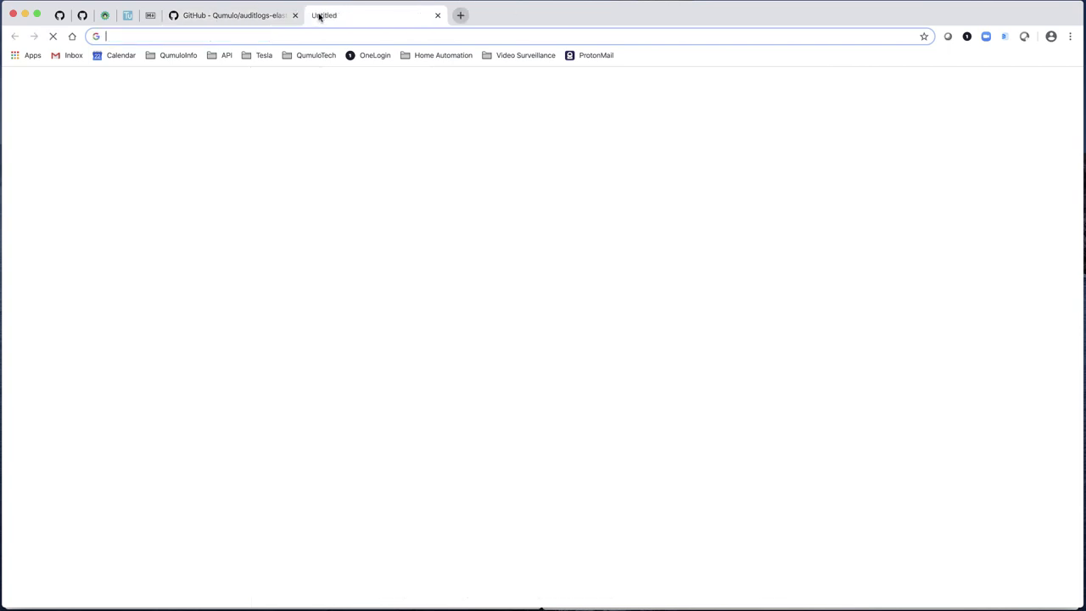
{"action": "type", "text": "dq"}
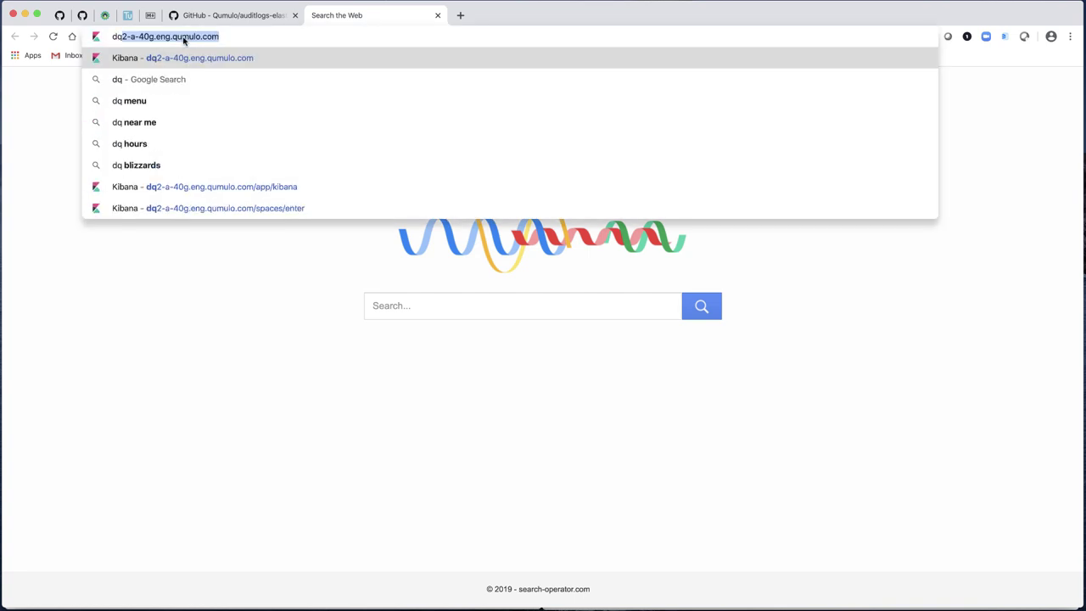
{"action": "type", "text": "2-a-"}
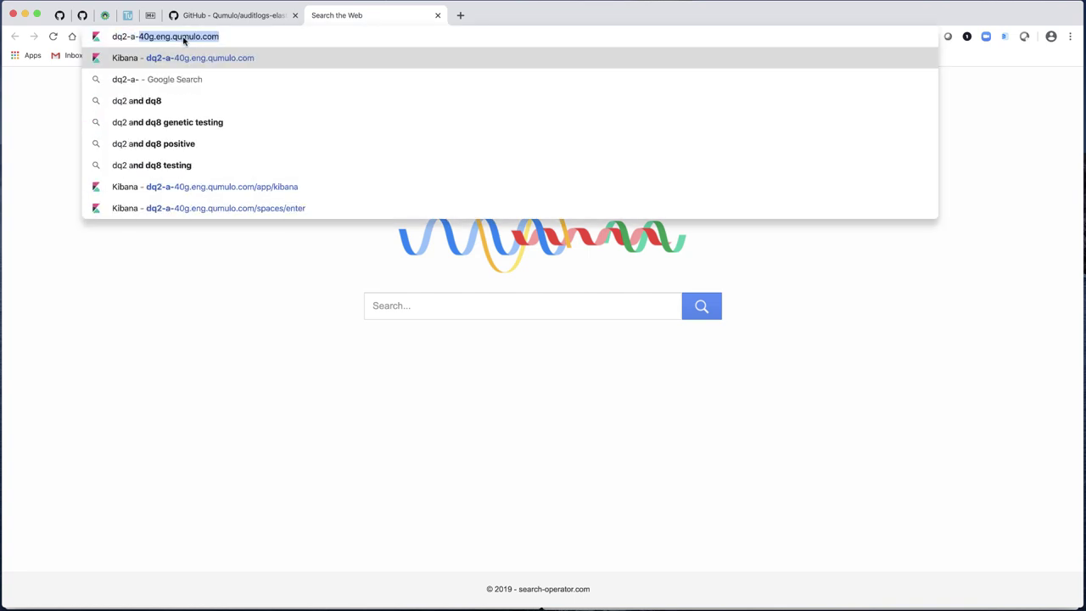
{"action": "key", "text": "Return"}
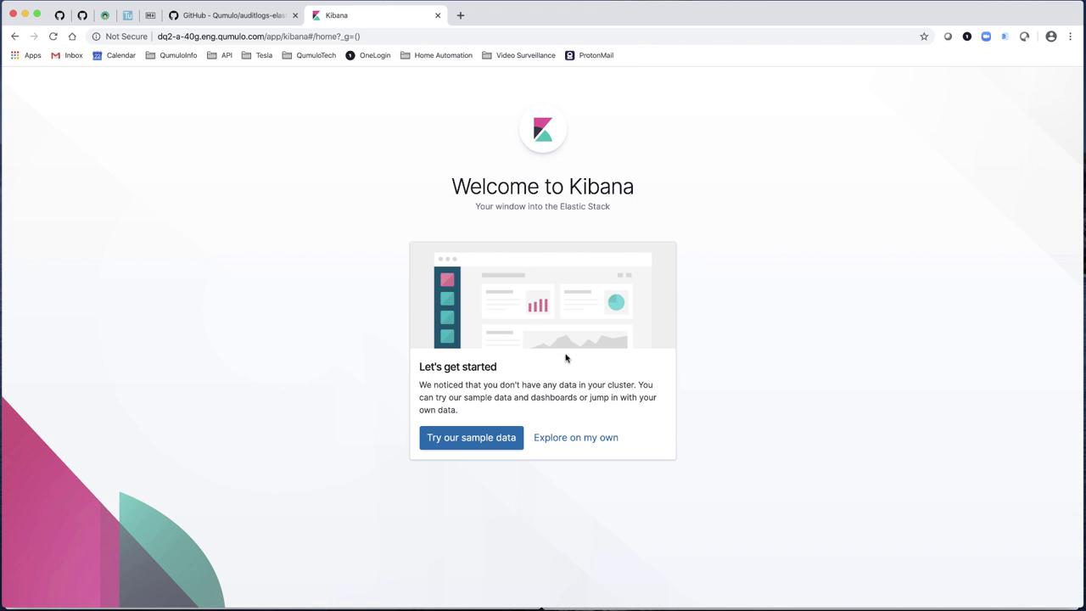
{"action": "left_click", "coordinate": [556, 438]}
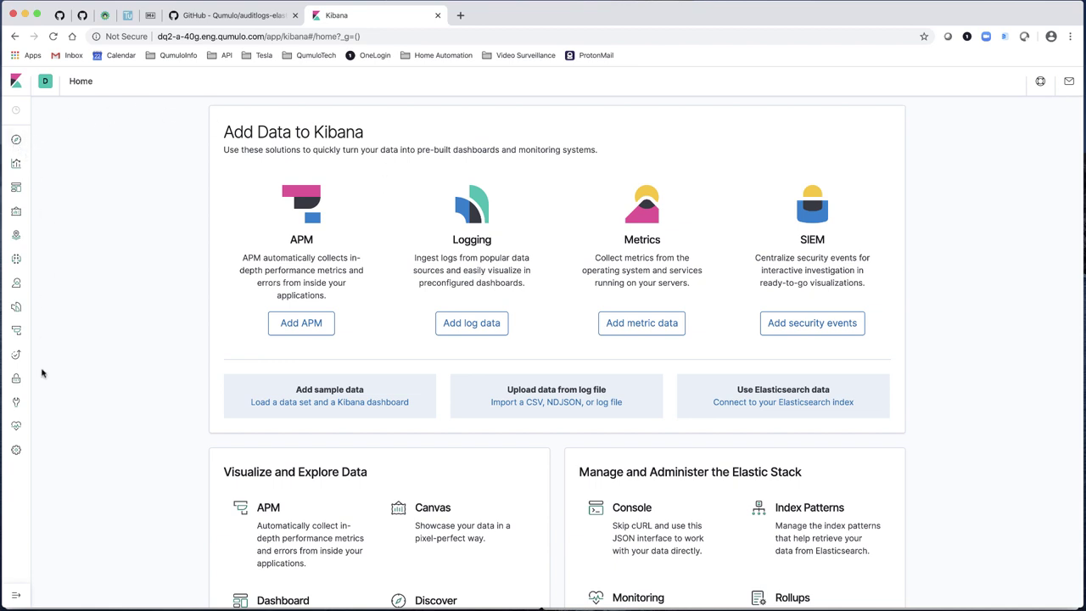
Open Index Management in Kibana's management area and check the docs count of the qumulo-auditlogs index
{"action": "left_click", "coordinate": [16, 452]}
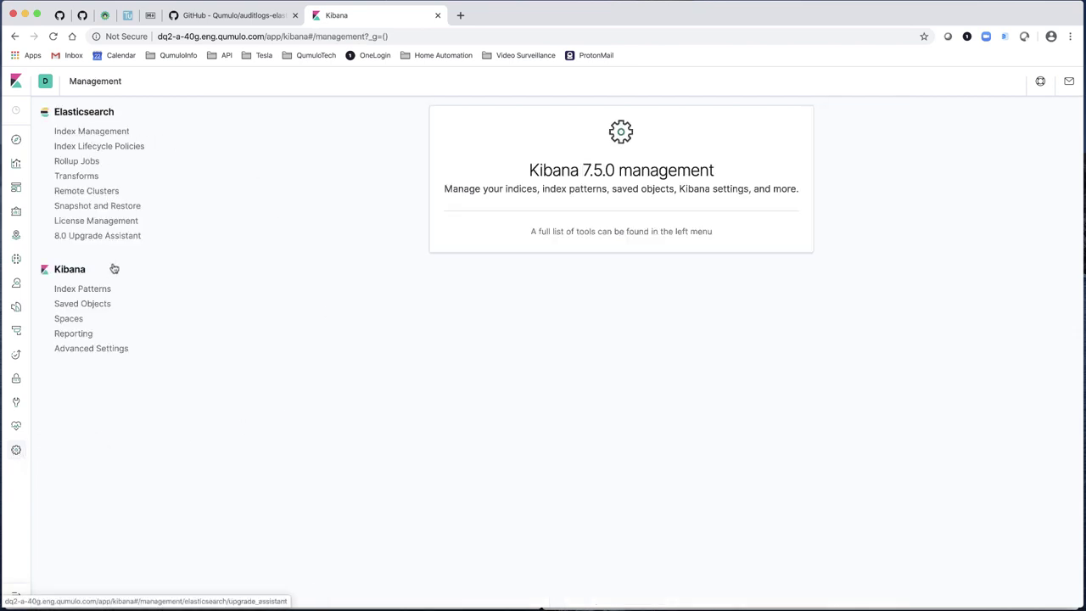
{"action": "left_click", "coordinate": [102, 133]}
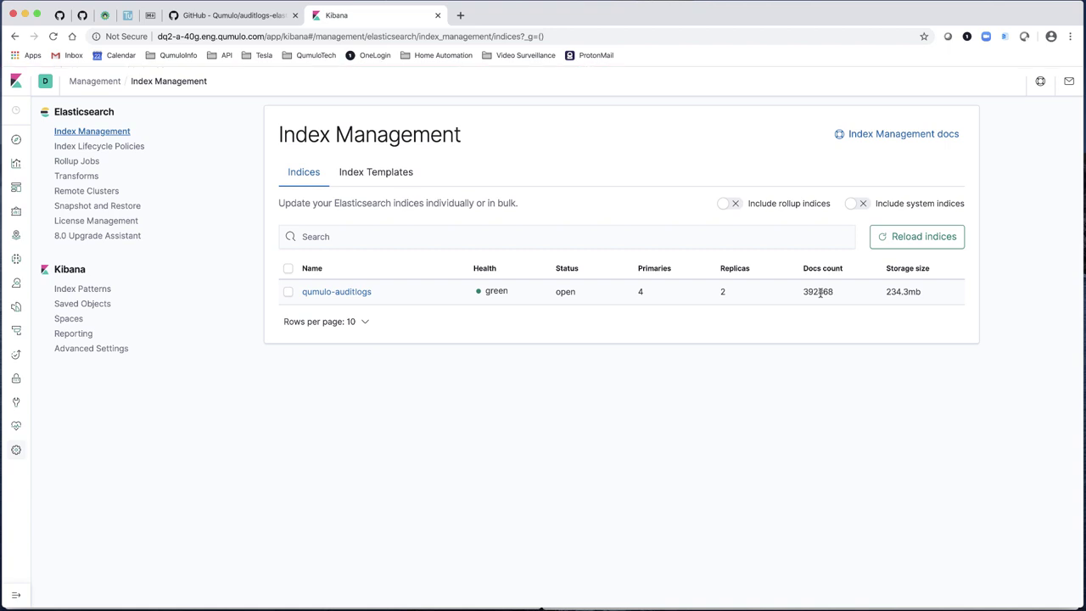
{"action": "left_click_drag", "start_coordinate": [805, 290], "coordinate": [837, 293]}
{"action": "left_click", "coordinate": [847, 297]}
Reload the indices several times to check whether the qumulo-auditlogs docs count is increasing
{"action": "left_click", "coordinate": [928, 237]}
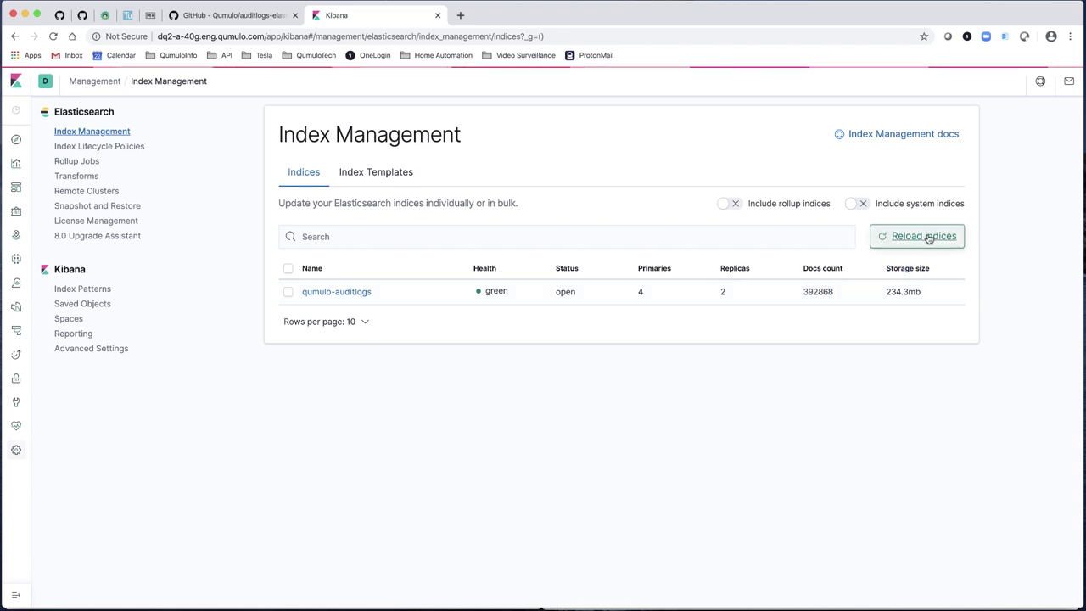
{"action": "left_click", "coordinate": [923, 238]}
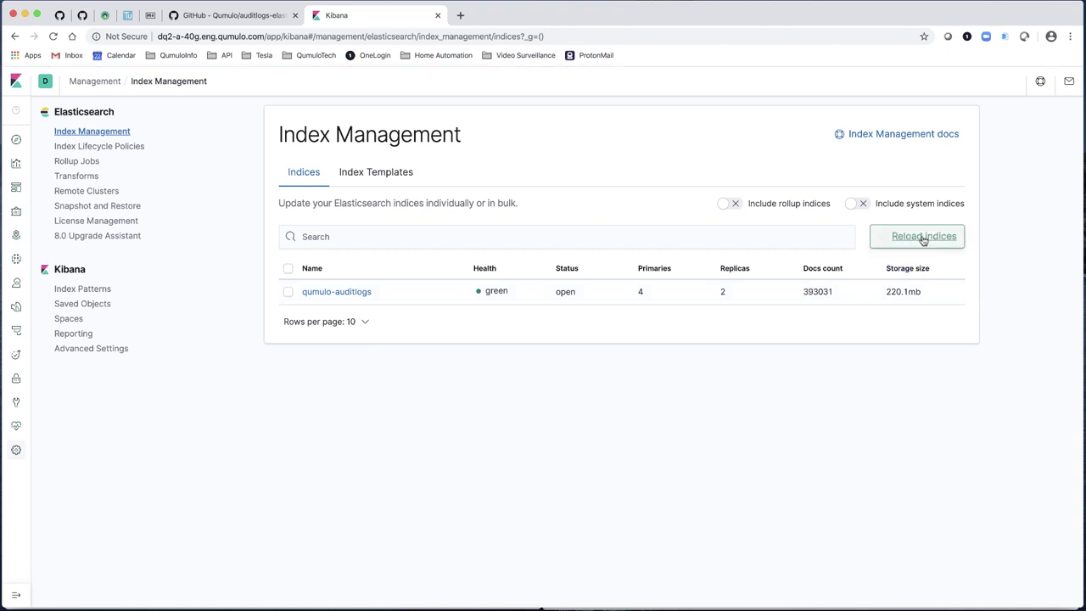
{"action": "left_click", "coordinate": [913, 241]}
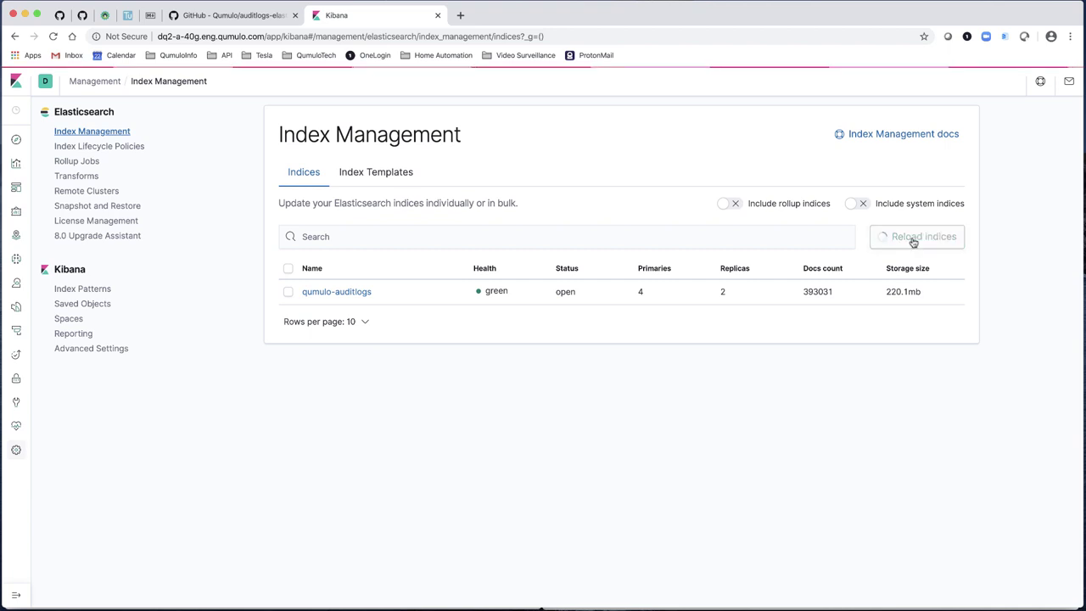
{"action": "left_click", "coordinate": [913, 241]}
{"action": "left_click", "coordinate": [913, 241]}
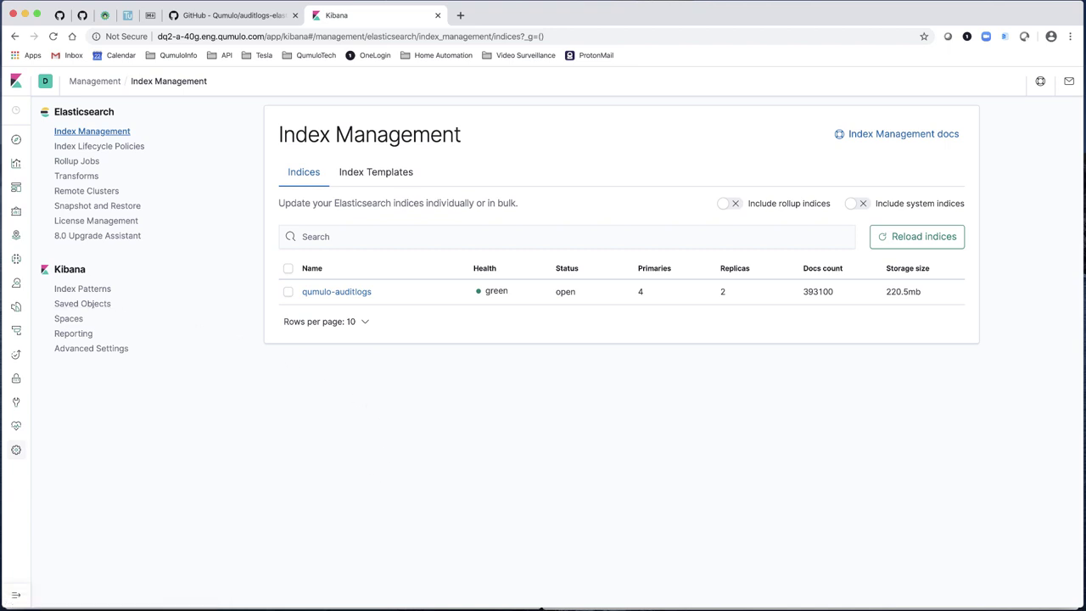
Switch to Finder, open the Visualizations folder inside auditlogs-elasticsearch, and return to Kibana in the browser
{"action": "key", "text": "super+Tab"}
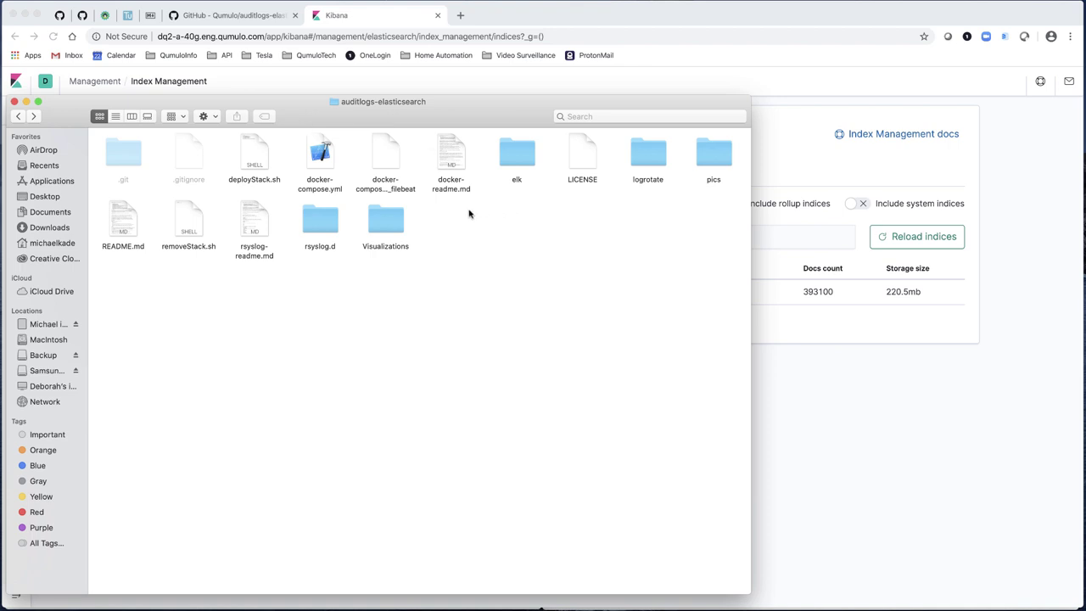
{"action": "double_click", "coordinate": [385, 228]}
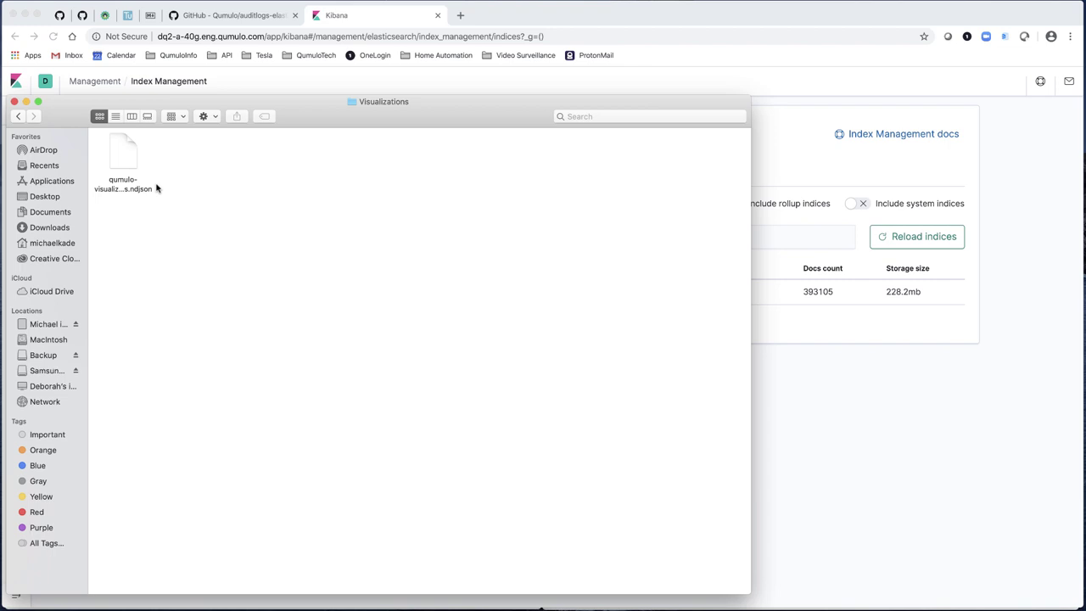
{"action": "left_click", "coordinate": [514, 14]}
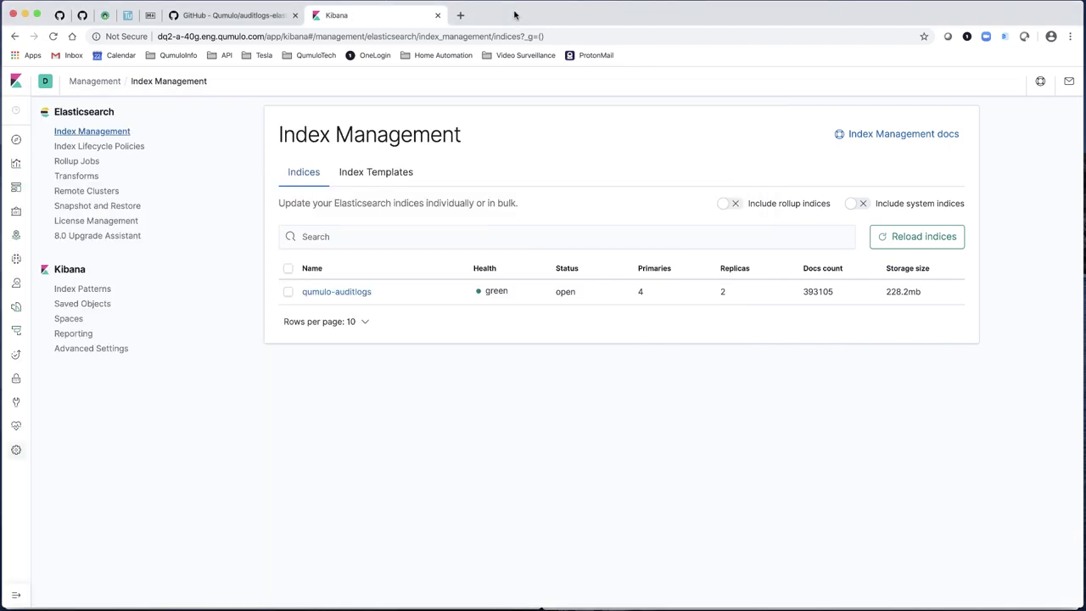
Import qumulo-visualizations.ndjson from the Visualizations folder into Kibana's saved objects and finish the import
{"action": "left_click", "coordinate": [90, 305]}
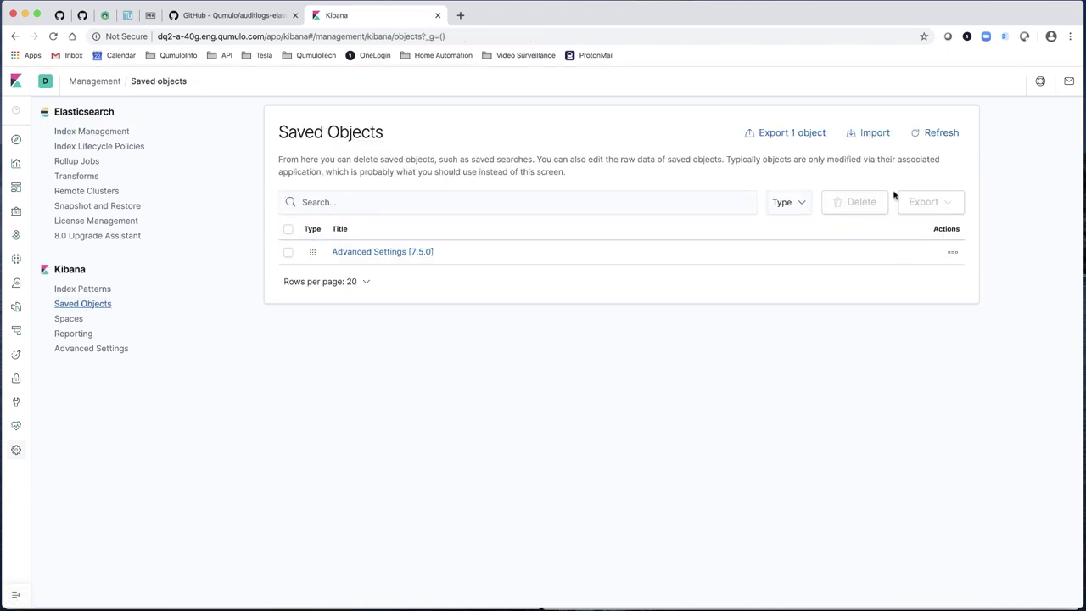
{"action": "left_click", "coordinate": [875, 134]}
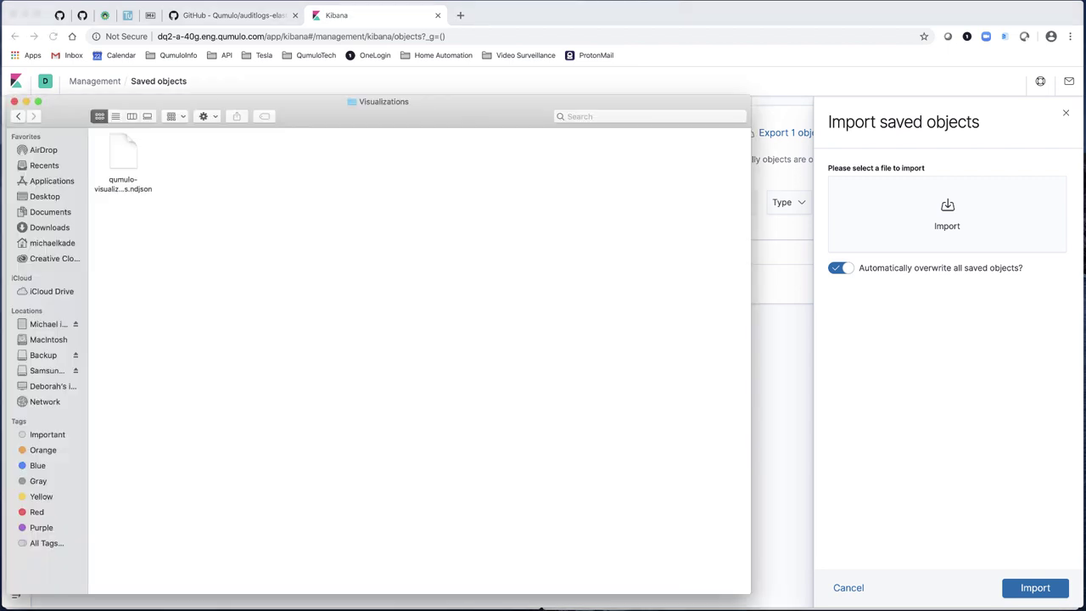
{"action": "left_click", "coordinate": [118, 153]}
{"action": "left_click_drag", "start_coordinate": [118, 154], "coordinate": [945, 208]}
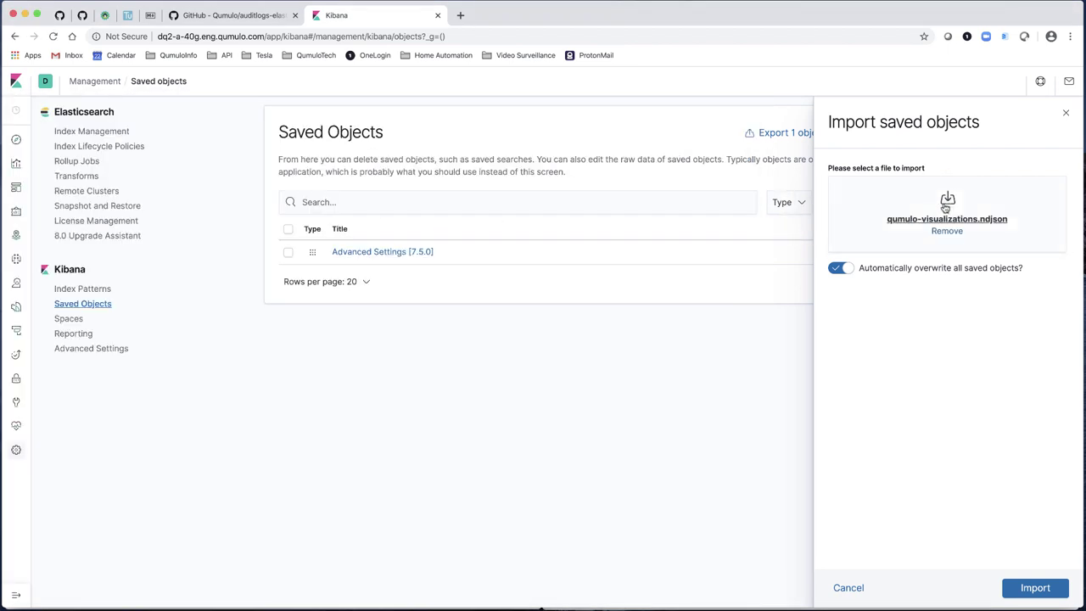
{"action": "left_click", "coordinate": [1036, 588]}
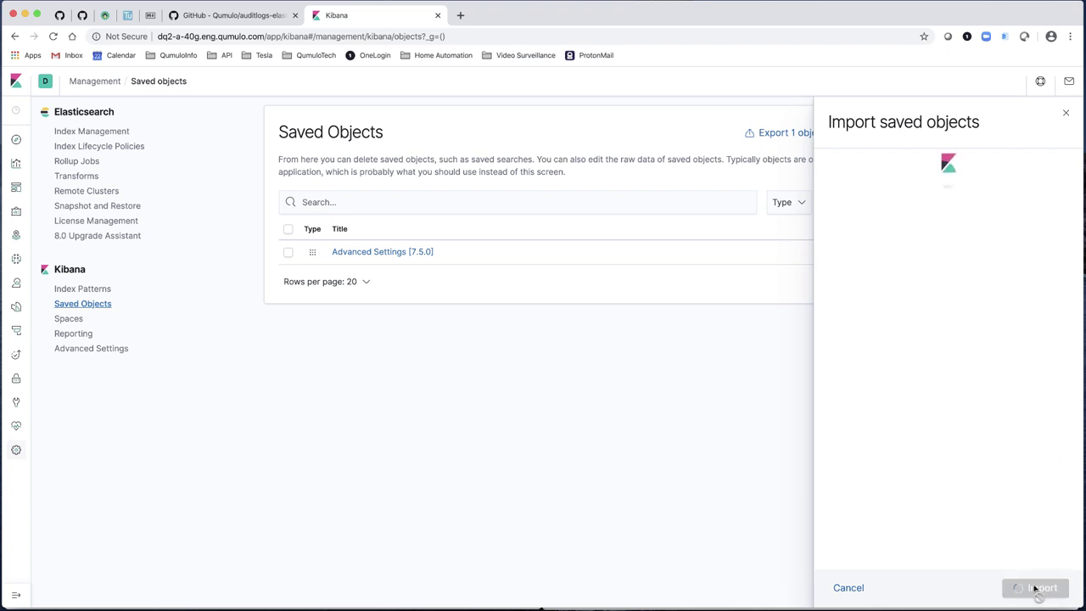
{"action": "left_click", "coordinate": [1037, 587]}
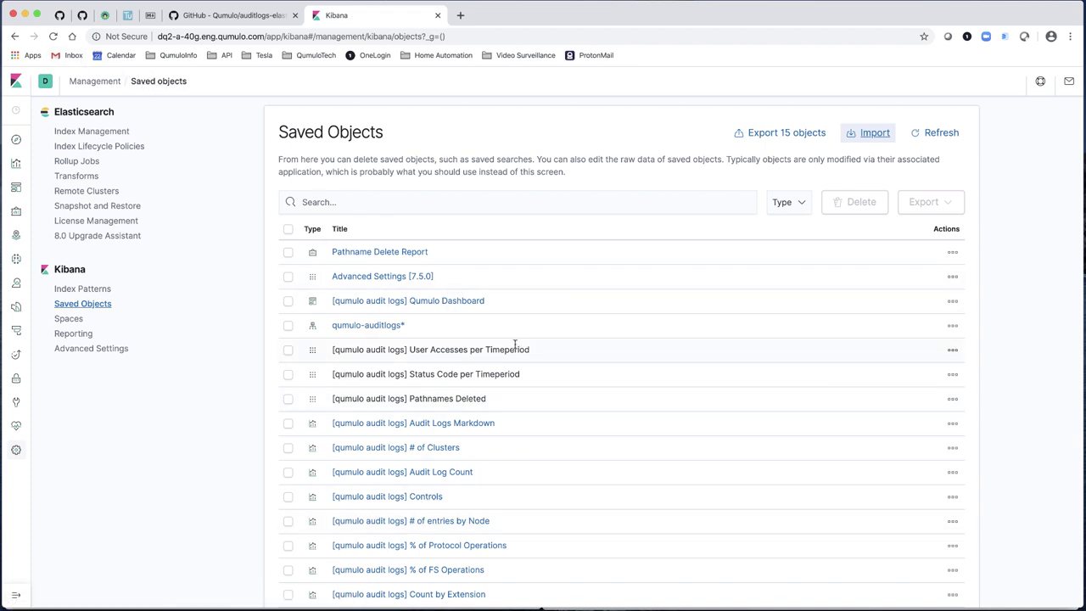
Look through the list of imported qumulo audit logs saved objects
{"action": "scroll", "coordinate": [515, 344], "scroll_direction": "down", "scroll_amount": 2}
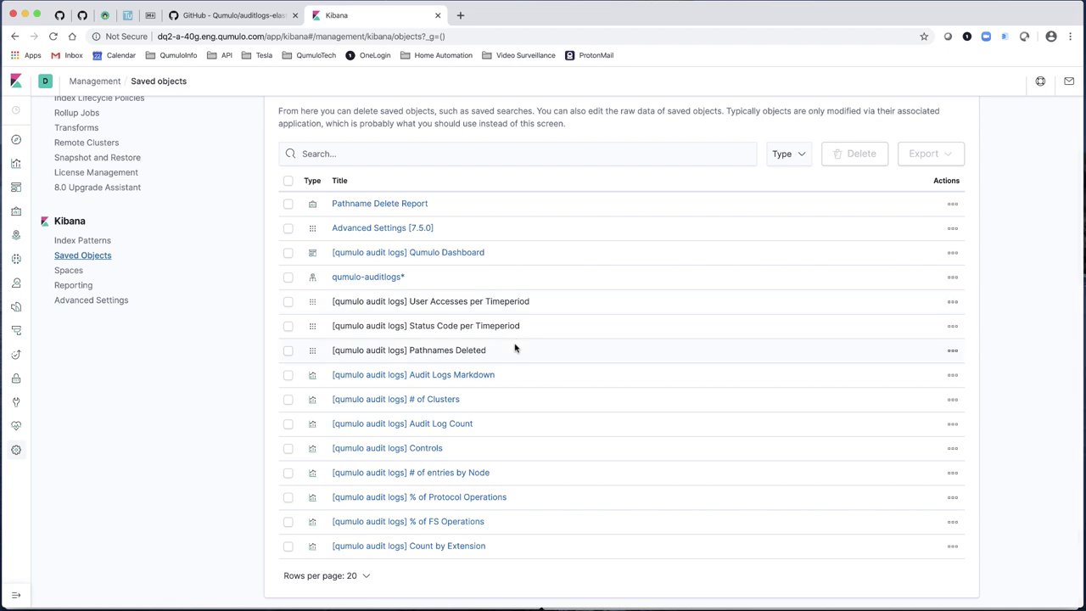
{"action": "scroll", "coordinate": [514, 346], "scroll_direction": "up", "scroll_amount": 2}
{"action": "scroll", "coordinate": [515, 346], "scroll_direction": "down", "scroll_amount": 1}
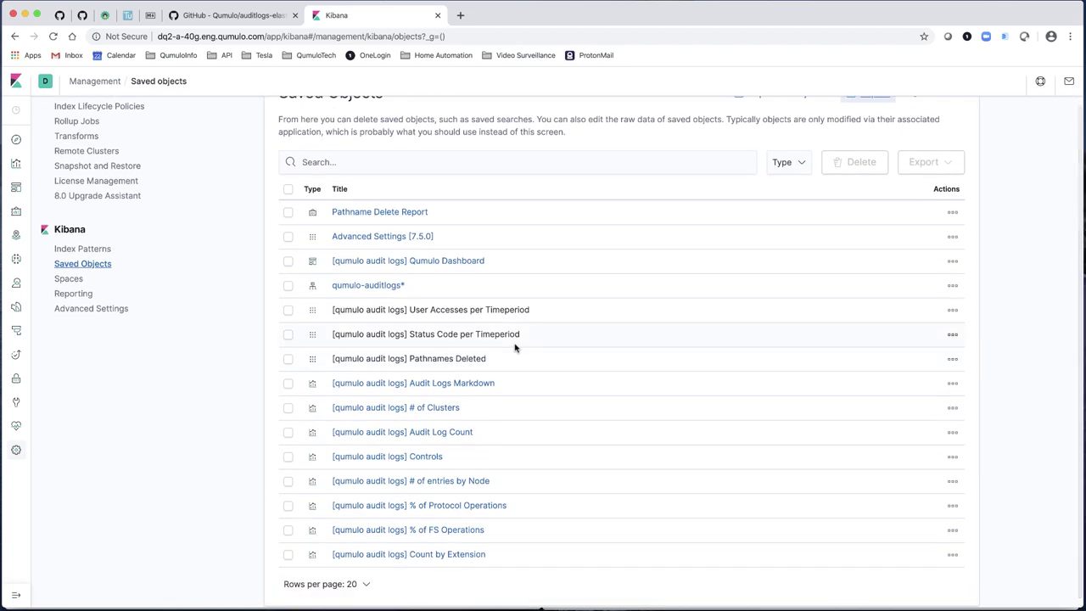
Reload the Kibana page and open the qumulo-auditlogs* index pattern to view its fields
{"action": "left_click", "coordinate": [53, 37]}
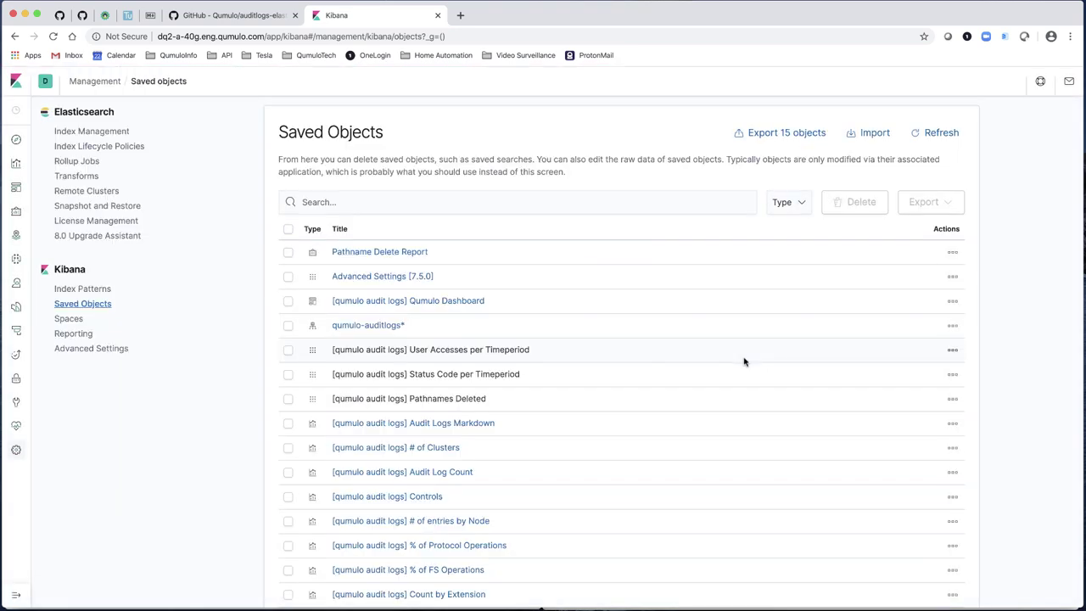
{"action": "left_click", "coordinate": [80, 290]}
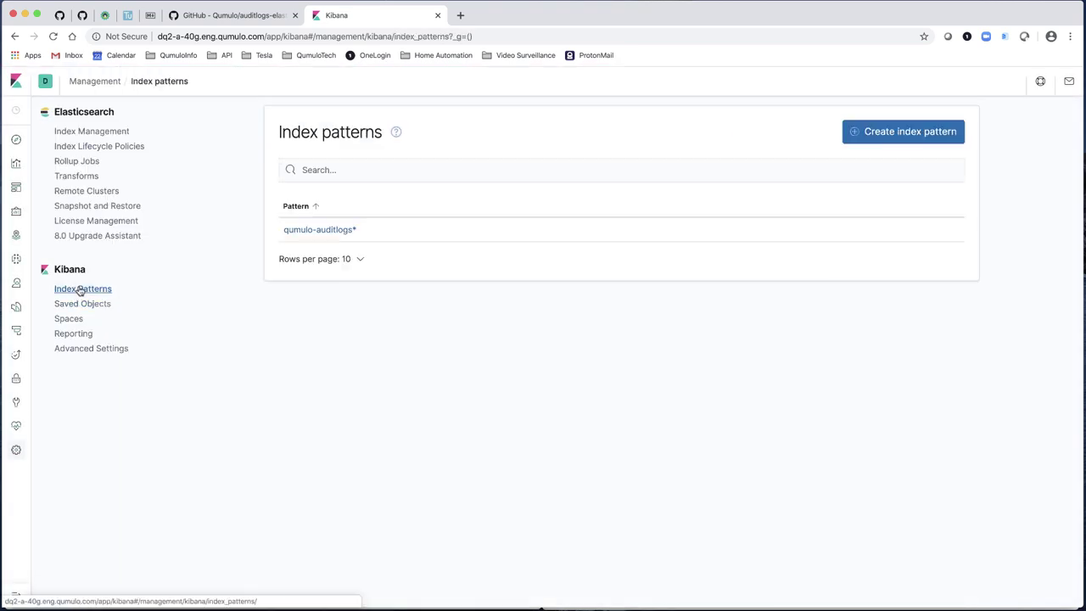
{"action": "left_click", "coordinate": [314, 230]}
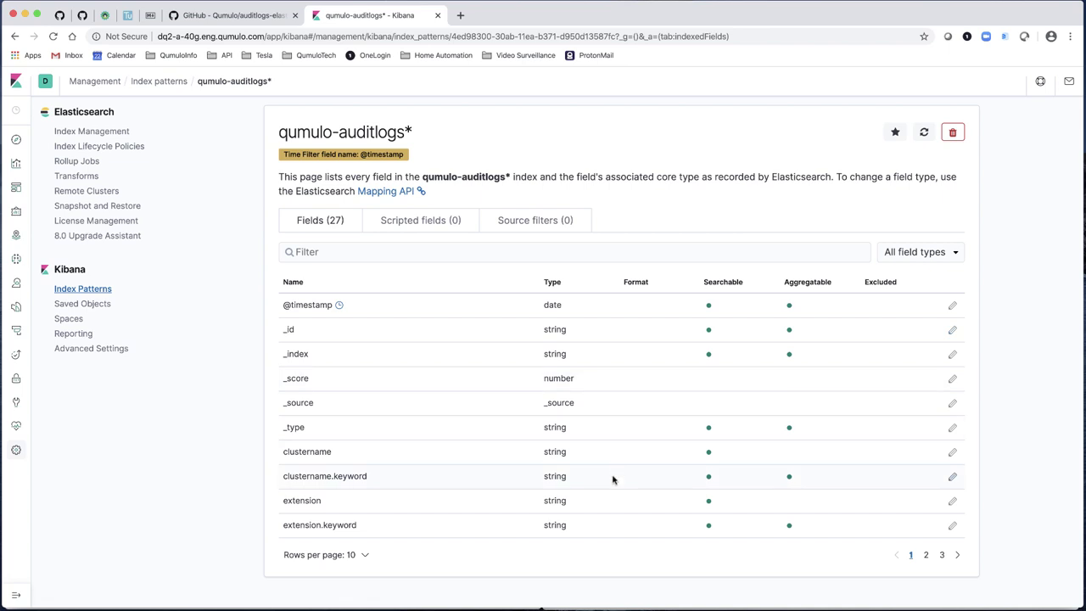
Review the imported visualizations, view the "[qumulo audit logs] % of FS Operations" chart, and return to the visualizations list
{"action": "left_click", "coordinate": [15, 165]}
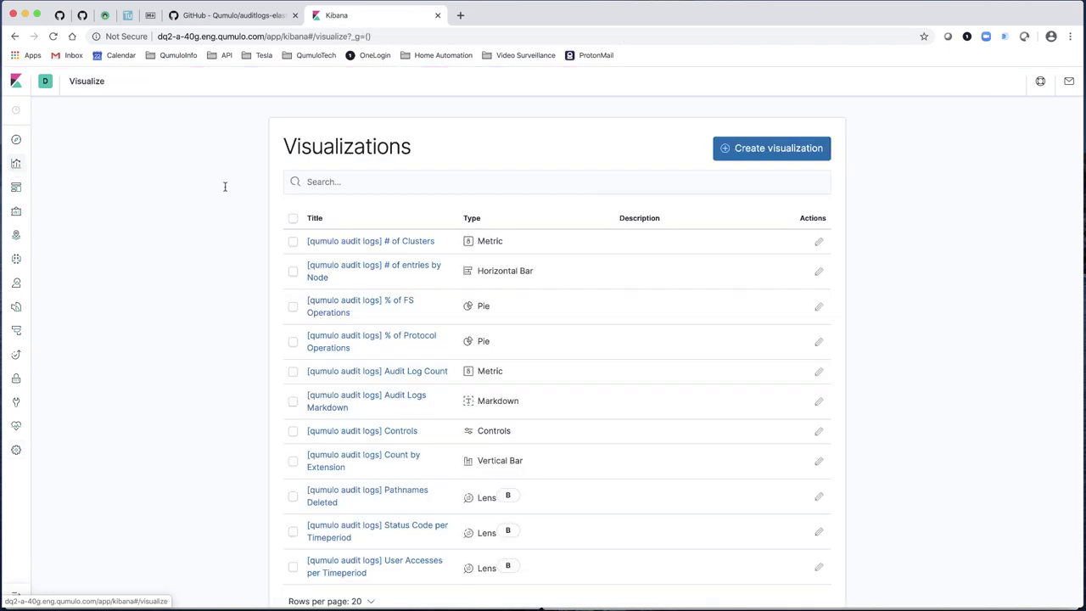
{"action": "scroll", "coordinate": [404, 374], "scroll_direction": "down", "scroll_amount": 1}
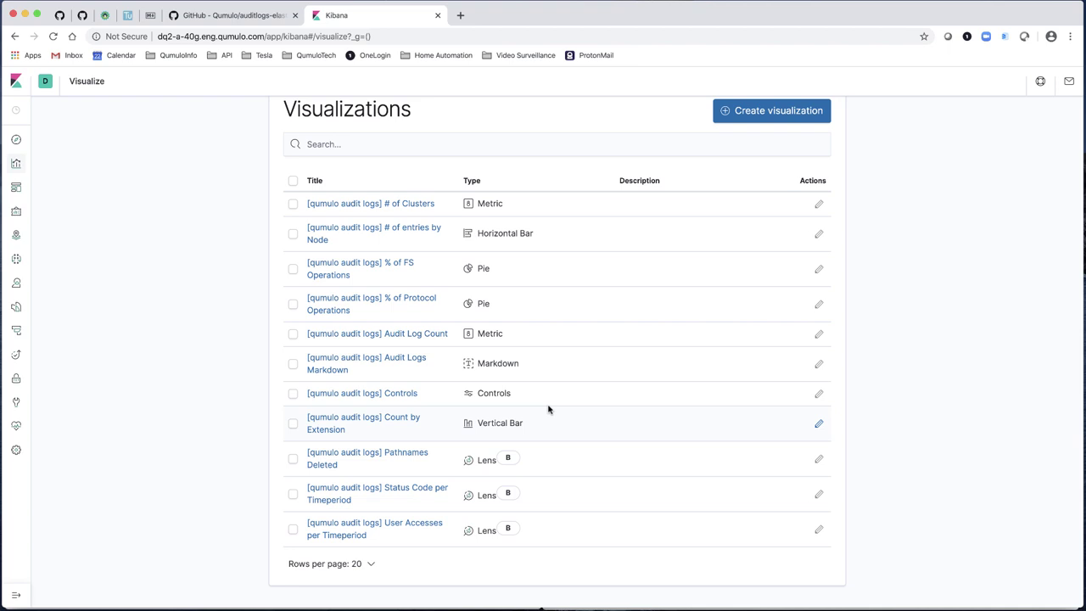
{"action": "left_click", "coordinate": [393, 266]}
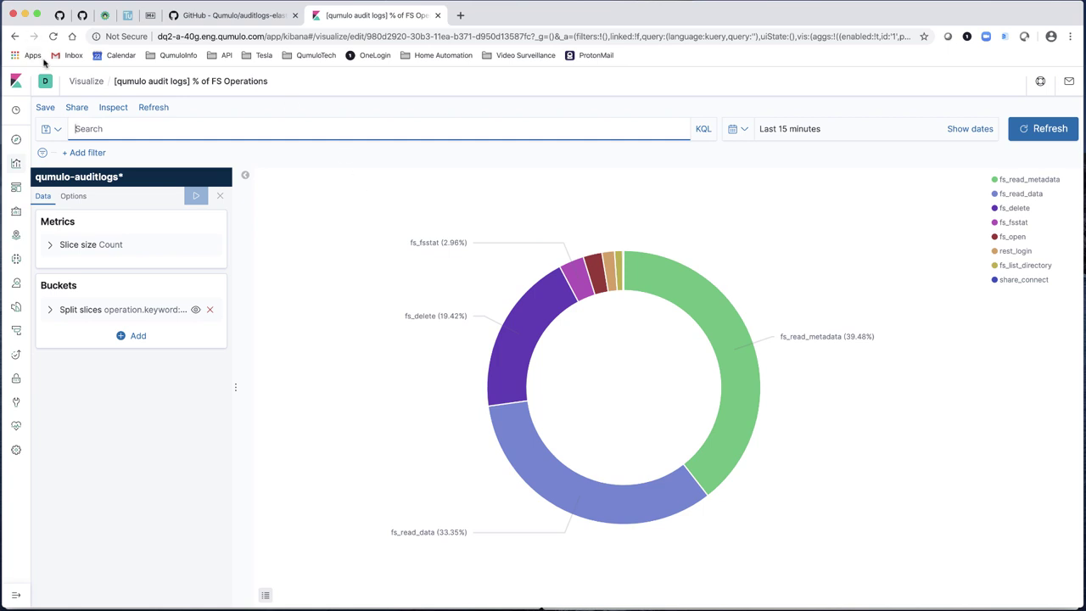
{"action": "left_click", "coordinate": [85, 81]}
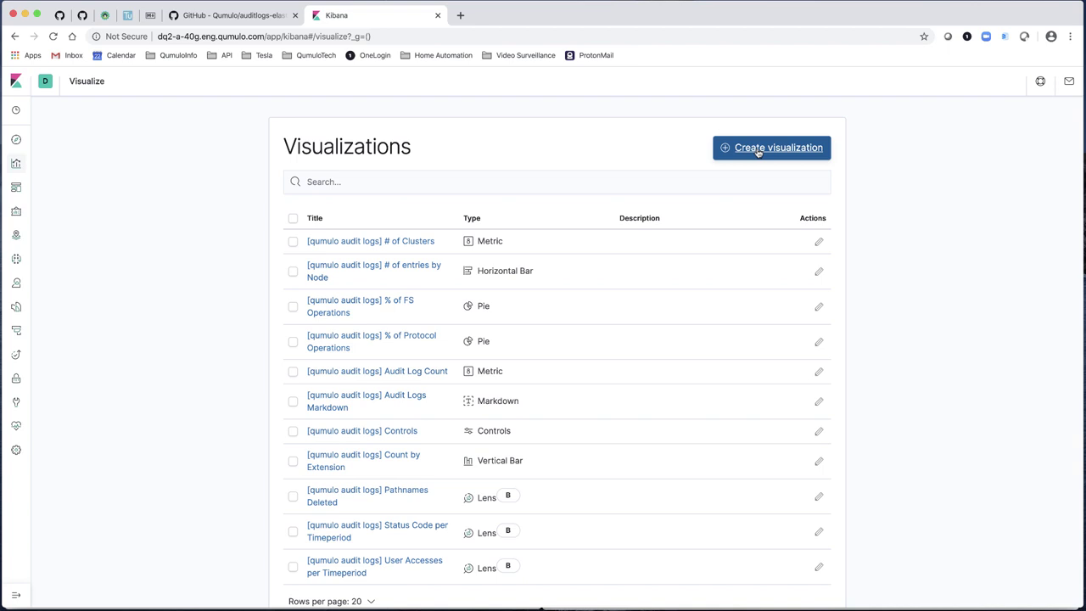
Open the "[qumulo audit logs] Qumulo Dashboard" from Kibana's dashboards
{"action": "left_click", "coordinate": [14, 188]}
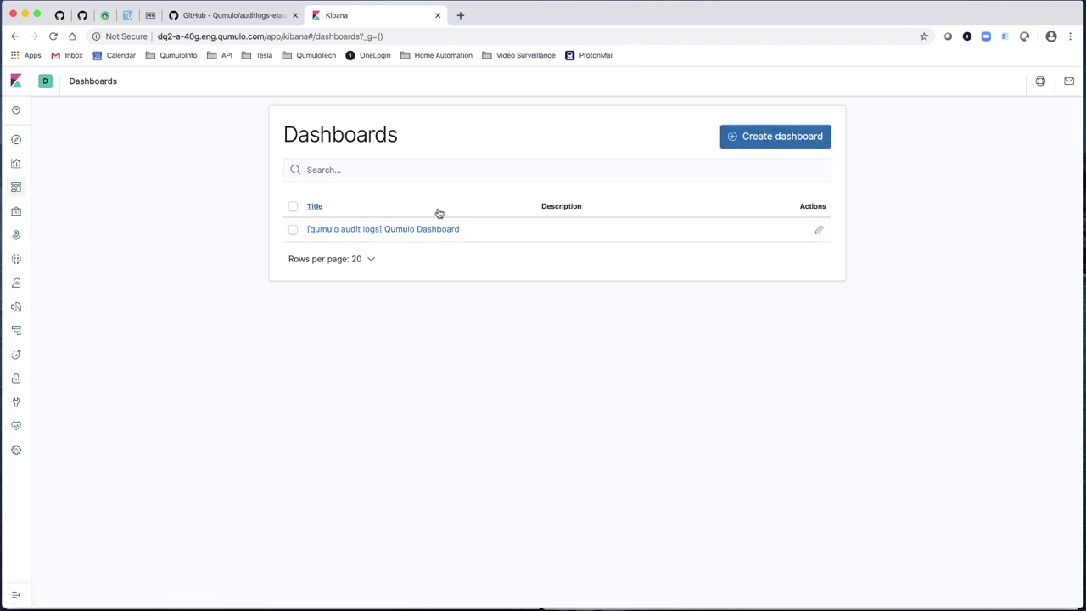
{"action": "left_click", "coordinate": [412, 230]}
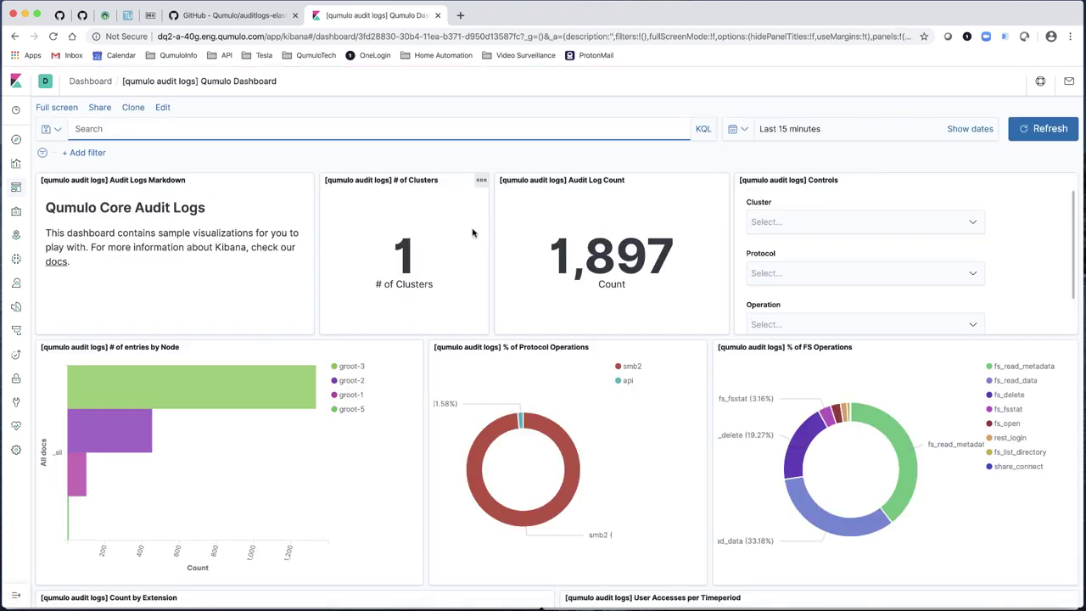
Look through the Qumulo dashboard's panels, from cluster and audit log counts to extension counts, user accesses, status codes and deleted pathnames
{"action": "scroll", "coordinate": [473, 232], "scroll_direction": "down", "scroll_amount": 5}
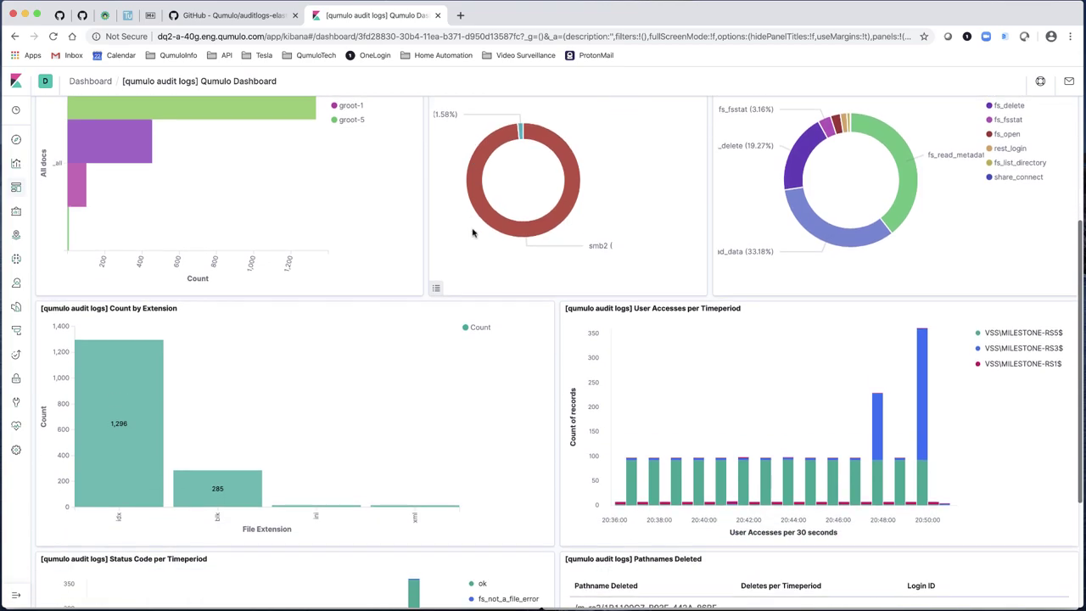
{"action": "scroll", "coordinate": [472, 233], "scroll_direction": "down", "scroll_amount": 3}
{"action": "scroll", "coordinate": [473, 233], "scroll_direction": "up", "scroll_amount": 8}
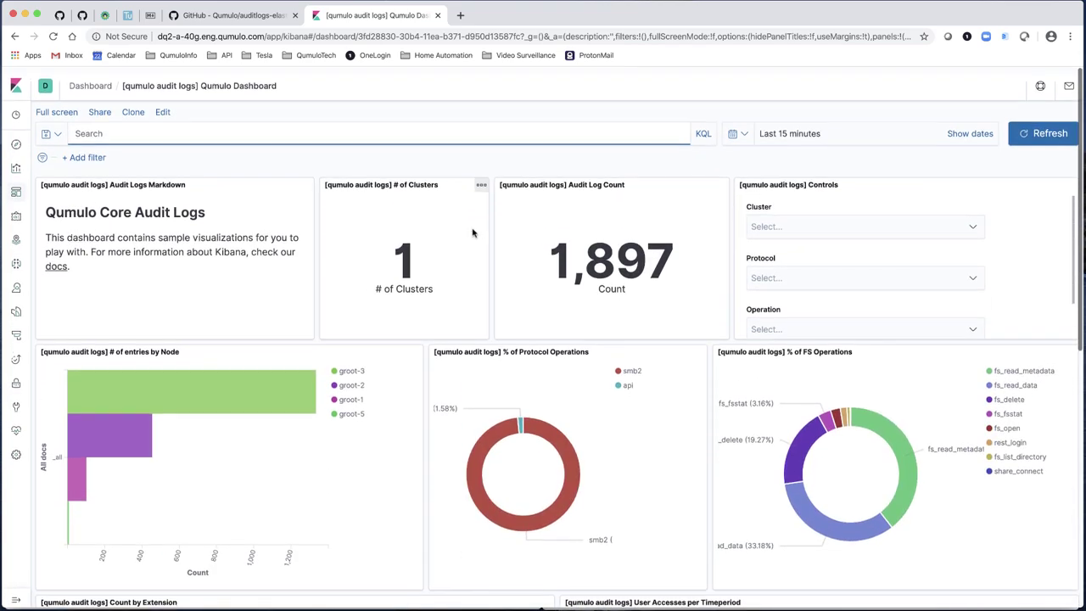
{"action": "scroll", "coordinate": [472, 232], "scroll_direction": "down", "scroll_amount": 2}
{"action": "scroll", "coordinate": [473, 233], "scroll_direction": "up", "scroll_amount": 1}
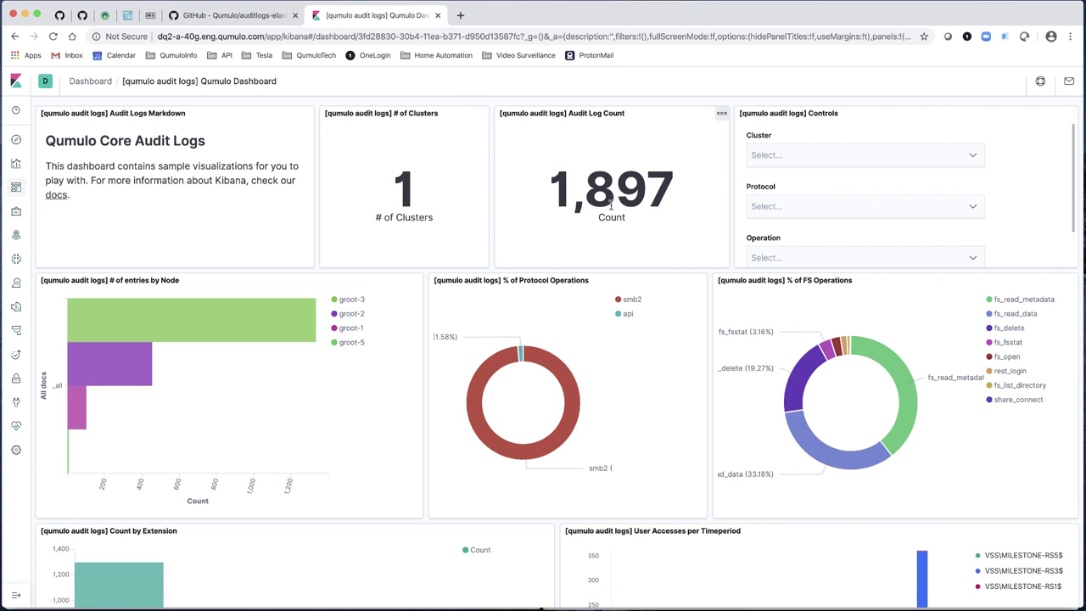
{"action": "mouse_move", "coordinate": [146, 335]}
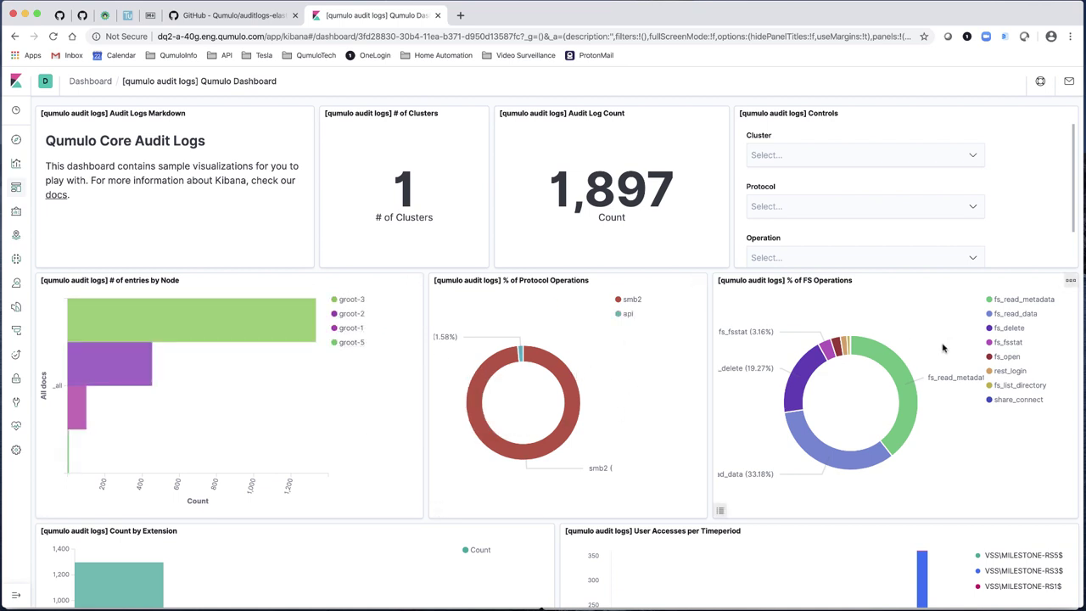
{"action": "scroll", "coordinate": [858, 404], "scroll_direction": "down", "scroll_amount": 2}
{"action": "scroll", "coordinate": [858, 404], "scroll_direction": "down", "scroll_amount": 1}
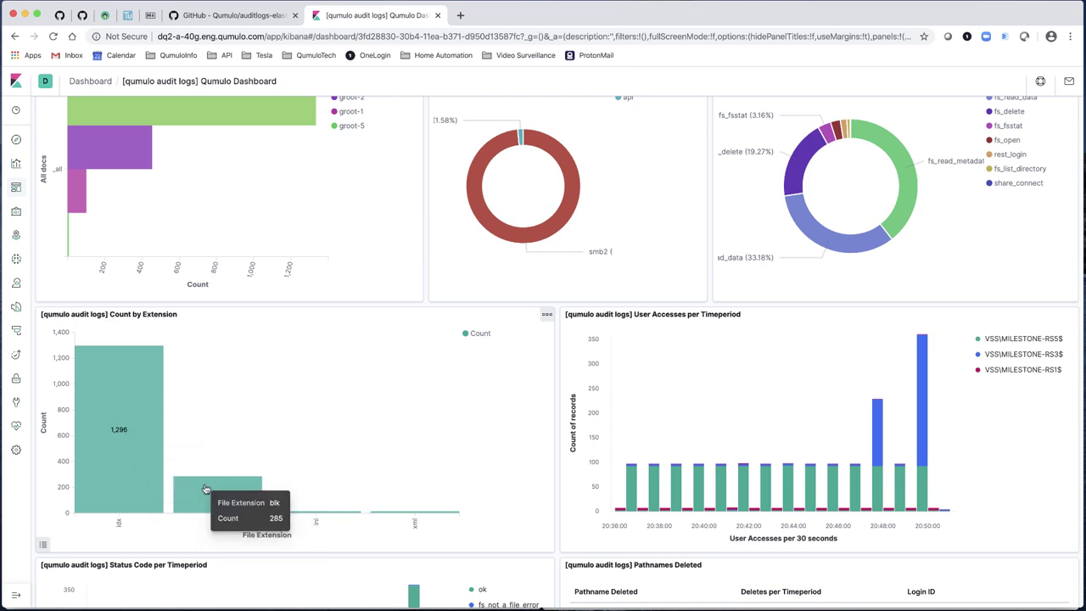
{"action": "scroll", "coordinate": [204, 490], "scroll_direction": "down", "scroll_amount": 3}
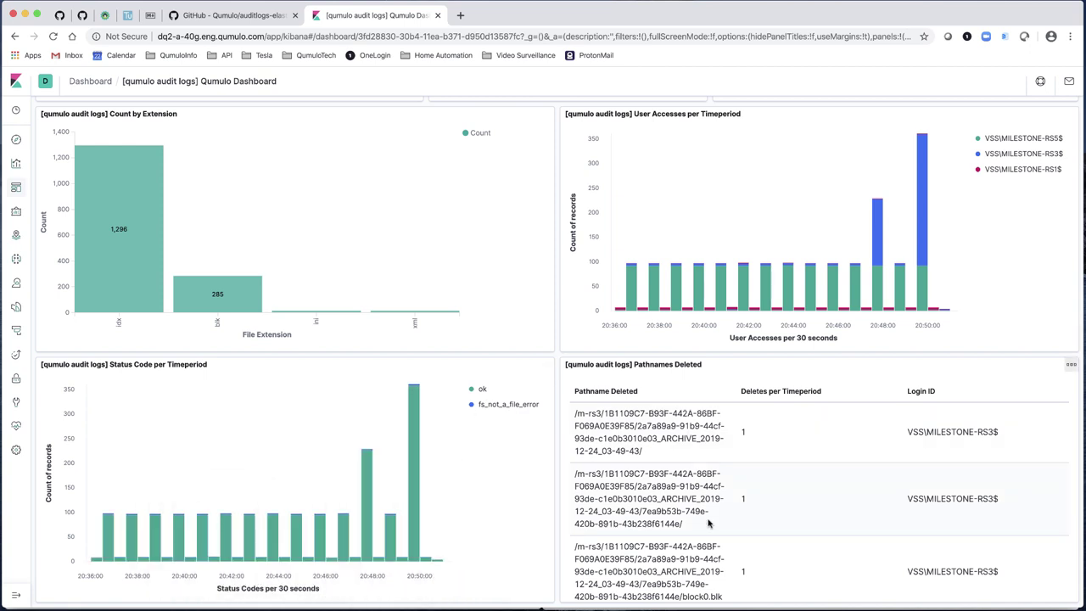
{"action": "scroll", "coordinate": [709, 536], "scroll_direction": "up", "scroll_amount": 6}
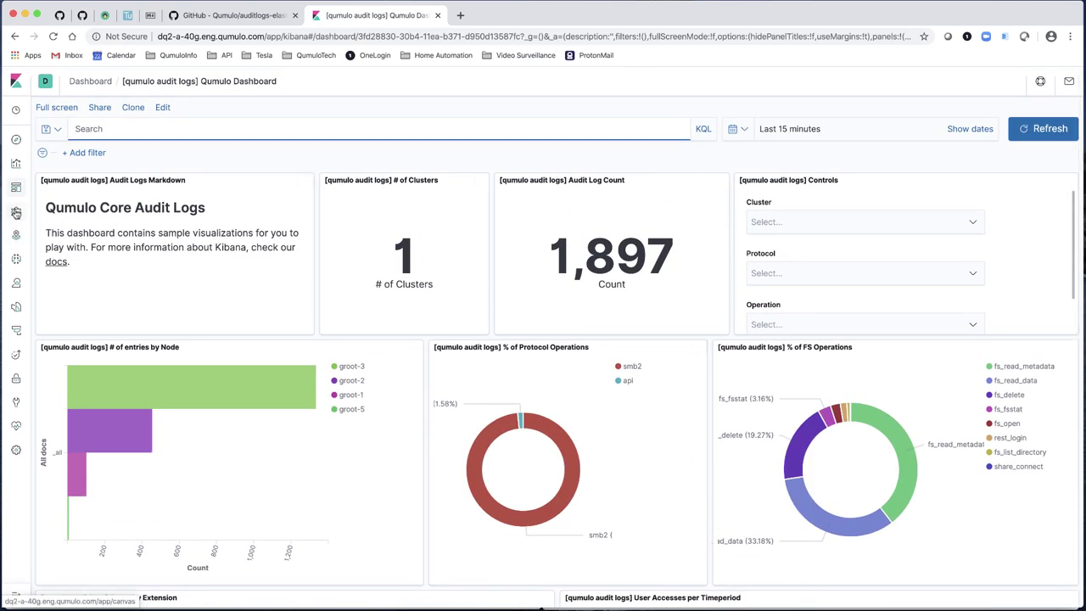
View the "Pathname Delete Report" Canvas workpad and return to the Qumulo dashboard
{"action": "left_click", "coordinate": [15, 213]}
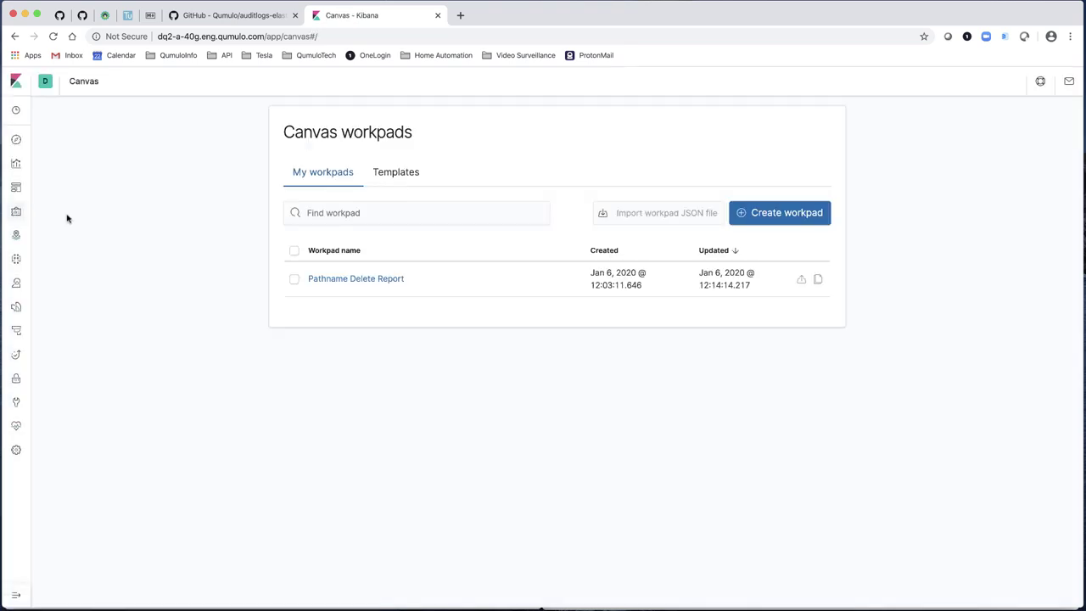
{"action": "left_click", "coordinate": [360, 280]}
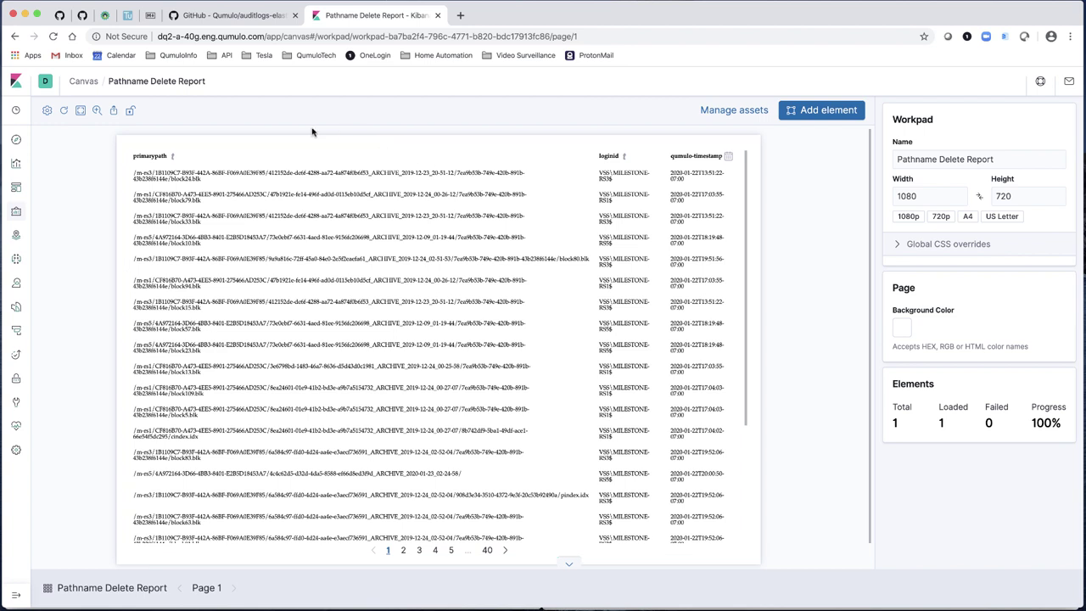
{"action": "left_click", "coordinate": [17, 189]}
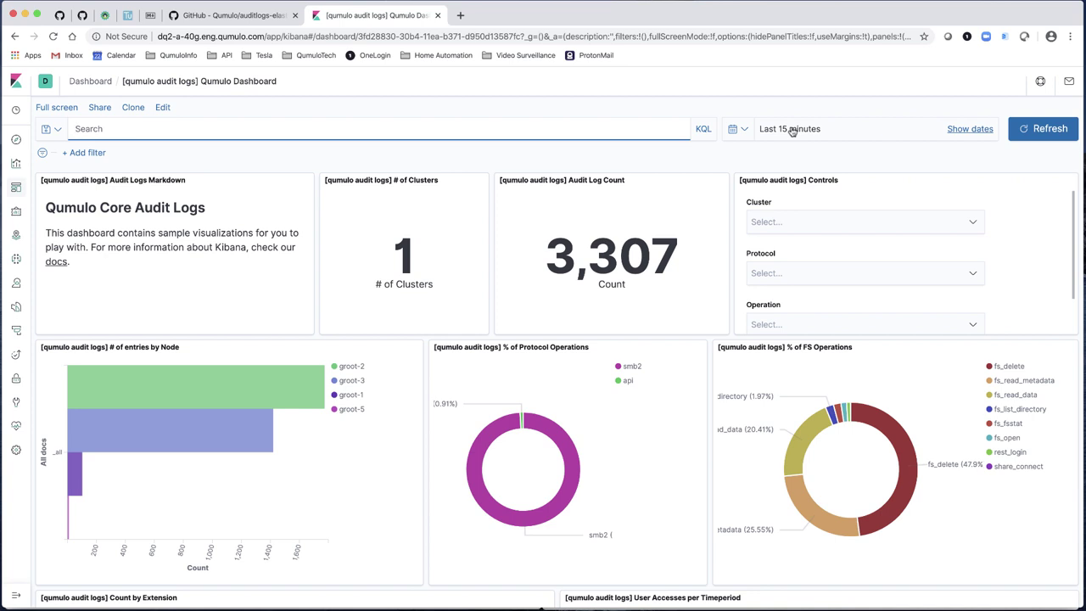
Switch the dashboard's time range to the last 24 hours and back to the last 15 minutes
{"action": "left_click", "coordinate": [744, 130]}
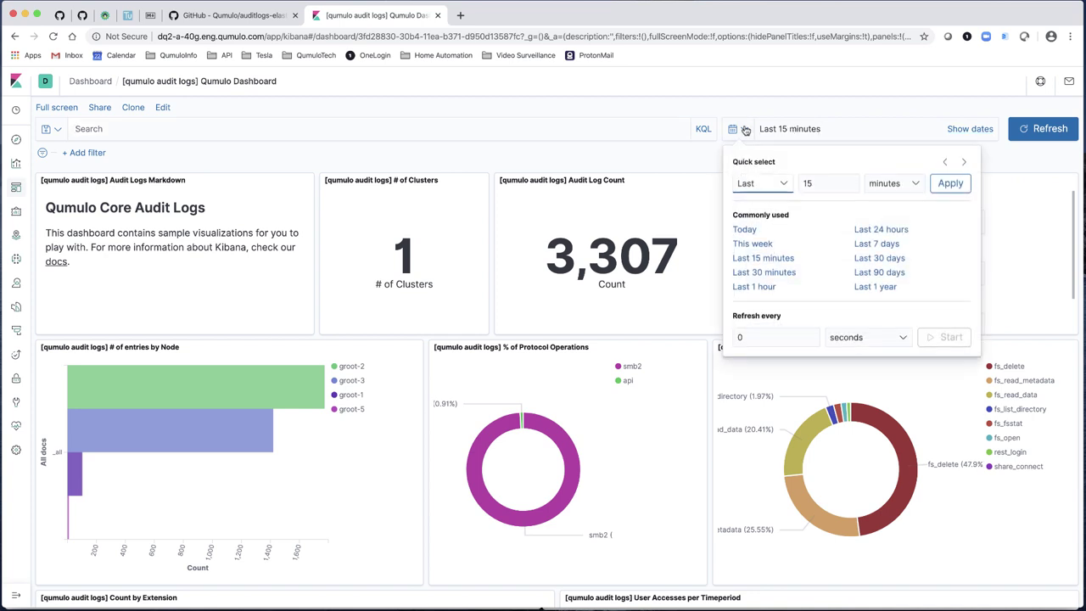
{"action": "left_click", "coordinate": [881, 230]}
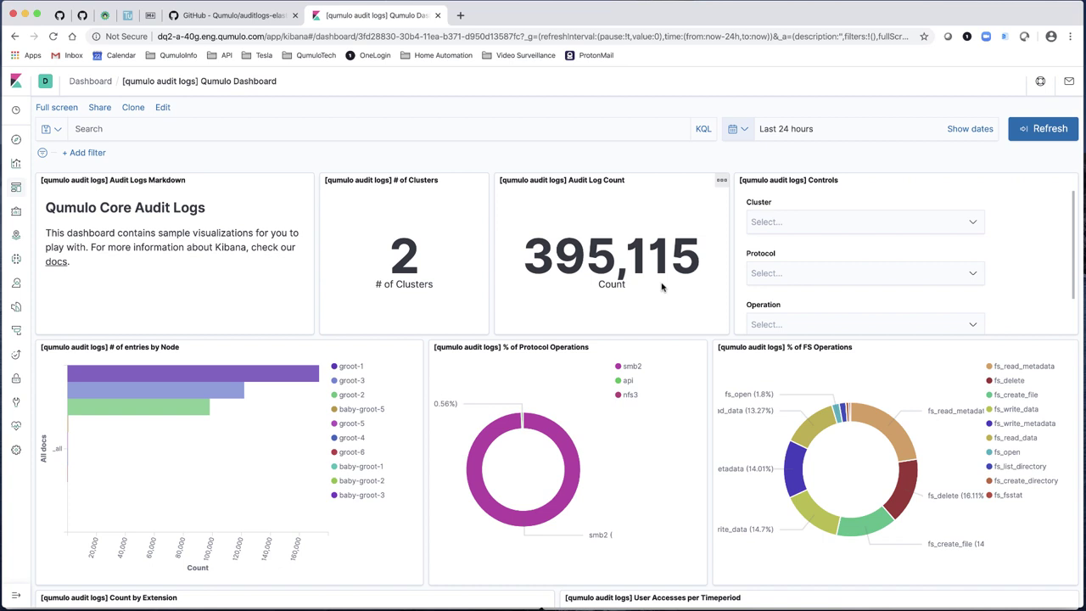
{"action": "left_click", "coordinate": [744, 131]}
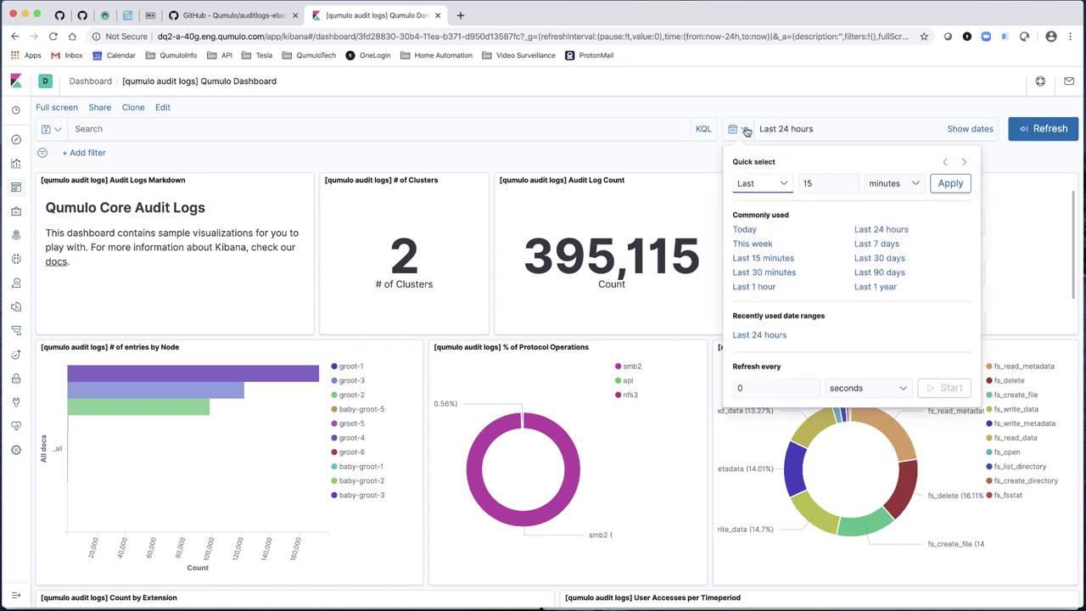
{"action": "left_click", "coordinate": [758, 260]}
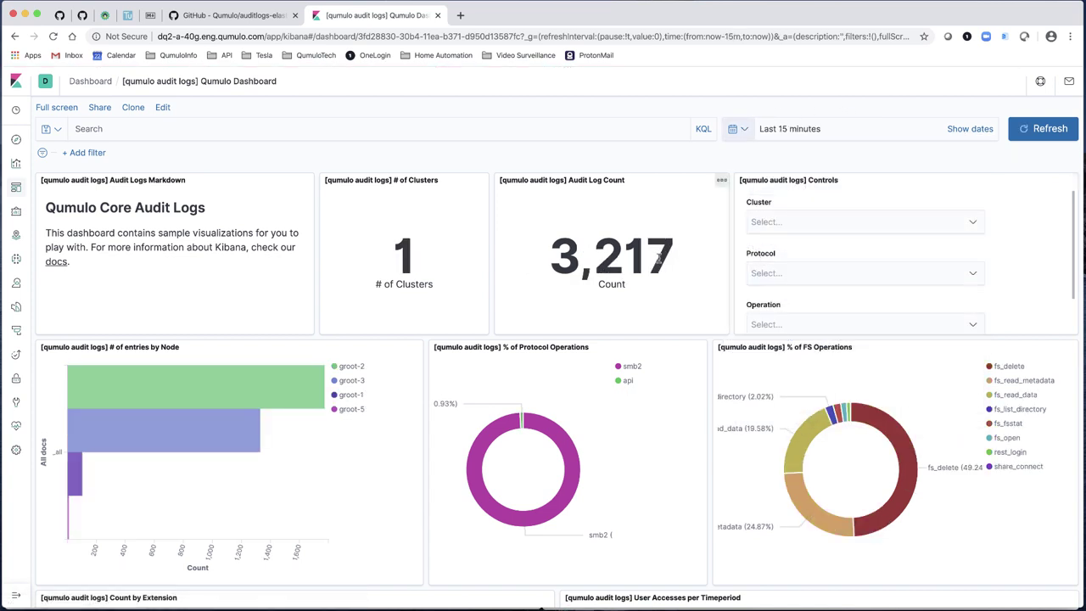
Set the dashboard's time range to the last 24 hours and start automatic refreshing every 5 seconds
{"action": "left_click", "coordinate": [746, 129]}
{"action": "left_click", "coordinate": [881, 229]}
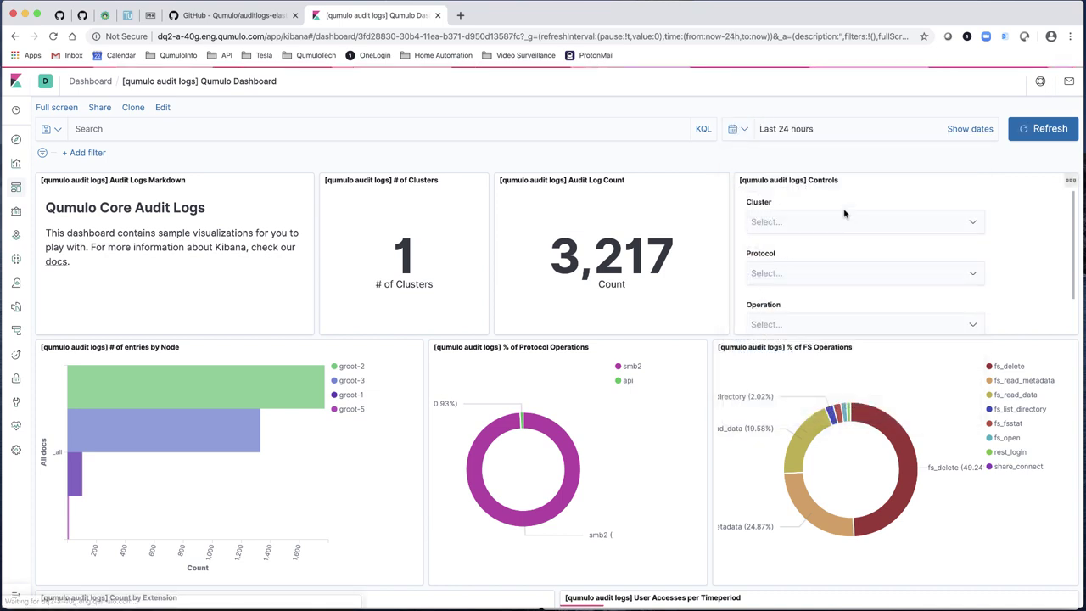
{"action": "left_click", "coordinate": [738, 131]}
{"action": "left_click", "coordinate": [728, 403]}
{"action": "type", "text": "5"}
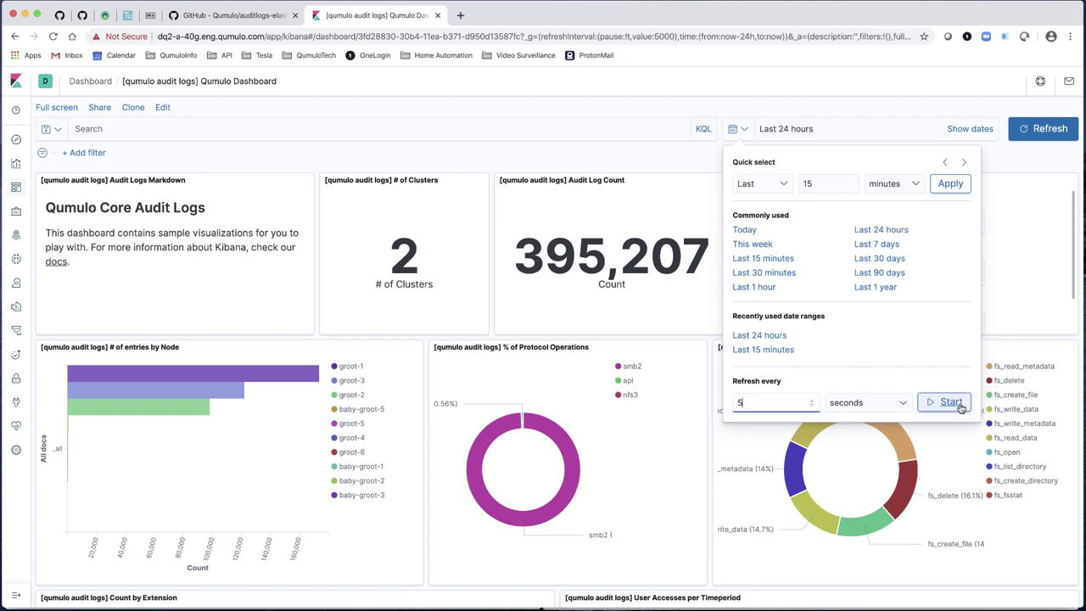
{"action": "left_click", "coordinate": [944, 403]}
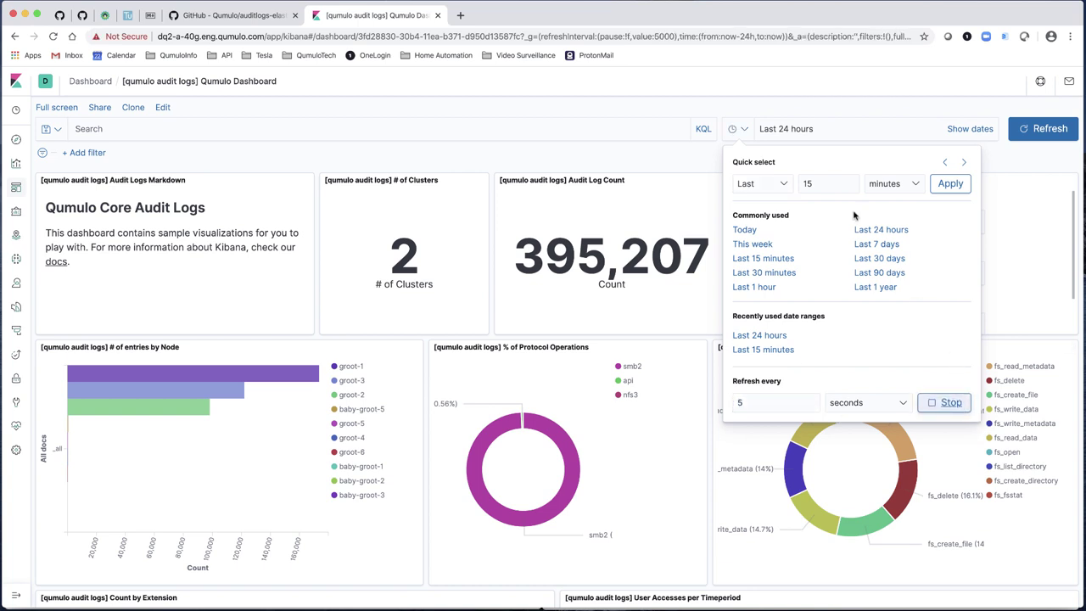
{"action": "left_click", "coordinate": [624, 148]}
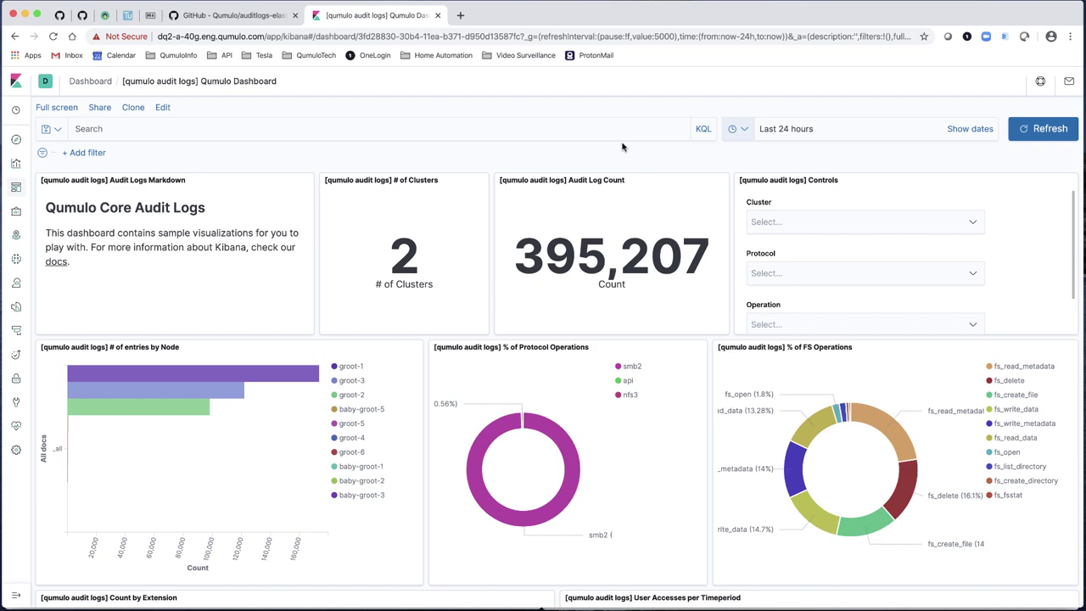
Look over the dashboard's charts for the last 24 hours and the available Cluster and Protocol filter options
{"action": "scroll", "coordinate": [620, 156], "scroll_direction": "down", "scroll_amount": 5}
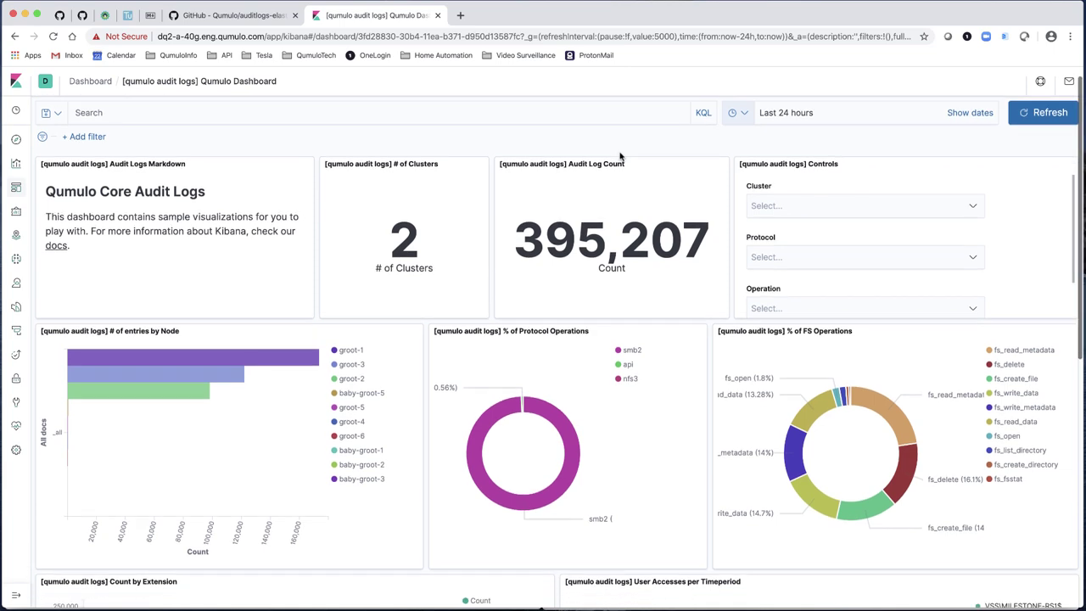
{"action": "scroll", "coordinate": [619, 156], "scroll_direction": "down", "scroll_amount": 5}
{"action": "scroll", "coordinate": [619, 156], "scroll_direction": "up", "scroll_amount": 10}
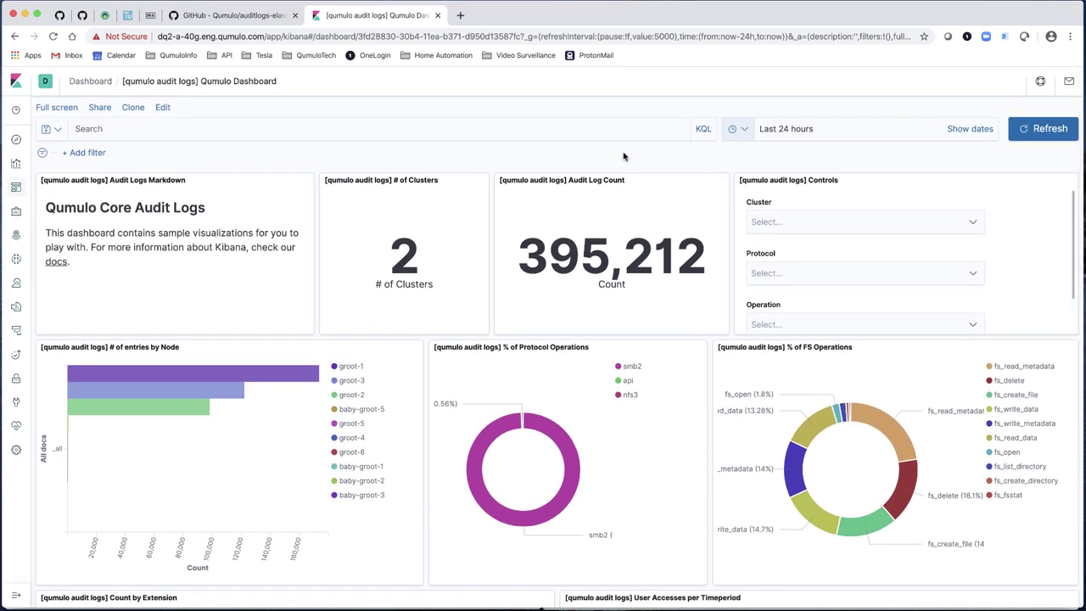
{"action": "left_click", "coordinate": [968, 226]}
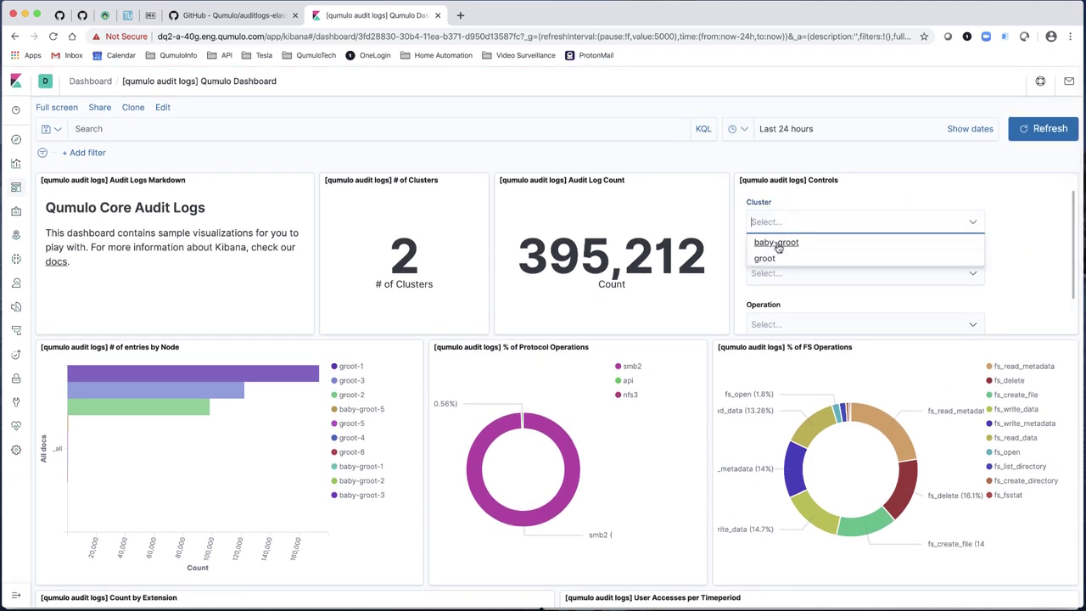
{"action": "left_click", "coordinate": [967, 207]}
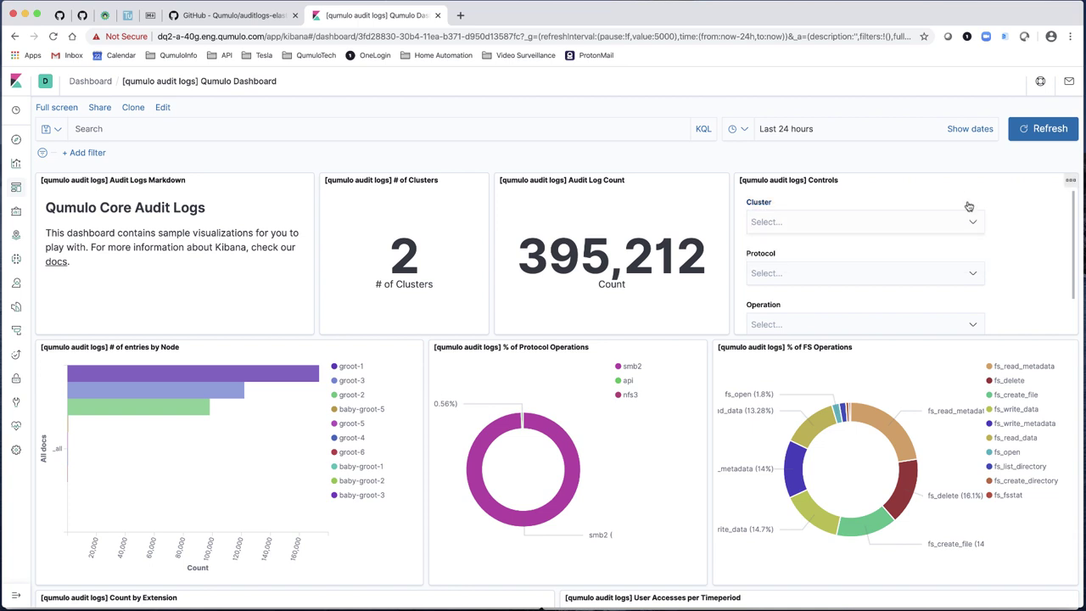
{"action": "left_click", "coordinate": [971, 275]}
{"action": "left_click", "coordinate": [1007, 271]}
Filter the dashboard to the fs_create_file and fs_delete operations with the Operation control and apply the changes
{"action": "left_click", "coordinate": [971, 324]}
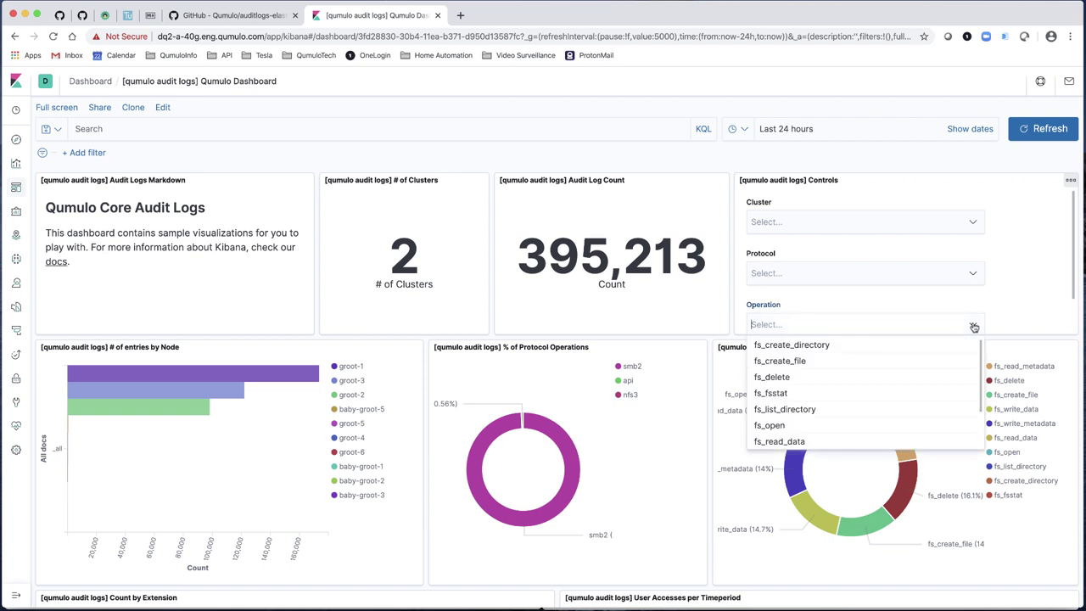
{"action": "left_click", "coordinate": [792, 362]}
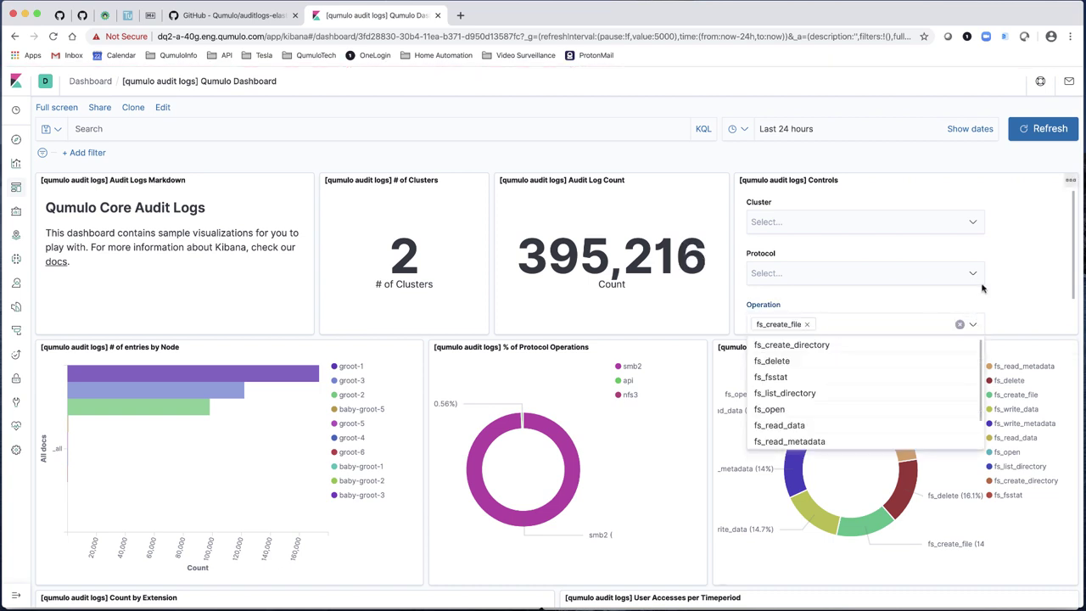
{"action": "left_click", "coordinate": [772, 360]}
{"action": "left_click", "coordinate": [1022, 293]}
{"action": "scroll", "coordinate": [1022, 293], "scroll_direction": "down", "scroll_amount": 1}
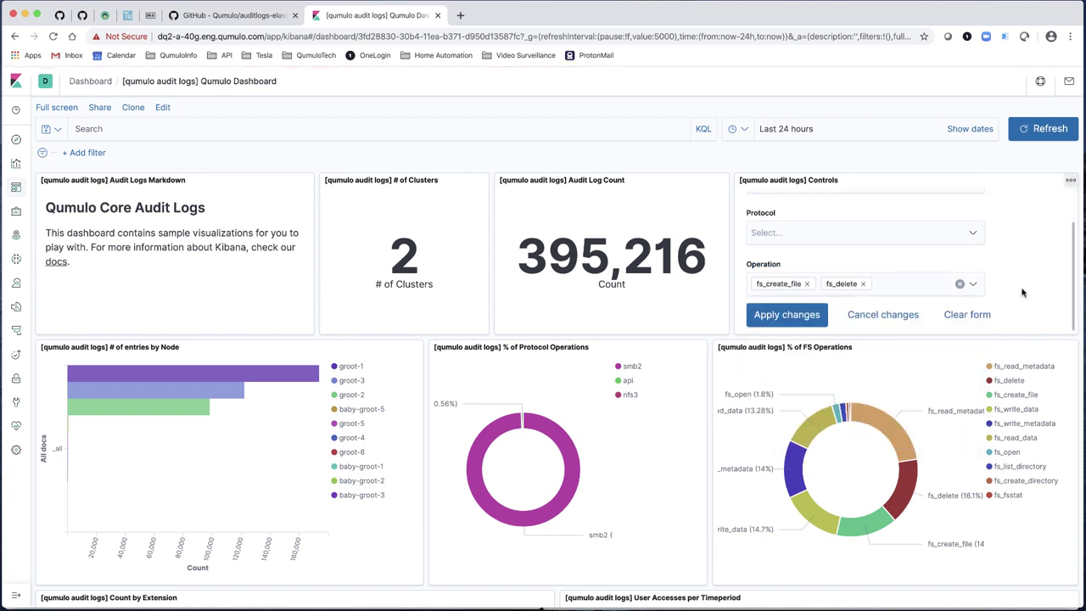
{"action": "left_click", "coordinate": [786, 315]}
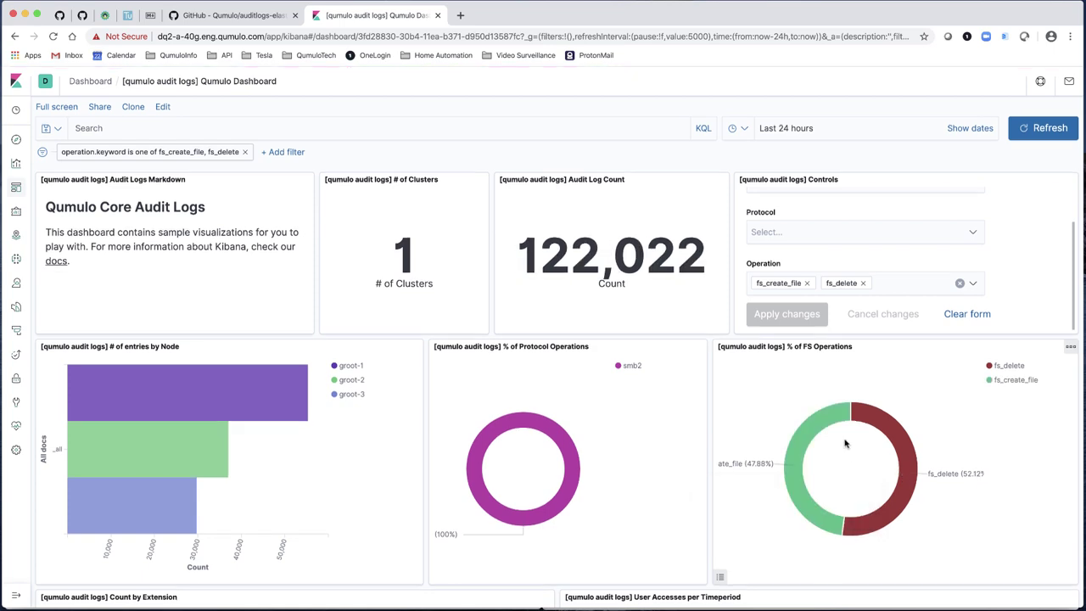
Examine the filtered Count by Extension chart, its per-extension values and the Pathnames Deleted table
{"action": "scroll", "coordinate": [845, 443], "scroll_direction": "down", "scroll_amount": 5}
{"action": "scroll", "coordinate": [802, 490], "scroll_direction": "down", "scroll_amount": 1}
{"action": "mouse_move", "coordinate": [196, 301]}
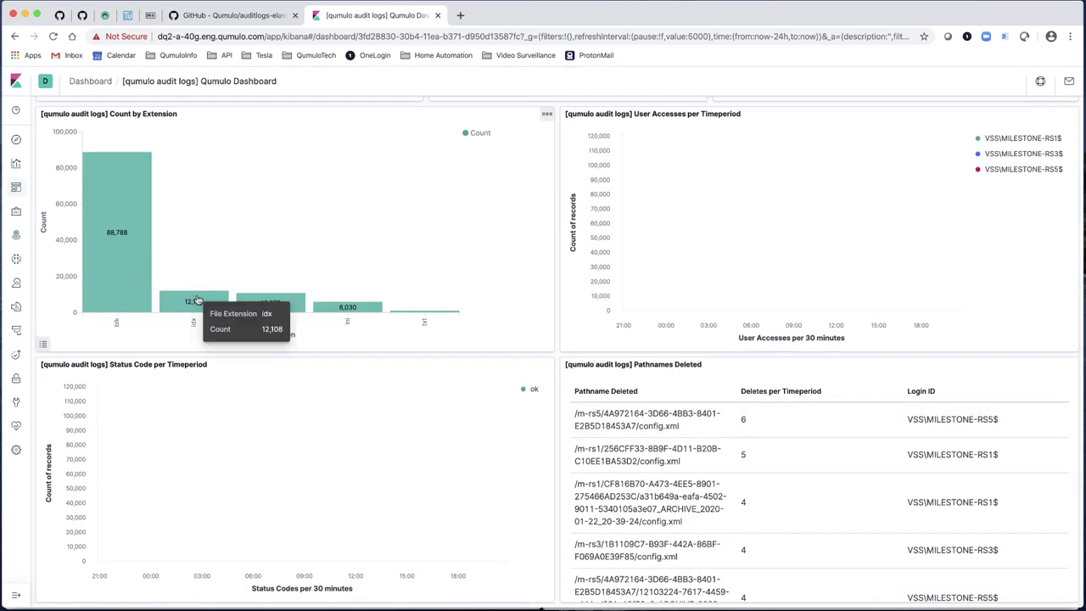
{"action": "mouse_move", "coordinate": [140, 287]}
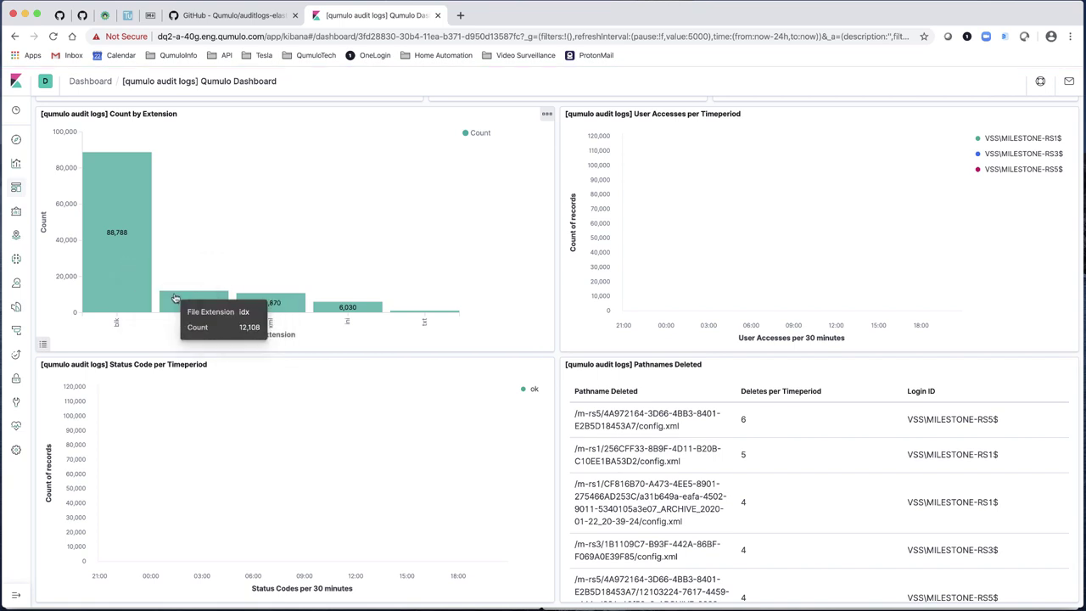
{"action": "mouse_move", "coordinate": [379, 312]}
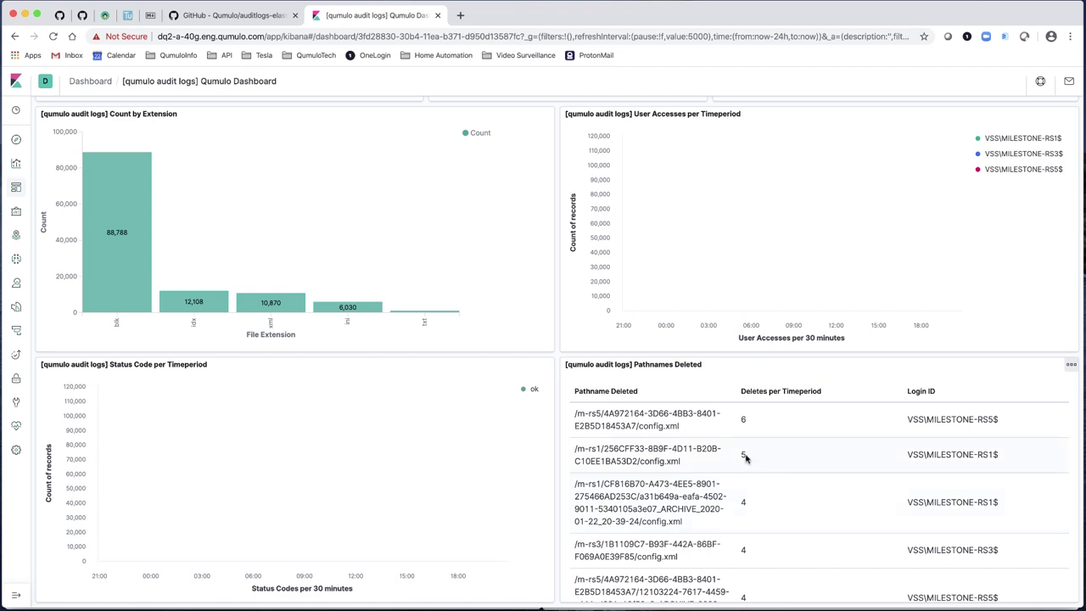
{"action": "scroll", "coordinate": [745, 458], "scroll_direction": "down", "scroll_amount": 1}
{"action": "scroll", "coordinate": [745, 458], "scroll_direction": "up", "scroll_amount": 1}
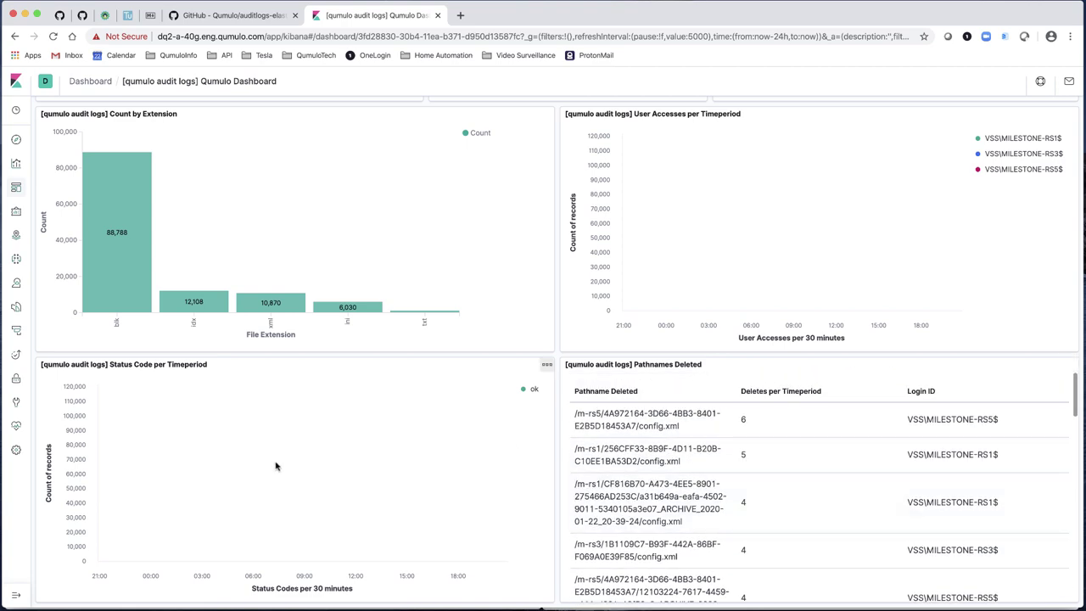
Clear the dashboard's operation filter selections and apply the cleared controls
{"action": "scroll", "coordinate": [383, 500], "scroll_direction": "up", "scroll_amount": 5}
{"action": "scroll", "coordinate": [386, 488], "scroll_direction": "up", "scroll_amount": 5}
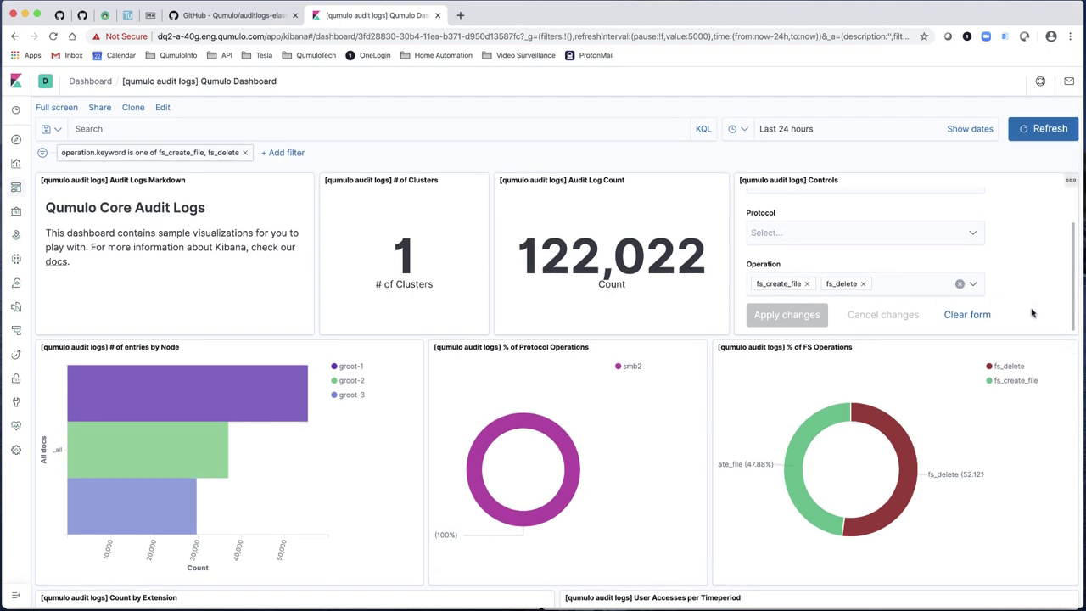
{"action": "left_click", "coordinate": [967, 314]}
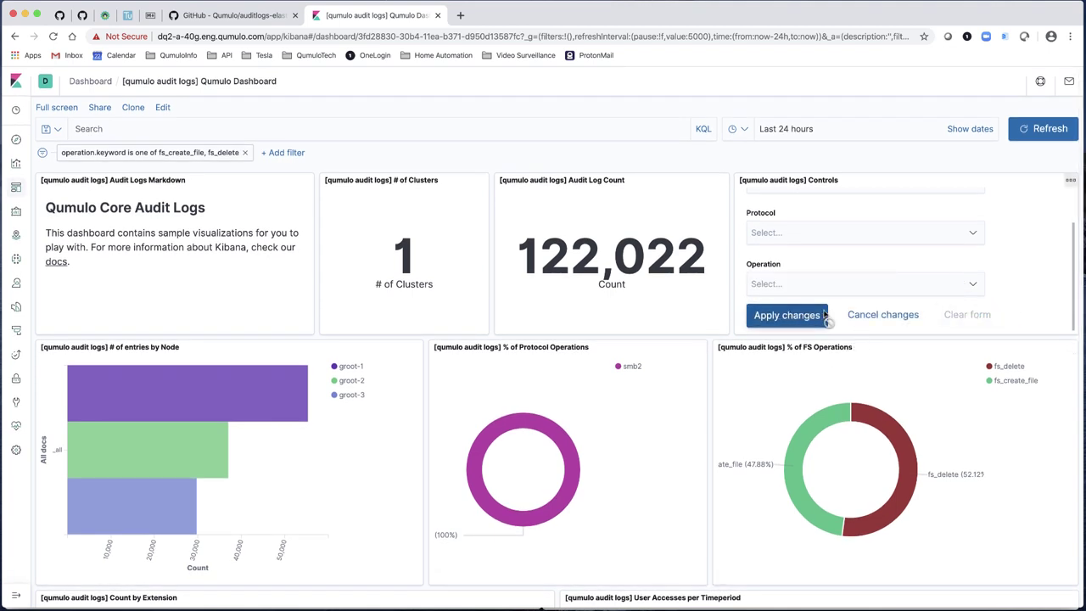
{"action": "left_click", "coordinate": [797, 316]}
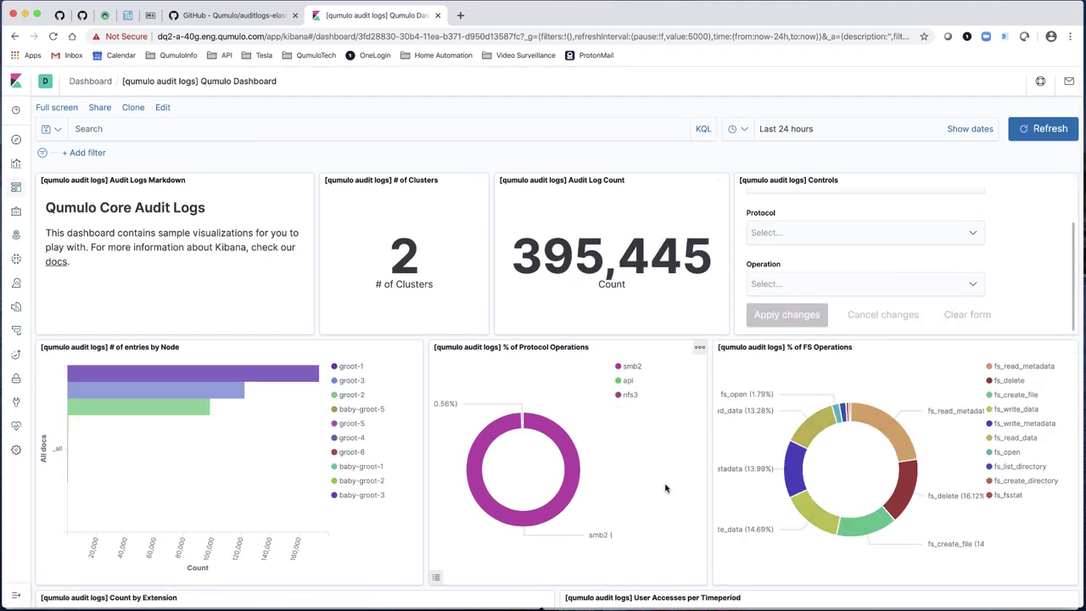